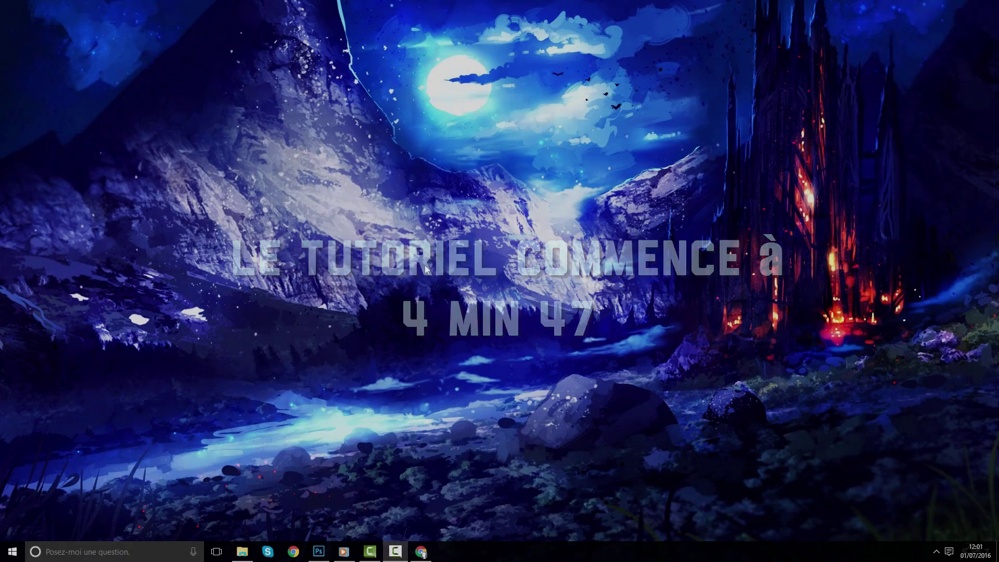
Switch to Chrome and browse the uploaded videos on the MS Design YouTube channel
{"action": "left_click", "coordinate": [420, 551]}
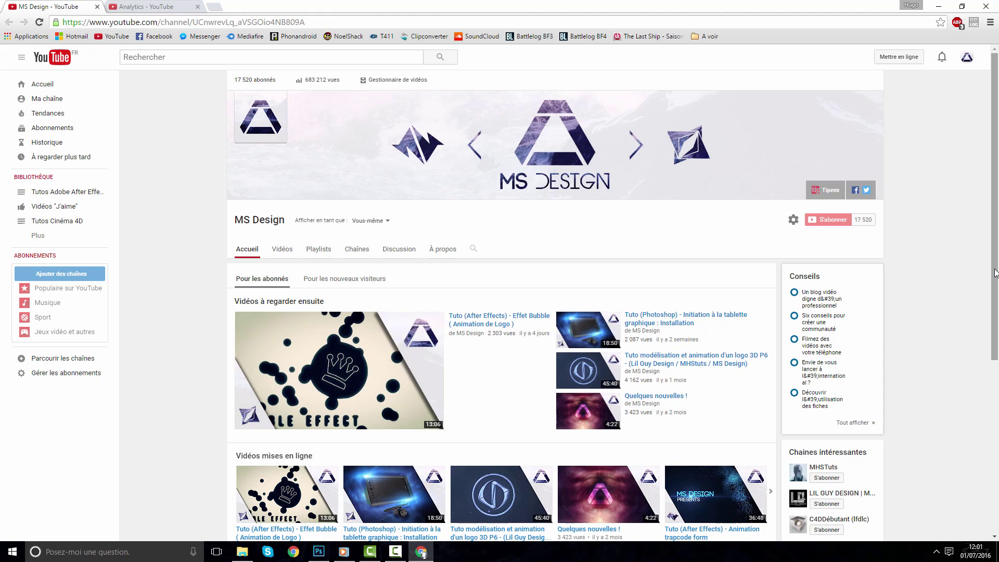
{"action": "scroll", "coordinate": [994, 273], "scroll_direction": "down", "scroll_amount": 1}
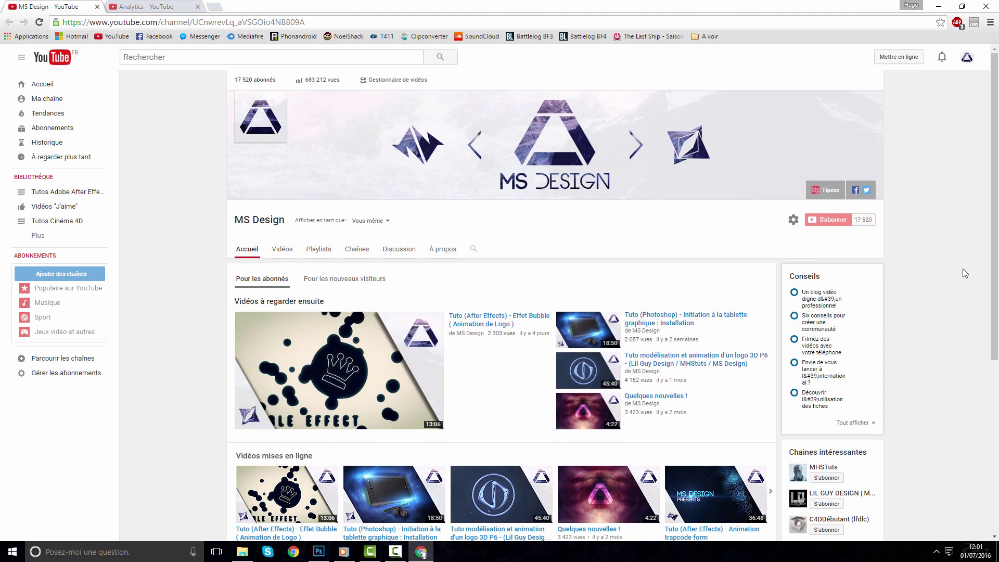
{"action": "scroll", "coordinate": [965, 273], "scroll_direction": "down", "scroll_amount": 2}
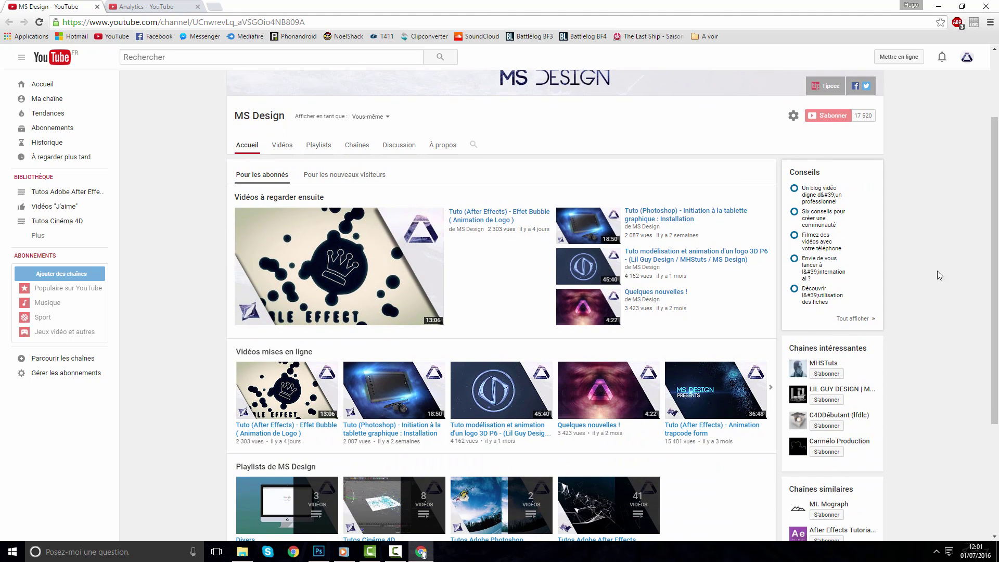
{"action": "left_click", "coordinate": [290, 152]}
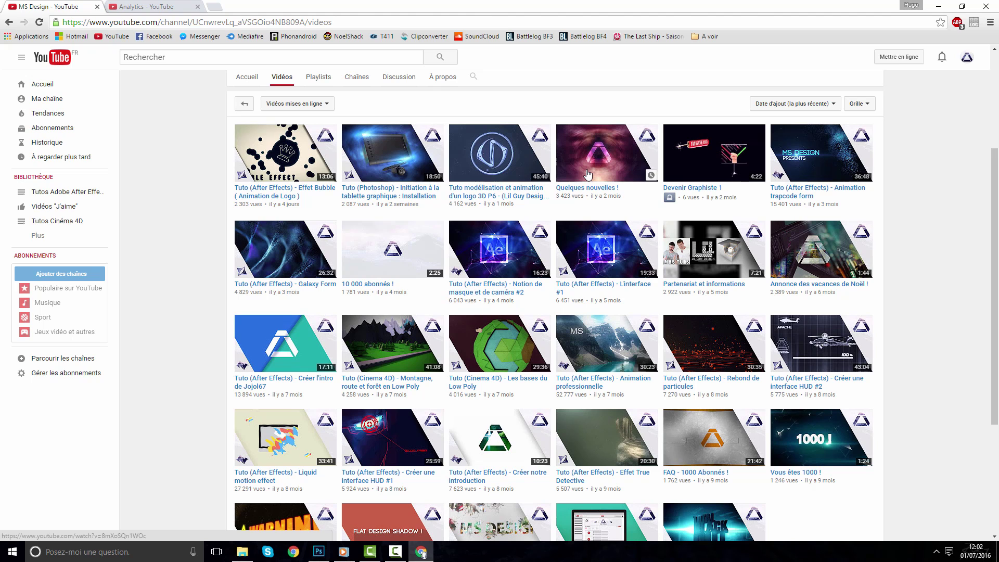
{"action": "scroll", "coordinate": [168, 194], "scroll_direction": "up", "scroll_amount": 4}
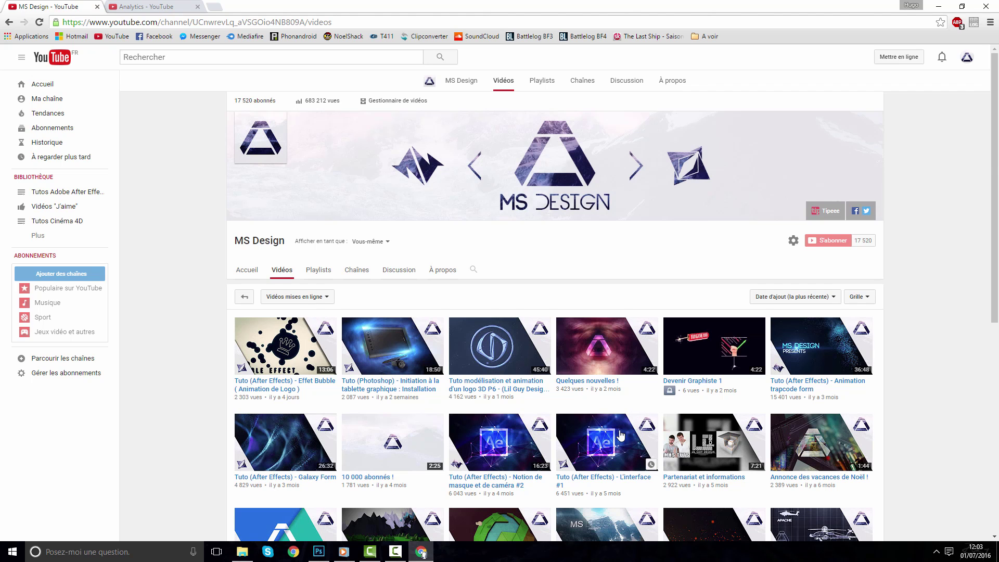
{"action": "scroll", "coordinate": [620, 435], "scroll_direction": "down", "scroll_amount": 4}
{"action": "scroll", "coordinate": [620, 435], "scroll_direction": "up", "scroll_amount": 4}
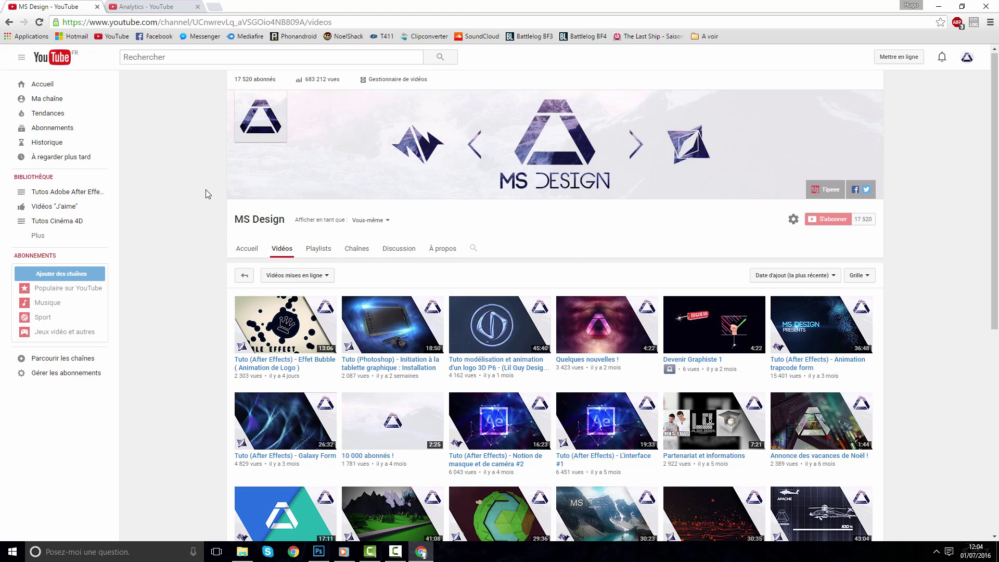
Examine the lifetime watch time, views and estimated revenue in the channel's YouTube Analytics overview
{"action": "left_click", "coordinate": [134, 10]}
{"action": "scroll", "coordinate": [374, 335], "scroll_direction": "down", "scroll_amount": 3}
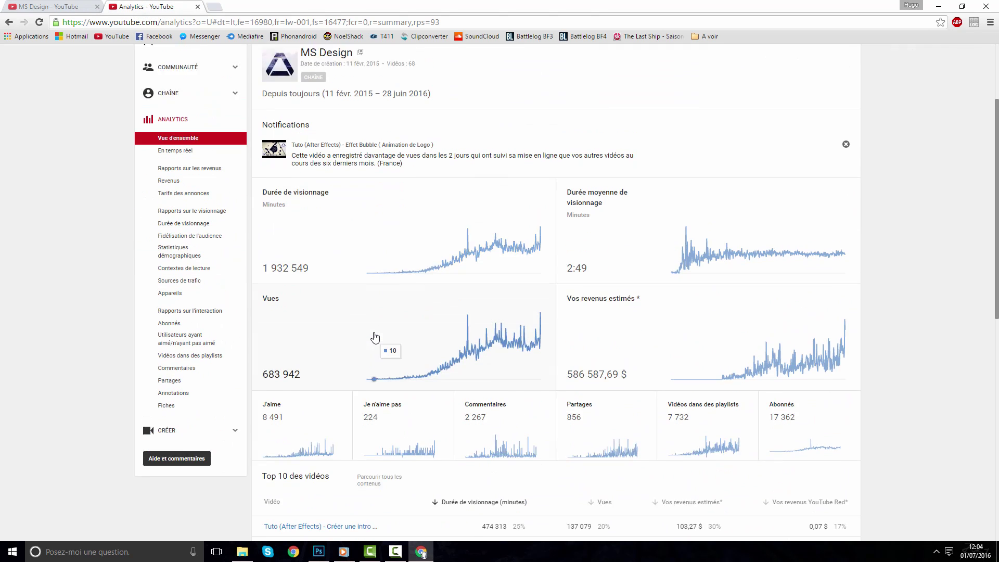
{"action": "scroll", "coordinate": [375, 339], "scroll_direction": "up", "scroll_amount": 3}
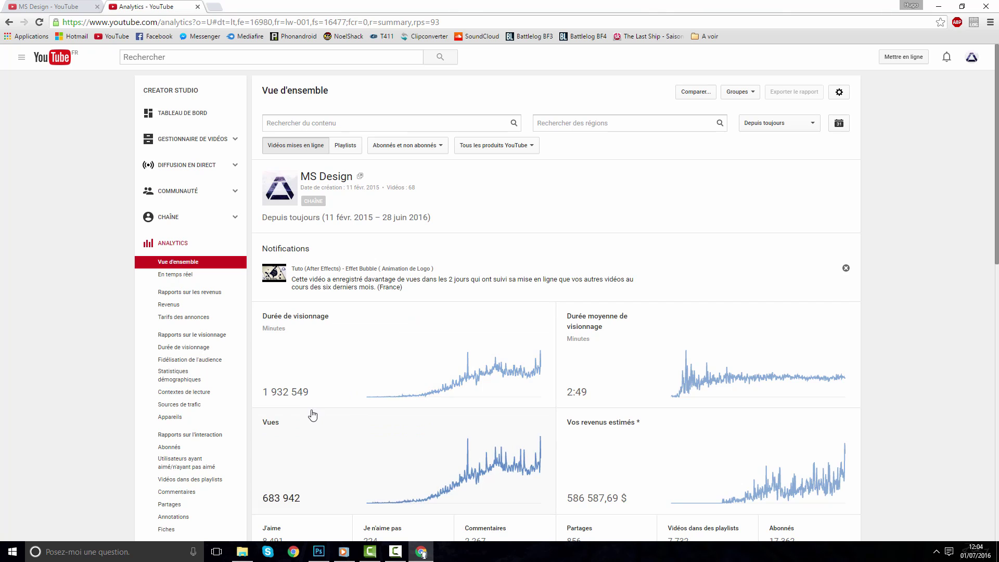
{"action": "mouse_move", "coordinate": [267, 400]}
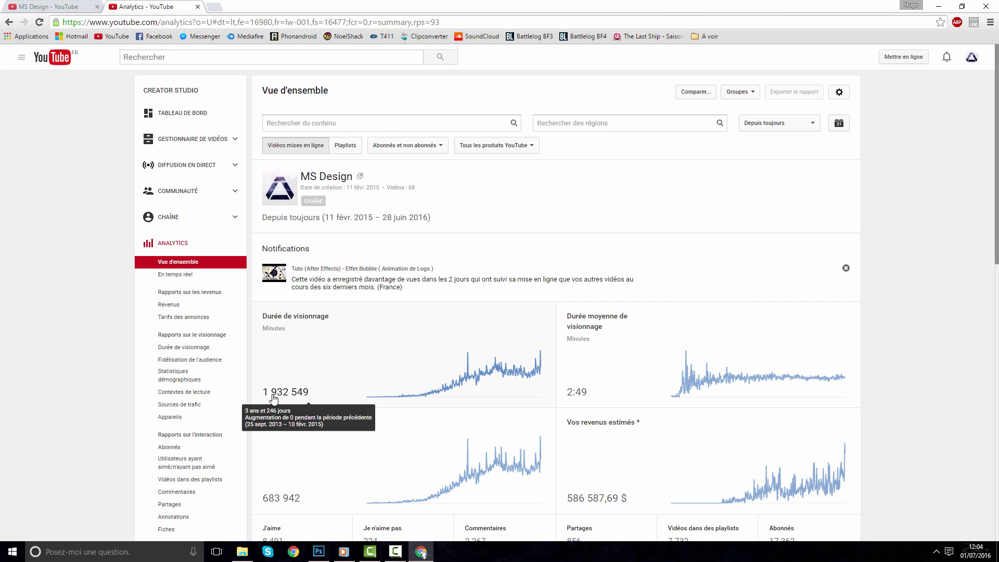
{"action": "scroll", "coordinate": [274, 399], "scroll_direction": "down", "scroll_amount": 2}
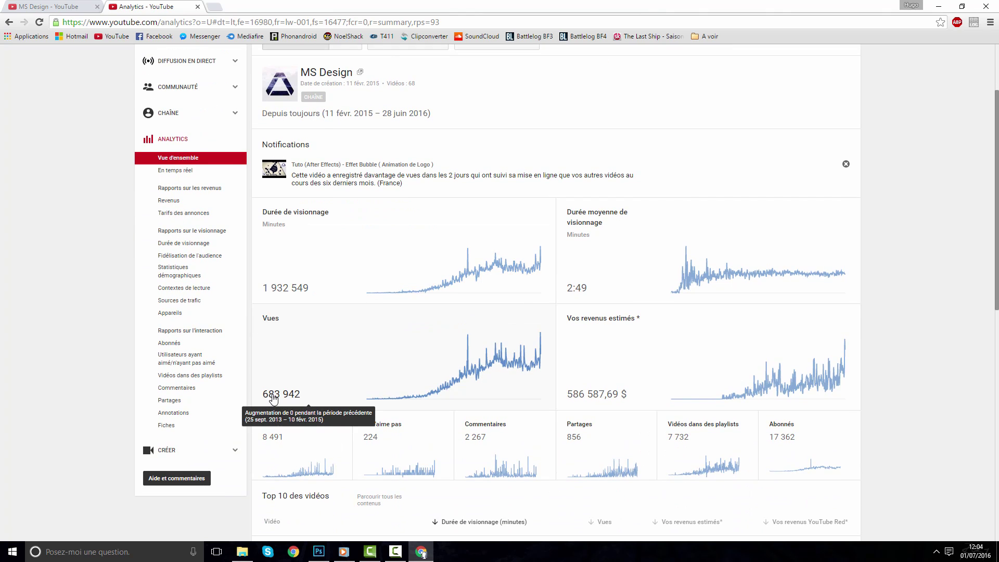
{"action": "scroll", "coordinate": [274, 399], "scroll_direction": "down", "scroll_amount": 1}
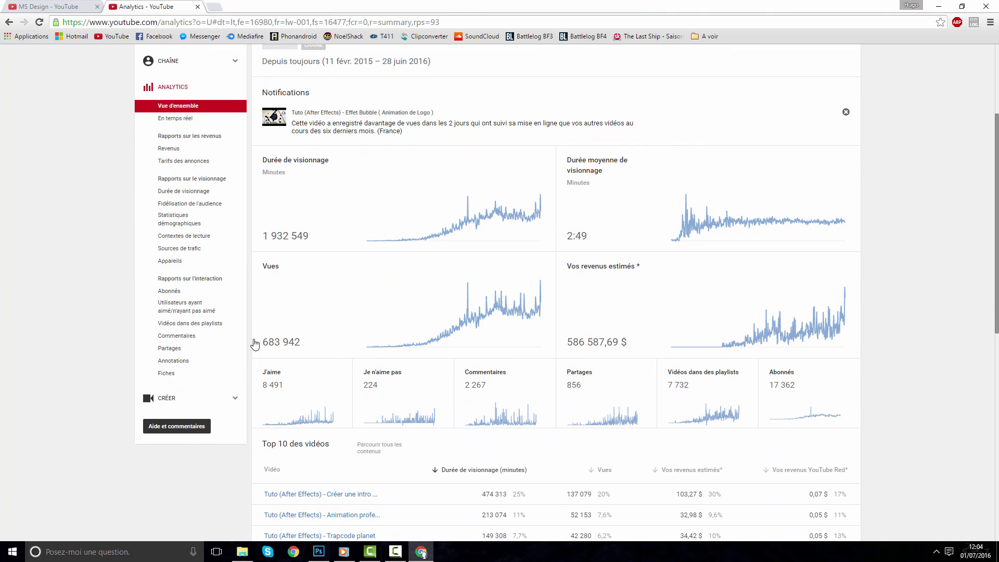
{"action": "mouse_move", "coordinate": [270, 351]}
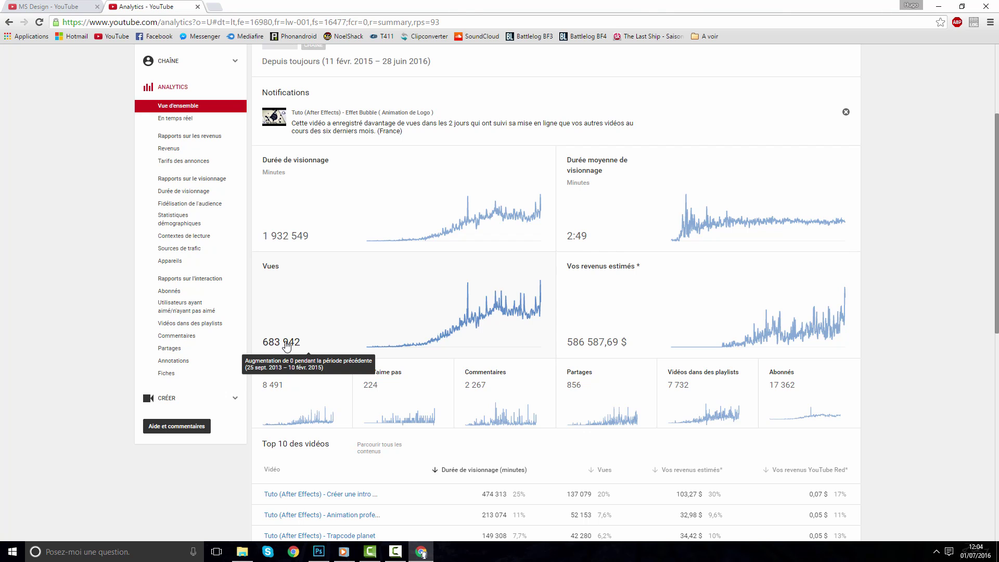
{"action": "mouse_move", "coordinate": [617, 315]}
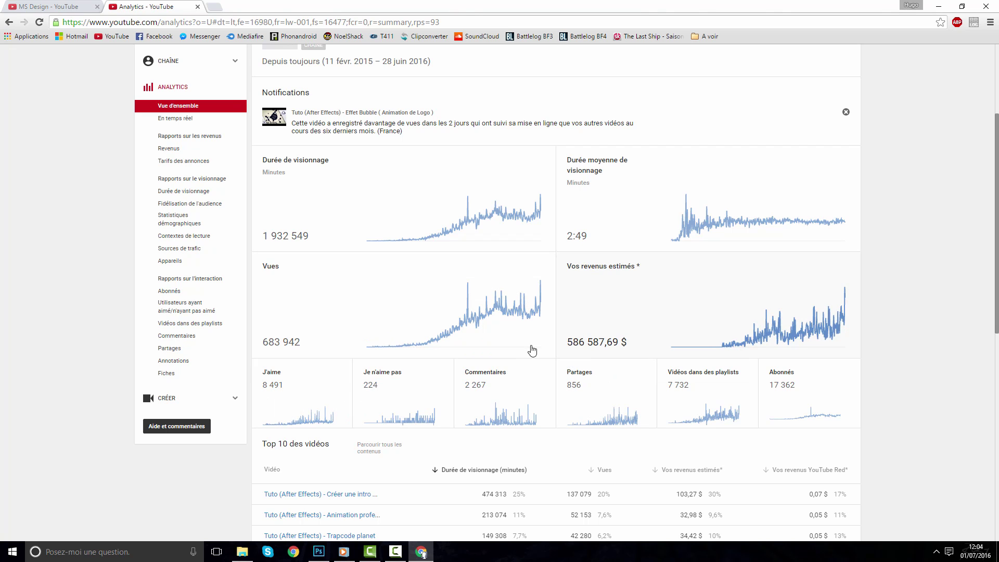
Review the Analytics engagement figures, top 10 videos, regions, gender, traffic sources and playback contexts
{"action": "scroll", "coordinate": [398, 461], "scroll_direction": "down", "scroll_amount": 2}
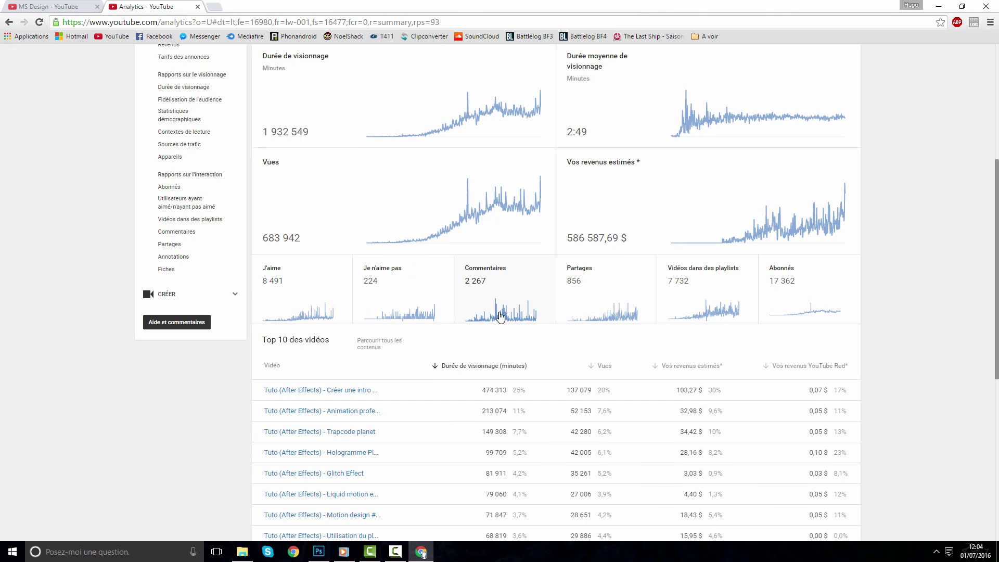
{"action": "scroll", "coordinate": [807, 307], "scroll_direction": "down", "scroll_amount": 3}
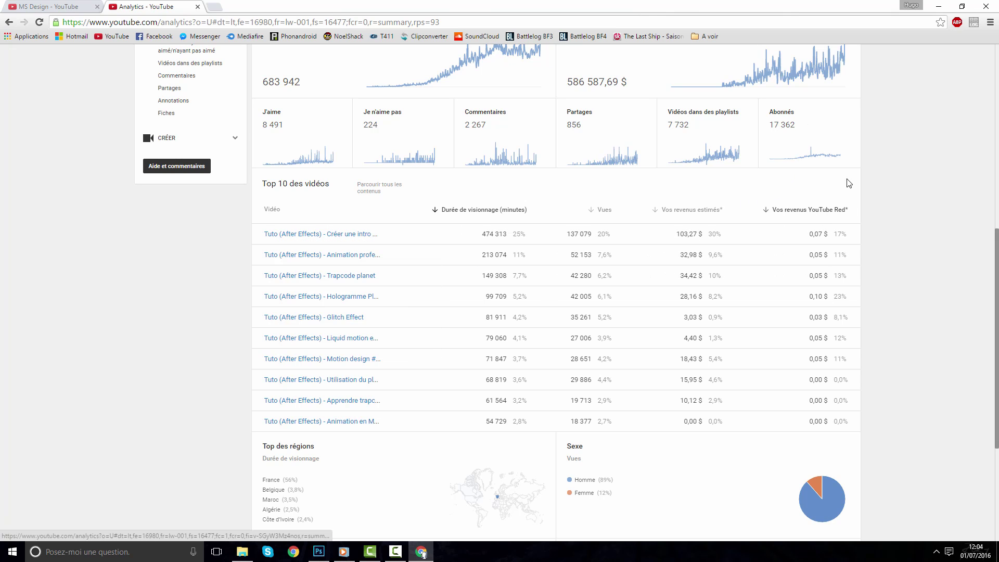
{"action": "scroll", "coordinate": [762, 336], "scroll_direction": "down", "scroll_amount": 3}
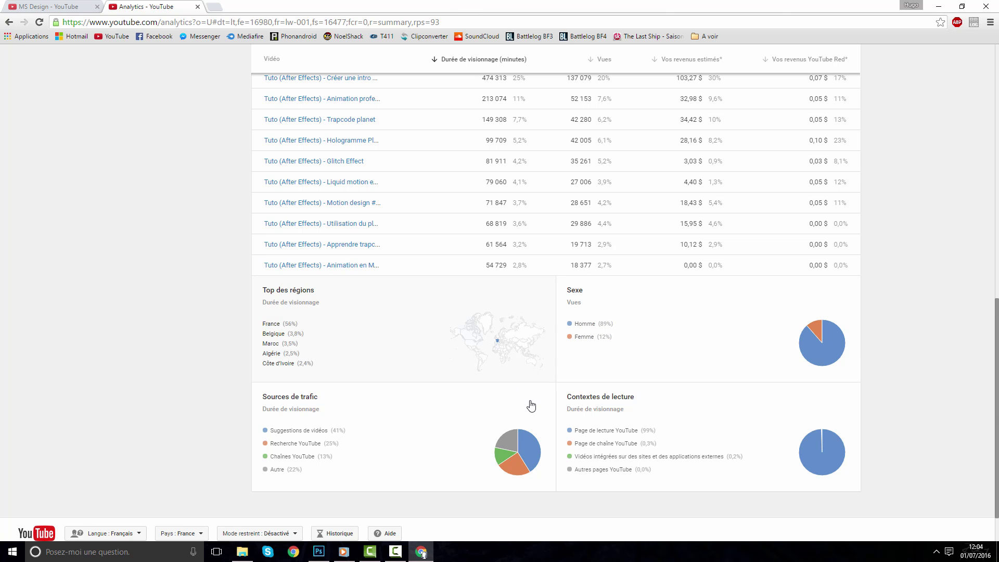
{"action": "scroll", "coordinate": [531, 405], "scroll_direction": "up", "scroll_amount": 10}
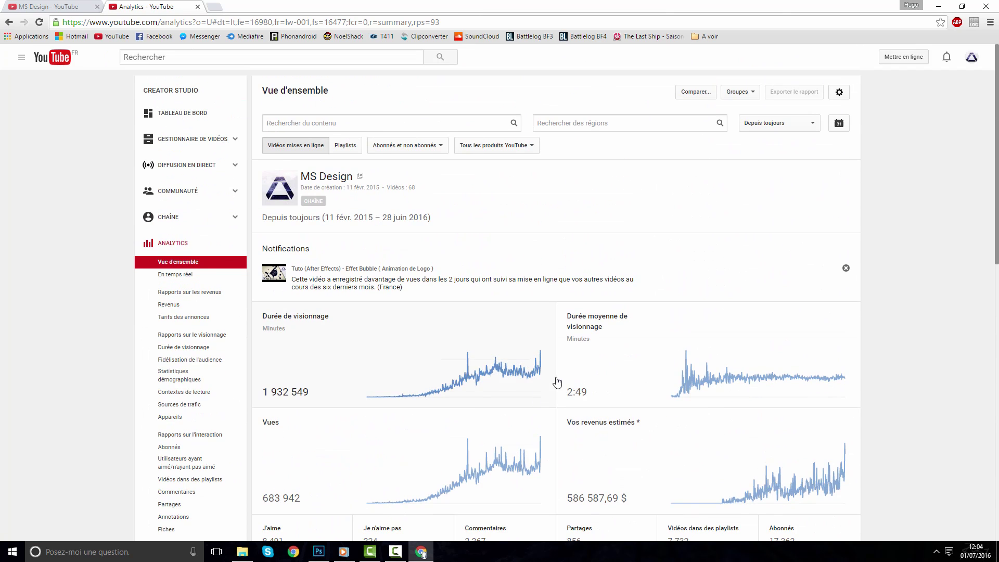
{"action": "scroll", "coordinate": [557, 382], "scroll_direction": "down", "scroll_amount": 10}
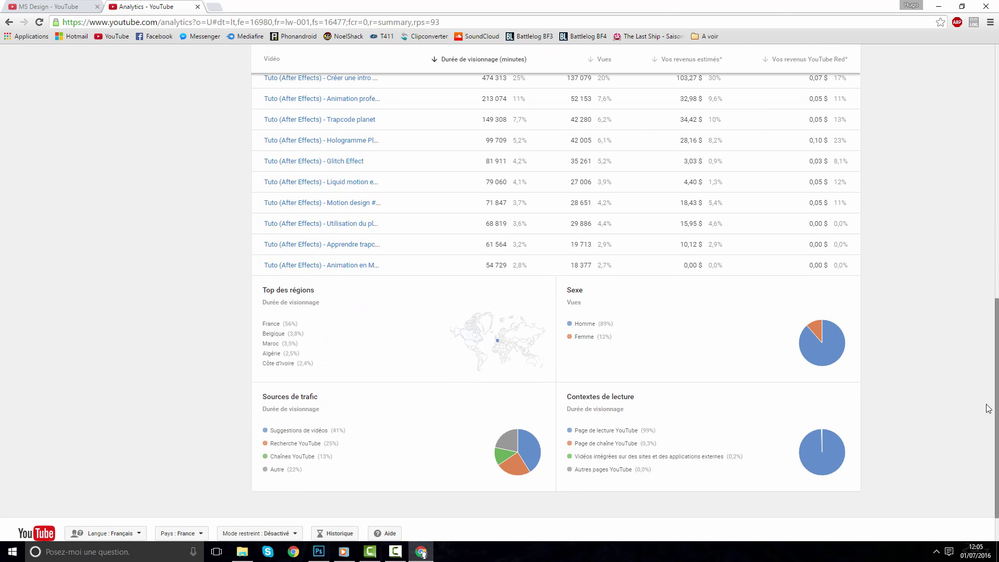
{"action": "left_click_drag", "start_coordinate": [995, 395], "coordinate": [995, 141]}
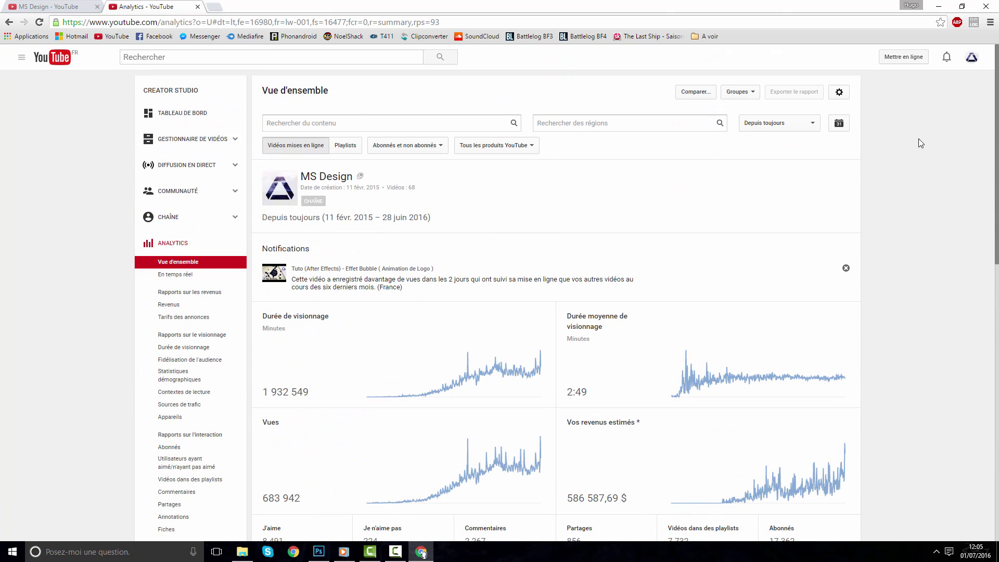
{"action": "left_click", "coordinate": [76, 5]}
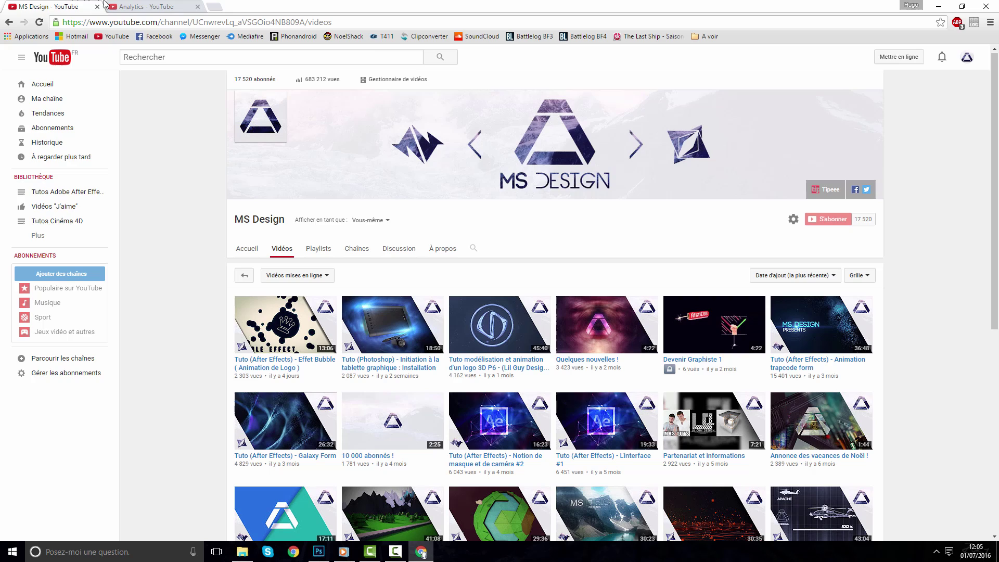
{"action": "left_click", "coordinate": [148, 5]}
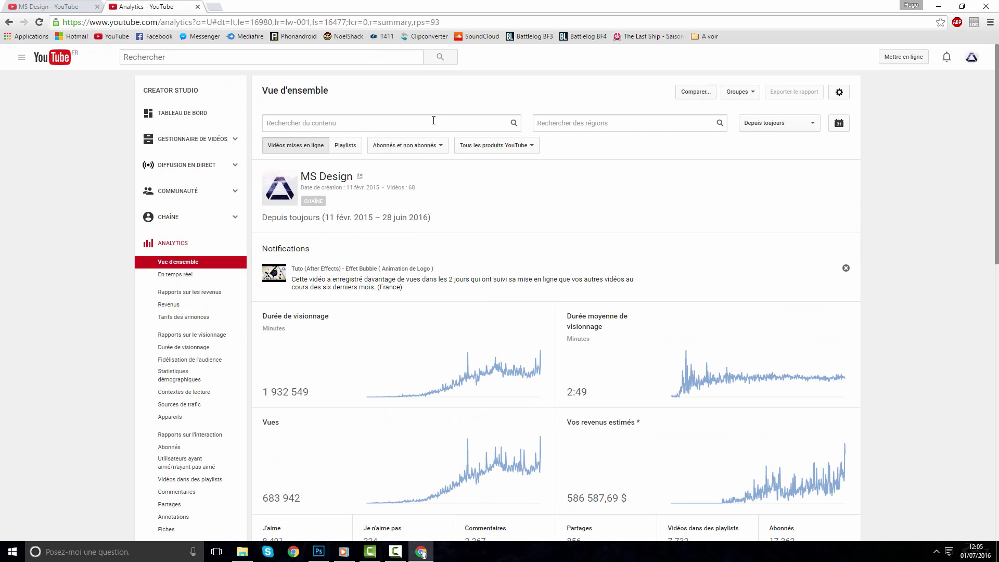
{"action": "left_click", "coordinate": [46, 5]}
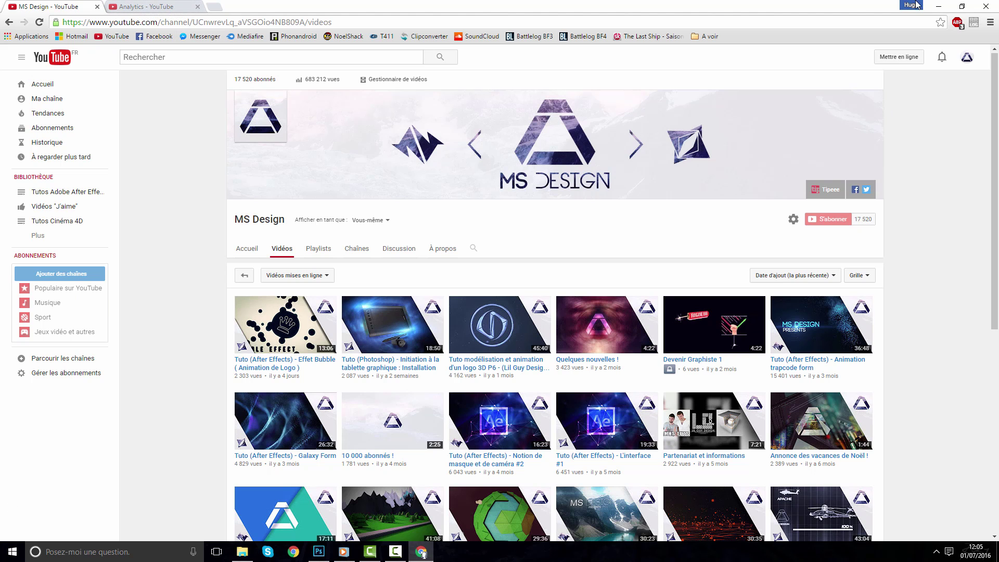
{"action": "left_click", "coordinate": [938, 6]}
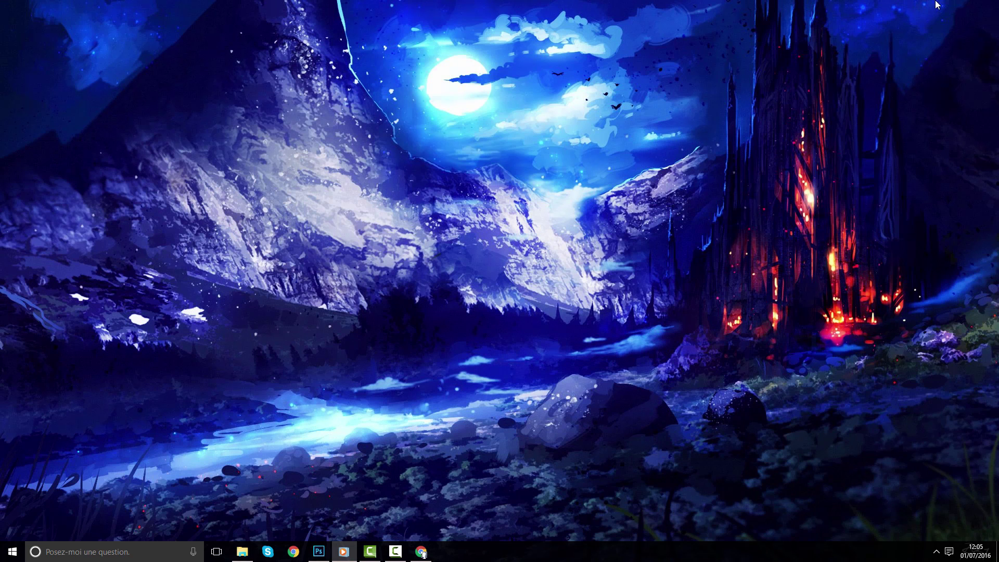
{"action": "left_click_drag", "start_coordinate": [962, 3], "coordinate": [319, 263]}
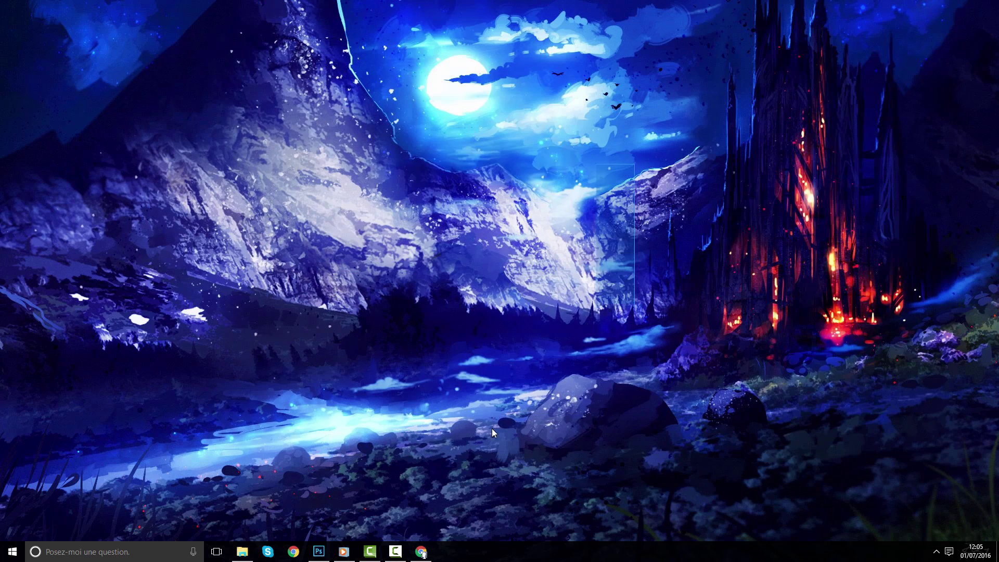
{"action": "left_click_drag", "start_coordinate": [425, 468], "coordinate": [551, 257]}
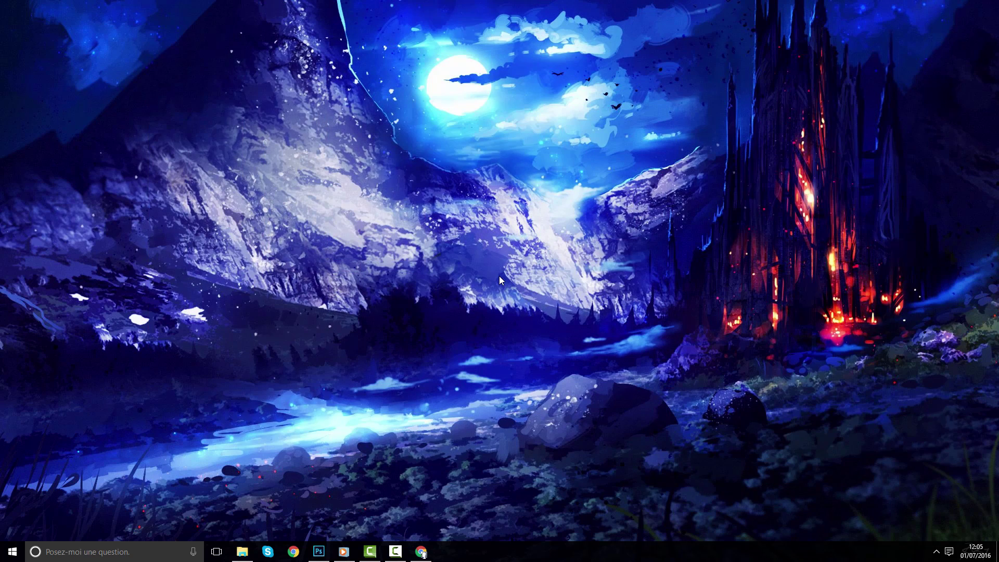
{"action": "left_click_drag", "start_coordinate": [508, 350], "coordinate": [764, 99]}
Return to Chrome and close both the MS Design channel page and the Analytics page
{"action": "left_click", "coordinate": [420, 552]}
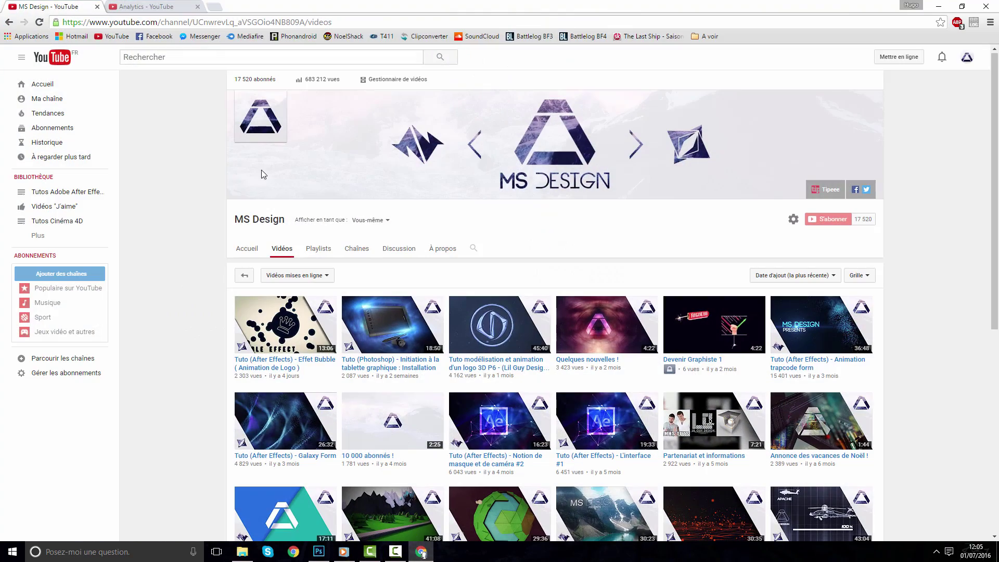
{"action": "left_click", "coordinate": [97, 7]}
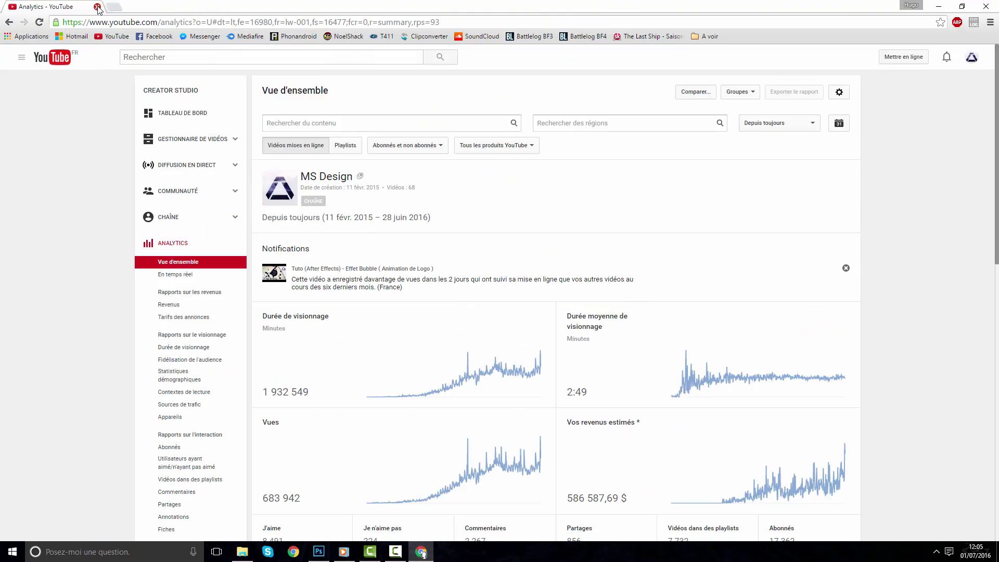
{"action": "left_click", "coordinate": [97, 8]}
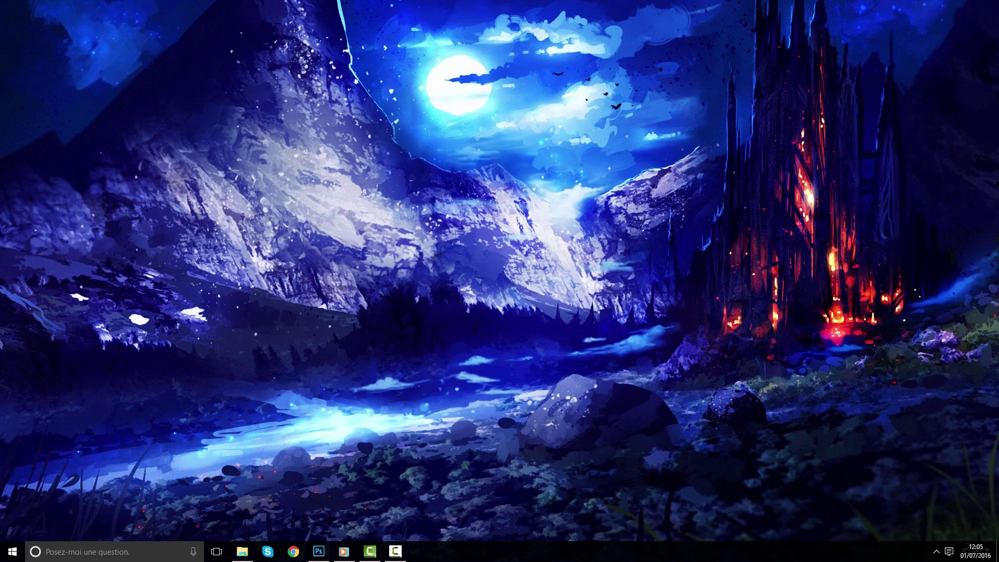
Switch to the media player and play the sunset landscape animation, pausing around the MS DESIGN title reveal and replaying that part
{"action": "key", "text": "alt+Tab"}
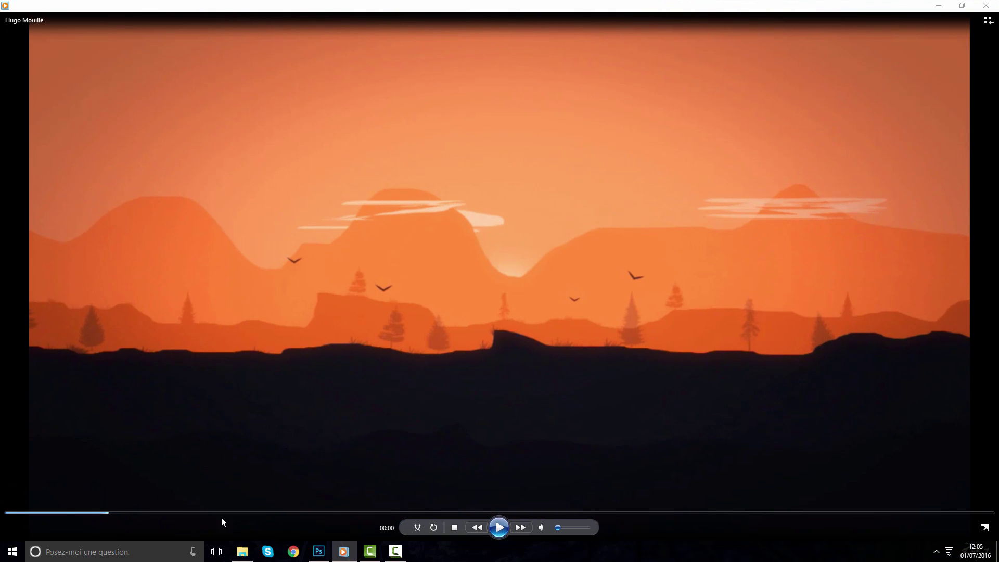
{"action": "left_click", "coordinate": [507, 530]}
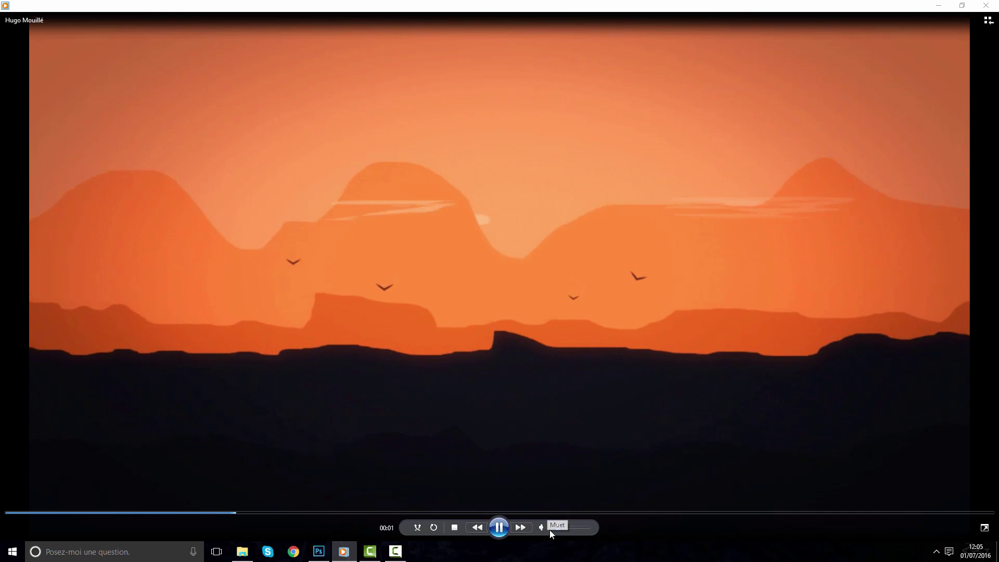
{"action": "left_click", "coordinate": [508, 526]}
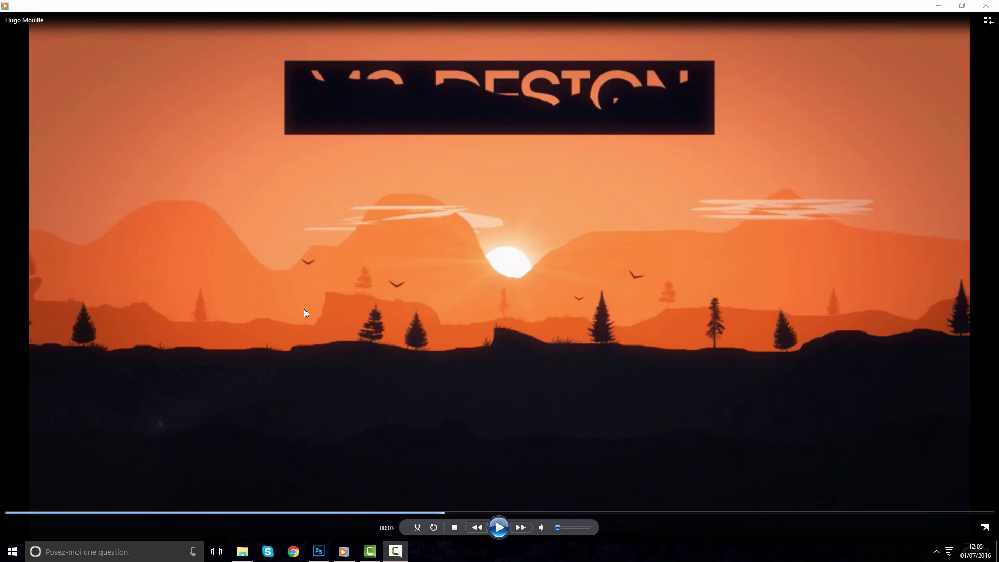
{"action": "left_click", "coordinate": [493, 525]}
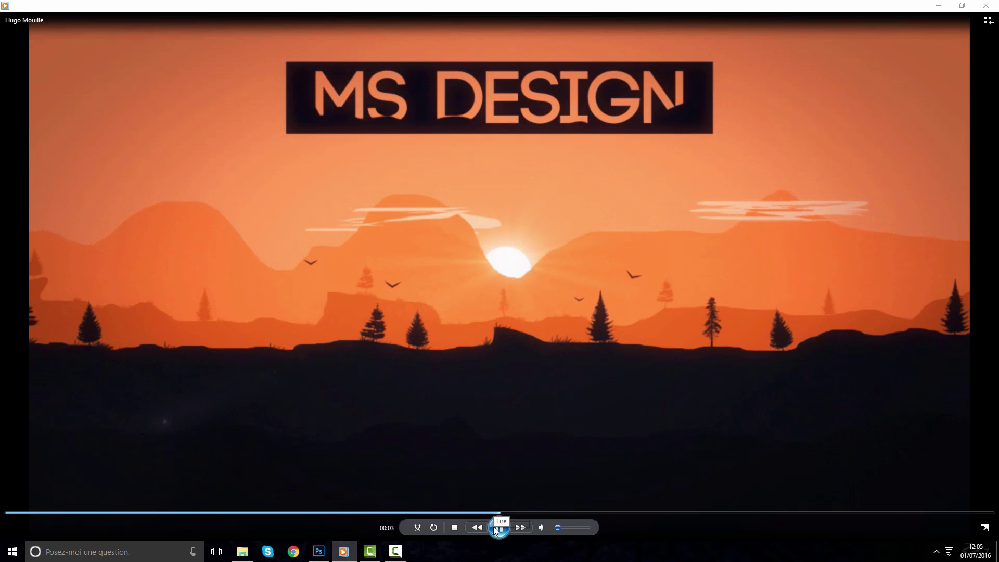
{"action": "left_click", "coordinate": [491, 518]}
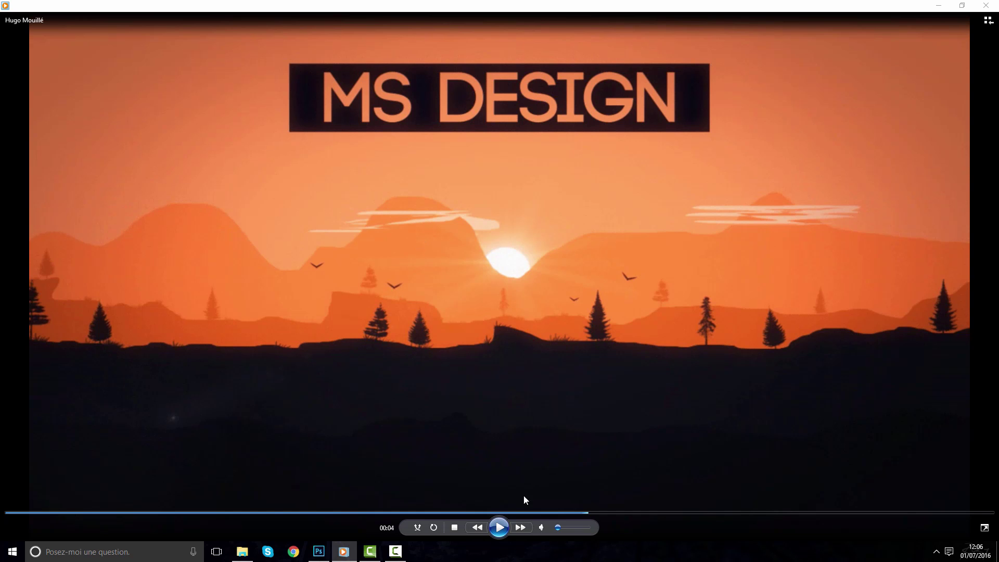
{"action": "left_click", "coordinate": [507, 522]}
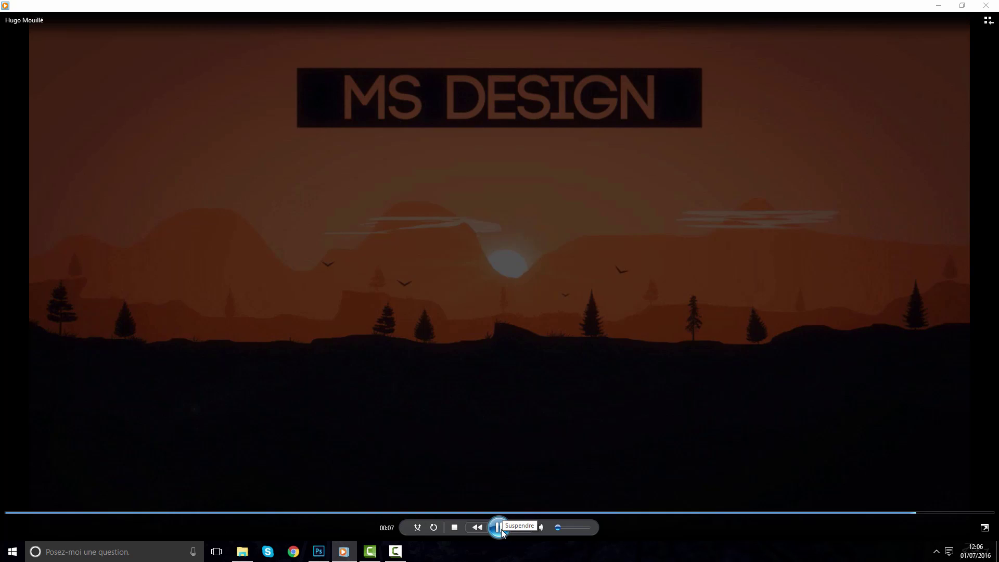
{"action": "left_click_drag", "start_coordinate": [487, 513], "coordinate": [307, 513]}
{"action": "left_click", "coordinate": [498, 527]}
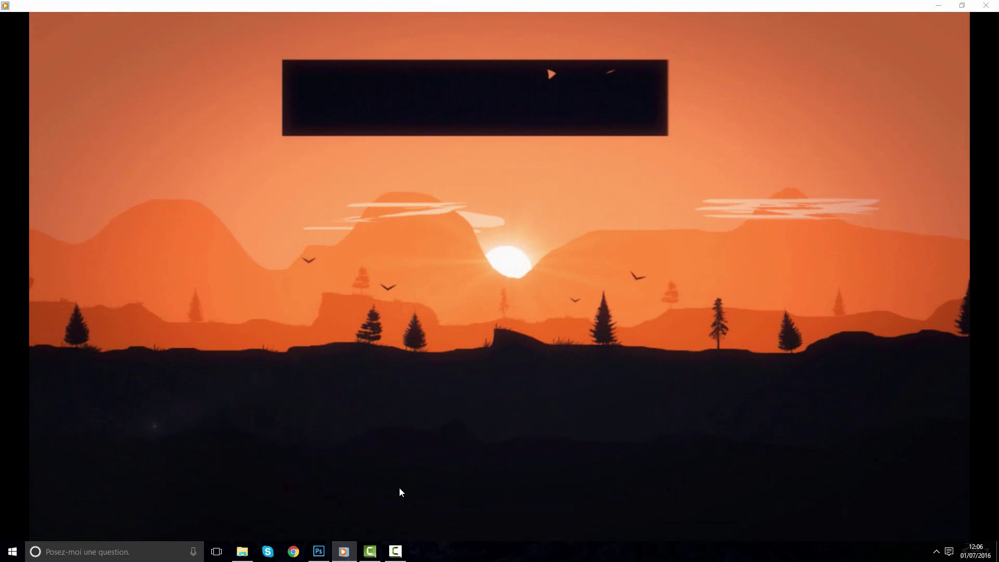
Switch to Photoshop, bring up File Explorer and check the Tutoriel Flat LandScape folder among the Photoshop projects
{"action": "left_click", "coordinate": [327, 549]}
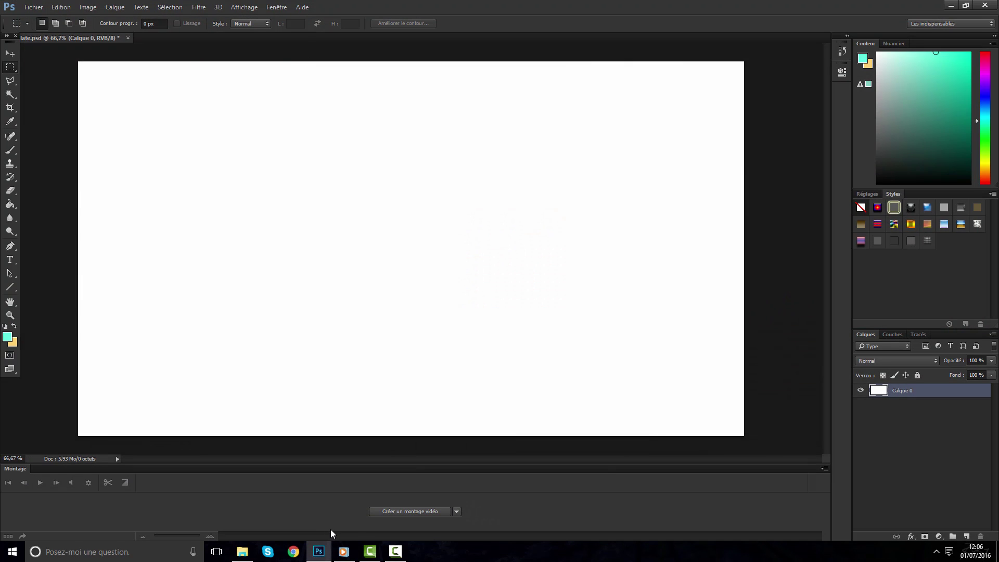
{"action": "left_click", "coordinate": [326, 552]}
{"action": "left_click", "coordinate": [325, 552]}
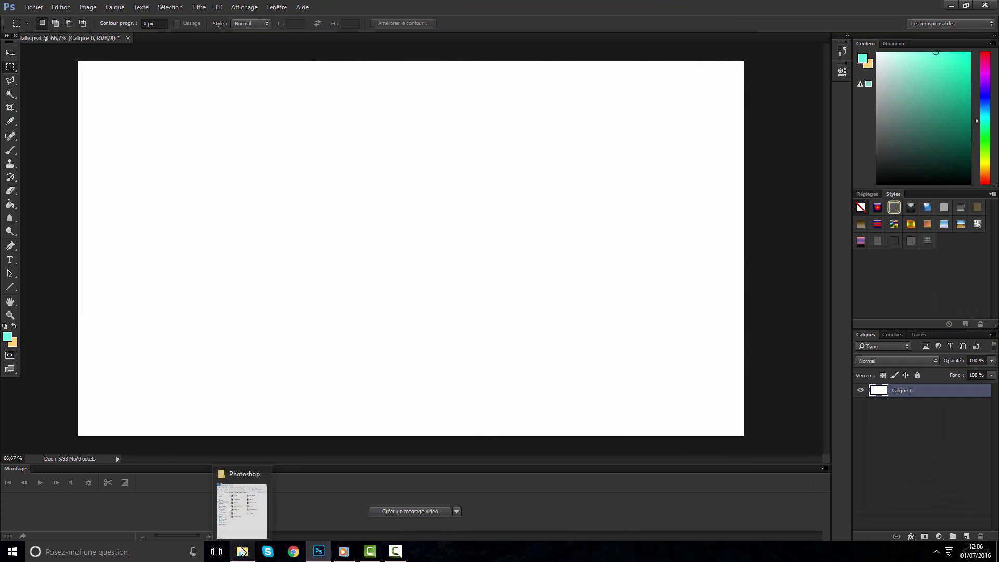
{"action": "key", "text": "alt+Tab"}
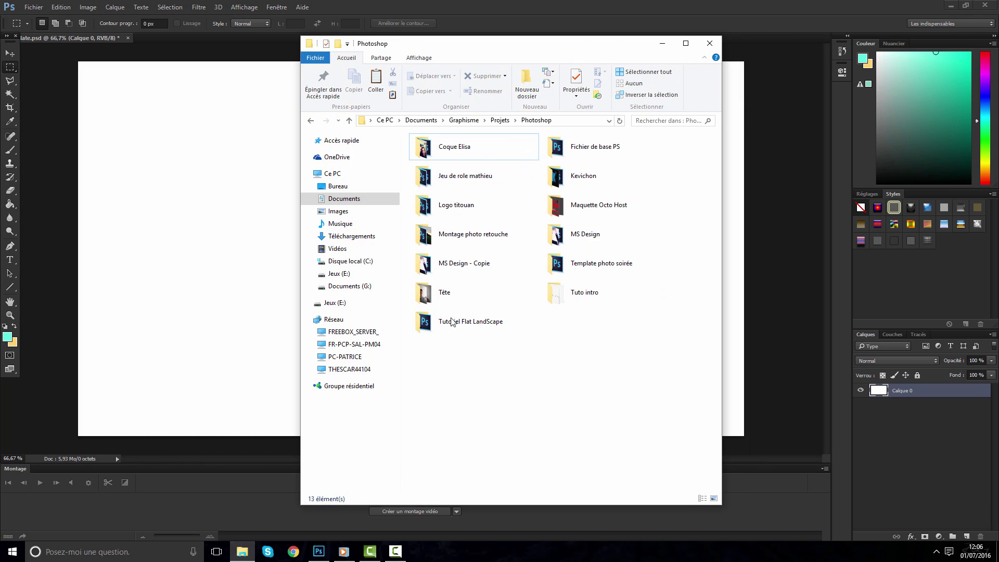
{"action": "left_click", "coordinate": [493, 121]}
{"action": "double_click", "coordinate": [497, 206]}
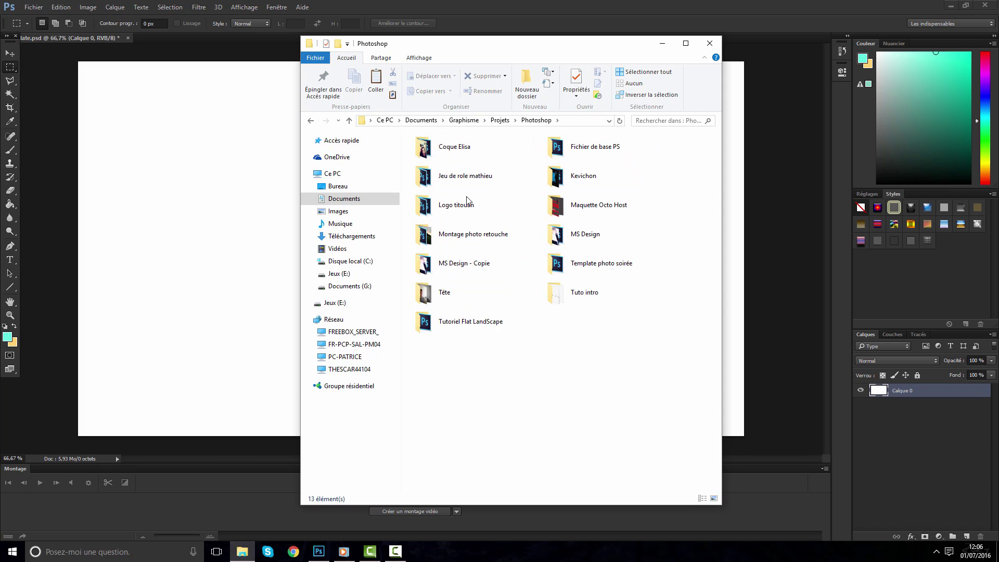
{"action": "double_click", "coordinate": [493, 321]}
{"action": "left_click", "coordinate": [312, 121]}
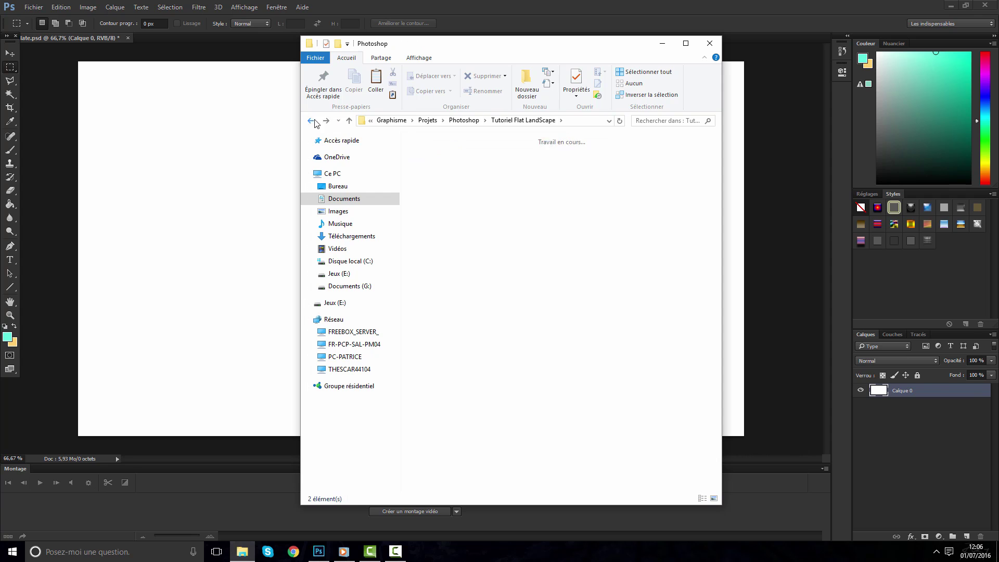
Open arbre 1.png from the Tuto intro folder inside Flat ladscape of the After Effects projects
{"action": "left_click", "coordinate": [464, 120]}
{"action": "double_click", "coordinate": [593, 152]}
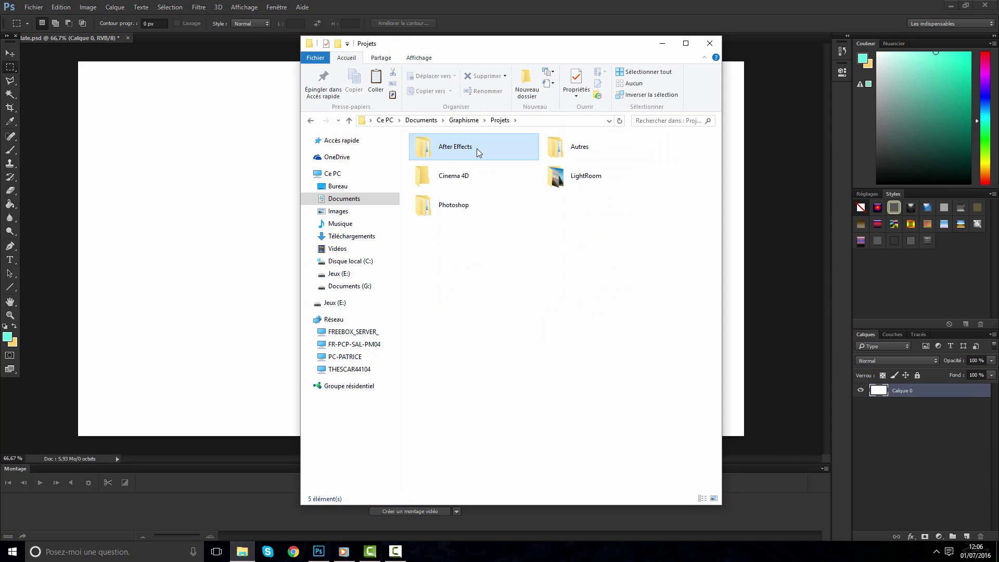
{"action": "double_click", "coordinate": [479, 152]}
{"action": "double_click", "coordinate": [552, 176]}
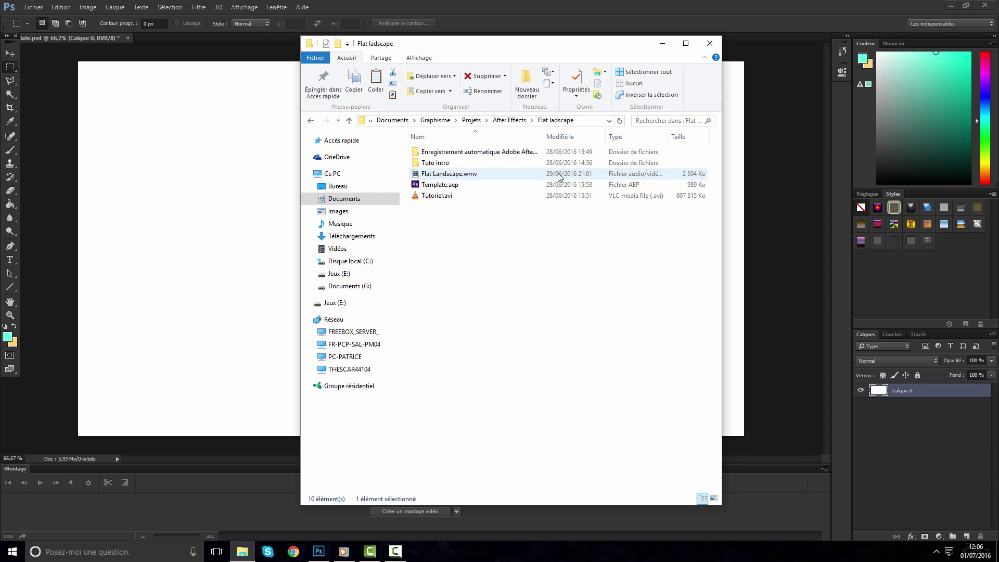
{"action": "double_click", "coordinate": [440, 165]}
{"action": "double_click", "coordinate": [439, 162]}
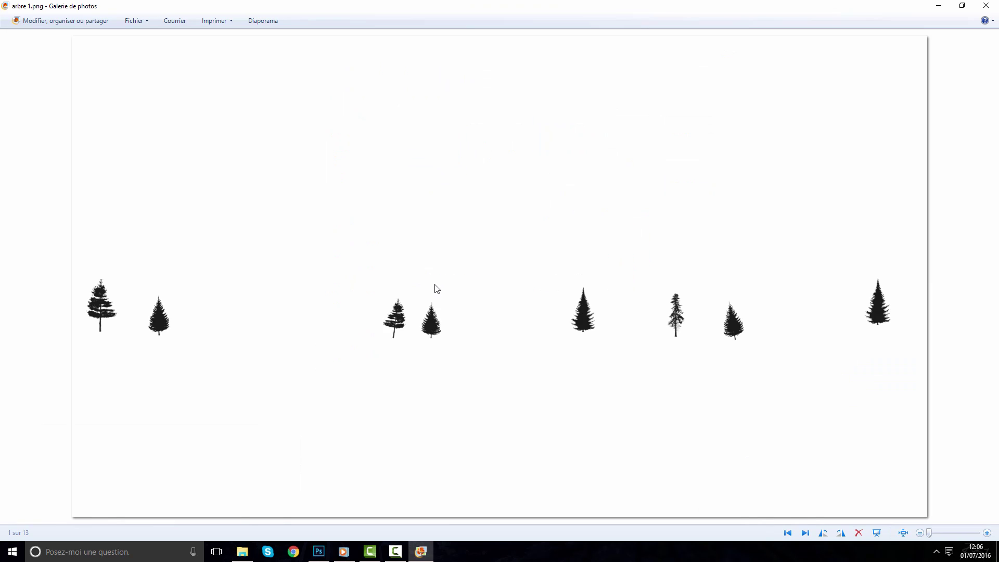
Look through the tree, grass and cloud images of the landscape, then close the photo viewer and File Explorer
{"action": "scroll", "coordinate": [488, 319], "scroll_direction": "down", "scroll_amount": 2}
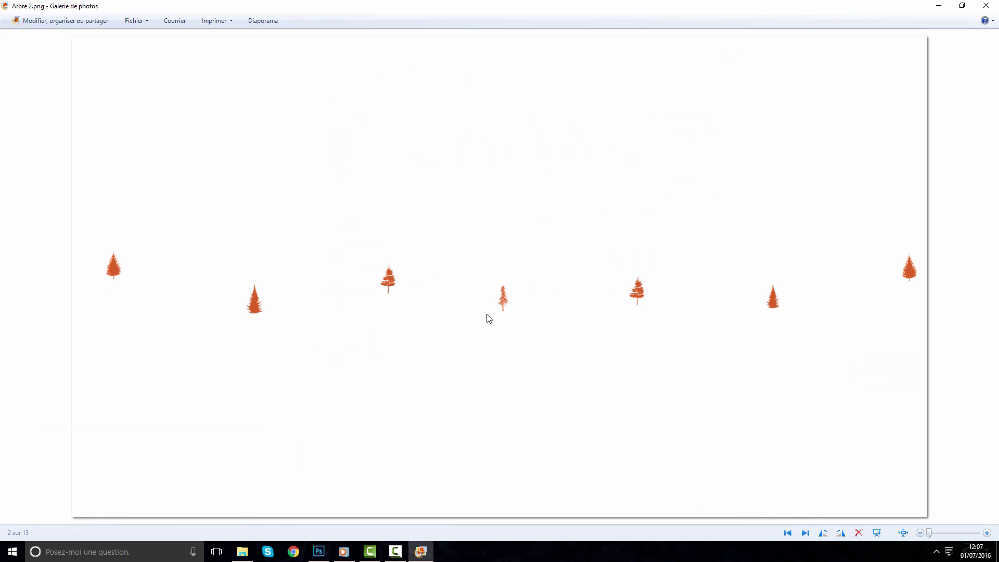
{"action": "scroll", "coordinate": [485, 313], "scroll_direction": "down", "scroll_amount": 4}
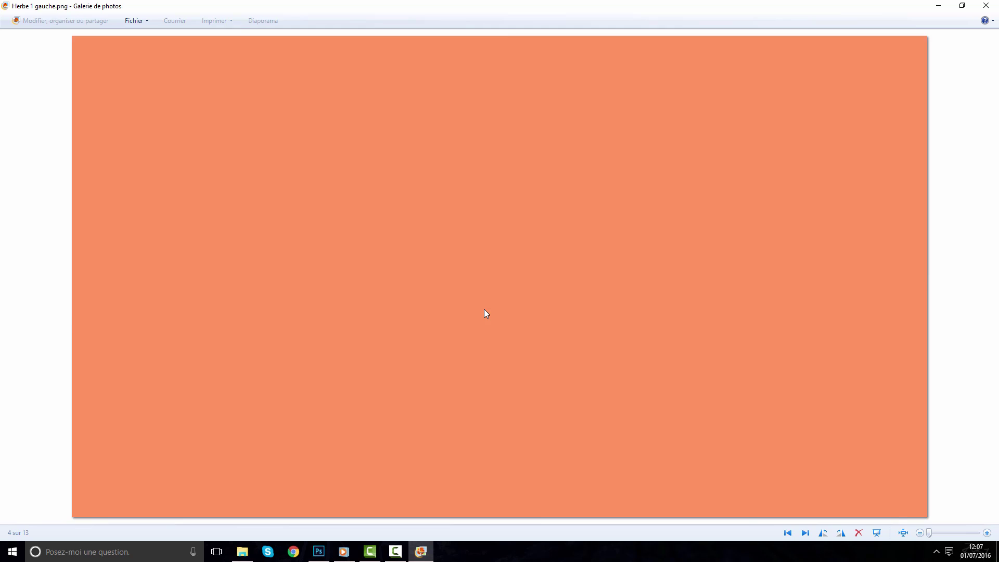
{"action": "scroll", "coordinate": [486, 314], "scroll_direction": "down", "scroll_amount": 2}
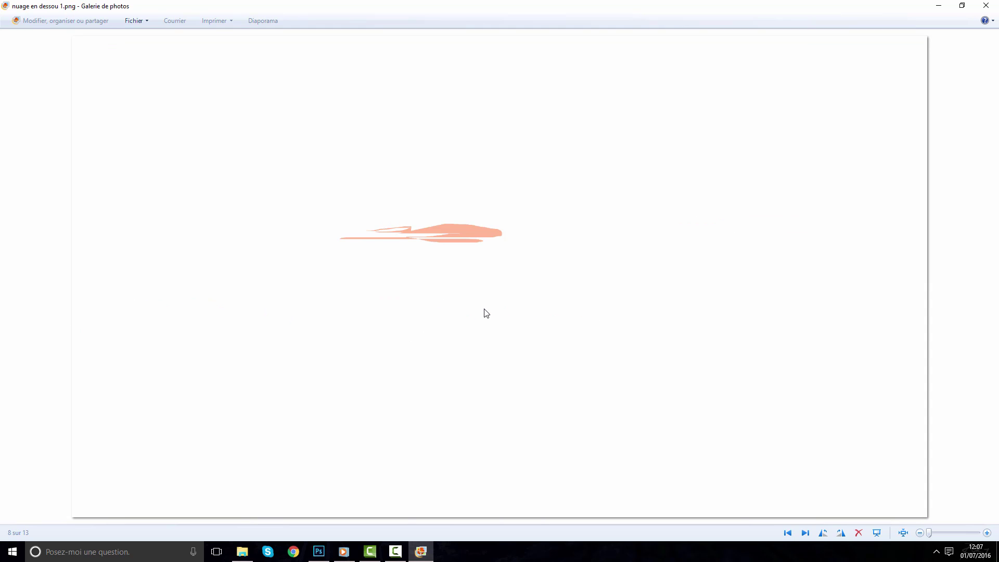
{"action": "left_click", "coordinate": [986, 5]}
{"action": "left_click", "coordinate": [710, 41]}
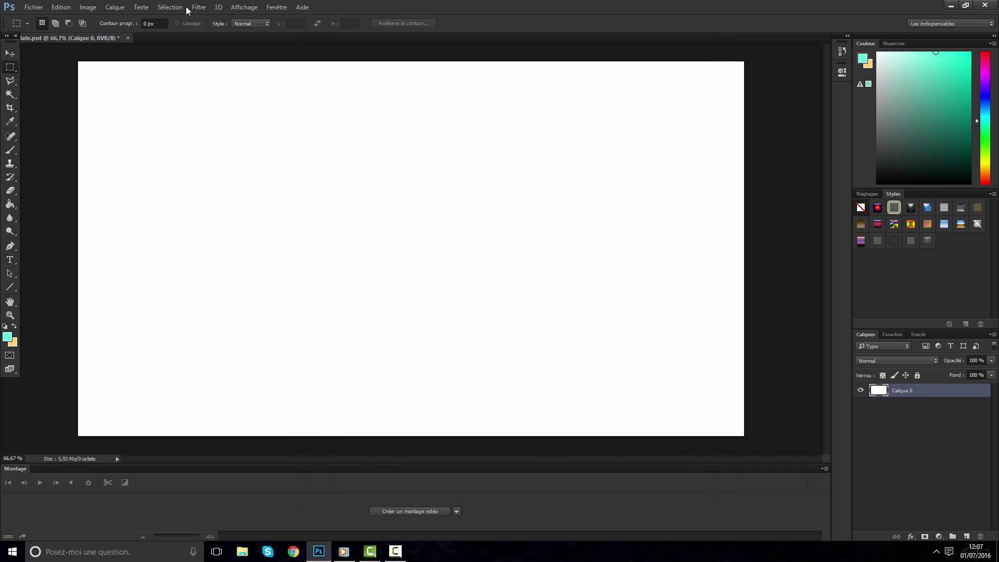
{"action": "left_click_drag", "start_coordinate": [78, 61], "coordinate": [468, 307]}
{"action": "left_click", "coordinate": [468, 308]}
Reopen File Explorer and play Flat Landscape.wmv from Documents > Graphisme > Projets > After Effects > Flat ladscape
{"action": "left_click", "coordinate": [241, 552]}
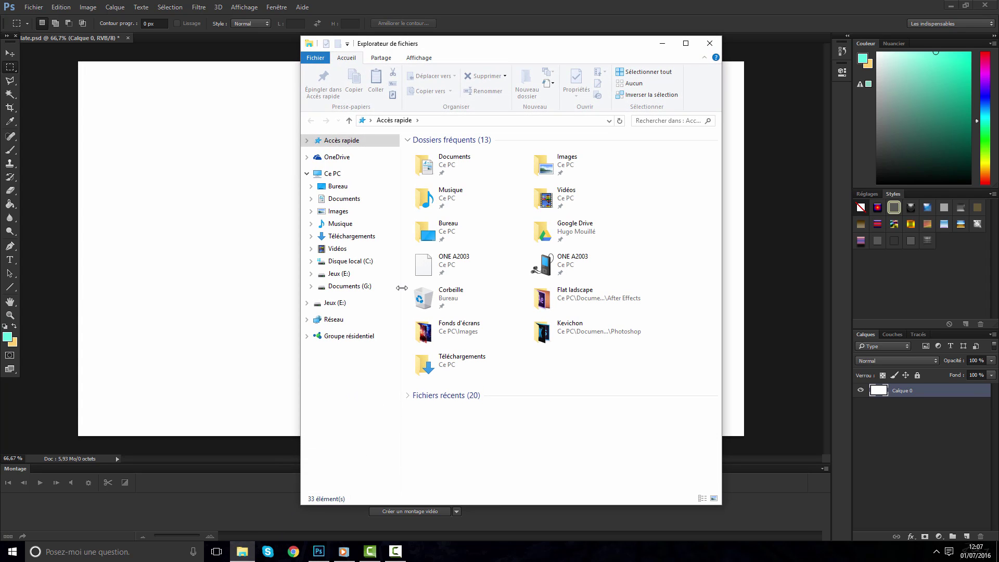
{"action": "left_click", "coordinate": [364, 201]}
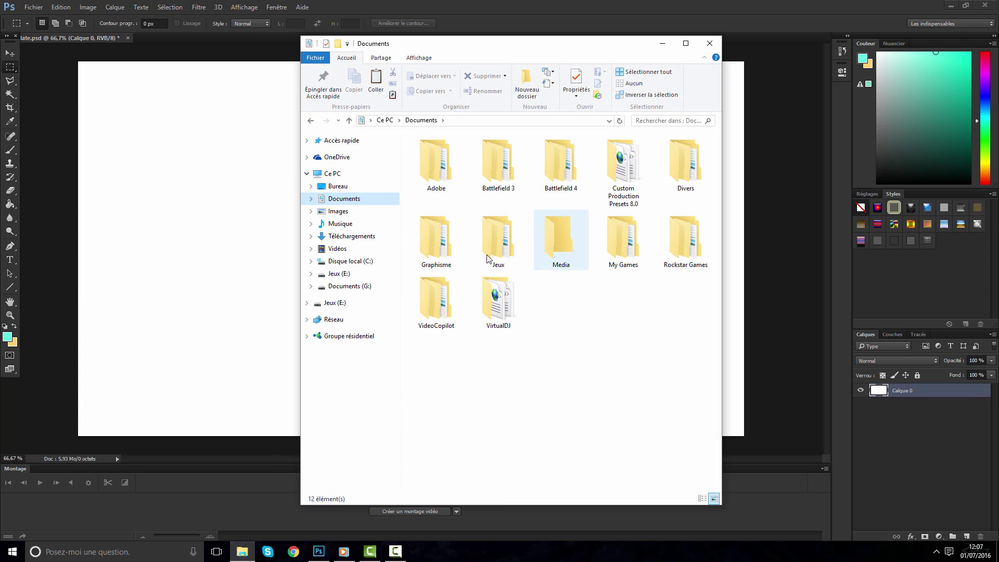
{"action": "double_click", "coordinate": [436, 239]}
{"action": "double_click", "coordinate": [604, 147]}
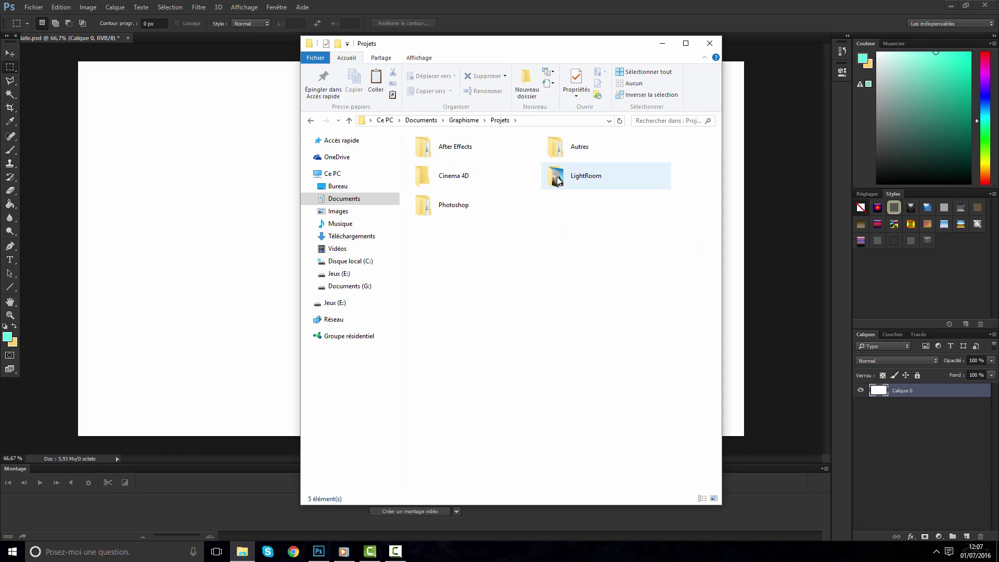
{"action": "double_click", "coordinate": [508, 194]}
{"action": "key", "text": "alt+Left"}
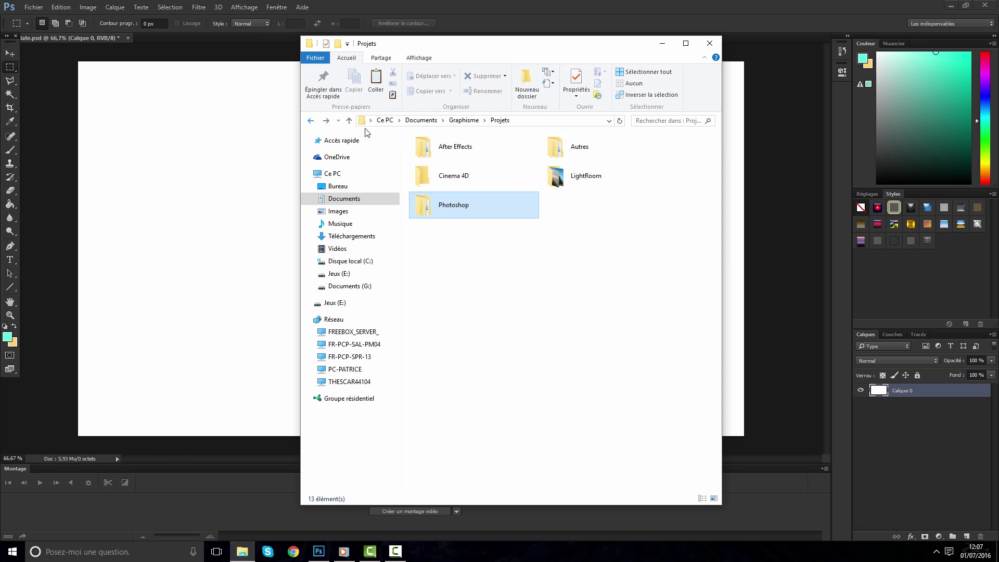
{"action": "double_click", "coordinate": [447, 148]}
{"action": "double_click", "coordinate": [588, 198]}
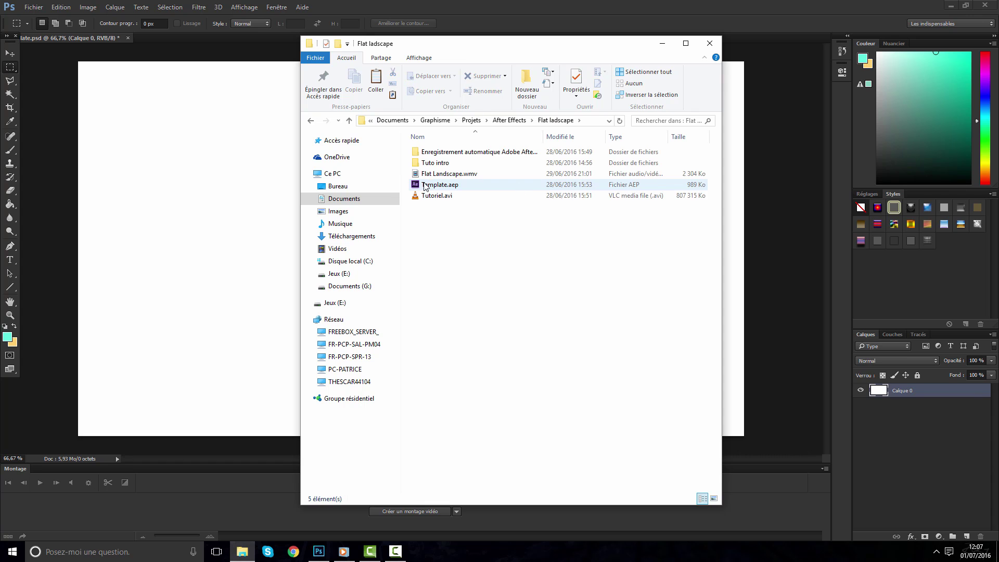
{"action": "double_click", "coordinate": [432, 173]}
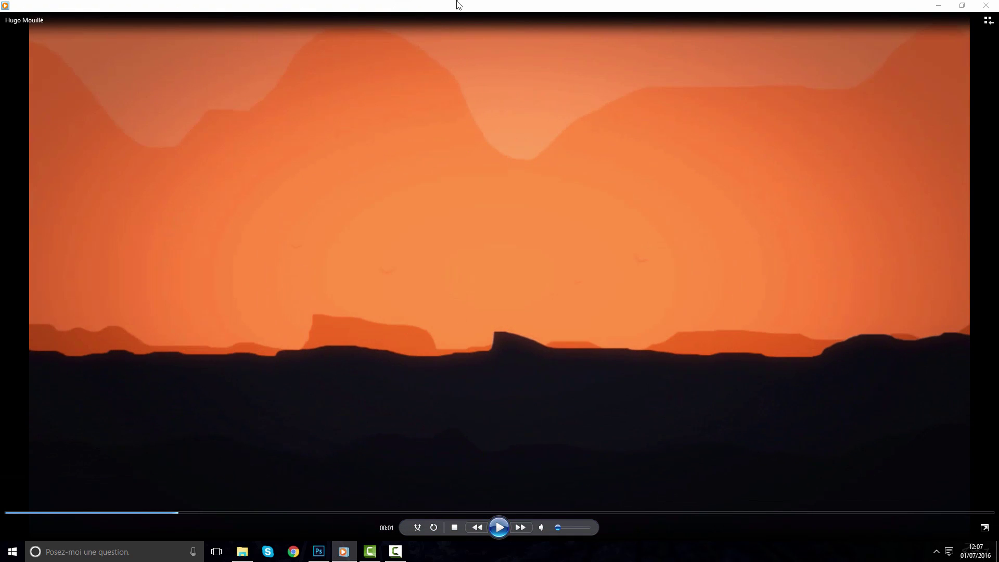
Minimise the player and File Explorer, glance again at the MS DESIGN title frame, and return to Photoshop
{"action": "left_click_drag", "start_coordinate": [458, 1], "coordinate": [998, 4]}
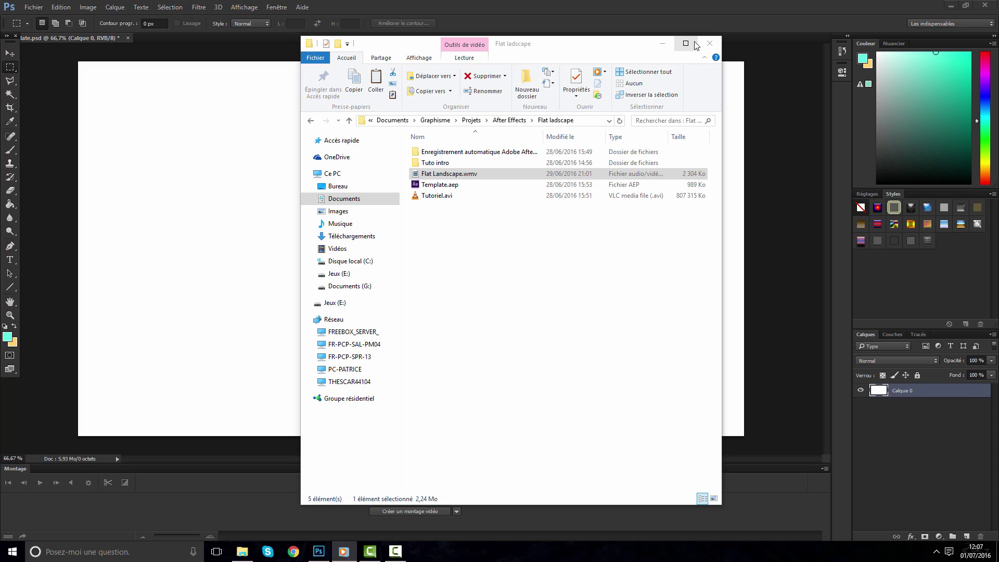
{"action": "left_click", "coordinate": [663, 46]}
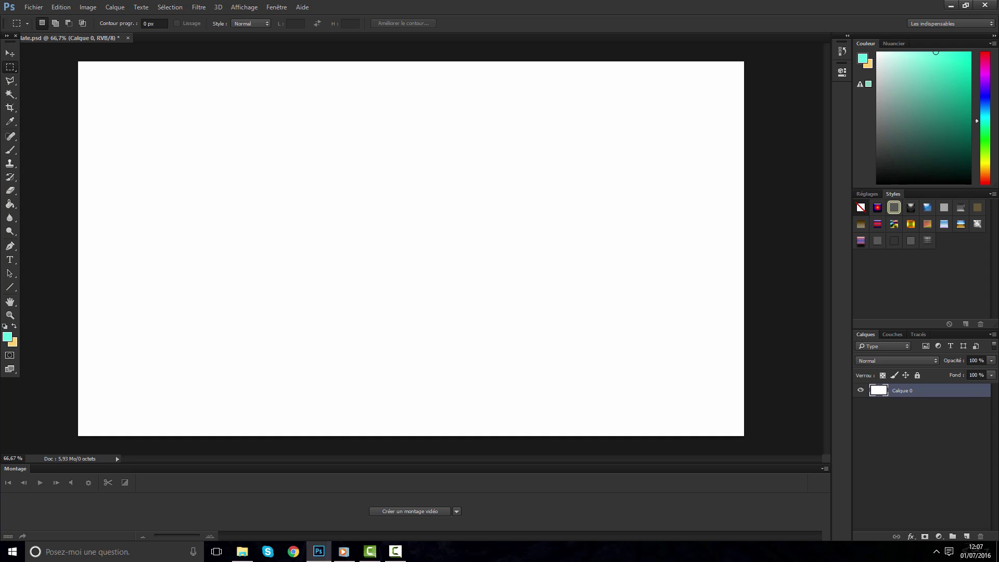
{"action": "key", "text": "alt+Tab"}
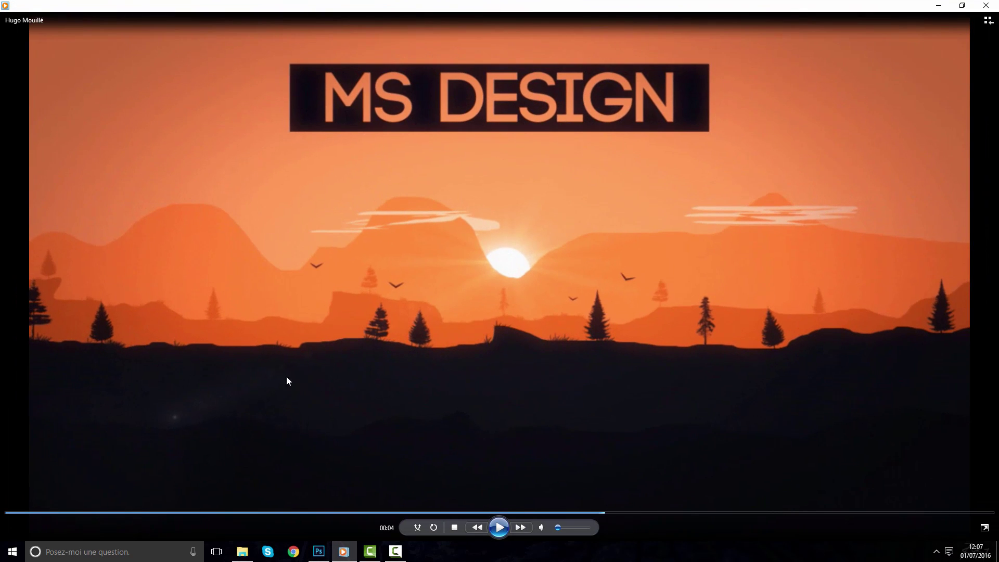
{"action": "key", "text": "alt+Tab"}
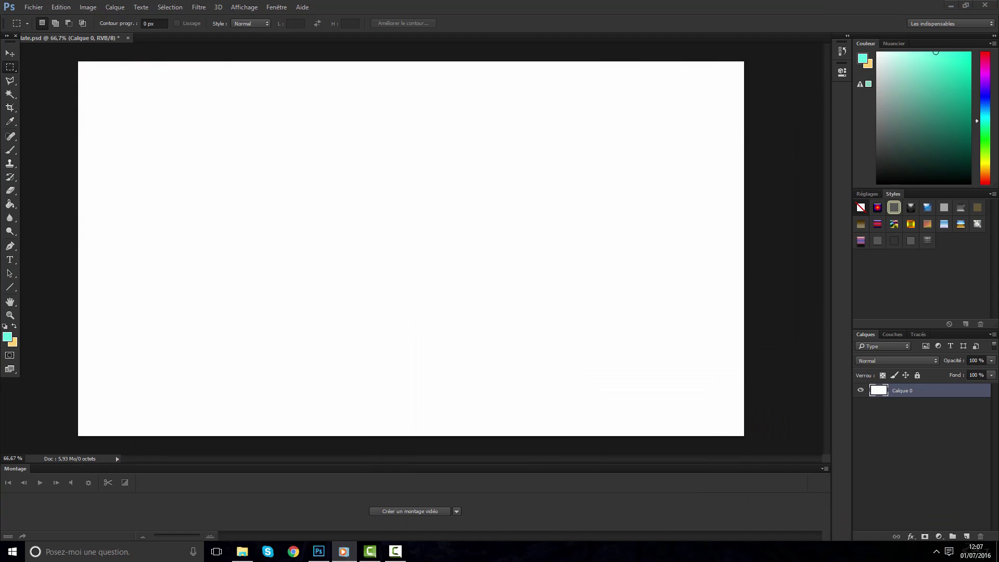
{"action": "left_click", "coordinate": [945, 489]}
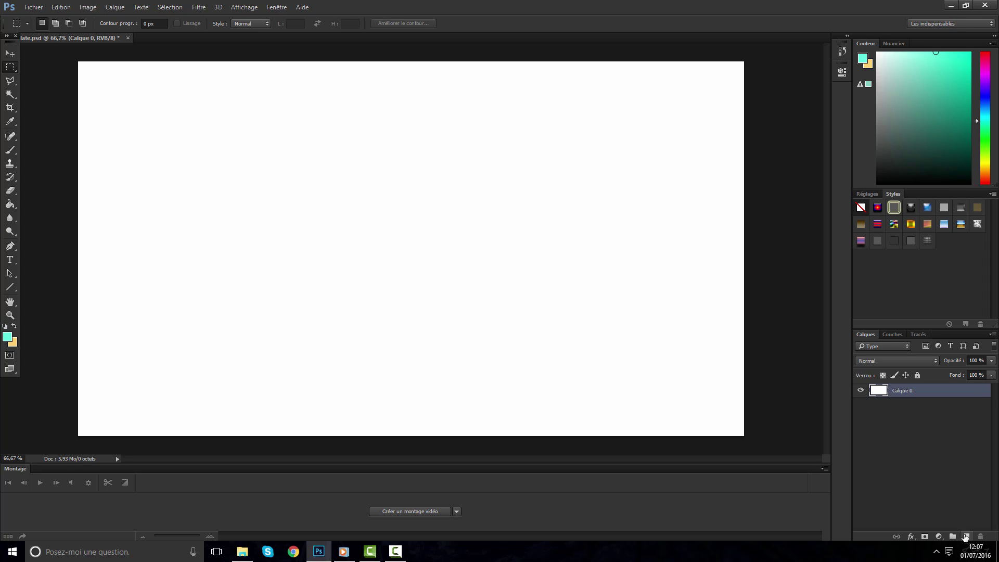
Add a new layer above Calque 0 and set the foreground colour to a near-black grey, about #181818
{"action": "left_click", "coordinate": [965, 537]}
{"action": "left_click", "coordinate": [5, 337]}
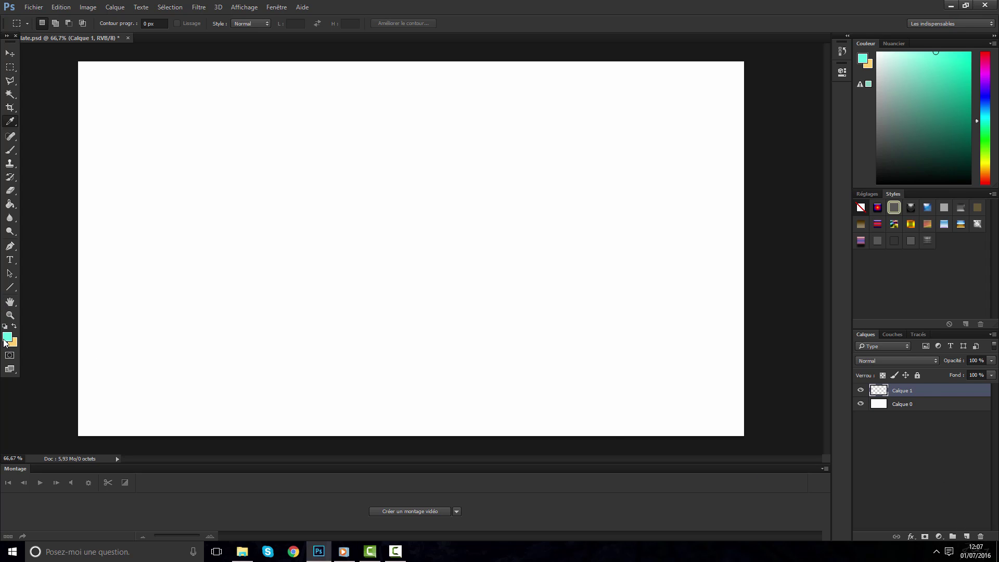
{"action": "left_click_drag", "start_coordinate": [658, 268], "coordinate": [537, 232]}
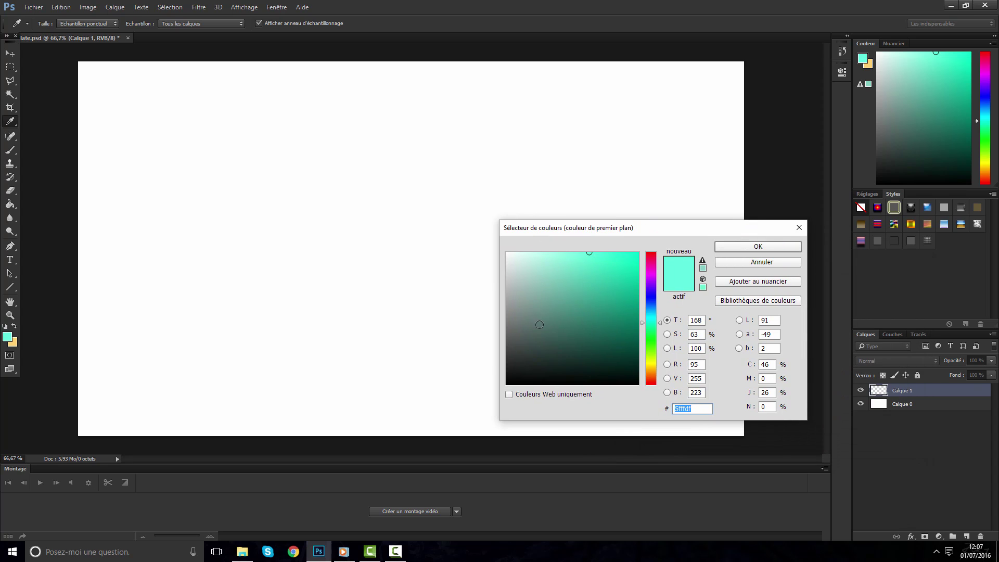
{"action": "type", "text": "000000"}
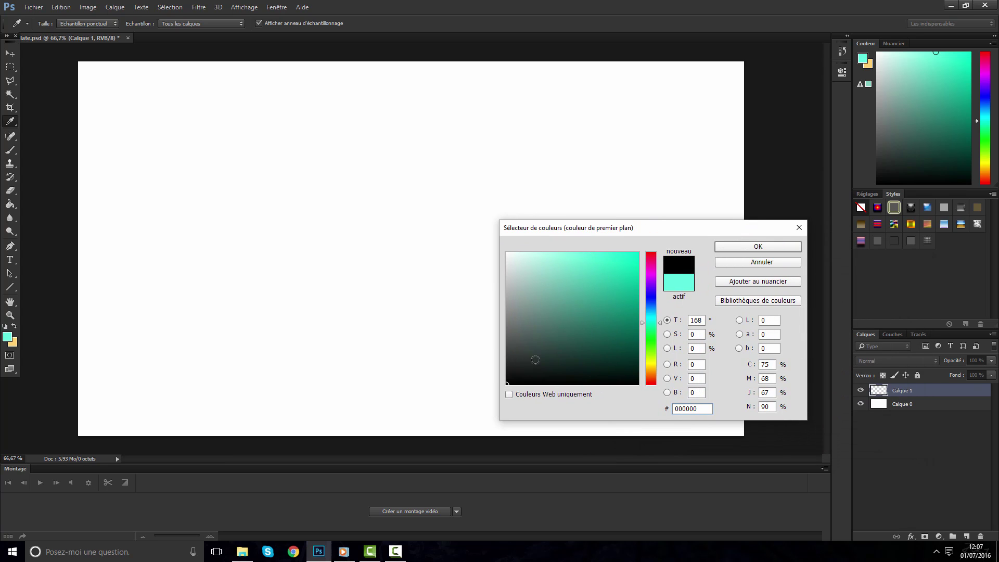
{"action": "left_click_drag", "start_coordinate": [515, 368], "coordinate": [473, 372]}
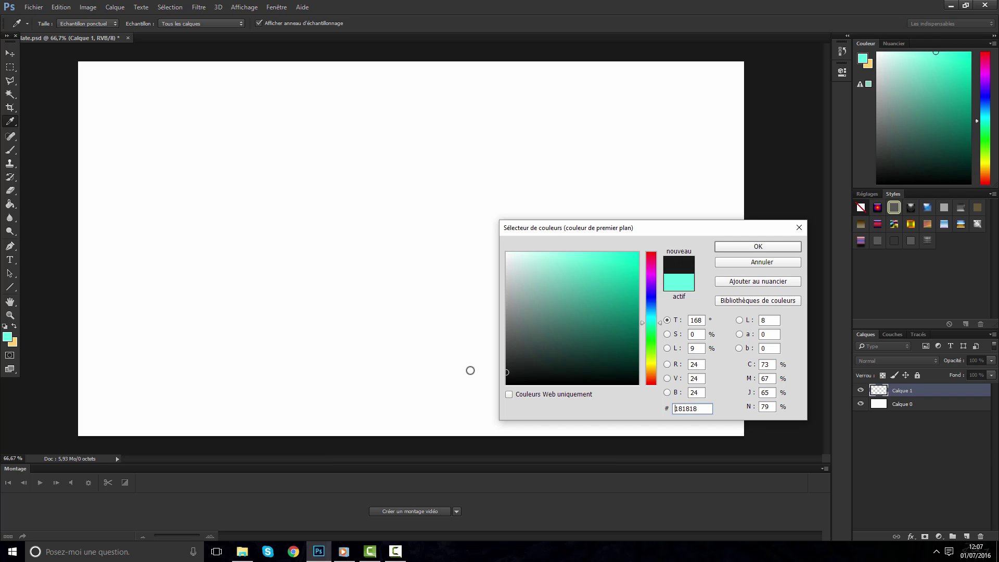
{"action": "left_click_drag", "start_coordinate": [470, 371], "coordinate": [470, 370]}
{"action": "left_click", "coordinate": [736, 246]}
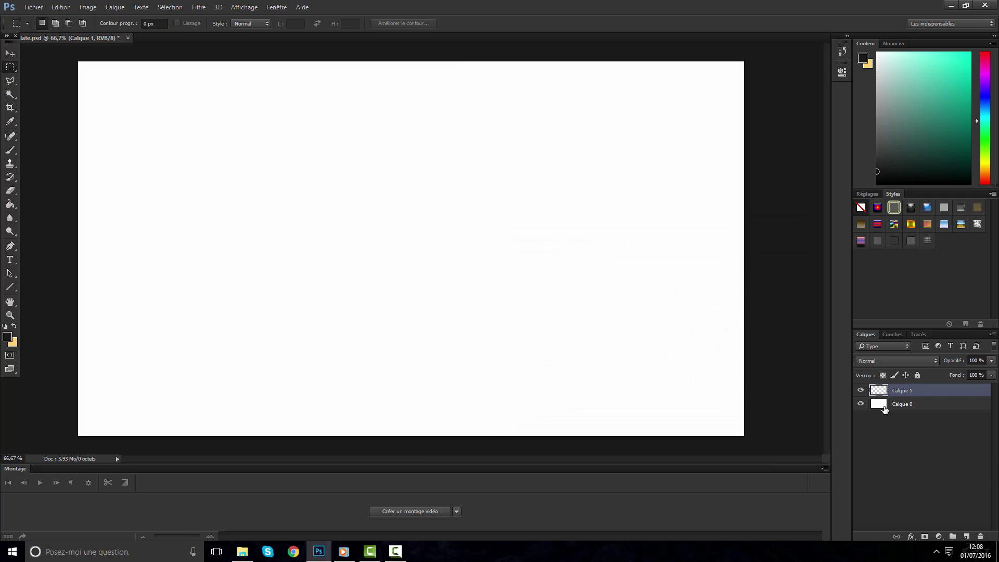
Try painting the whole canvas with the dark colour using the large Brush, and undo the stroke
{"action": "right_click", "coordinate": [9, 150]}
{"action": "left_click", "coordinate": [57, 148]}
{"action": "mouse_move", "coordinate": [385, 236]}
{"action": "left_mouse_down"}
{"action": "mouse_move", "coordinate": [278, 303]}
{"action": "mouse_move", "coordinate": [136, 234]}
{"action": "mouse_move", "coordinate": [466, 485]}
{"action": "mouse_move", "coordinate": [804, 537]}
{"action": "left_mouse_up"}
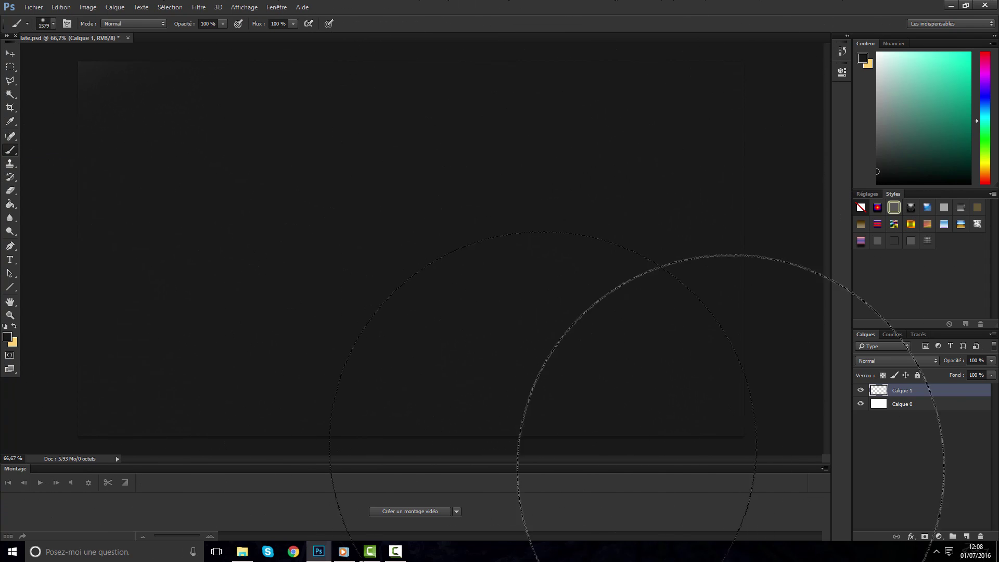
{"action": "key", "text": "ctrl+z"}
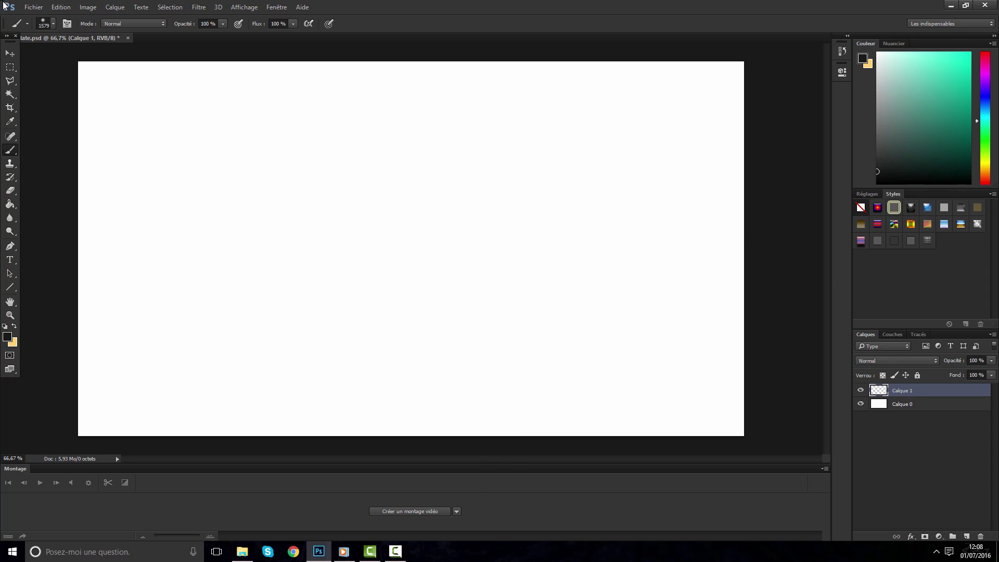
Try the Polygonal Lasso and a freehand Lasso selection across the canvas, and discard both
{"action": "left_click", "coordinate": [10, 81]}
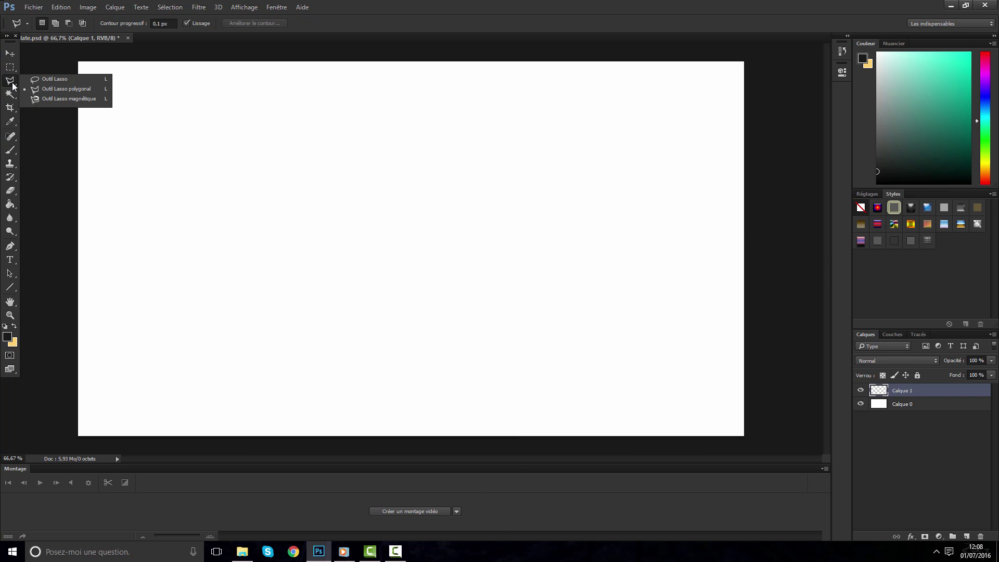
{"action": "left_click", "coordinate": [49, 90]}
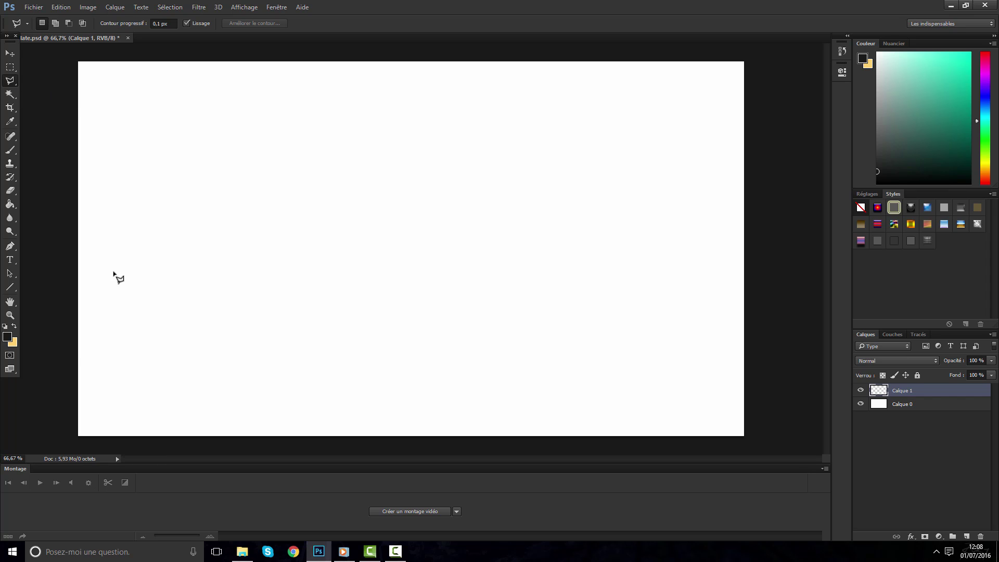
{"action": "left_click", "coordinate": [264, 322]}
{"action": "key", "text": "Escape"}
{"action": "left_click_drag", "start_coordinate": [16, 78], "coordinate": [41, 80]}
{"action": "mouse_move", "coordinate": [78, 344]}
{"action": "left_mouse_down"}
{"action": "mouse_move", "coordinate": [115, 323]}
{"action": "mouse_move", "coordinate": [558, 347]}
{"action": "mouse_move", "coordinate": [533, 270]}
{"action": "mouse_move", "coordinate": [658, 329]}
{"action": "mouse_move", "coordinate": [738, 306]}
{"action": "left_mouse_up"}
{"action": "key", "text": "ctrl+d"}
Choose the freehand Lasso tool and rename the new layer as Couche 1 terre
{"action": "left_click_drag", "start_coordinate": [14, 83], "coordinate": [41, 82]}
{"action": "double_click", "coordinate": [907, 392]}
{"action": "type", "text": "Couche 1 terre"}
{"action": "key", "text": "Return"}
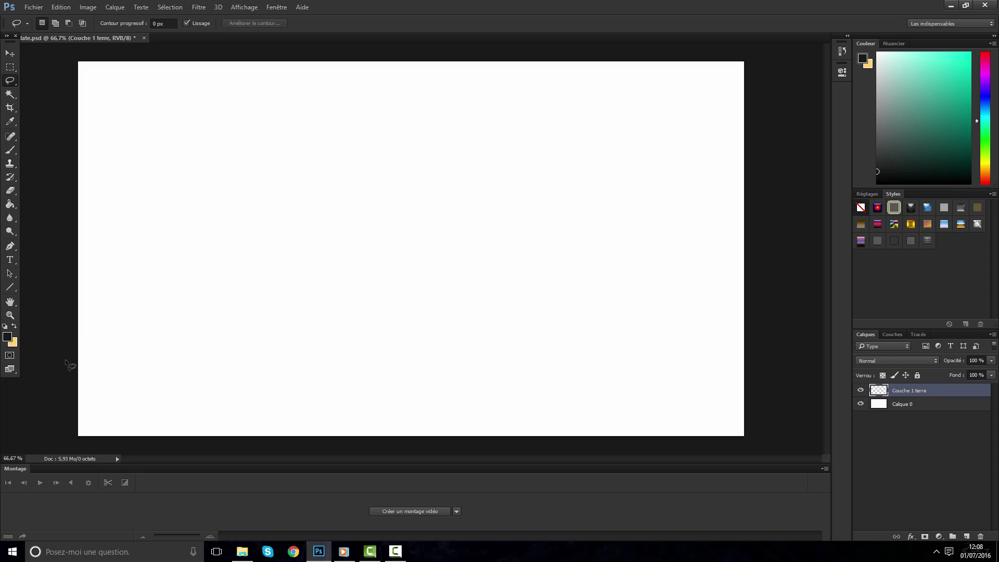
Select an uneven ground silhouette across the lower canvas with the Lasso and paint it dark with the Brush
{"action": "mouse_move", "coordinate": [93, 364]}
{"action": "left_mouse_down"}
{"action": "mouse_move", "coordinate": [135, 368]}
{"action": "mouse_move", "coordinate": [175, 352]}
{"action": "mouse_move", "coordinate": [280, 365]}
{"action": "mouse_move", "coordinate": [311, 362]}
{"action": "mouse_move", "coordinate": [313, 344]}
{"action": "mouse_move", "coordinate": [327, 344]}
{"action": "mouse_move", "coordinate": [368, 362]}
{"action": "mouse_move", "coordinate": [451, 363]}
{"action": "mouse_move", "coordinate": [571, 340]}
{"action": "mouse_move", "coordinate": [641, 356]}
{"action": "mouse_move", "coordinate": [683, 340]}
{"action": "mouse_move", "coordinate": [752, 339]}
{"action": "left_mouse_up"}
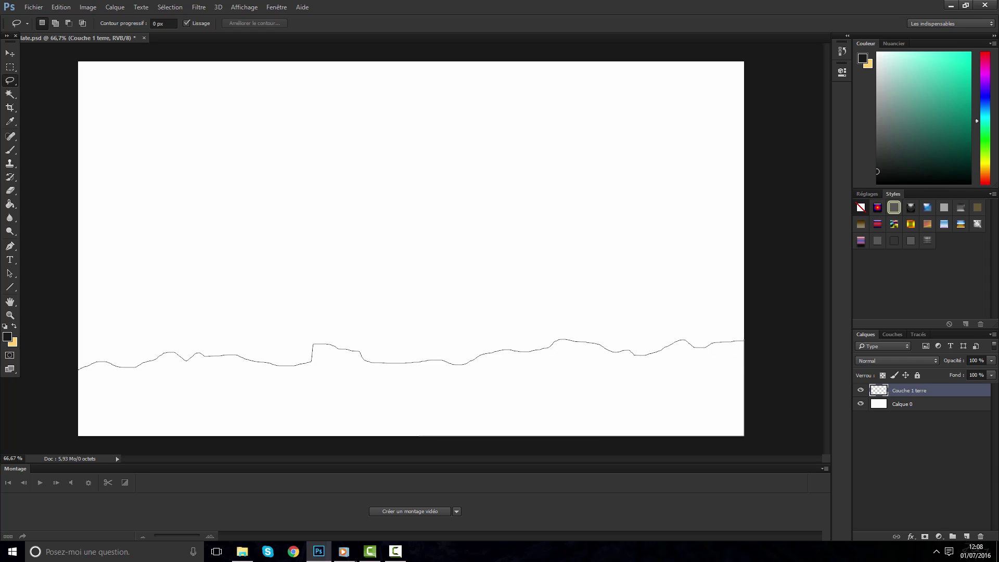
{"action": "mouse_move", "coordinate": [73, 447]}
{"action": "left_mouse_down"}
{"action": "mouse_move", "coordinate": [72, 372]}
{"action": "mouse_move", "coordinate": [512, 386]}
{"action": "mouse_move", "coordinate": [111, 423]}
{"action": "left_mouse_up"}
{"action": "left_click", "coordinate": [10, 149]}
{"action": "left_click", "coordinate": [57, 149]}
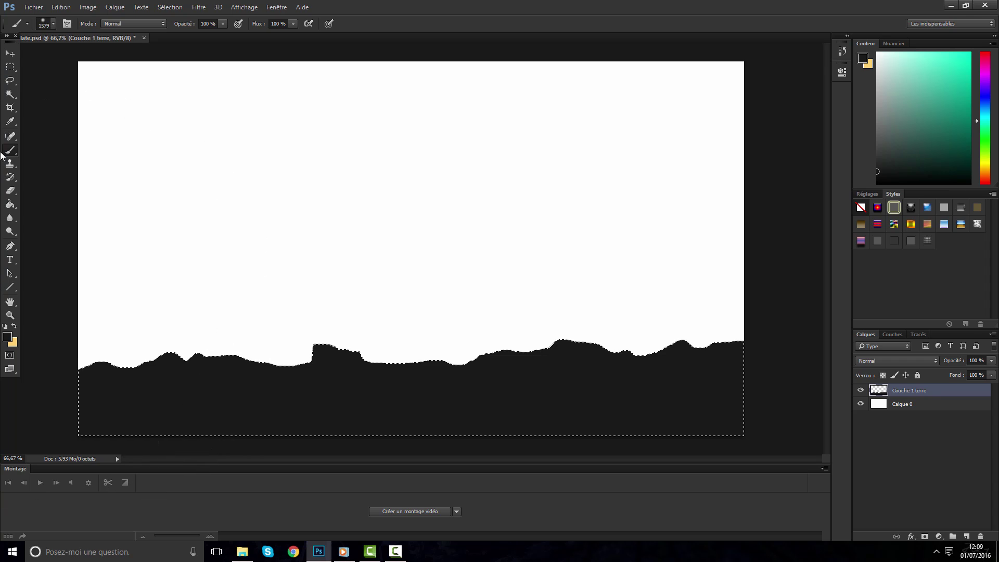
Set a slightly darker near-black foreground colour, repaint the ground selection on Couche 1 terre with the Brush, and clear the selection
{"action": "key", "text": "i"}
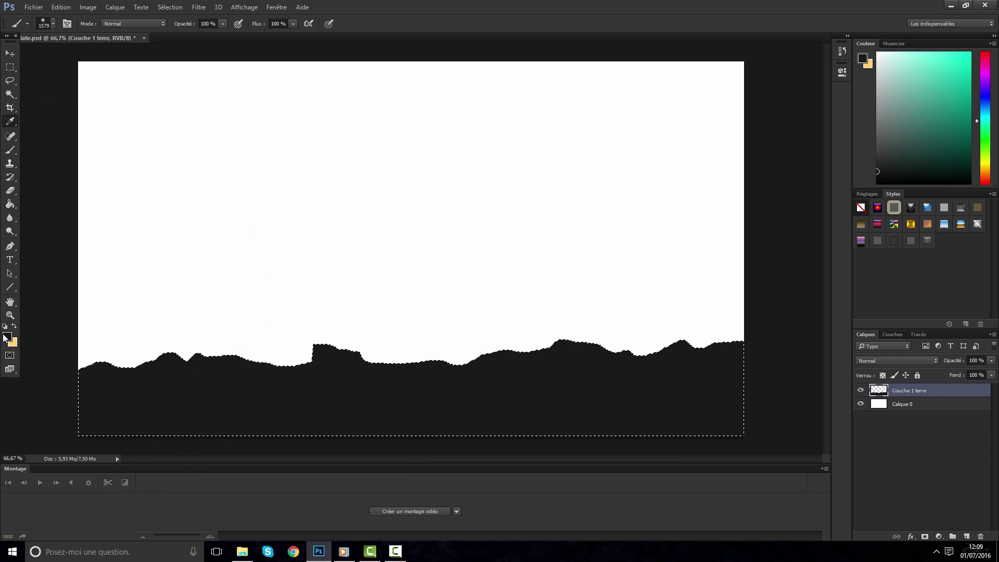
{"action": "left_click", "coordinate": [5, 337]}
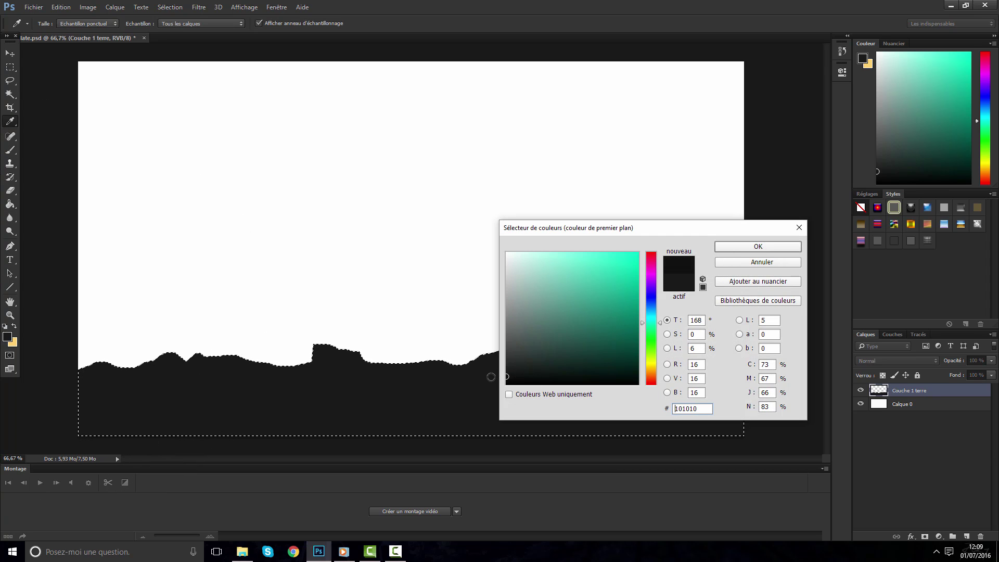
{"action": "key", "text": "Return"}
{"action": "key", "text": "b"}
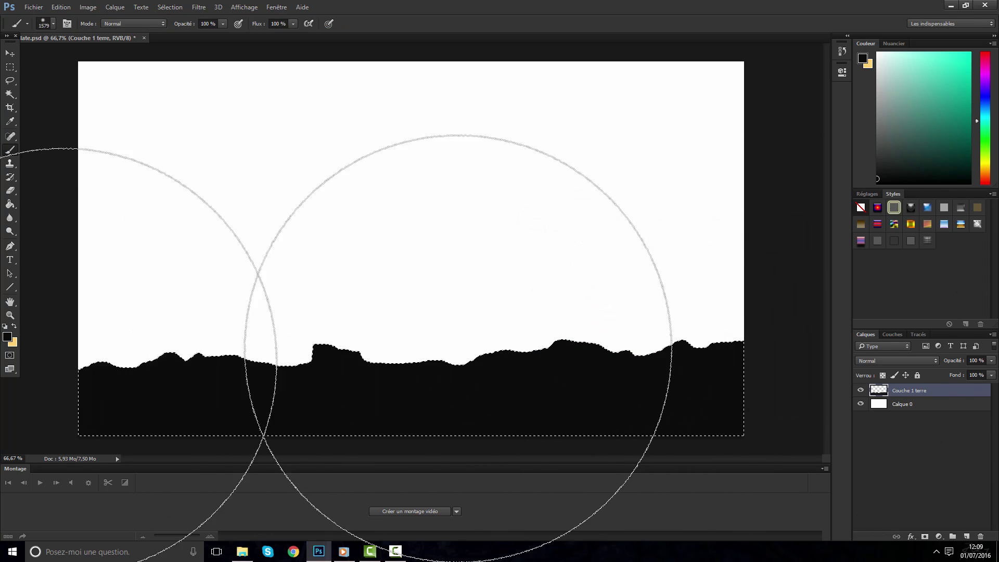
{"action": "left_click", "coordinate": [10, 67]}
{"action": "right_click", "coordinate": [10, 67]}
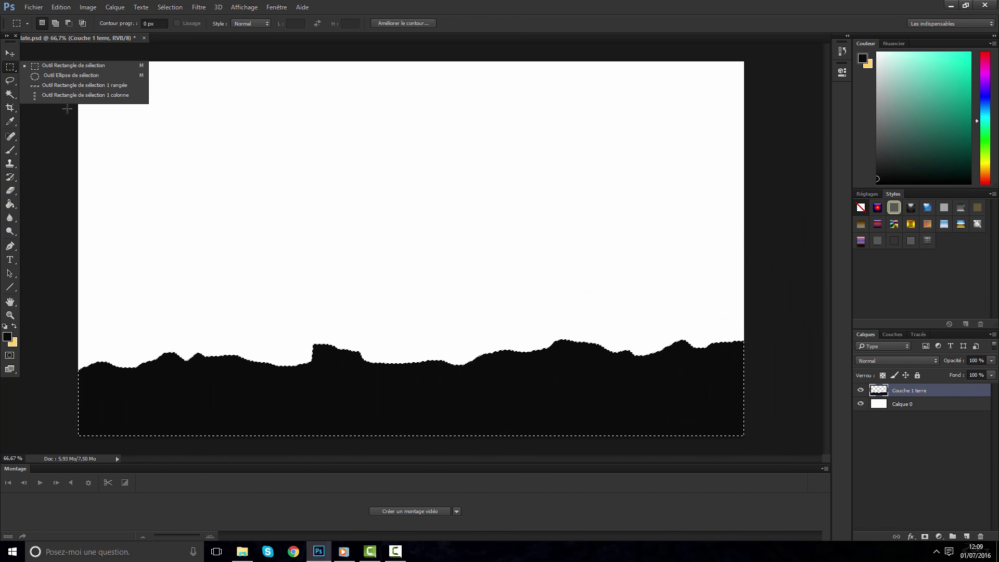
{"action": "left_click", "coordinate": [111, 144]}
Create a new layer named Couche 2 terre and place it below Couche 1 terre in the layer stack
{"action": "left_click", "coordinate": [10, 80]}
{"action": "right_click", "coordinate": [10, 80]}
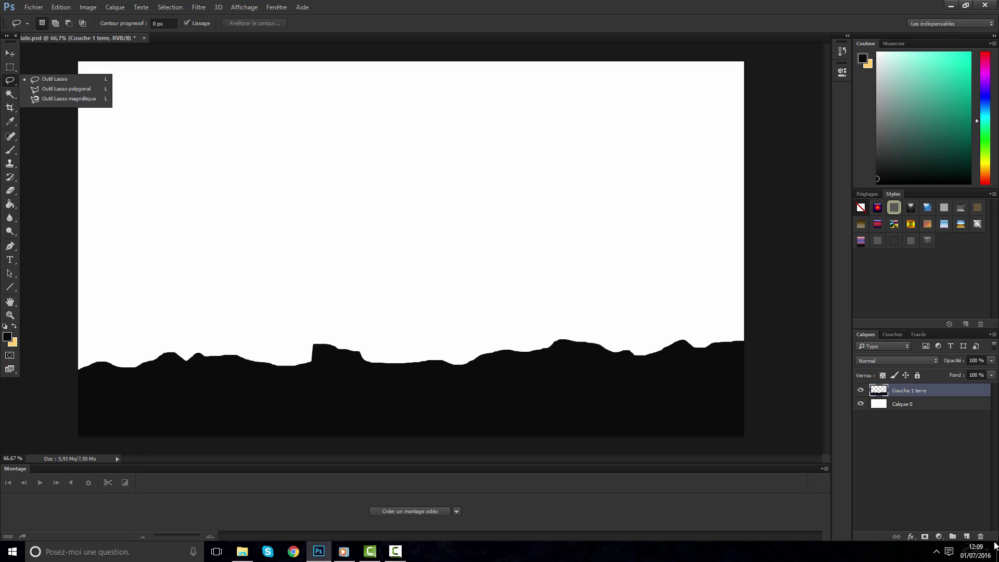
{"action": "left_click", "coordinate": [966, 536]}
{"action": "double_click", "coordinate": [904, 391]}
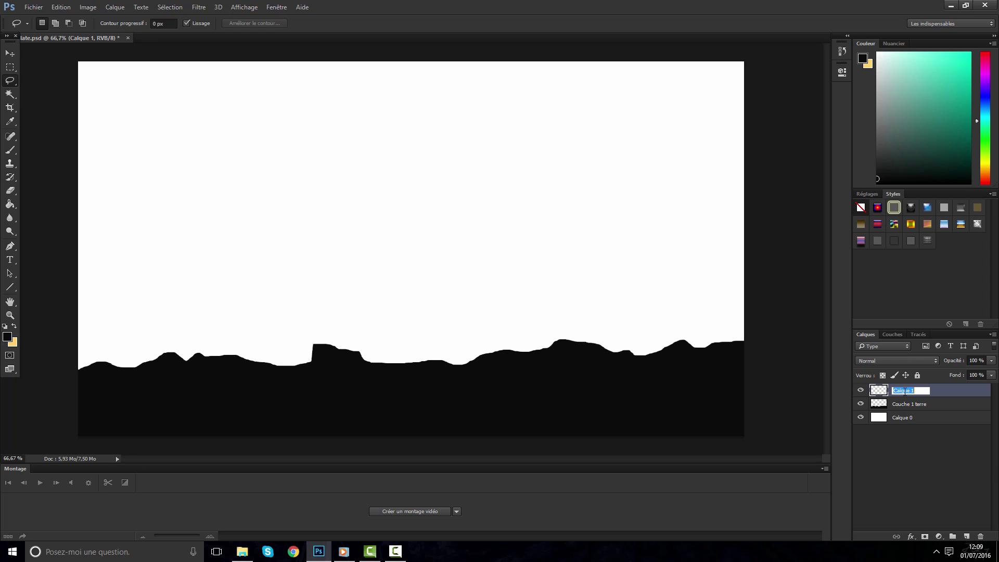
{"action": "type", "text": "Couch"}
{"action": "key", "text": "BackSpace"}
{"action": "key", "text": "BackSpace"}
{"action": "key", "text": "BackSpace"}
{"action": "type", "text": "2 terre"}
{"action": "key", "text": "Return"}
{"action": "left_click_drag", "start_coordinate": [896, 394], "coordinate": [907, 416]}
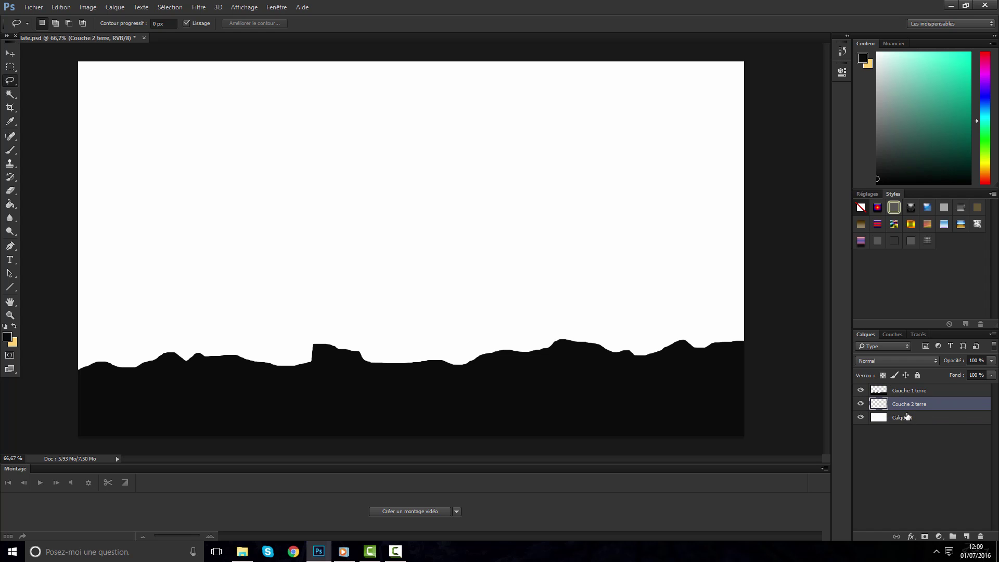
Toggle the visibility of Couche 1 terre off and on, and make Couche 2 terre the active layer
{"action": "left_click", "coordinate": [883, 393]}
{"action": "left_click", "coordinate": [860, 391]}
{"action": "left_click", "coordinate": [861, 390]}
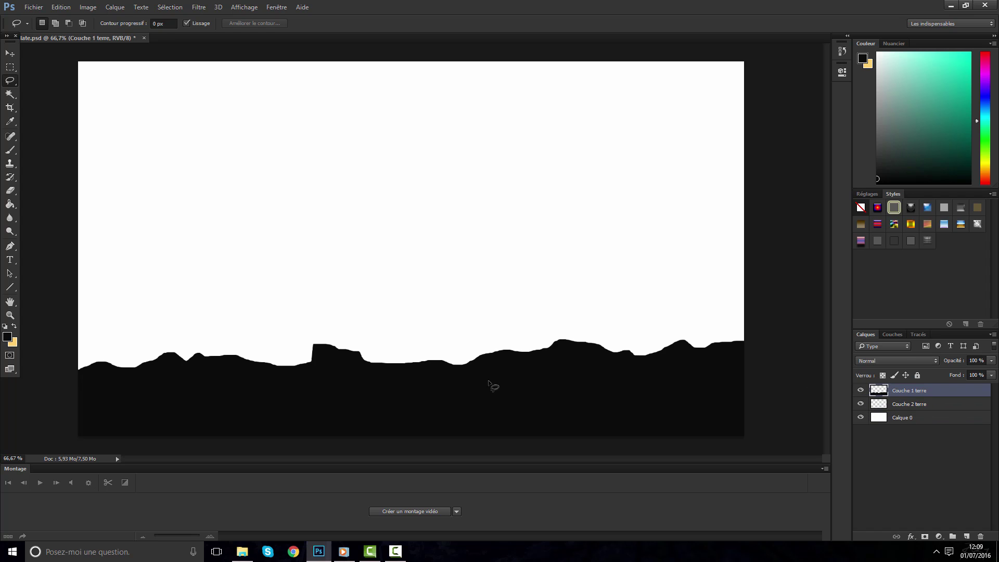
{"action": "left_click", "coordinate": [932, 407]}
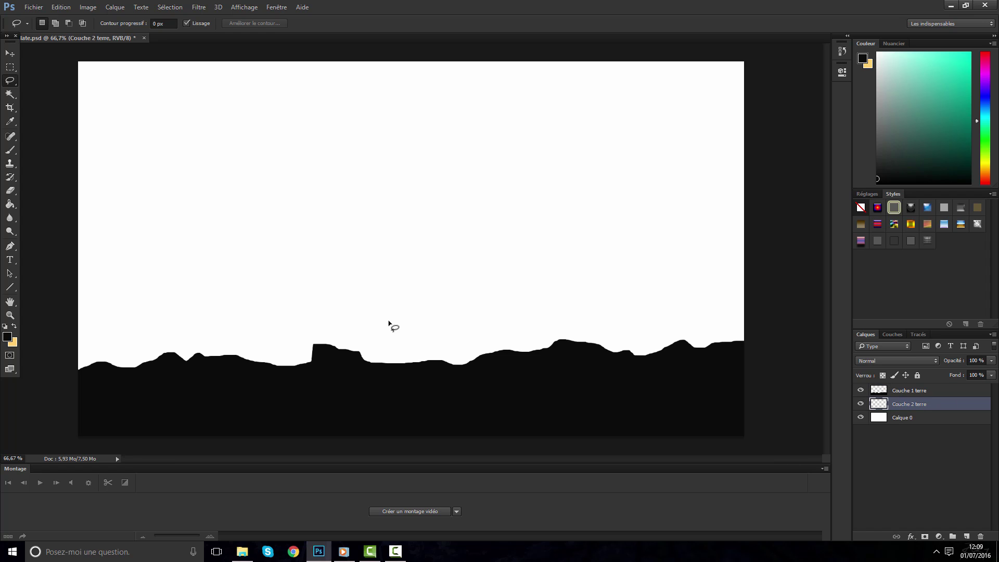
Try painting the whole Couche 2 terre layer turquoise with the large Brush, and undo the stroke
{"action": "left_click", "coordinate": [7, 337]}
{"action": "left_click_drag", "start_coordinate": [614, 271], "coordinate": [718, 170]}
{"action": "key", "text": "Return"}
{"action": "left_click", "coordinate": [10, 150]}
{"action": "mouse_move", "coordinate": [440, 139]}
{"action": "left_mouse_down"}
{"action": "mouse_move", "coordinate": [373, 146]}
{"action": "mouse_move", "coordinate": [357, 248]}
{"action": "mouse_move", "coordinate": [249, 354]}
{"action": "mouse_move", "coordinate": [891, 345]}
{"action": "mouse_move", "coordinate": [679, 423]}
{"action": "left_mouse_up"}
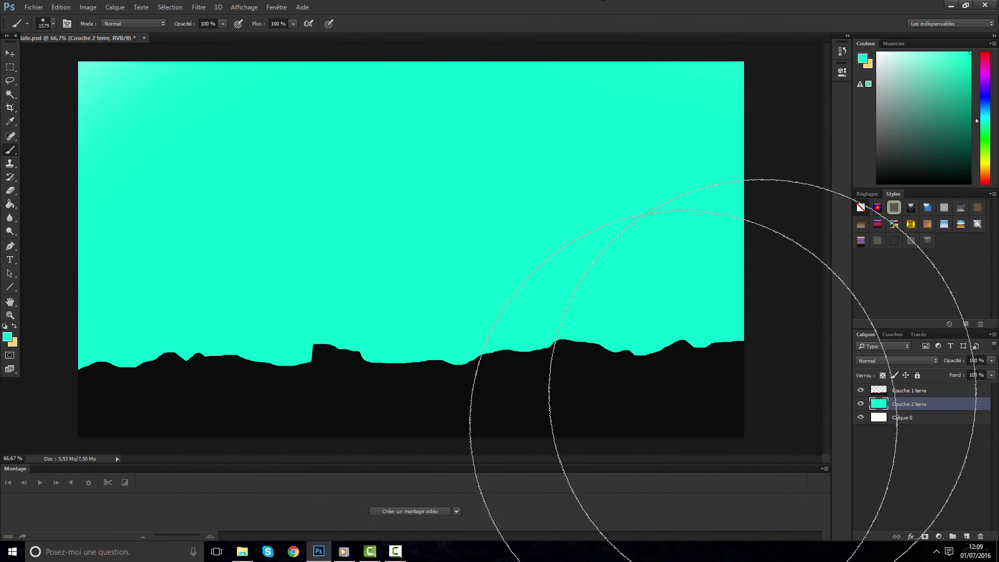
{"action": "key", "text": "ctrl+z"}
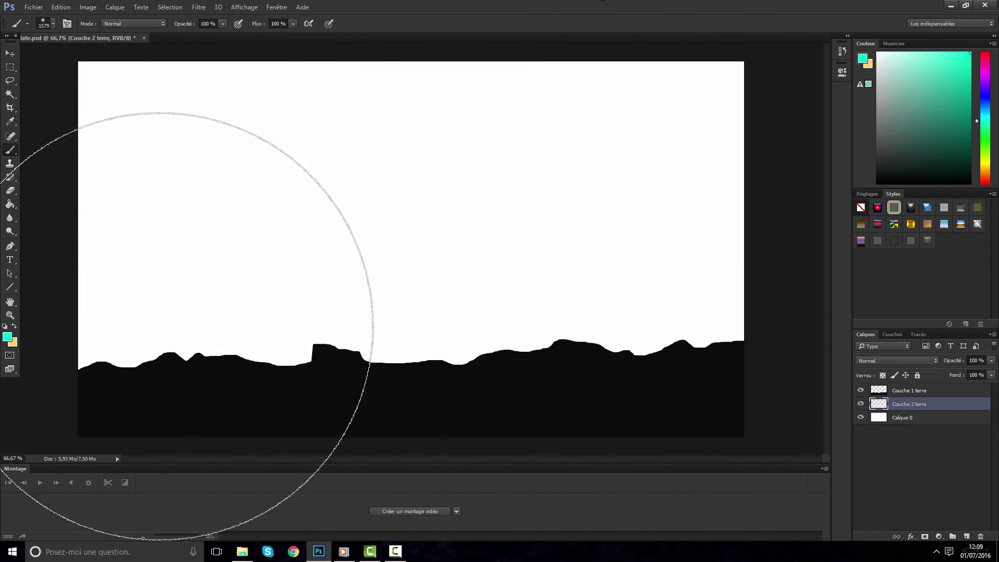
Choose the freehand Lasso tool and check the second ridge in the reference landscape in the video player, returning to Photoshop
{"action": "left_click", "coordinate": [11, 81]}
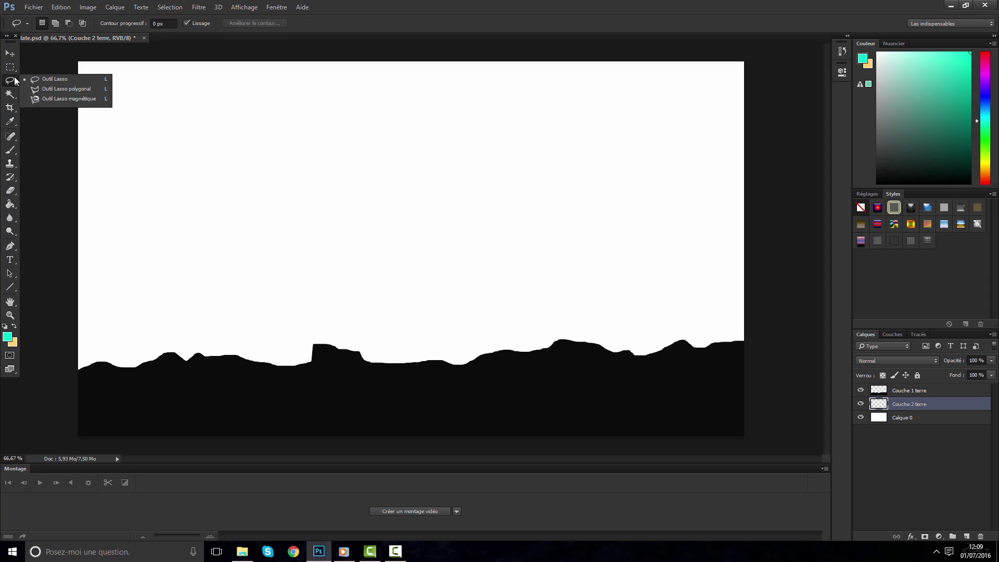
{"action": "left_click", "coordinate": [70, 79]}
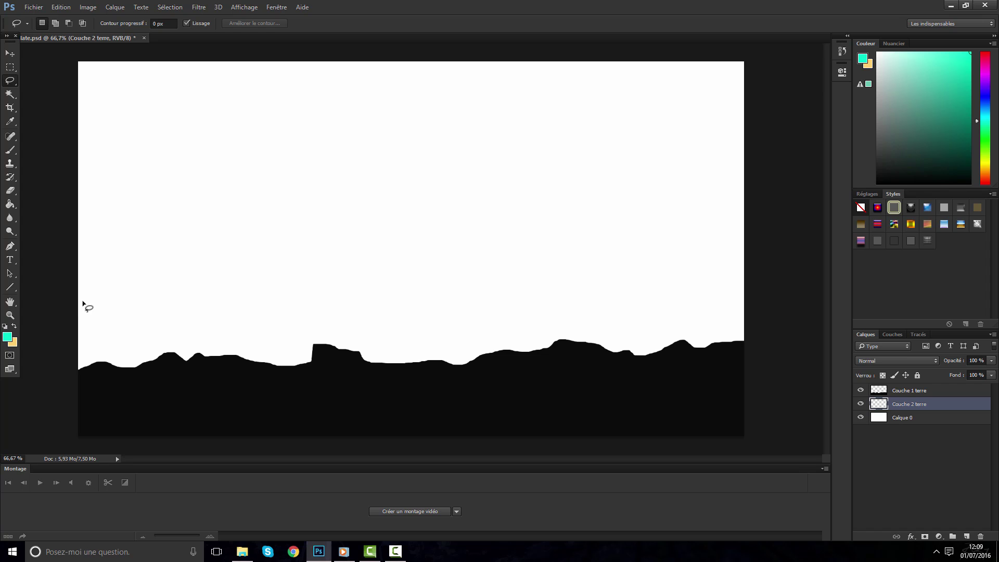
{"action": "key", "text": "alt+Tab"}
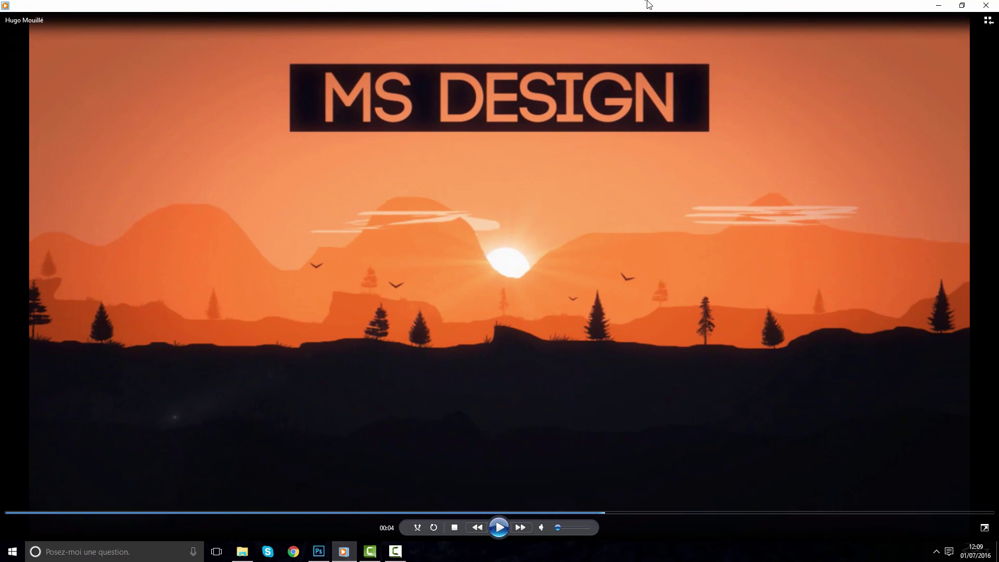
{"action": "key", "text": "alt+Tab"}
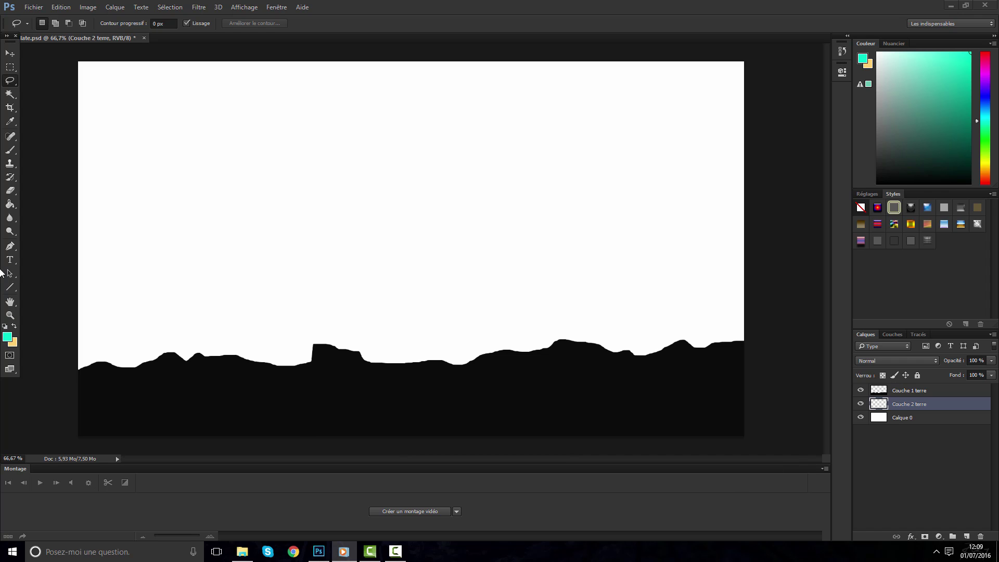
Try outlining a second ridge above the dark ground with the freehand Lasso, and discard the selections
{"action": "left_click", "coordinate": [10, 82]}
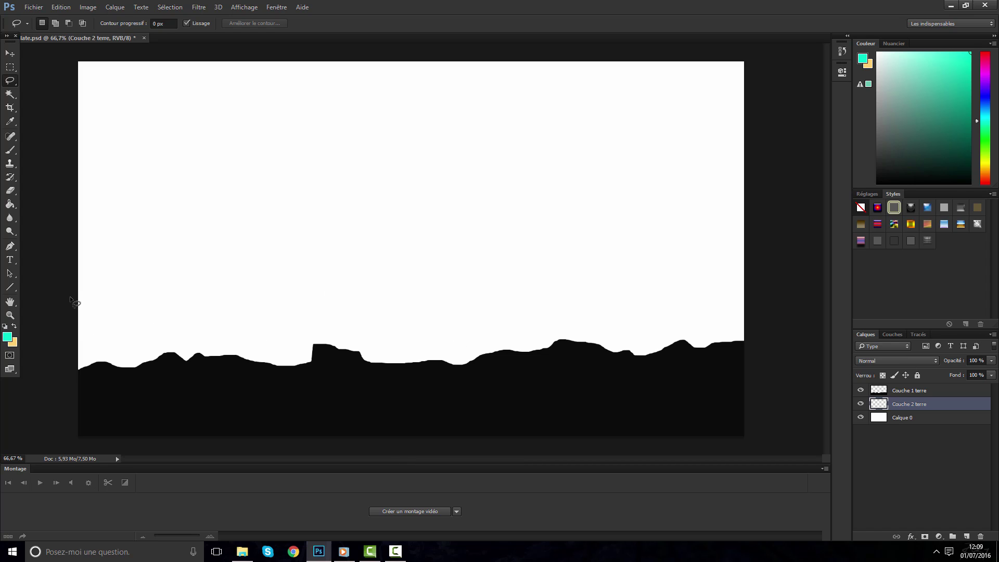
{"action": "mouse_move", "coordinate": [79, 300]}
{"action": "left_mouse_down"}
{"action": "mouse_move", "coordinate": [101, 300]}
{"action": "mouse_move", "coordinate": [114, 283]}
{"action": "mouse_move", "coordinate": [229, 301]}
{"action": "mouse_move", "coordinate": [285, 296]}
{"action": "mouse_move", "coordinate": [291, 281]}
{"action": "mouse_move", "coordinate": [336, 280]}
{"action": "mouse_move", "coordinate": [405, 300]}
{"action": "mouse_move", "coordinate": [469, 298]}
{"action": "mouse_move", "coordinate": [483, 294]}
{"action": "mouse_move", "coordinate": [482, 281]}
{"action": "mouse_move", "coordinate": [573, 295]}
{"action": "mouse_move", "coordinate": [710, 276]}
{"action": "mouse_move", "coordinate": [762, 289]}
{"action": "left_mouse_up"}
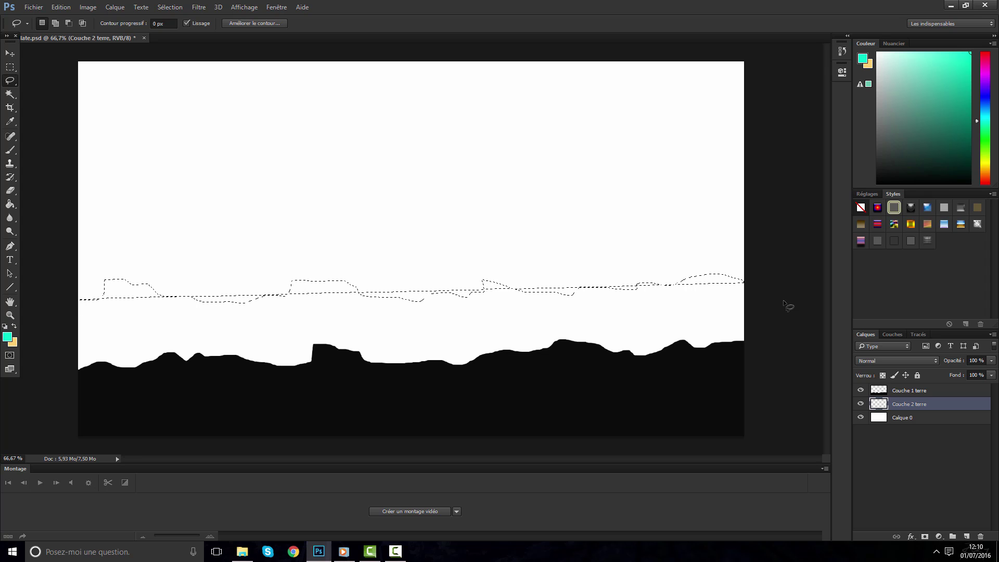
{"action": "left_click", "coordinate": [697, 291]}
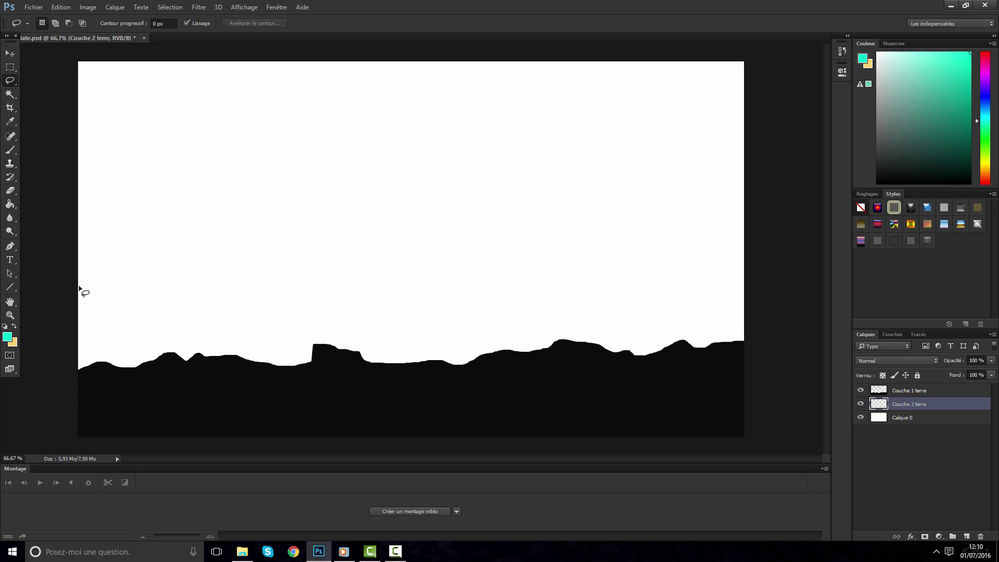
{"action": "left_click_drag", "start_coordinate": [69, 303], "coordinate": [137, 297]}
{"action": "left_click", "coordinate": [54, 287]}
Select an uneven second ridge above the dark ground with the Lasso, extending the selection down to the canvas's lower edge
{"action": "mouse_move", "coordinate": [69, 292]}
{"action": "left_mouse_down"}
{"action": "mouse_move", "coordinate": [135, 289]}
{"action": "mouse_move", "coordinate": [142, 275]}
{"action": "mouse_move", "coordinate": [235, 286]}
{"action": "mouse_move", "coordinate": [283, 285]}
{"action": "mouse_move", "coordinate": [282, 273]}
{"action": "mouse_move", "coordinate": [350, 285]}
{"action": "mouse_move", "coordinate": [429, 281]}
{"action": "mouse_move", "coordinate": [540, 256]}
{"action": "mouse_move", "coordinate": [552, 271]}
{"action": "mouse_move", "coordinate": [593, 280]}
{"action": "mouse_move", "coordinate": [662, 271]}
{"action": "mouse_move", "coordinate": [690, 279]}
{"action": "mouse_move", "coordinate": [740, 249]}
{"action": "mouse_move", "coordinate": [753, 262]}
{"action": "mouse_move", "coordinate": [793, 479]}
{"action": "left_mouse_up"}
{"action": "left_click_drag", "start_coordinate": [512, 561], "coordinate": [31, 546]}
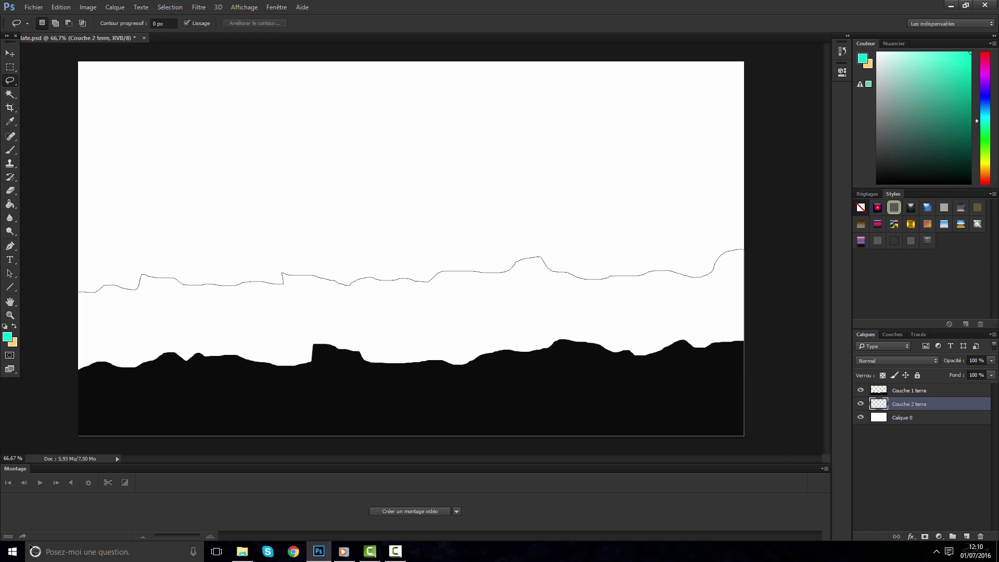
{"action": "left_click_drag", "start_coordinate": [7, 415], "coordinate": [103, 397]}
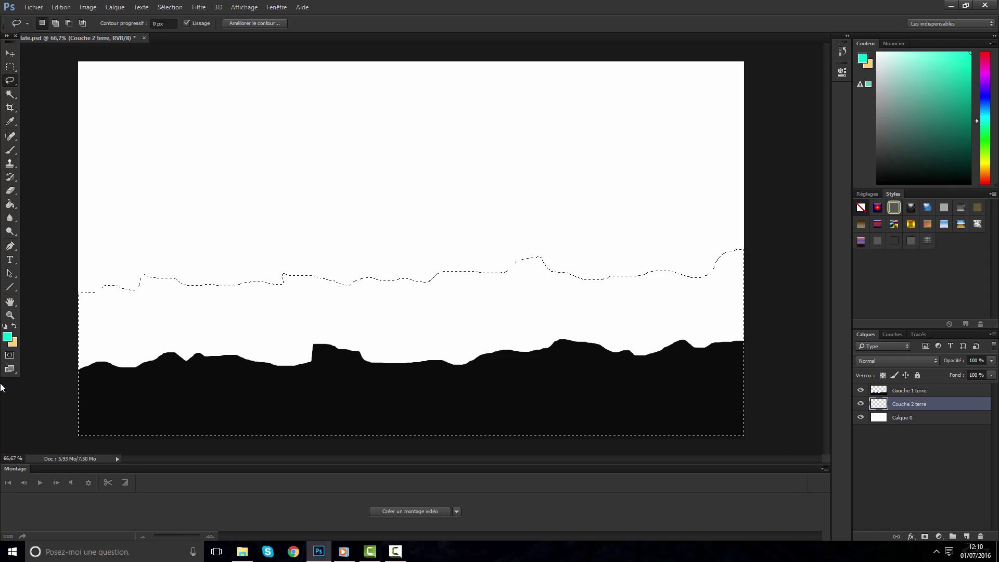
Set the foreground colour to dark grey #151515 and paint the second ridge selection with the Brush on Couche 2 terre
{"action": "left_click", "coordinate": [7, 336]}
{"action": "left_click", "coordinate": [467, 373]}
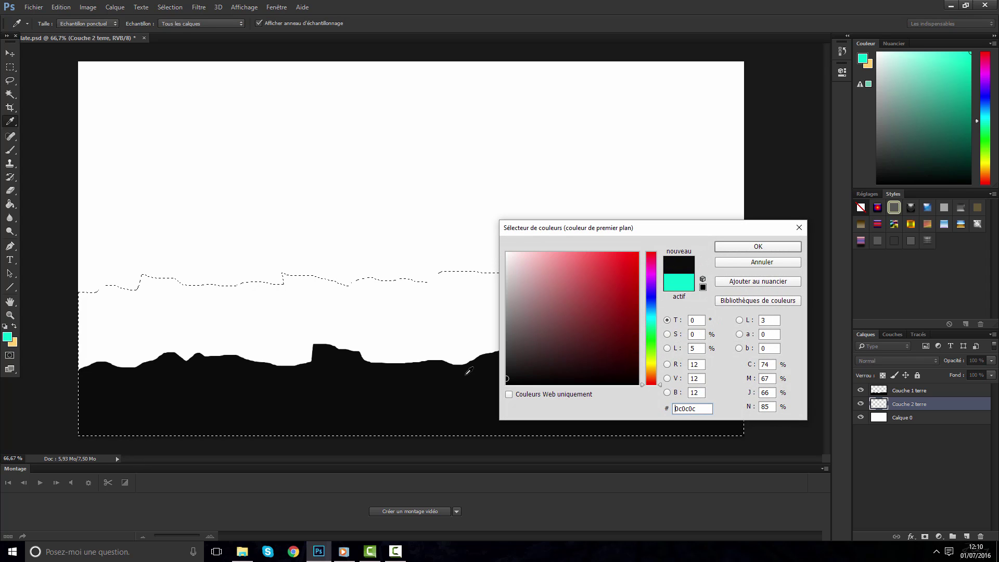
{"action": "left_click_drag", "start_coordinate": [512, 374], "coordinate": [494, 374]}
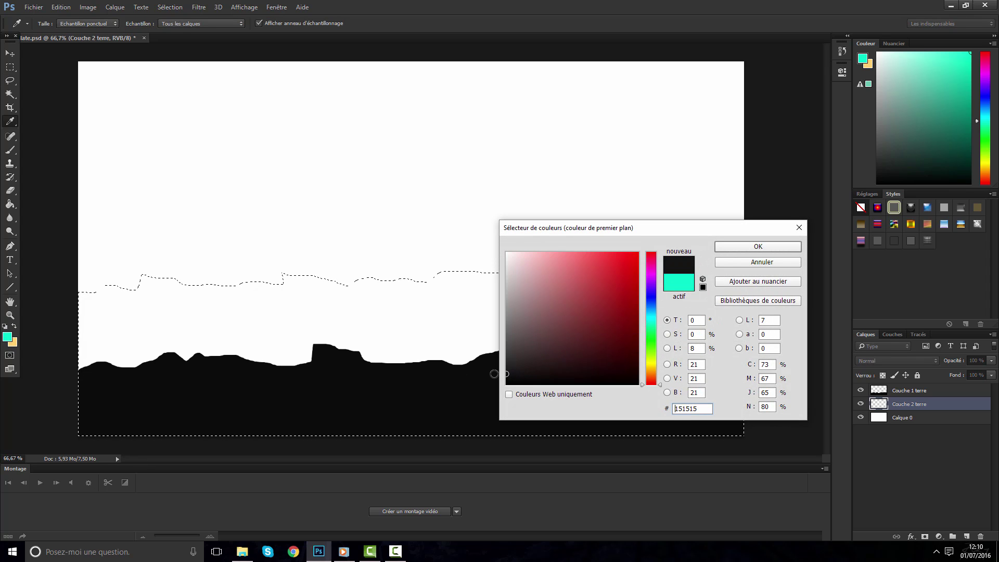
{"action": "key", "text": "Return"}
{"action": "key", "text": "b"}
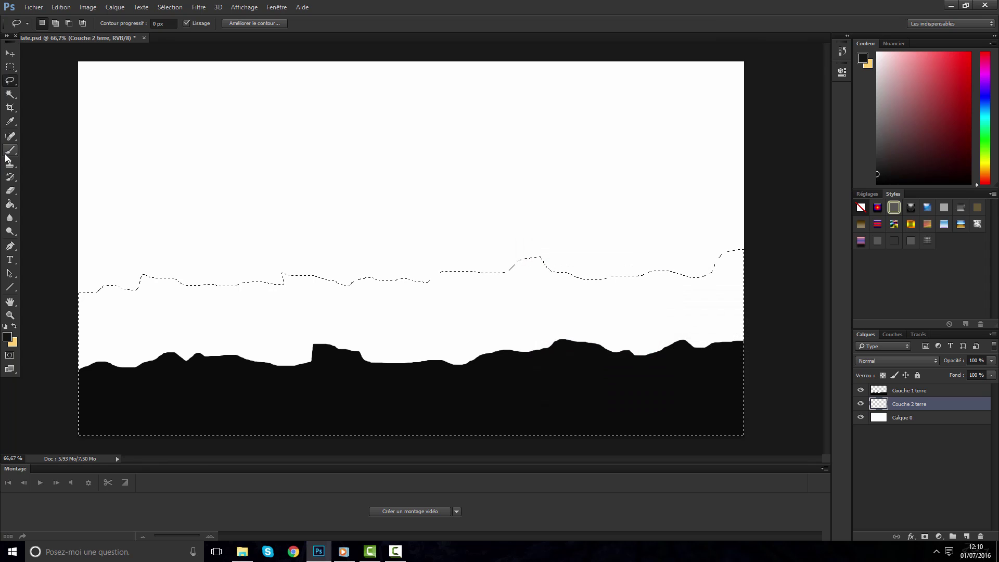
{"action": "left_click_drag", "start_coordinate": [312, 281], "coordinate": [546, 312]}
{"action": "left_click_drag", "start_coordinate": [832, 318], "coordinate": [613, 179]}
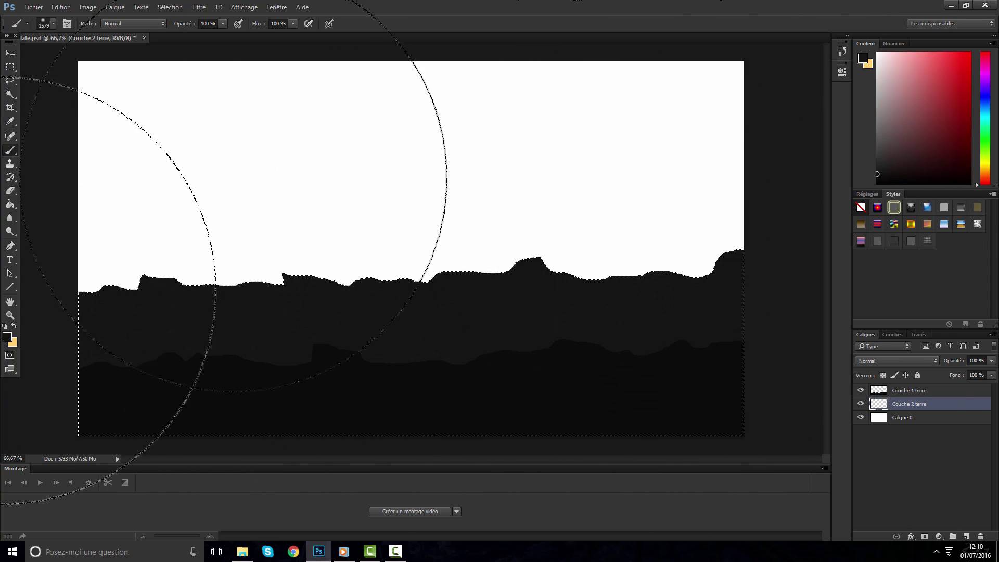
Deselect the ridge and lower the Couche 2 terre layer slightly with the Move tool
{"action": "key", "text": "ctrl+d"}
{"action": "left_click_drag", "start_coordinate": [10, 67], "coordinate": [52, 68]}
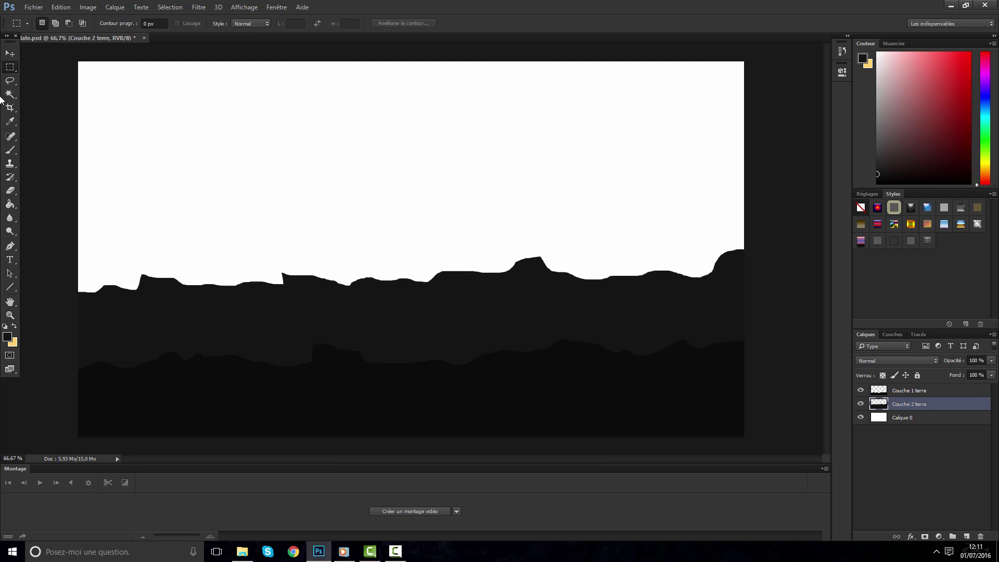
{"action": "left_click", "coordinate": [11, 54]}
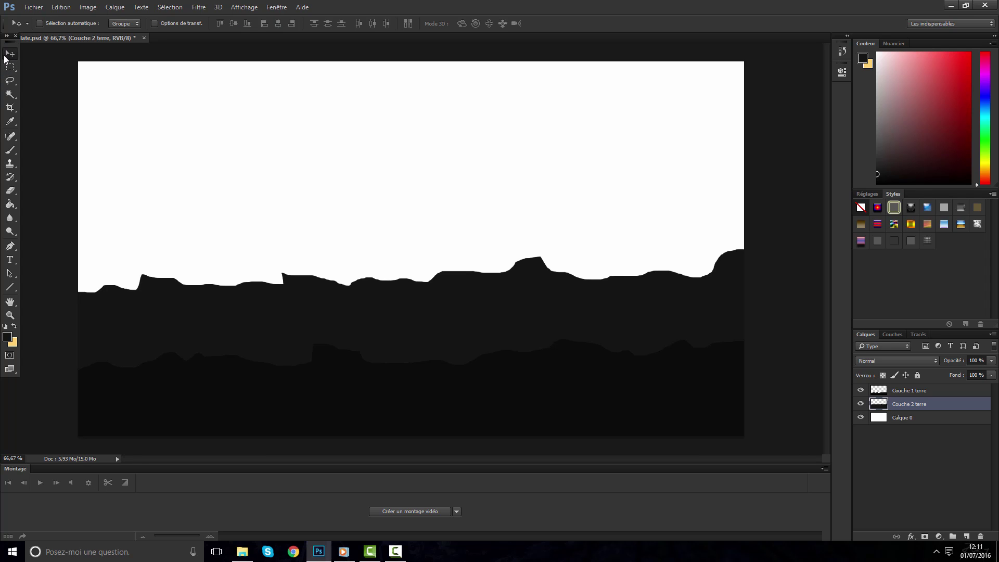
{"action": "left_click_drag", "start_coordinate": [379, 304], "coordinate": [379, 325]}
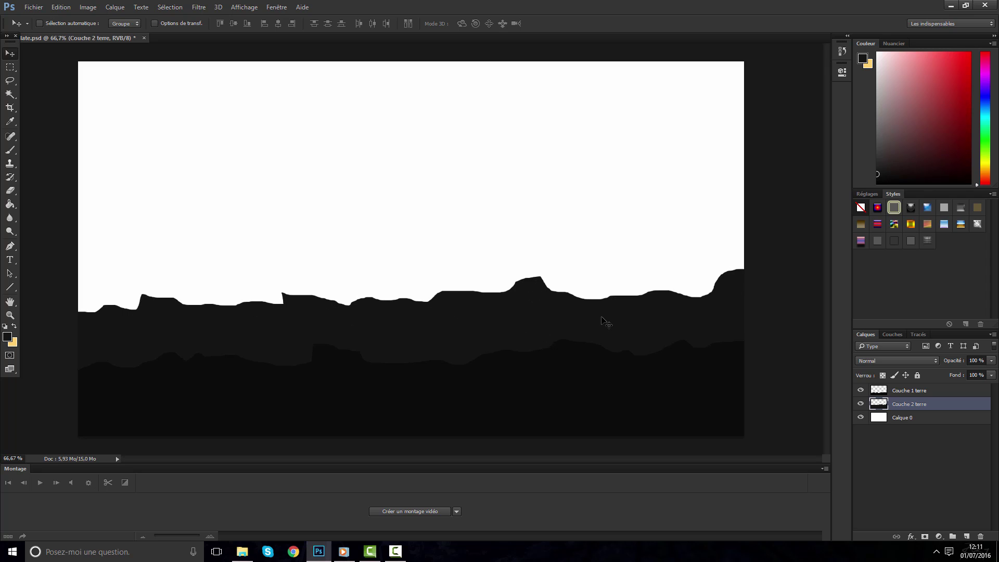
{"action": "key", "text": "F10"}
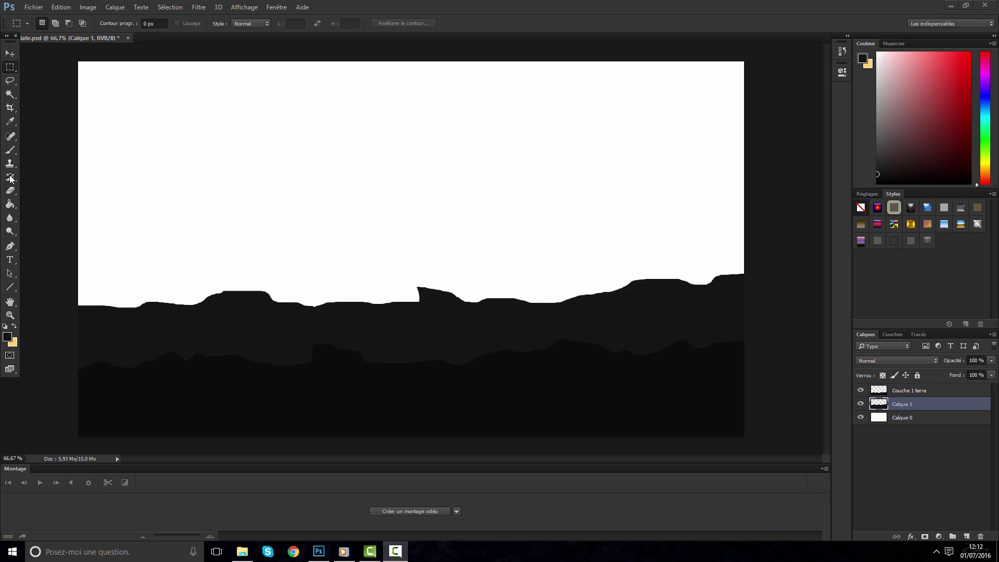
Nudge the Calque 1 ridge and the Couche 1 terre ground slightly down with the Move tool
{"action": "left_click", "coordinate": [8, 84]}
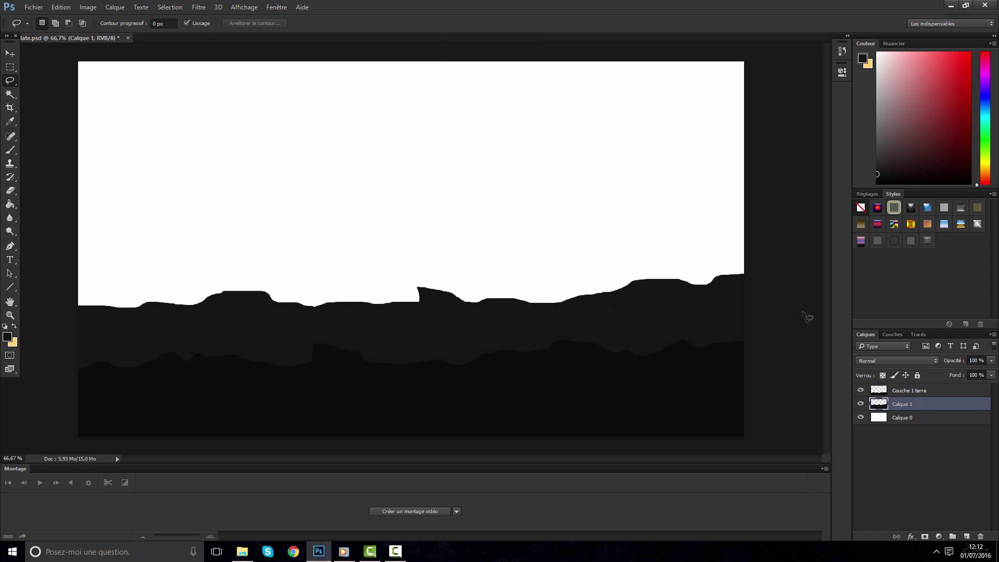
{"action": "key", "text": "v"}
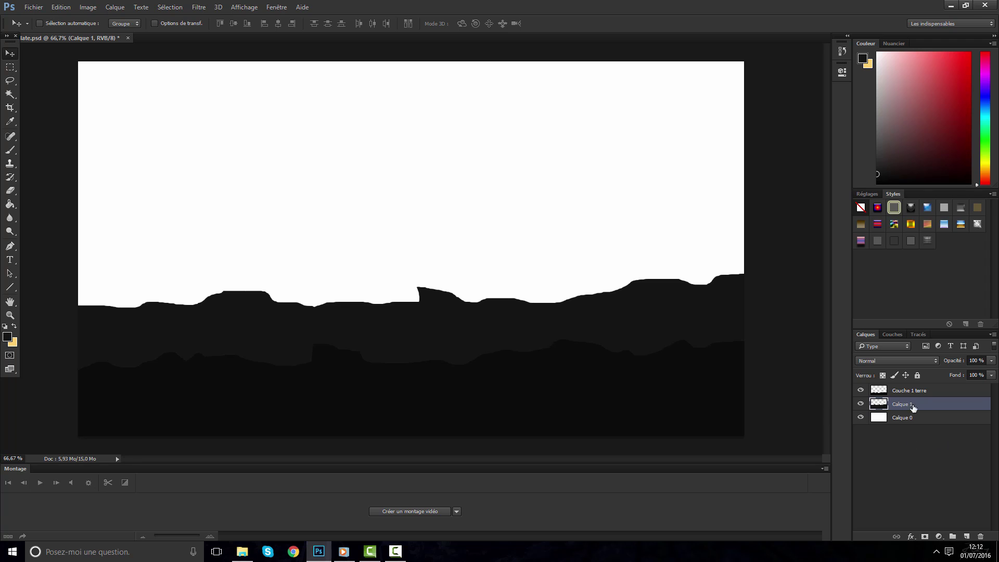
{"action": "key", "text": "Down"}
{"action": "key", "text": "Down"}
{"action": "key", "text": "Down"}
{"action": "key", "text": "Down"}
{"action": "key", "text": "Down"}
{"action": "key", "text": "Down"}
{"action": "key", "text": "Down"}
{"action": "key", "text": "Down"}
{"action": "key", "text": "Down"}
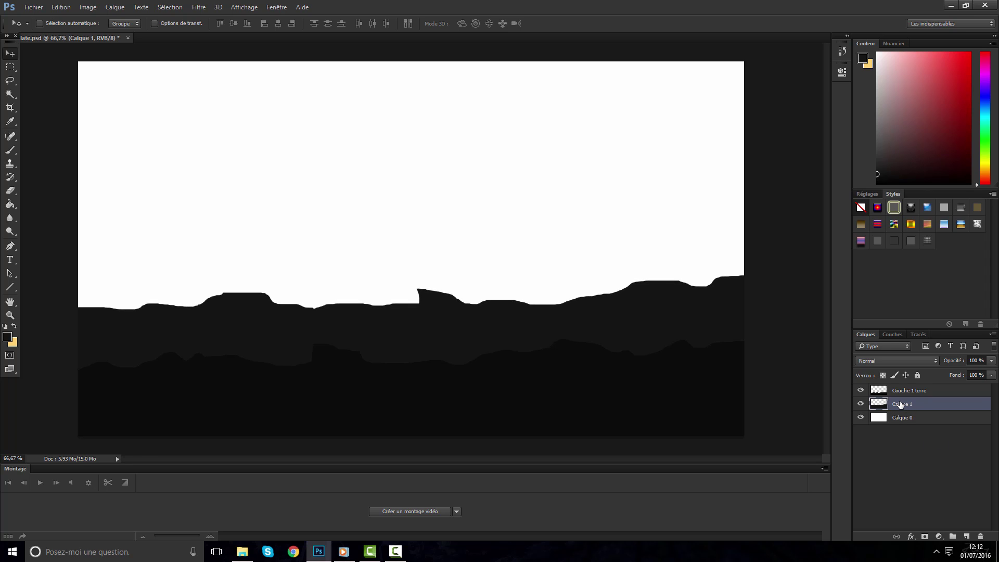
{"action": "left_click", "coordinate": [905, 397]}
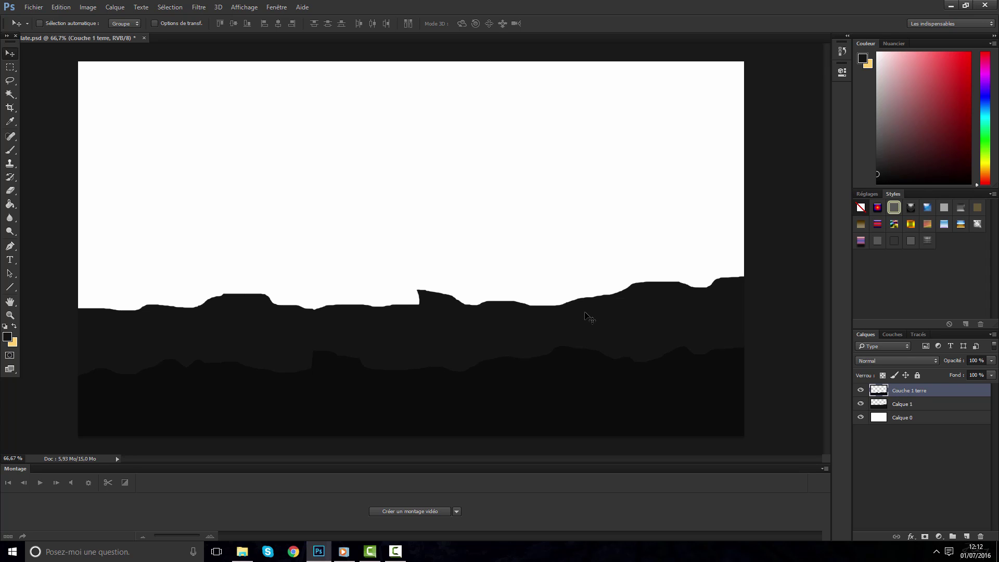
Check the reference animation, add a layer named Couche 3 terre and place it just above Calque 0
{"action": "key", "text": "alt+Tab"}
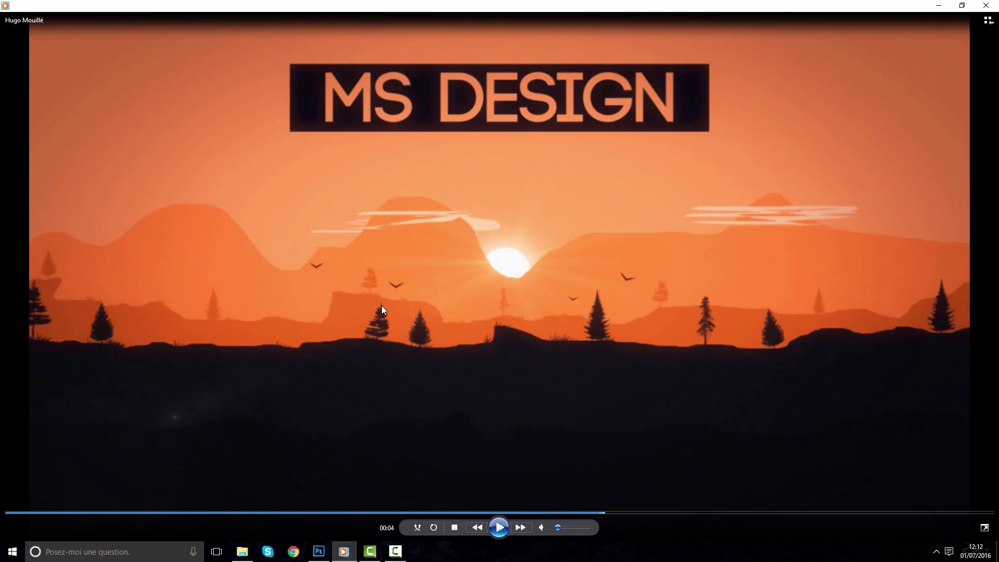
{"action": "left_click", "coordinate": [938, 5]}
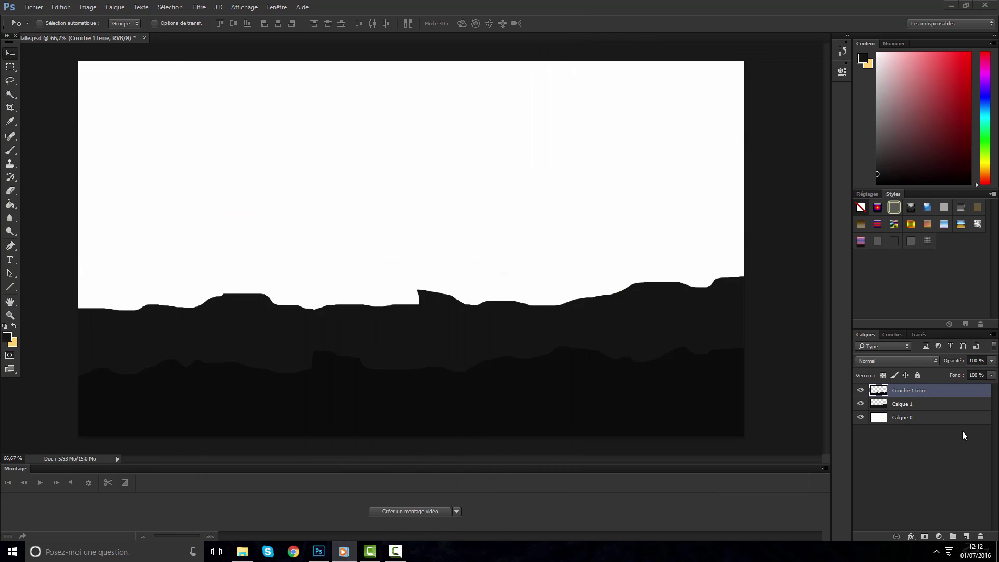
{"action": "left_click", "coordinate": [966, 537]}
{"action": "type", "text": "Co"}
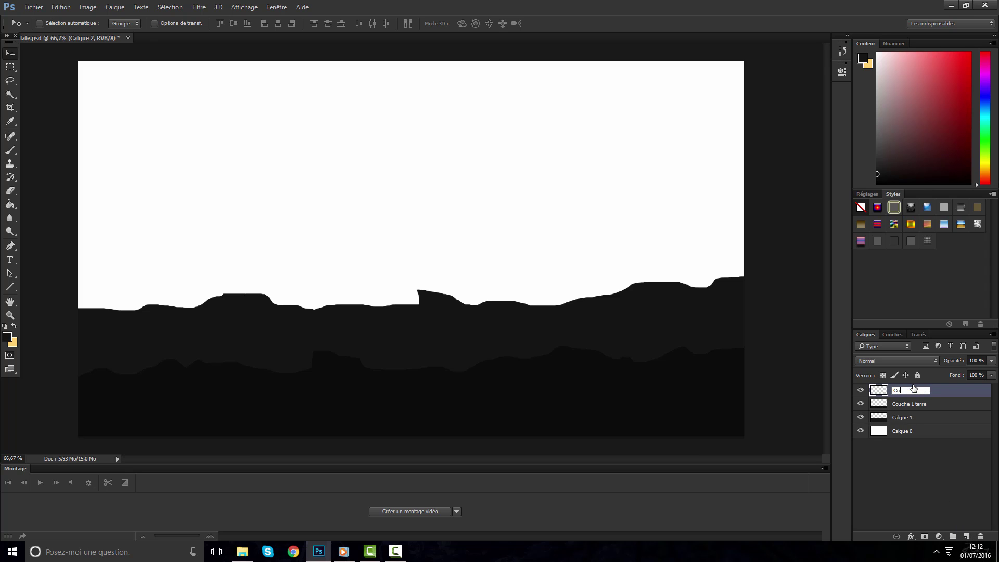
{"action": "type", "text": "uche 3 terre"}
{"action": "key", "text": "Return"}
{"action": "left_click_drag", "start_coordinate": [880, 390], "coordinate": [913, 422]}
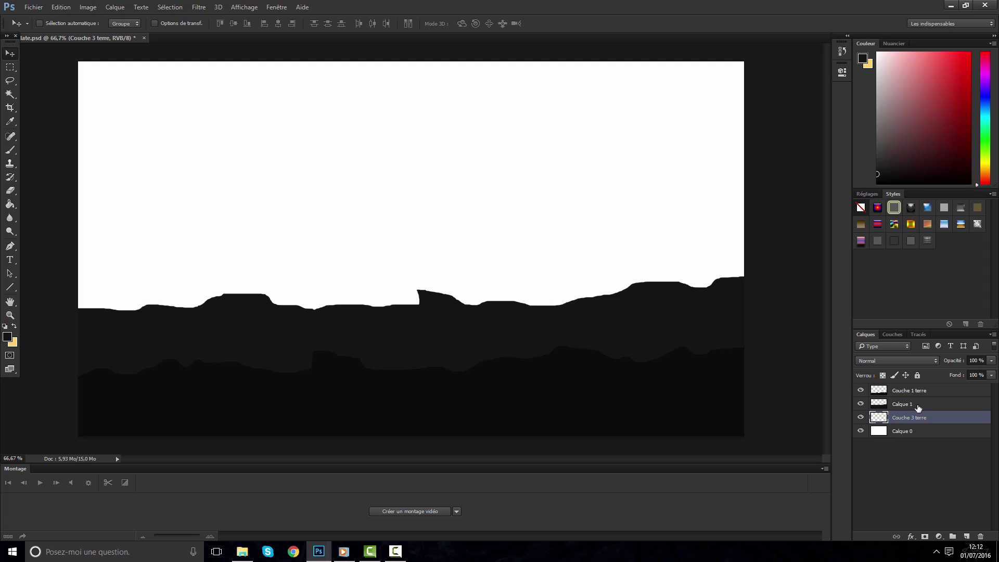
Rename the second ridge layer Calque 1 as Couche 2 terre
{"action": "left_click", "coordinate": [917, 405]}
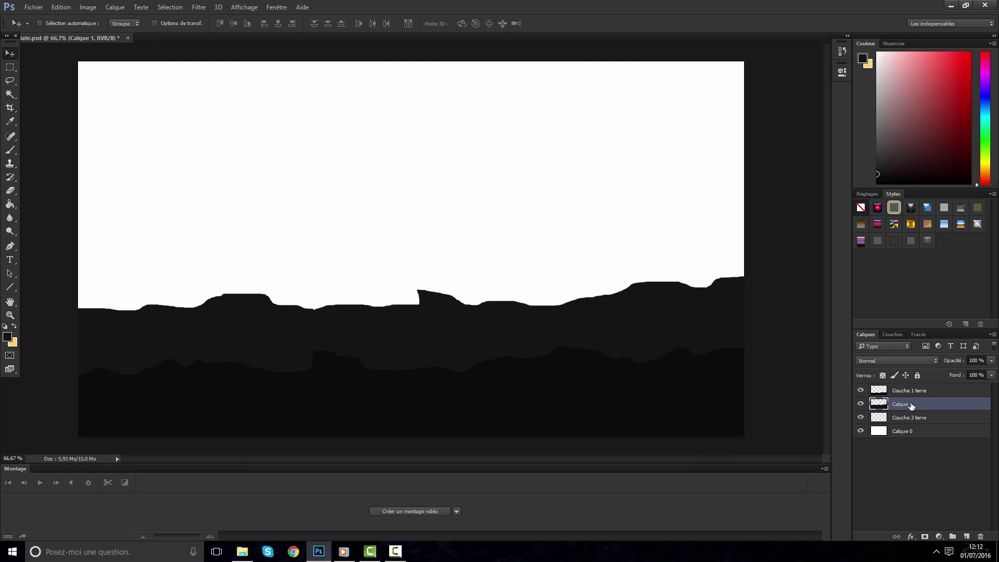
{"action": "double_click", "coordinate": [910, 405]}
{"action": "type", "text": "Couche 2 terre"}
{"action": "key", "text": "Return"}
Select the Couche 3 terre layer and set the foreground colour to a turquoise around #39c9c4
{"action": "left_click", "coordinate": [893, 414]}
{"action": "left_click", "coordinate": [7, 337]}
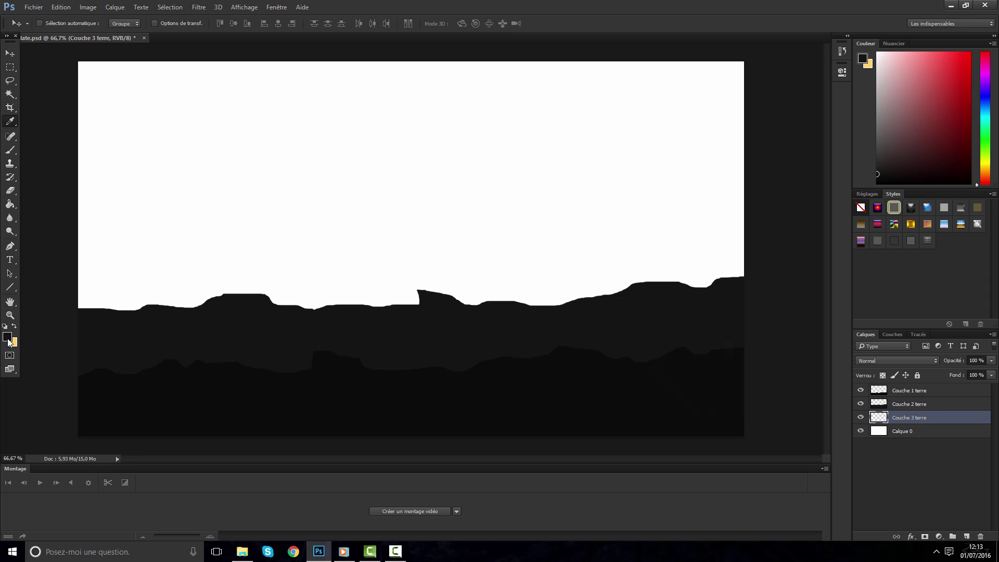
{"action": "mouse_move", "coordinate": [649, 330]}
{"action": "left_mouse_down"}
{"action": "mouse_move", "coordinate": [654, 319]}
{"action": "mouse_move", "coordinate": [615, 289]}
{"action": "mouse_move", "coordinate": [639, 252]}
{"action": "left_mouse_up"}
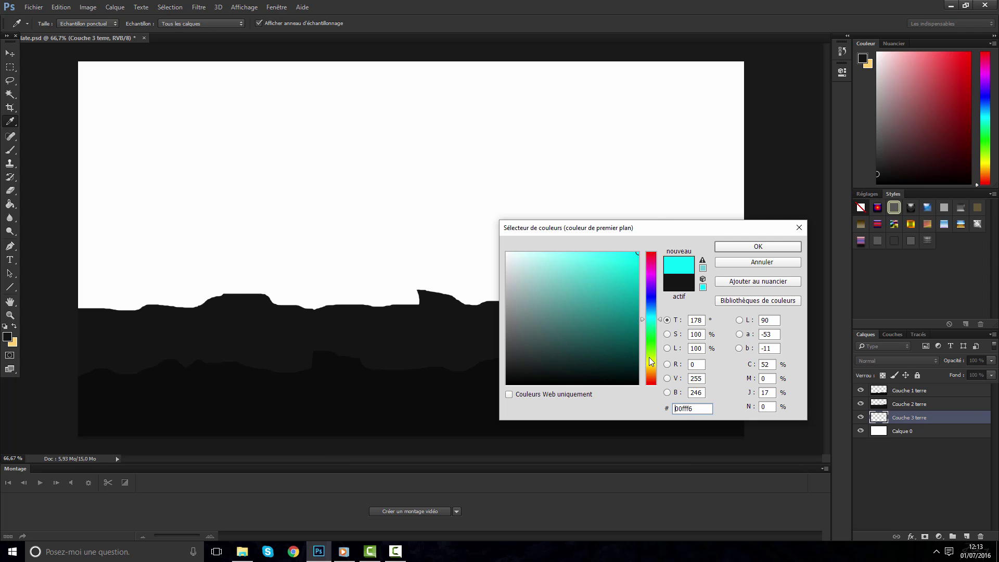
{"action": "left_click", "coordinate": [653, 317]}
{"action": "mouse_move", "coordinate": [653, 317]}
{"action": "left_mouse_down"}
{"action": "mouse_move", "coordinate": [624, 305]}
{"action": "mouse_move", "coordinate": [596, 268]}
{"action": "left_mouse_up"}
{"action": "left_click", "coordinate": [648, 317]}
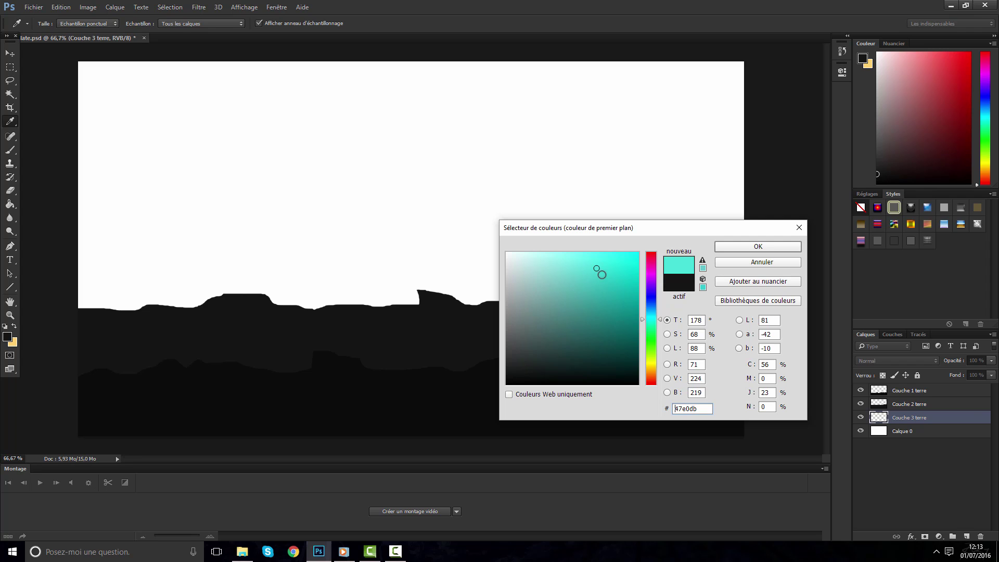
{"action": "left_click_drag", "start_coordinate": [596, 269], "coordinate": [601, 281]}
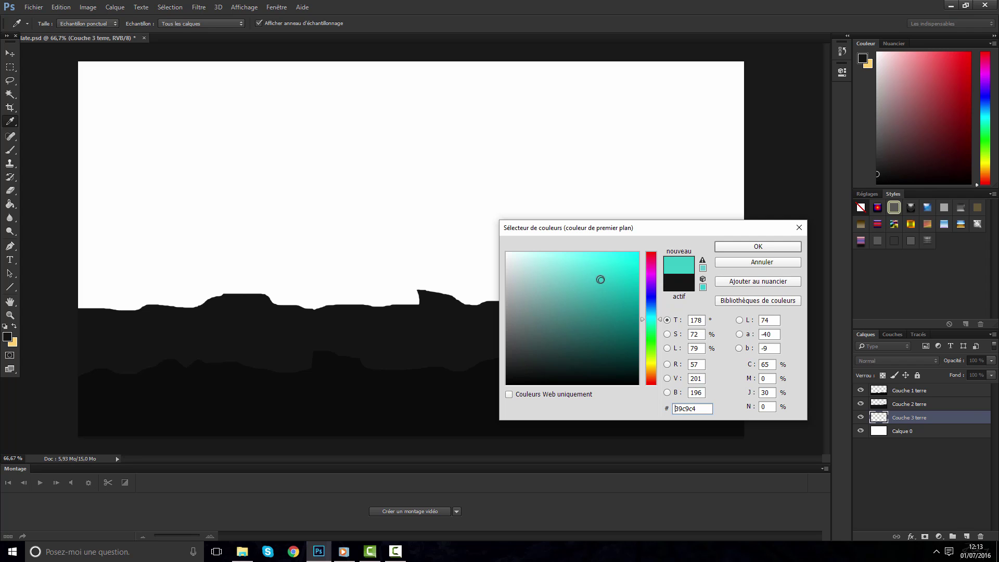
{"action": "left_click", "coordinate": [746, 242]}
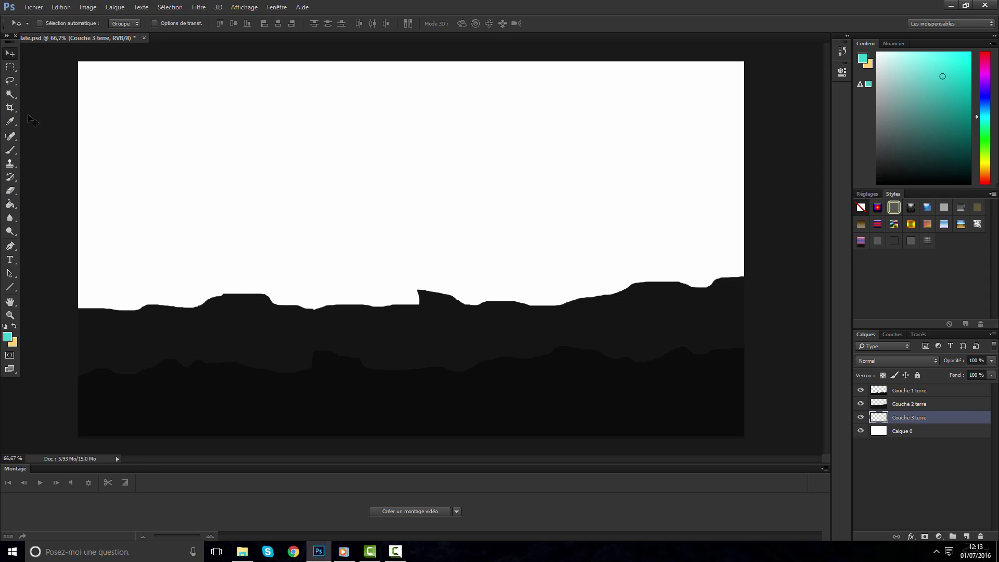
Using the reference, select an uneven third ridge with a steep cliff above the dark ridges with the Lasso, down to the canvas's lower edge
{"action": "left_click", "coordinate": [10, 80]}
{"action": "key", "text": "alt+Tab"}
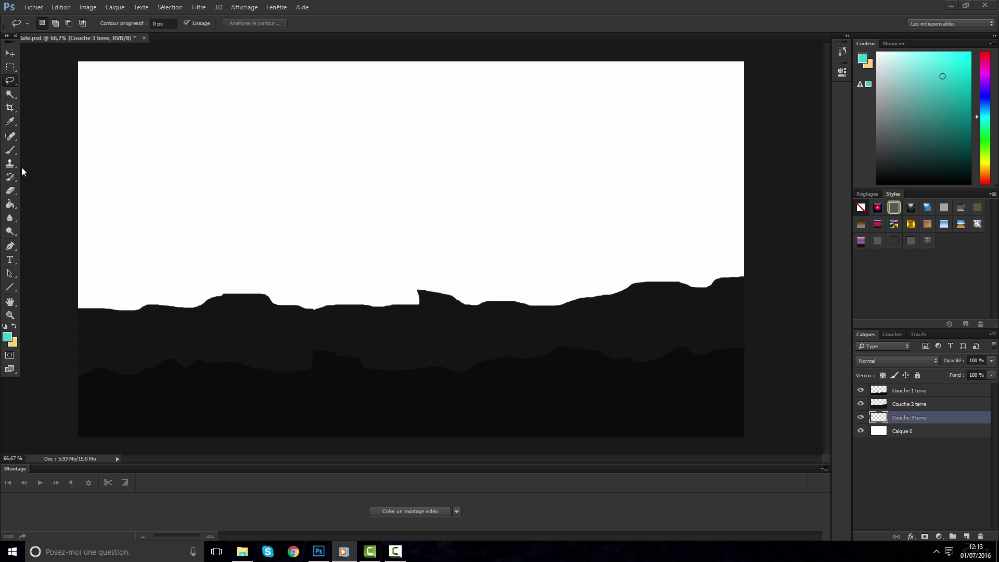
{"action": "left_click", "coordinate": [916, 495]}
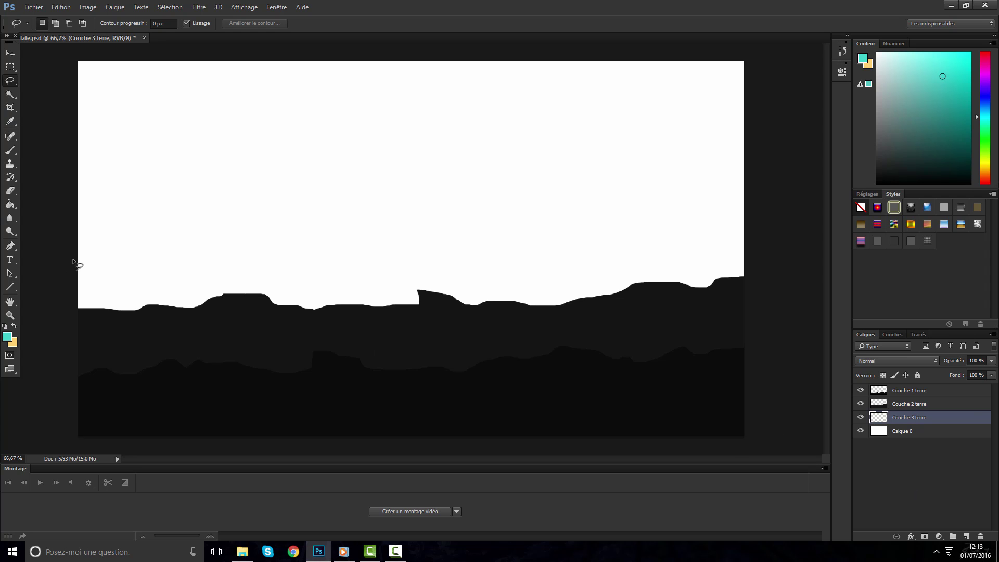
{"action": "key", "text": "alt+Tab"}
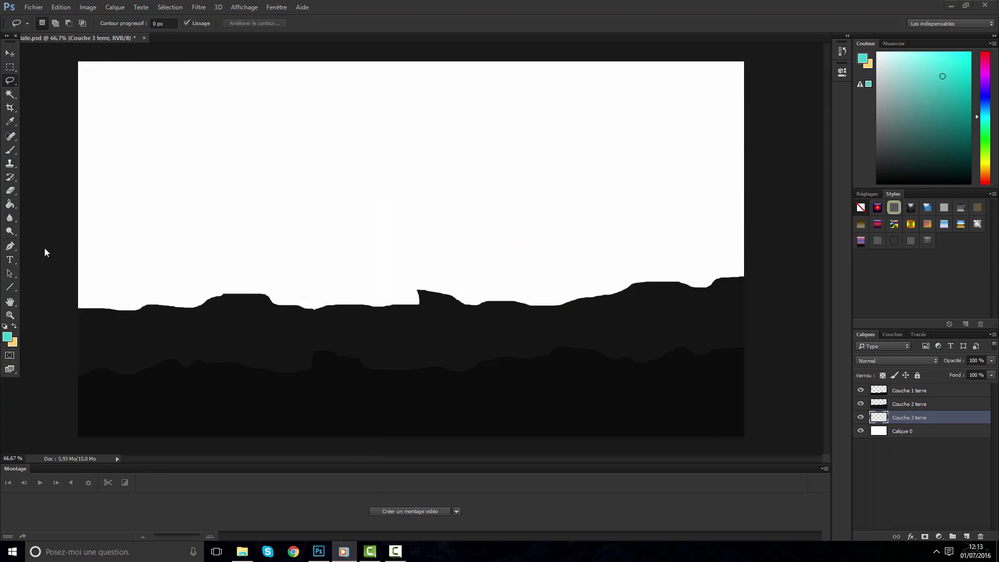
{"action": "left_click", "coordinate": [45, 252]}
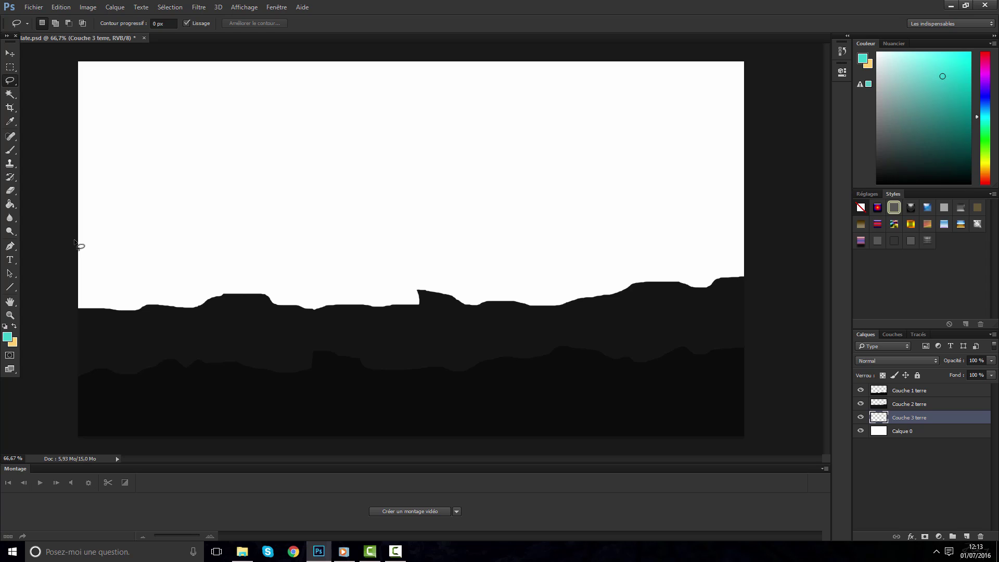
{"action": "mouse_move", "coordinate": [74, 243]}
{"action": "left_mouse_down"}
{"action": "mouse_move", "coordinate": [105, 245]}
{"action": "mouse_move", "coordinate": [101, 259]}
{"action": "mouse_move", "coordinate": [112, 266]}
{"action": "mouse_move", "coordinate": [211, 268]}
{"action": "mouse_move", "coordinate": [232, 254]}
{"action": "mouse_move", "coordinate": [283, 273]}
{"action": "mouse_move", "coordinate": [319, 271]}
{"action": "mouse_move", "coordinate": [318, 235]}
{"action": "mouse_move", "coordinate": [420, 261]}
{"action": "mouse_move", "coordinate": [551, 258]}
{"action": "mouse_move", "coordinate": [621, 232]}
{"action": "mouse_move", "coordinate": [697, 251]}
{"action": "mouse_move", "coordinate": [760, 251]}
{"action": "mouse_move", "coordinate": [855, 465]}
{"action": "mouse_move", "coordinate": [73, 452]}
{"action": "left_mouse_up"}
Paint the third ridge selection turquoise with the Brush on Couche 3 terre and deselect it
{"action": "left_click", "coordinate": [10, 149]}
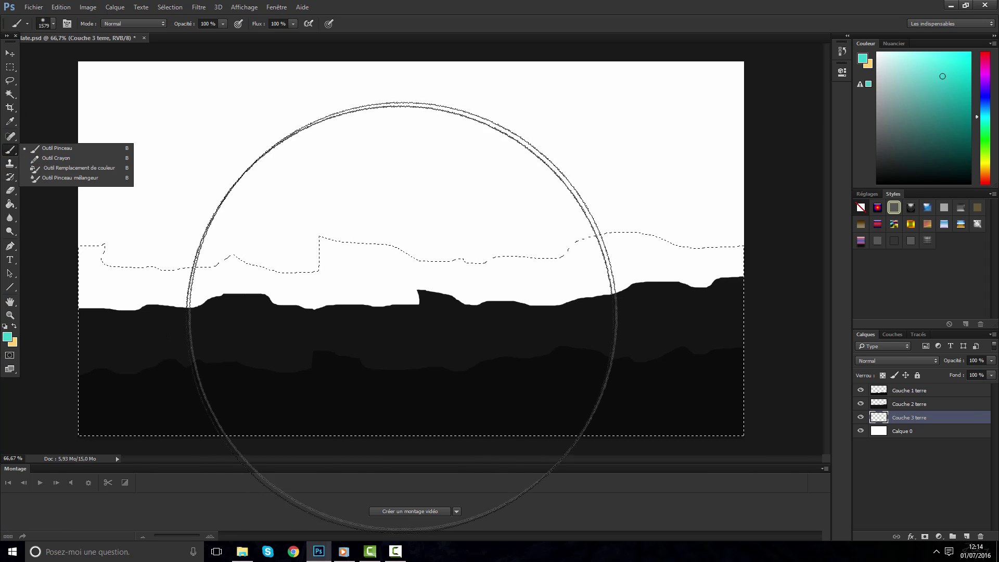
{"action": "left_click_drag", "start_coordinate": [401, 316], "coordinate": [3, 424]}
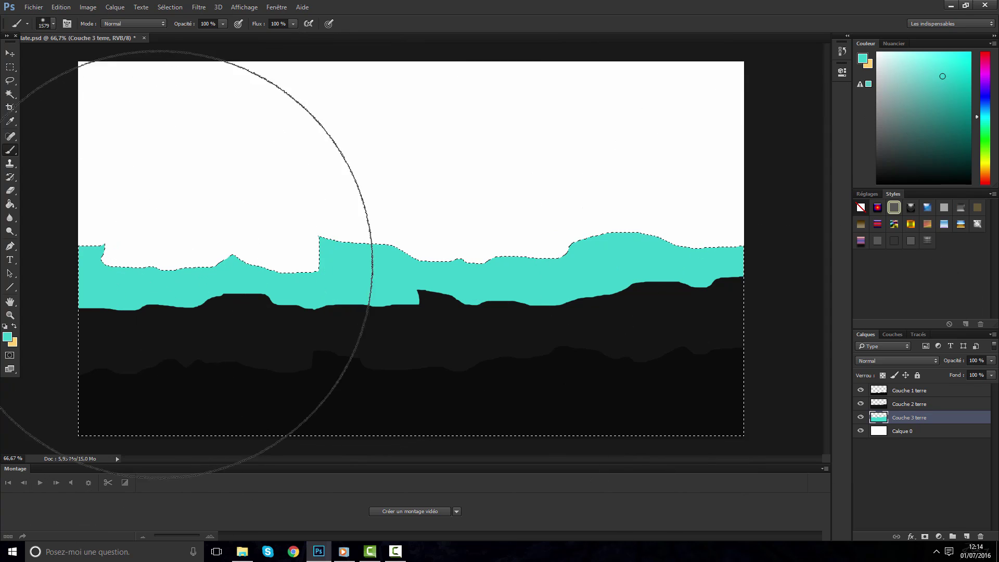
{"action": "left_click", "coordinate": [10, 66]}
{"action": "key", "text": "ctrl+d"}
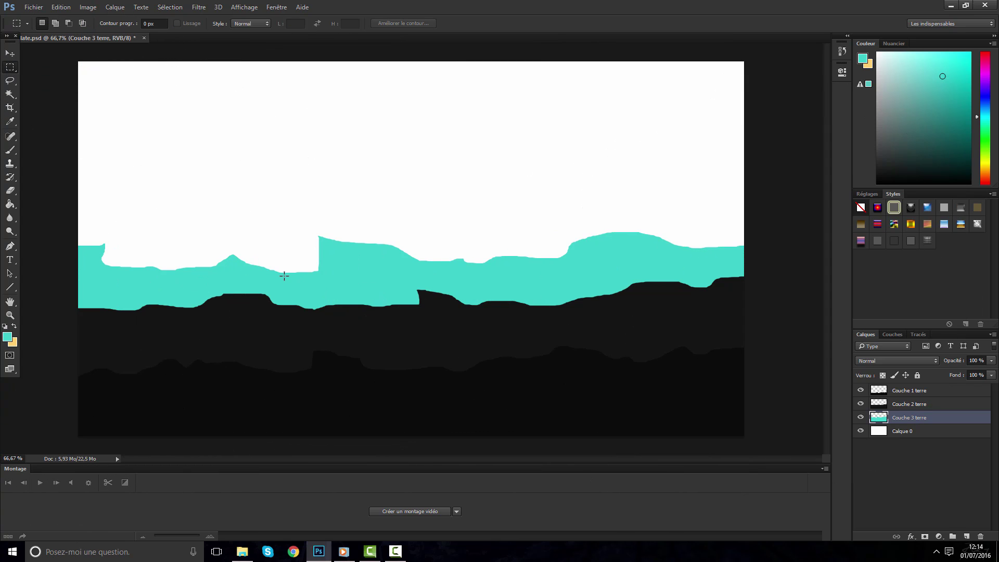
Cut the turquoise ridge's vertical cliff face back to a slope by deleting a Lasso selection along it
{"action": "key", "text": "ctrl+plus"}
{"action": "key", "text": "ctrl+plus"}
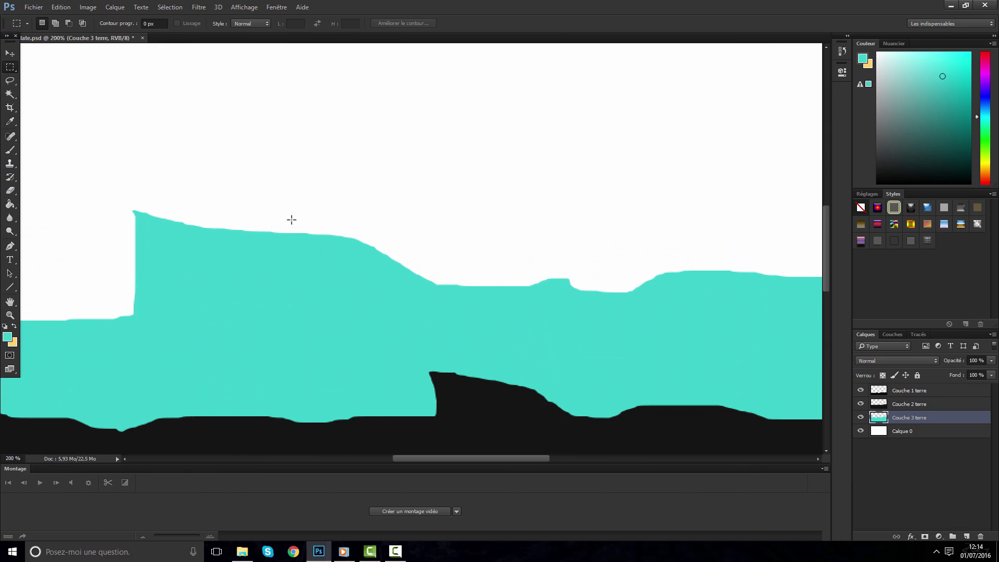
{"action": "left_click_drag", "start_coordinate": [411, 461], "coordinate": [383, 461]}
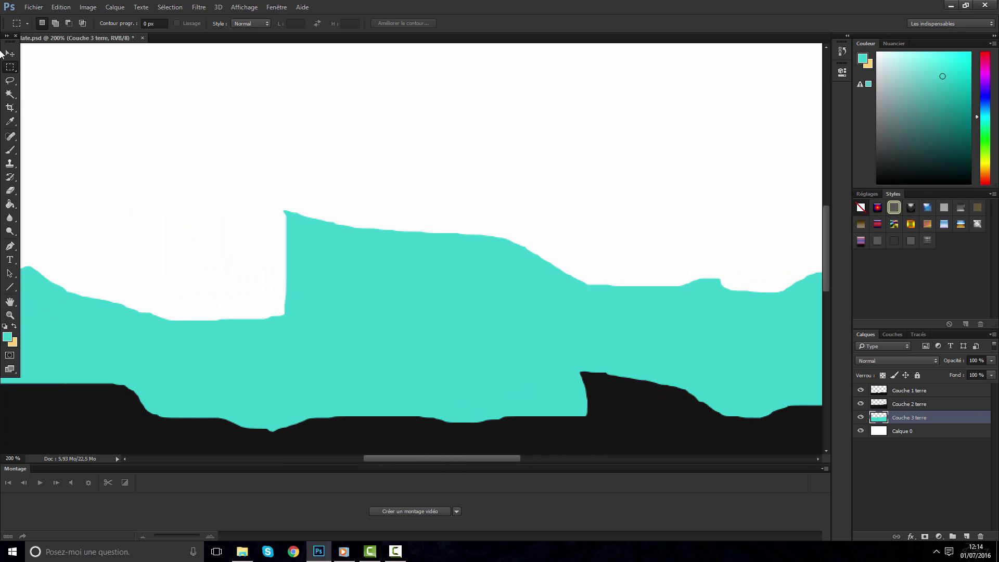
{"action": "left_click", "coordinate": [10, 81]}
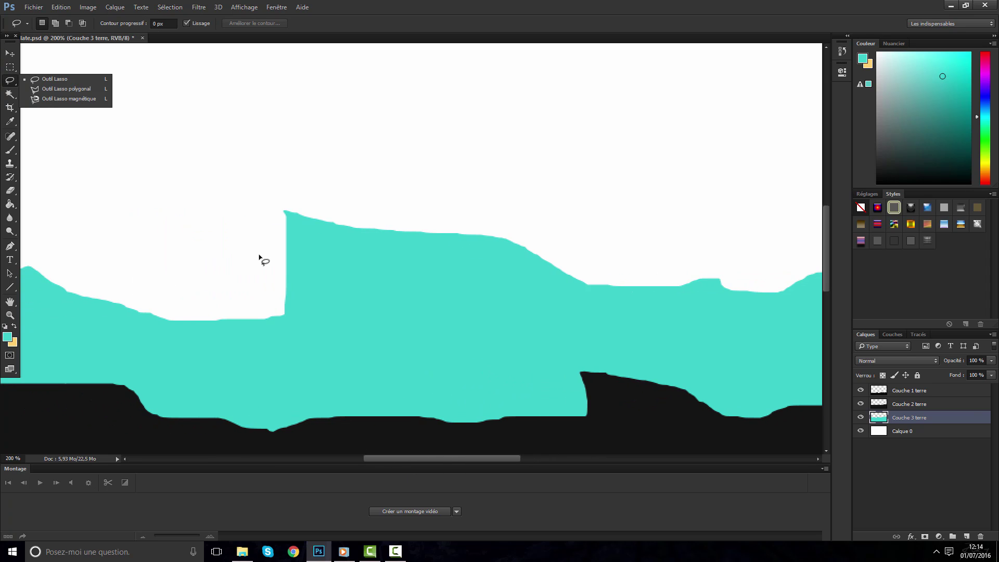
{"action": "left_click", "coordinate": [283, 314]}
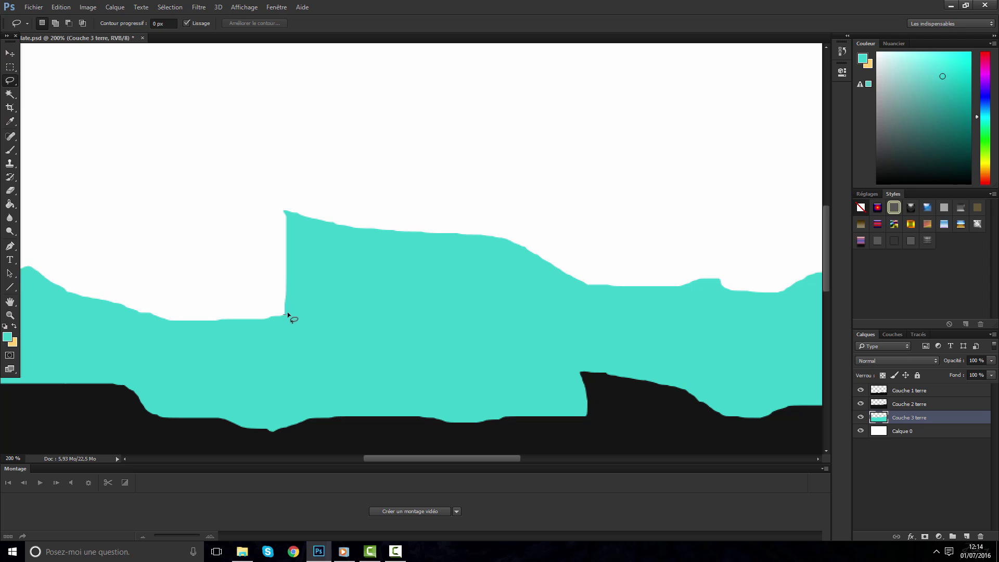
{"action": "mouse_move", "coordinate": [286, 303]}
{"action": "left_mouse_down"}
{"action": "mouse_move", "coordinate": [285, 313]}
{"action": "mouse_move", "coordinate": [310, 216]}
{"action": "mouse_move", "coordinate": [242, 195]}
{"action": "left_mouse_up"}
{"action": "left_click", "coordinate": [280, 316]}
{"action": "key", "text": "Delete"}
{"action": "key", "text": "ctrl+d"}
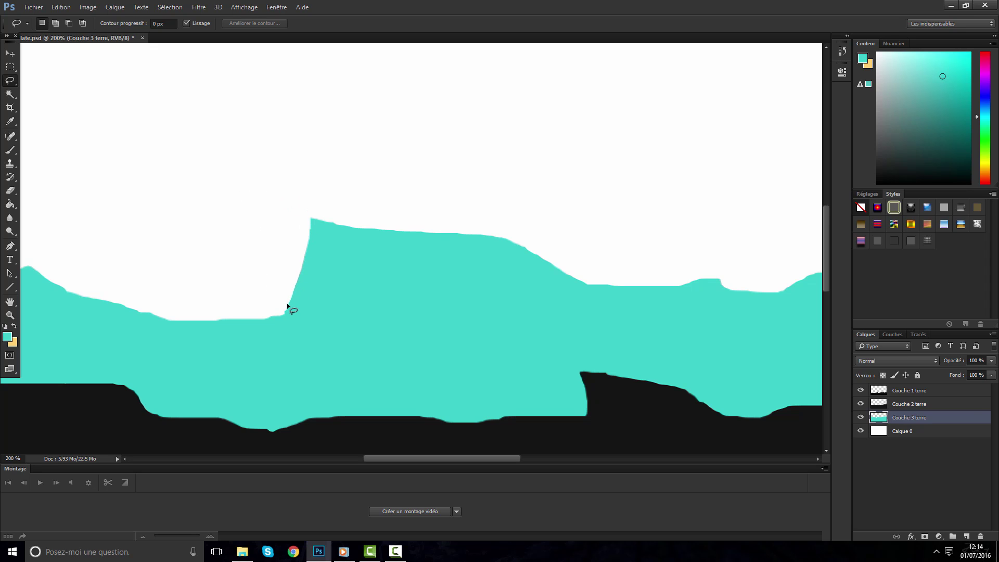
Round off the sharp upper corner of the turquoise cliff with a small Lasso selection
{"action": "left_click", "coordinate": [293, 280]}
{"action": "mouse_move", "coordinate": [309, 235]}
{"action": "left_mouse_down"}
{"action": "mouse_move", "coordinate": [319, 207]}
{"action": "mouse_move", "coordinate": [296, 203]}
{"action": "left_mouse_up"}
{"action": "key", "text": "ctrl+d"}
Smooth the small sharp bump on the turquoise ridge to the right of the cliff using the Lasso
{"action": "key", "text": "ctrl+minus"}
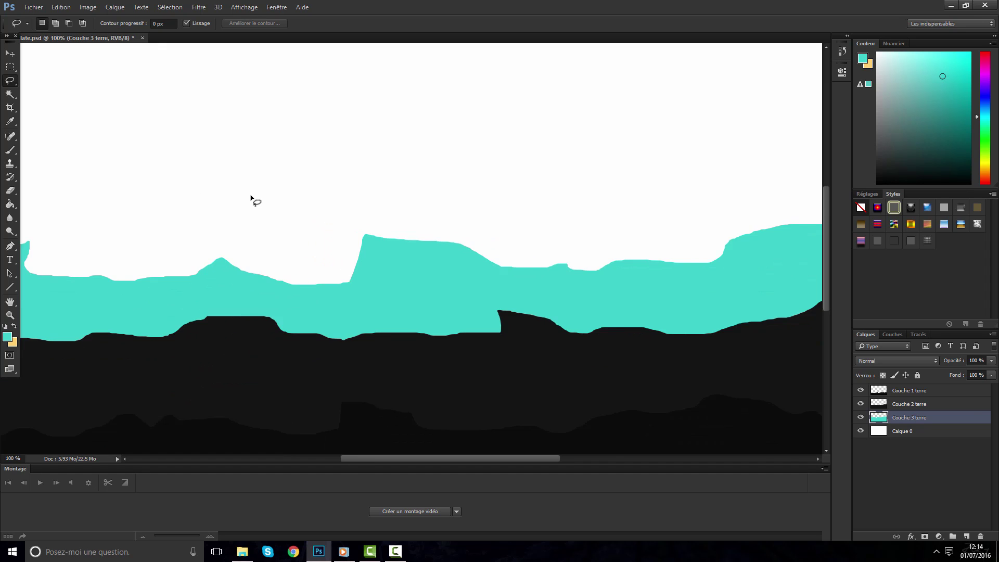
{"action": "key", "text": "ctrl+minus"}
{"action": "key", "text": "ctrl+plus"}
{"action": "key", "text": "ctrl+plus"}
{"action": "key", "text": "ctrl+plus"}
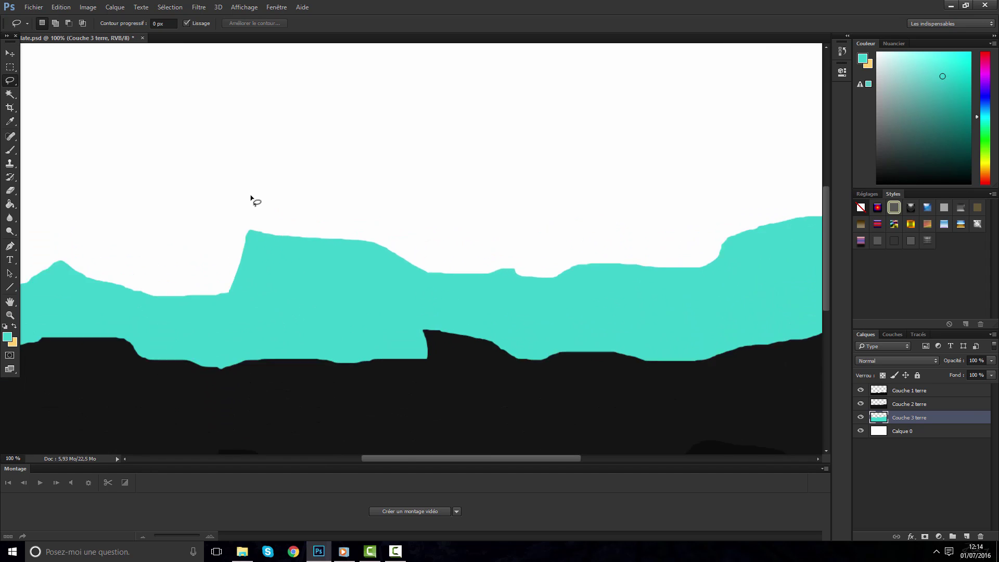
{"action": "mouse_move", "coordinate": [656, 301]}
{"action": "left_mouse_down"}
{"action": "mouse_move", "coordinate": [616, 293]}
{"action": "mouse_move", "coordinate": [653, 302]}
{"action": "mouse_move", "coordinate": [594, 293]}
{"action": "mouse_move", "coordinate": [610, 279]}
{"action": "mouse_move", "coordinate": [666, 279]}
{"action": "left_mouse_up"}
{"action": "key", "text": "alt+BackSpace"}
{"action": "key", "text": "ctrl+d"}
{"action": "key", "text": "Delete"}
{"action": "key", "text": "ctrl+d"}
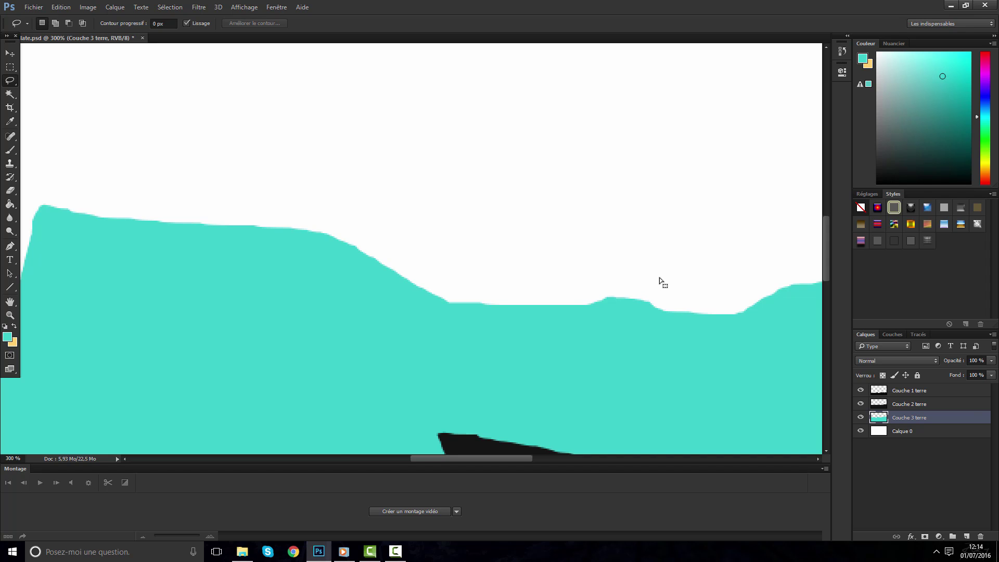
Trim the raised tip of the ledge at the turquoise ridge's left end by deleting a Lasso selection
{"action": "key", "text": "ctrl+minus"}
{"action": "key", "text": "ctrl+minus"}
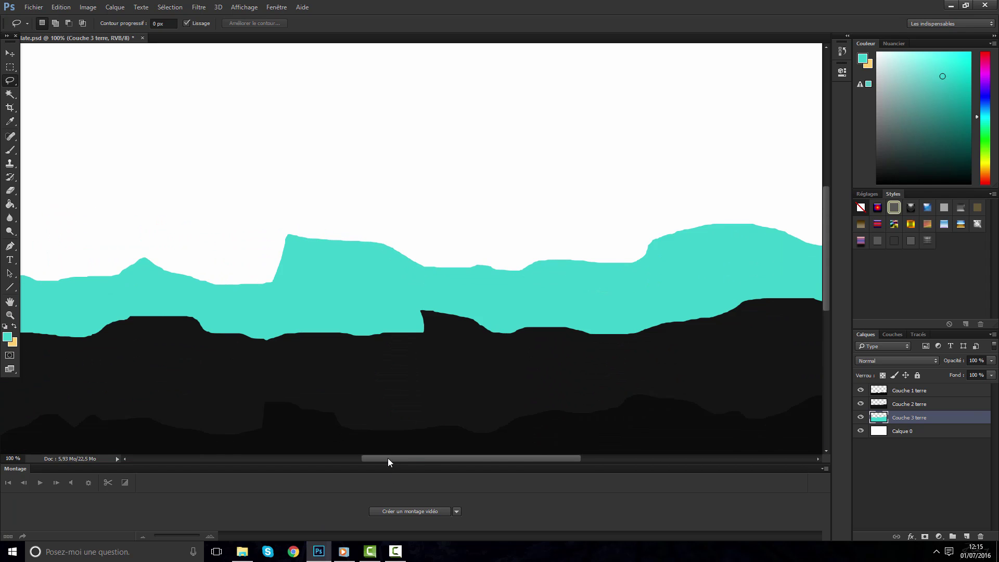
{"action": "left_click_drag", "start_coordinate": [388, 458], "coordinate": [300, 457]}
{"action": "key", "text": "ctrl+plus"}
{"action": "key", "text": "ctrl+plus"}
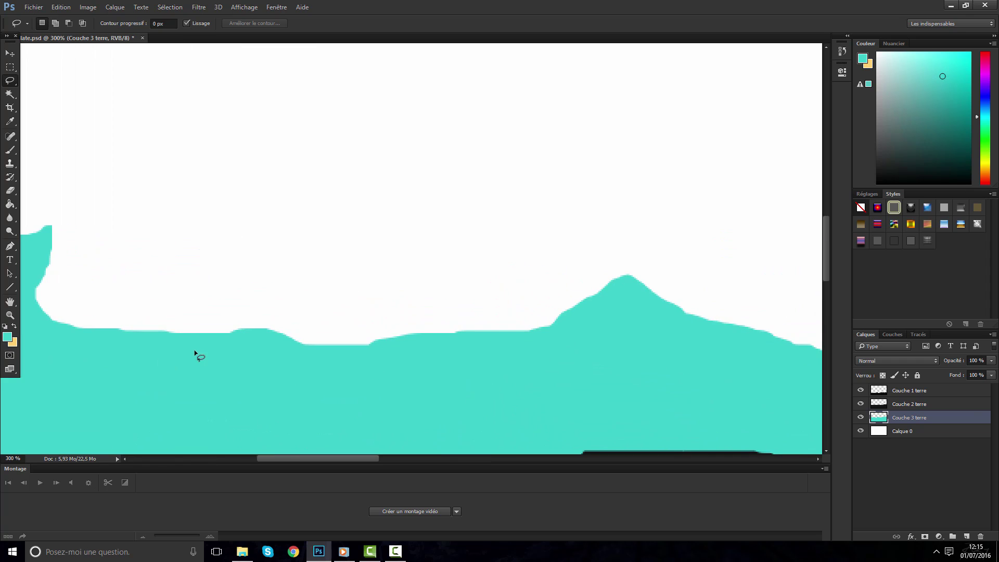
{"action": "left_click_drag", "start_coordinate": [369, 459], "coordinate": [332, 458]}
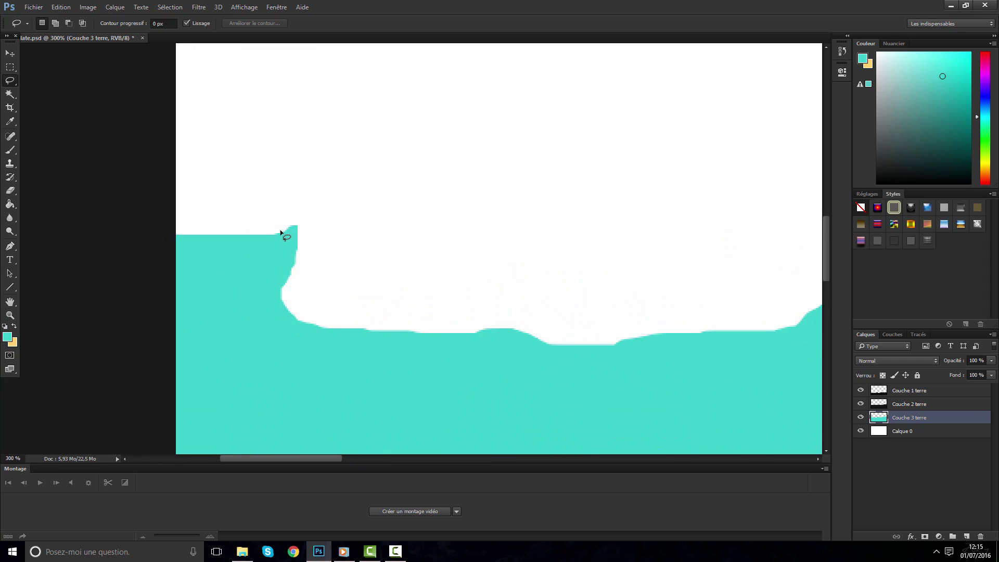
{"action": "mouse_move", "coordinate": [286, 233]}
{"action": "left_mouse_down"}
{"action": "mouse_move", "coordinate": [306, 227]}
{"action": "mouse_move", "coordinate": [291, 221]}
{"action": "mouse_move", "coordinate": [296, 232]}
{"action": "mouse_move", "coordinate": [298, 207]}
{"action": "left_mouse_up"}
{"action": "key", "text": "Delete"}
{"action": "key", "text": "ctrl+d"}
{"action": "key", "text": "ctrl+d"}
{"action": "scroll", "coordinate": [380, 199], "scroll_direction": "down", "scroll_amount": 4}
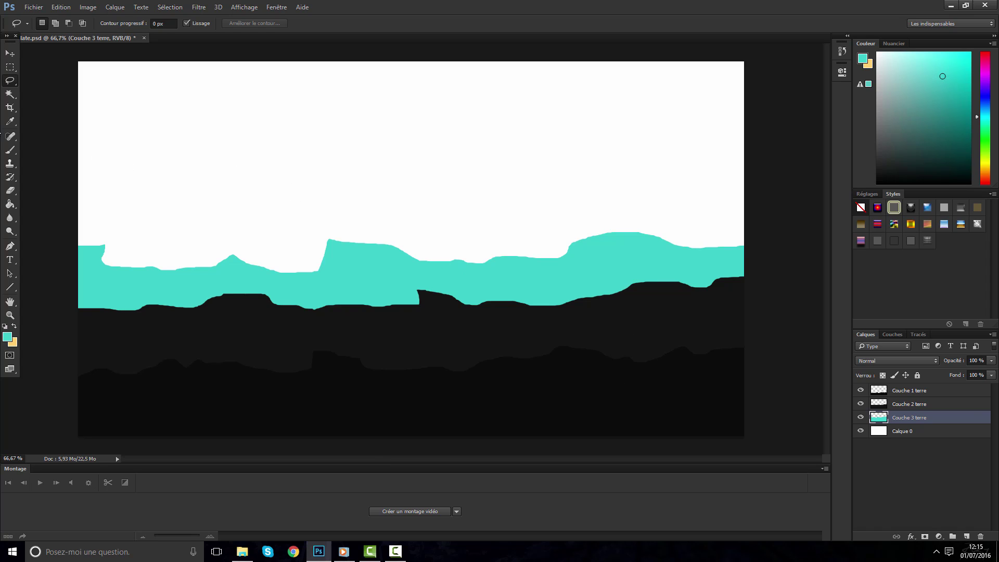
Select the Couche 1, 2 and 3 terre layers together and shift them down about 60 px with the Move tool
{"action": "left_click", "coordinate": [9, 53]}
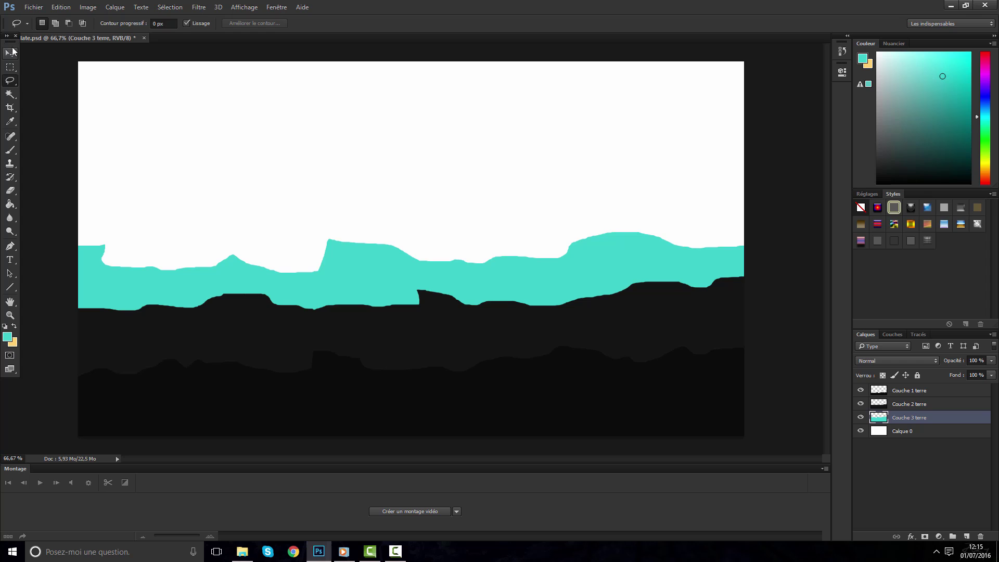
{"action": "left_click", "coordinate": [895, 391], "text": "shift"}
{"action": "key", "text": "shift+Down"}
{"action": "key", "text": "shift+Down"}
{"action": "key", "text": "shift+Down"}
{"action": "key", "text": "shift+Down"}
{"action": "key", "text": "shift+Down"}
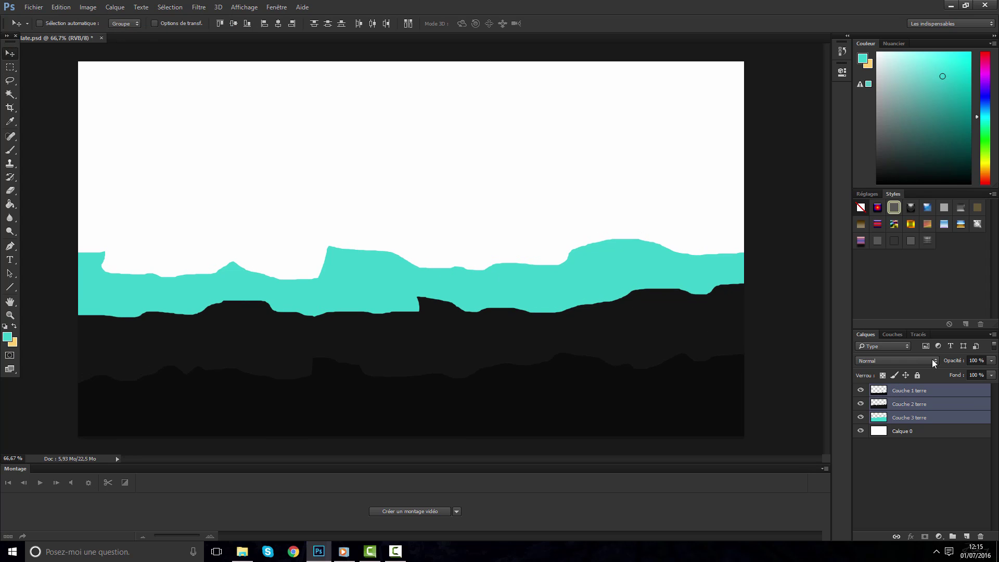
{"action": "key", "text": "shift+Down"}
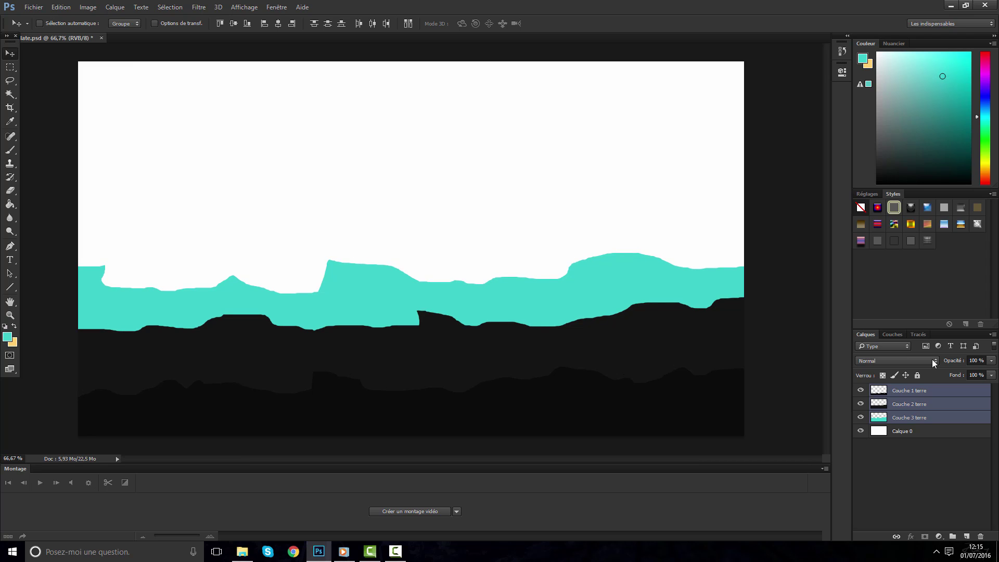
Add a new layer and place it between Couche 3 terre and Calque 0, with the Lasso tool active
{"action": "left_click", "coordinate": [9, 80]}
{"action": "left_click", "coordinate": [929, 502]}
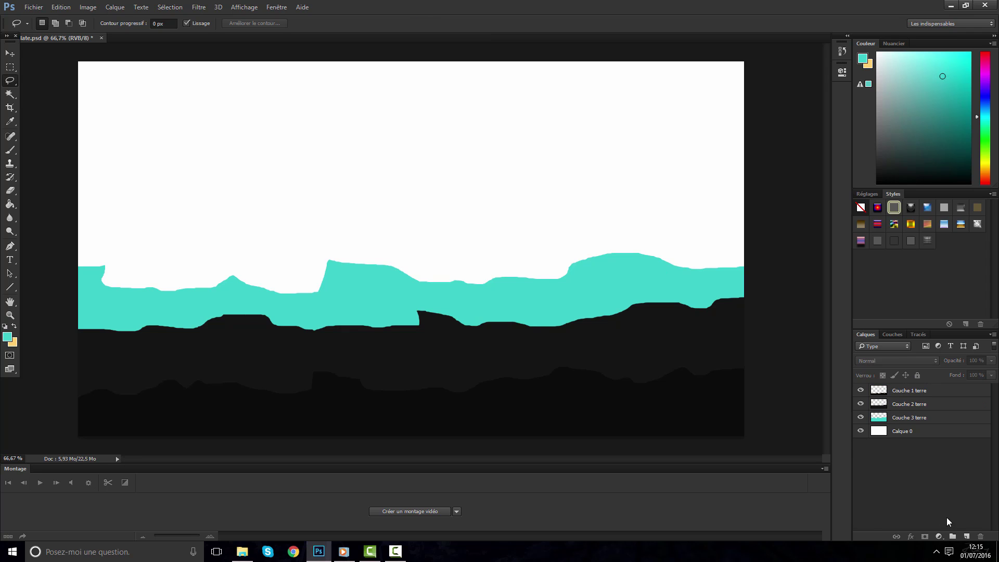
{"action": "left_click", "coordinate": [966, 536]}
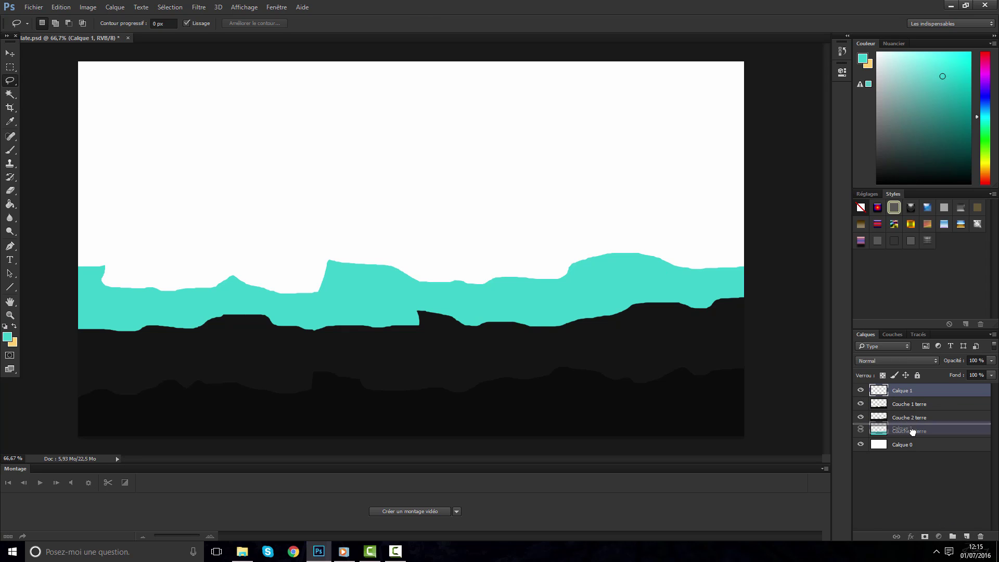
{"action": "left_click_drag", "start_coordinate": [912, 432], "coordinate": [913, 437]}
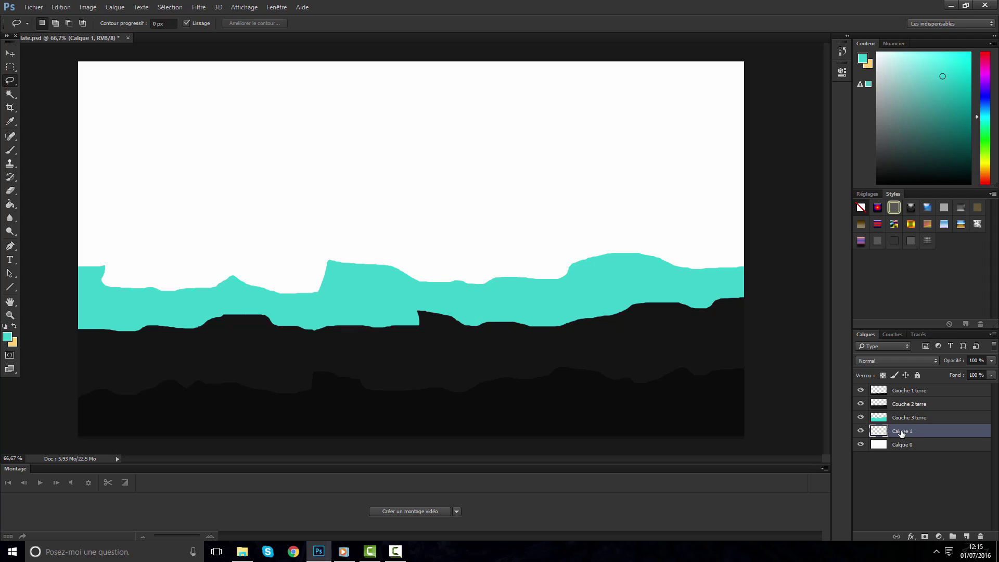
Rename the new layer between Couche 3 terre and Calque 0 as Montagnes
{"action": "double_click", "coordinate": [901, 431]}
{"action": "type", "text": "Montagnes"}
{"action": "key", "text": "Return"}
Outline a rolling mountain range above the turquoise ridge with the Lasso and fill it with light turquoise #7fefeb on the Montagnes layer
{"action": "key", "text": "i"}
{"action": "left_click", "coordinate": [7, 337]}
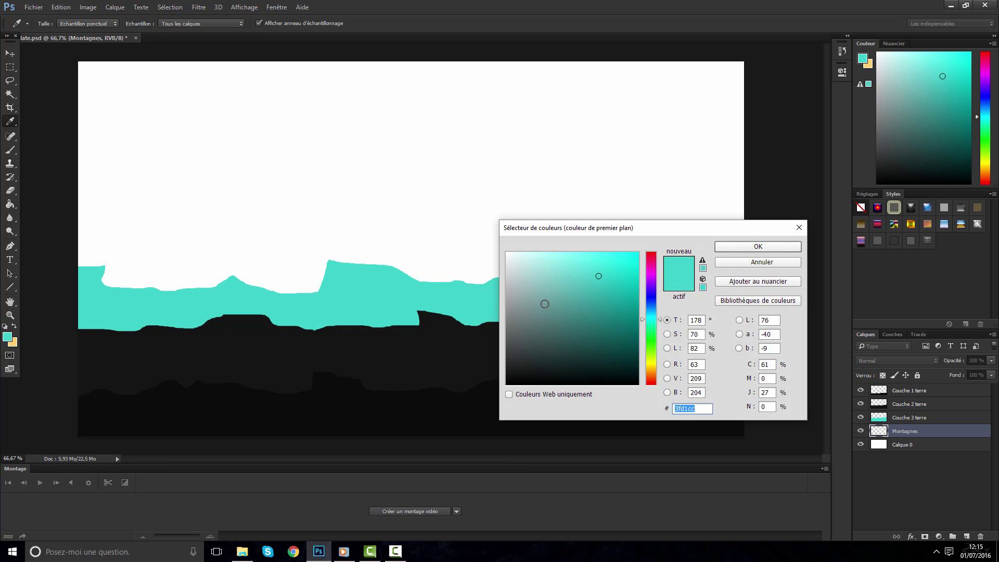
{"action": "left_click_drag", "start_coordinate": [597, 273], "coordinate": [568, 260]}
{"action": "left_click", "coordinate": [722, 248]}
{"action": "key", "text": "l"}
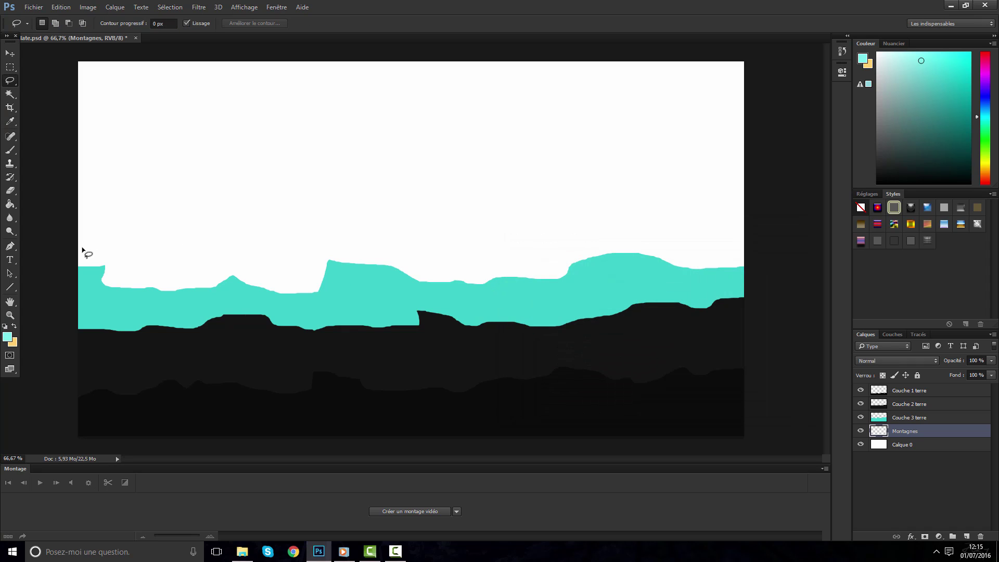
{"action": "mouse_move", "coordinate": [75, 247]}
{"action": "left_mouse_down"}
{"action": "mouse_move", "coordinate": [120, 216]}
{"action": "mouse_move", "coordinate": [160, 241]}
{"action": "mouse_move", "coordinate": [184, 239]}
{"action": "mouse_move", "coordinate": [219, 178]}
{"action": "mouse_move", "coordinate": [257, 205]}
{"action": "mouse_move", "coordinate": [298, 212]}
{"action": "mouse_move", "coordinate": [335, 146]}
{"action": "mouse_move", "coordinate": [362, 127]}
{"action": "mouse_move", "coordinate": [393, 129]}
{"action": "mouse_move", "coordinate": [433, 200]}
{"action": "mouse_move", "coordinate": [460, 212]}
{"action": "mouse_move", "coordinate": [501, 185]}
{"action": "mouse_move", "coordinate": [538, 189]}
{"action": "mouse_move", "coordinate": [571, 135]}
{"action": "mouse_move", "coordinate": [613, 177]}
{"action": "mouse_move", "coordinate": [646, 181]}
{"action": "mouse_move", "coordinate": [704, 213]}
{"action": "mouse_move", "coordinate": [793, 226]}
{"action": "mouse_move", "coordinate": [814, 395]}
{"action": "mouse_move", "coordinate": [677, 540]}
{"action": "mouse_move", "coordinate": [67, 546]}
{"action": "left_mouse_up"}
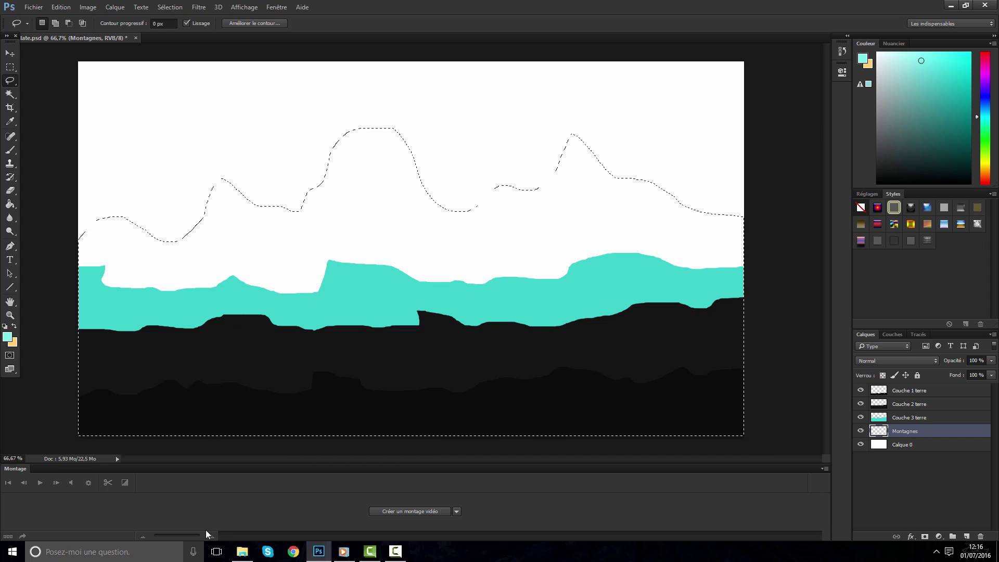
{"action": "left_click", "coordinate": [10, 150]}
{"action": "left_click_drag", "start_coordinate": [323, 227], "coordinate": [177, 146]}
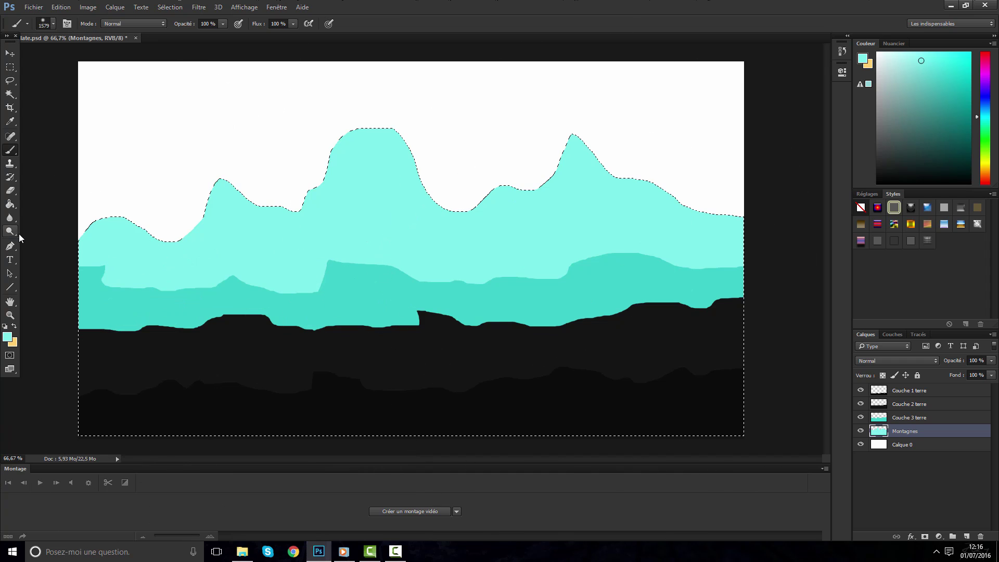
Repaint the selected mountains in slightly lighter turquoise #84f3ef with the Brush, and clear the selection
{"action": "left_click", "coordinate": [7, 336]}
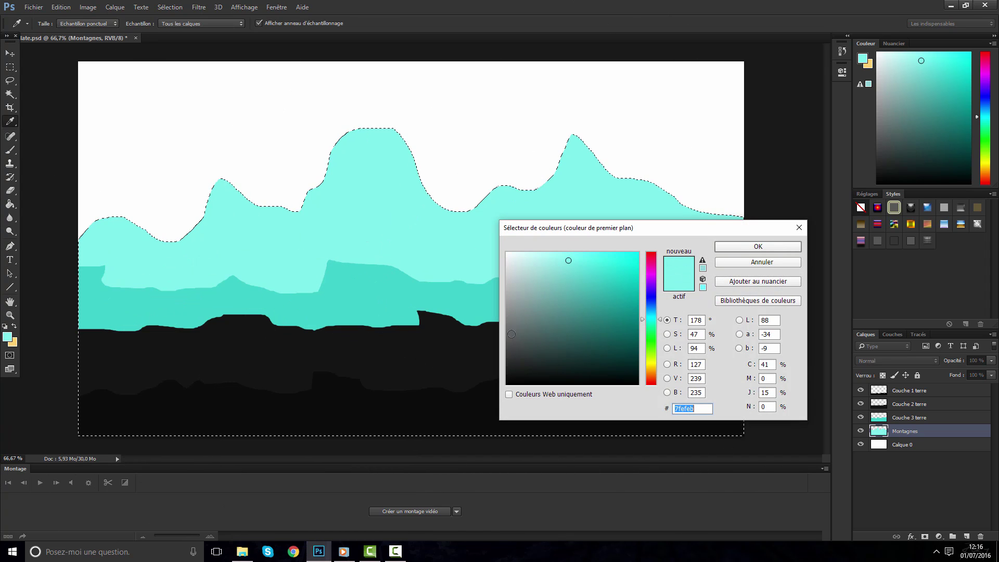
{"action": "left_click_drag", "start_coordinate": [569, 260], "coordinate": [567, 258]}
{"action": "key", "text": "Return"}
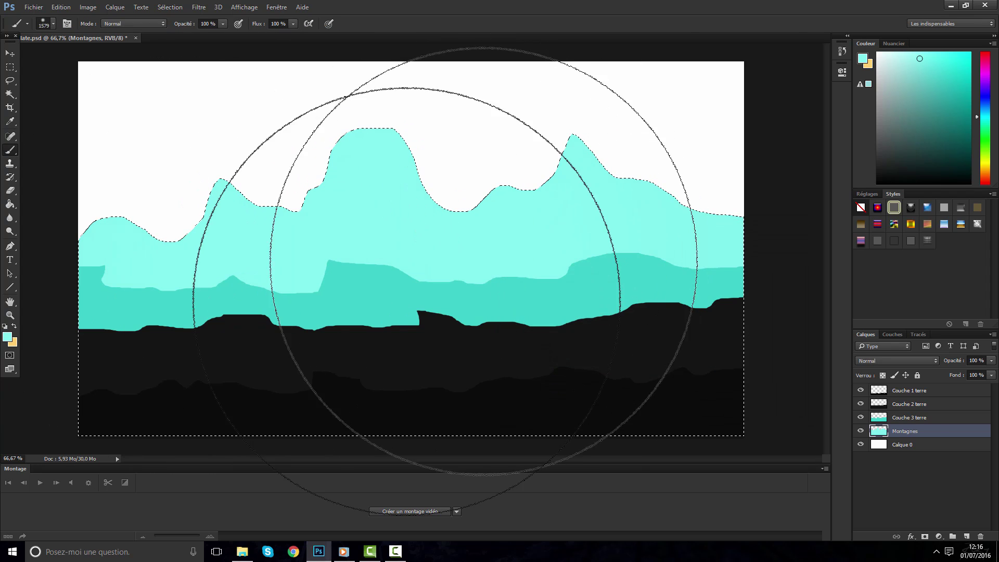
{"action": "left_click", "coordinate": [9, 67]}
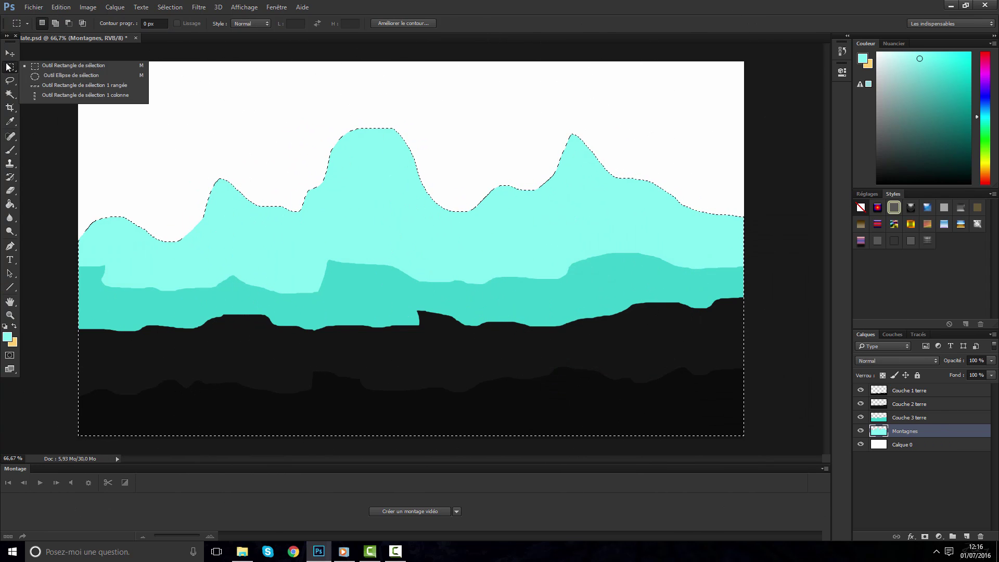
{"action": "left_click", "coordinate": [451, 307]}
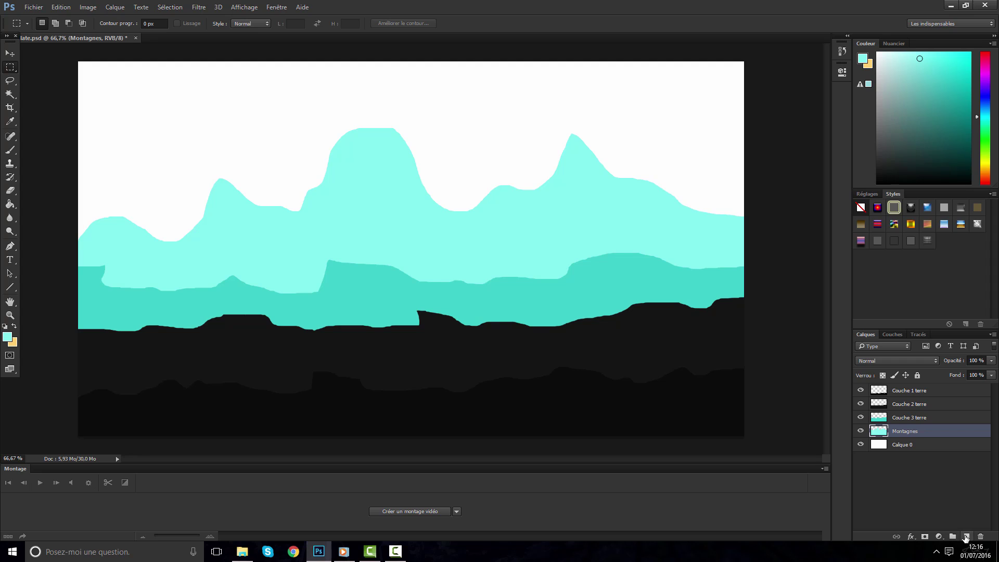
Add a new layer directly below Montagnes and name it Fond
{"action": "left_click", "coordinate": [965, 536]}
{"action": "left_click_drag", "start_coordinate": [902, 432], "coordinate": [910, 450]}
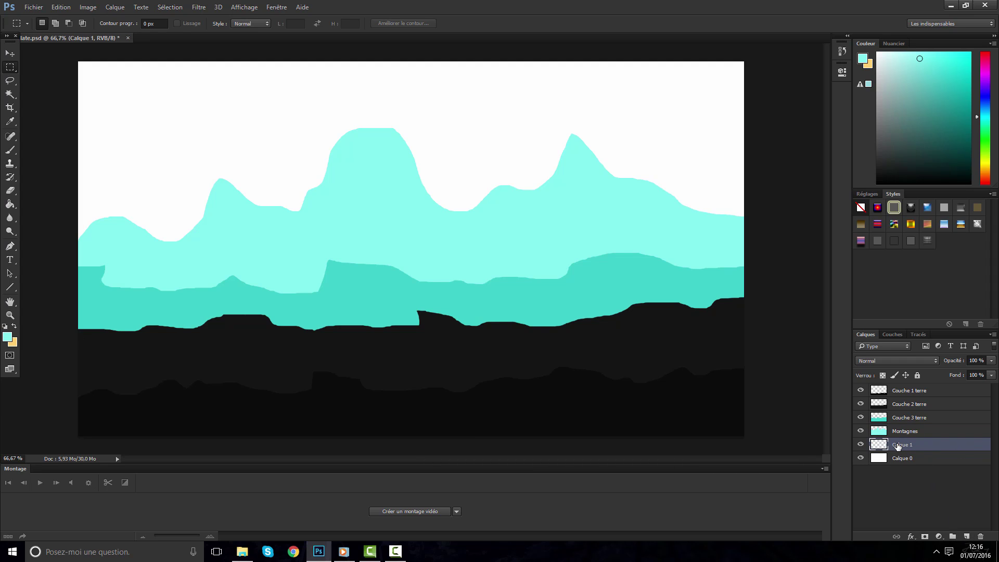
{"action": "double_click", "coordinate": [900, 445]}
{"action": "type", "text": "Fond"}
{"action": "key", "text": "Return"}
Fill the Fond layer with a paler turquoise using the large Brush, and lighten the colour to #a4fffc
{"action": "left_click", "coordinate": [7, 337]}
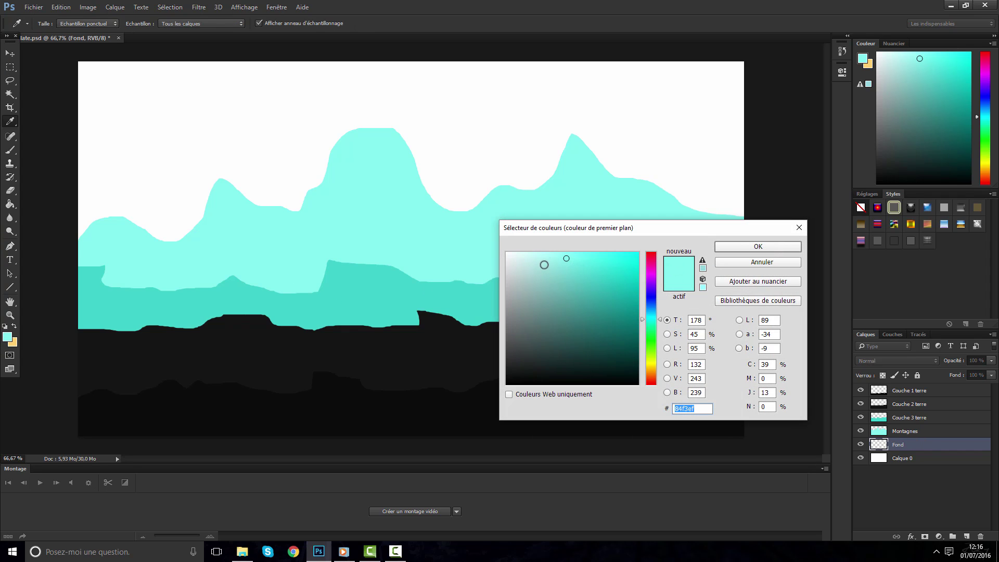
{"action": "left_click_drag", "start_coordinate": [565, 258], "coordinate": [558, 253]}
{"action": "left_click", "coordinate": [757, 247]}
{"action": "key", "text": "b"}
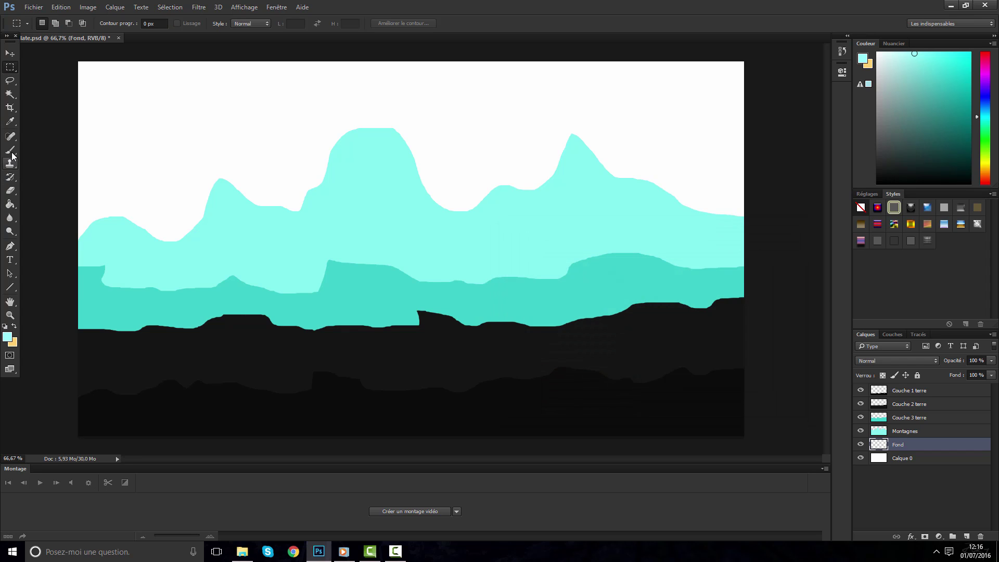
{"action": "mouse_move", "coordinate": [62, 156]}
{"action": "left_mouse_down"}
{"action": "mouse_move", "coordinate": [57, 203]}
{"action": "mouse_move", "coordinate": [866, 255]}
{"action": "left_mouse_up"}
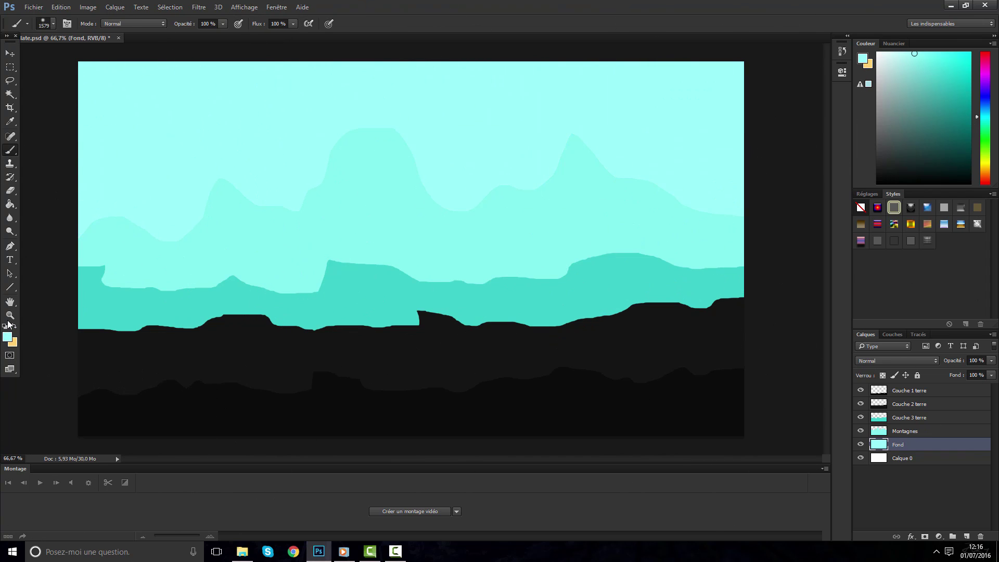
{"action": "left_click", "coordinate": [7, 337]}
{"action": "left_click_drag", "start_coordinate": [557, 267], "coordinate": [553, 245]}
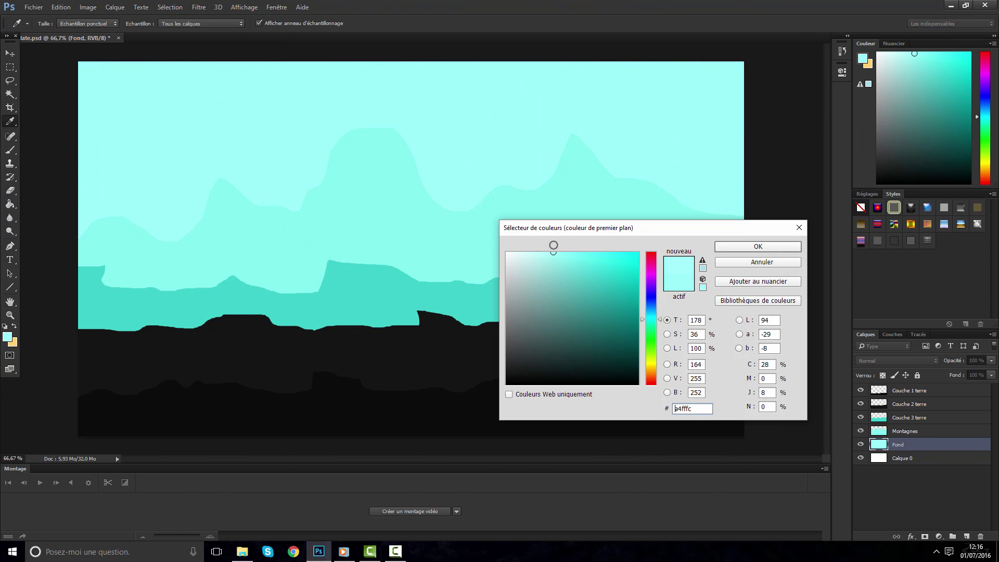
{"action": "key", "text": "Return"}
{"action": "key", "text": "b"}
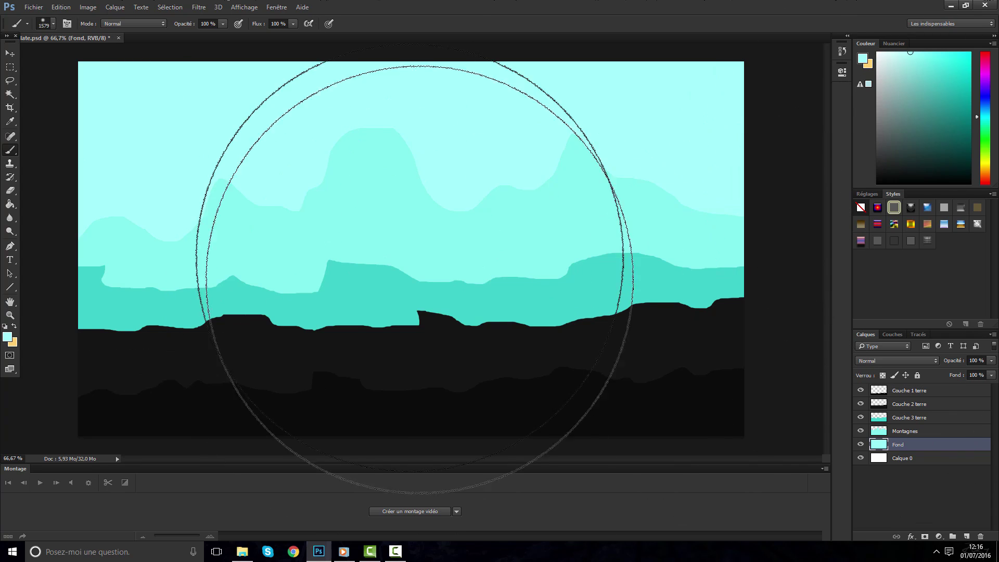
Repaint the whole sky on the Fond layer in very pale turquoise #b6fffc with the large Brush
{"action": "left_click", "coordinate": [7, 336]}
{"action": "left_click_drag", "start_coordinate": [548, 255], "coordinate": [544, 242]}
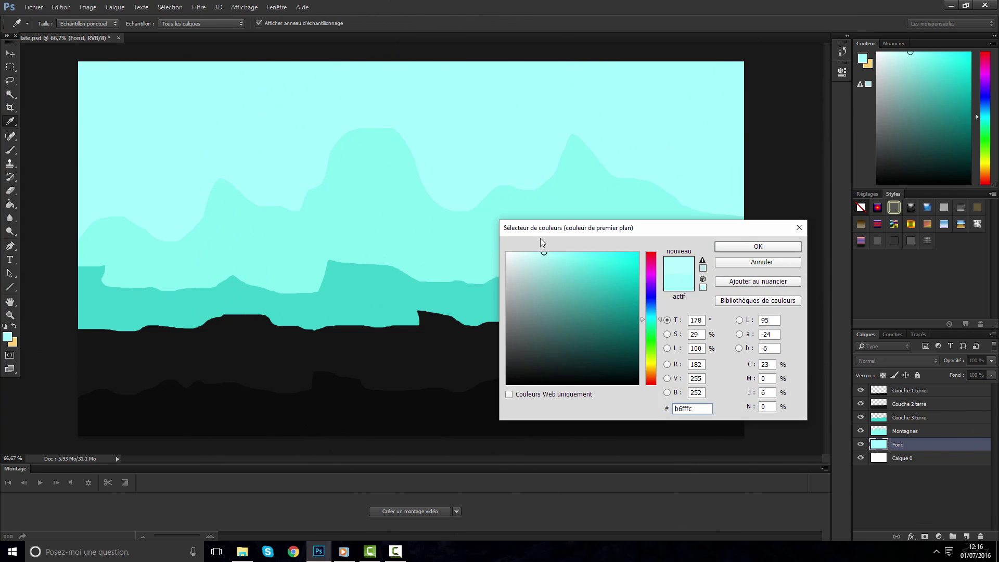
{"action": "key", "text": "Return"}
{"action": "mouse_move", "coordinate": [424, 179]}
{"action": "left_mouse_down"}
{"action": "mouse_move", "coordinate": [374, 88]}
{"action": "mouse_move", "coordinate": [5, 4]}
{"action": "left_mouse_up"}
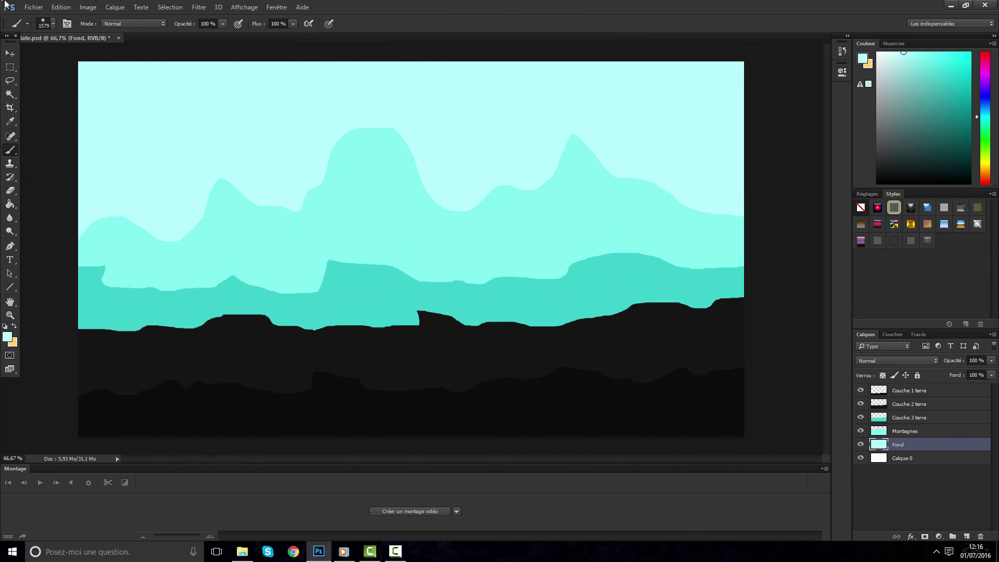
{"action": "left_click", "coordinate": [10, 68]}
{"action": "left_click", "coordinate": [49, 68]}
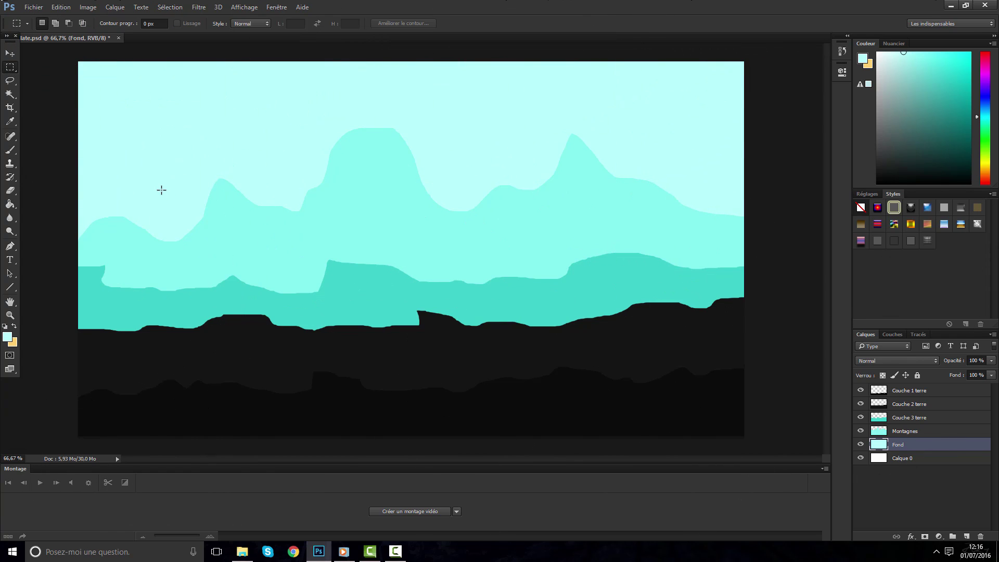
Switch to the reference video to examine the title, clouds and other scenery above the ridges, and return to Photoshop
{"action": "left_click", "coordinate": [9, 53]}
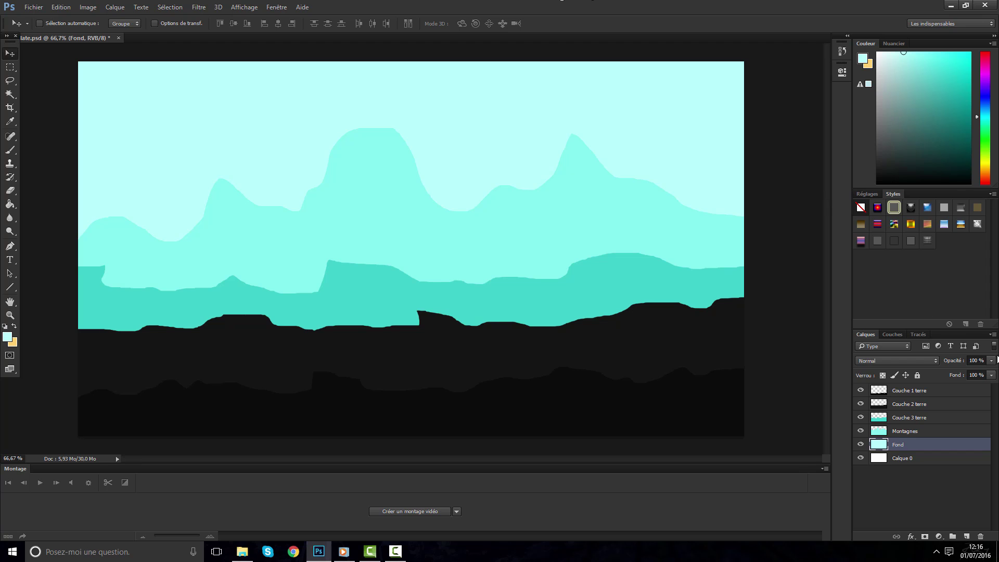
{"action": "key", "text": "alt+Tab"}
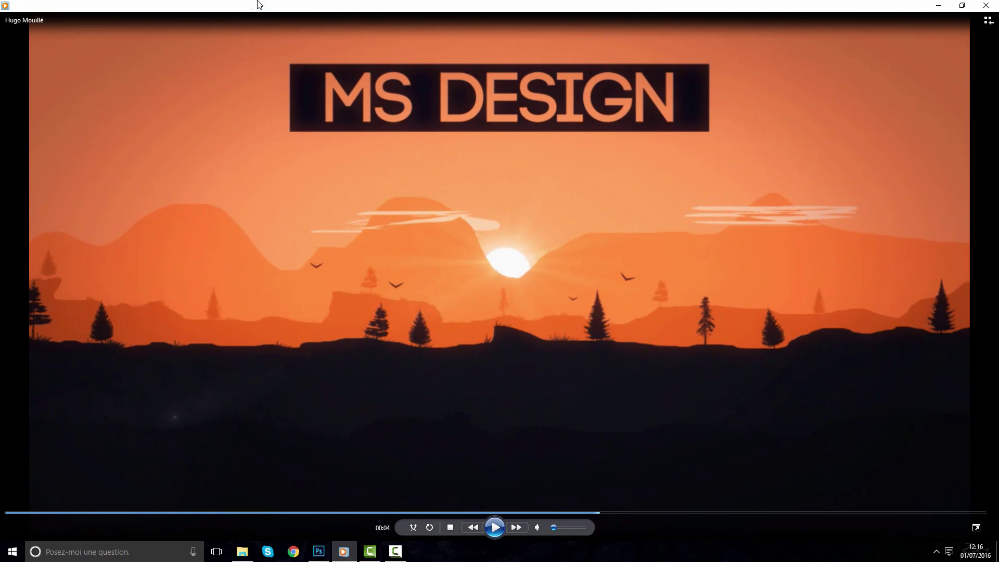
{"action": "left_click_drag", "start_coordinate": [293, 25], "coordinate": [684, 188]}
{"action": "key", "text": "alt+Tab"}
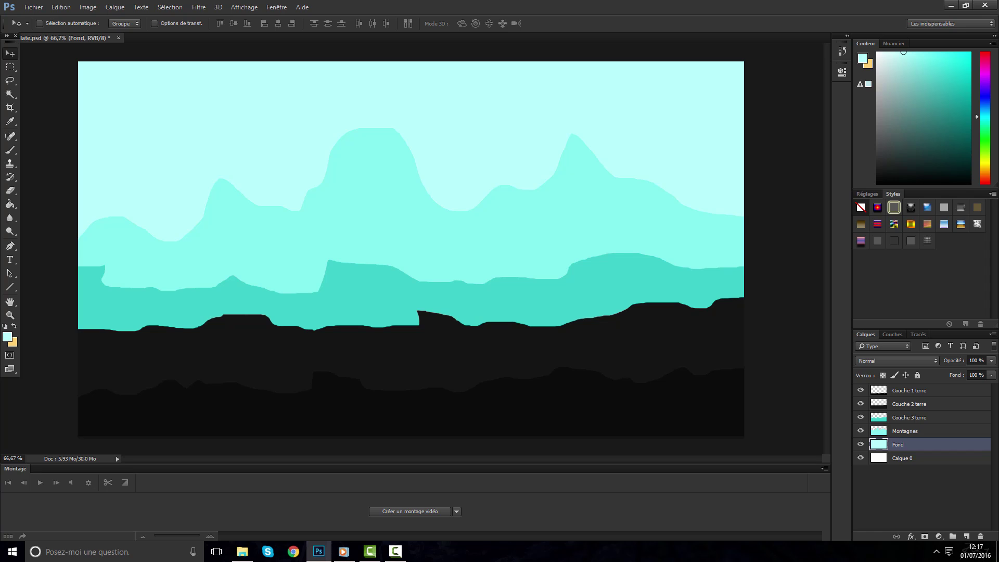
{"action": "key", "text": "alt+Tab"}
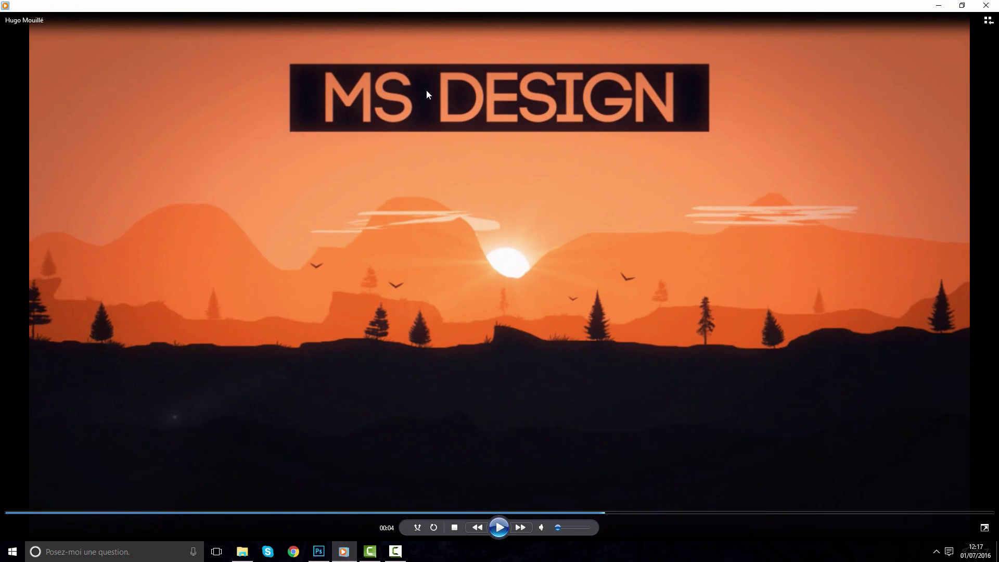
{"action": "key", "text": "alt+Tab"}
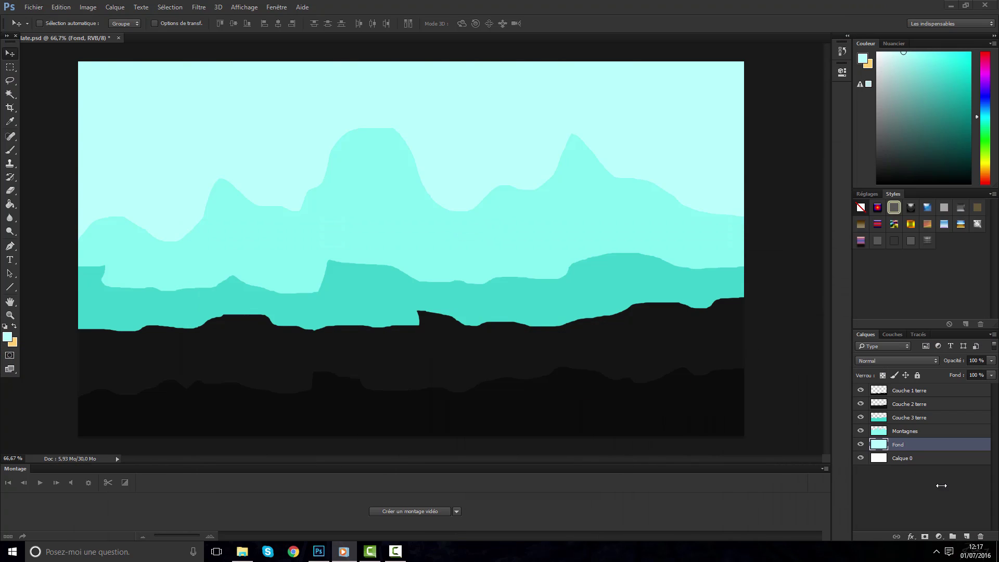
Add a new layer on top of the stack and name it Nuage gauche 1
{"action": "left_click", "coordinate": [908, 404]}
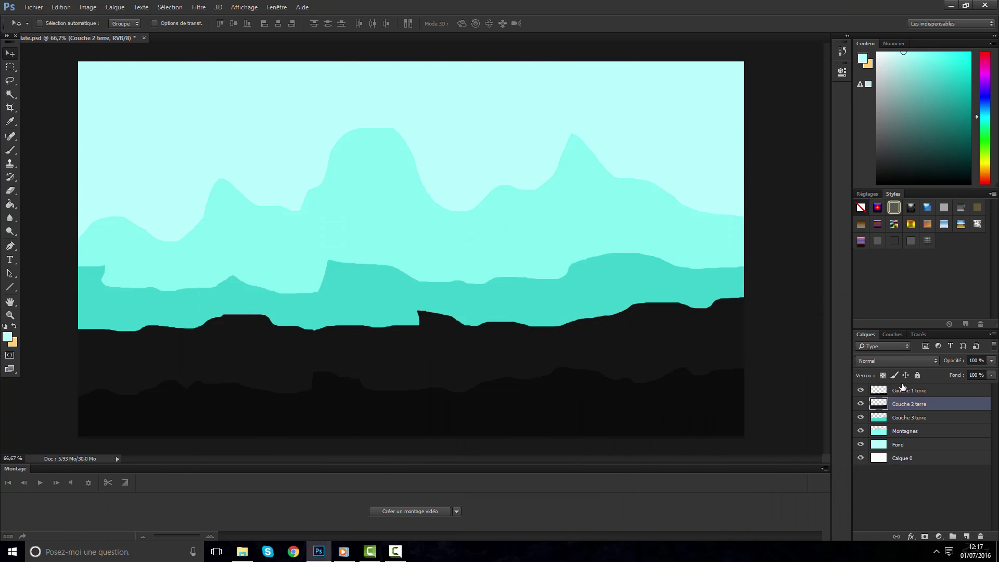
{"action": "left_click", "coordinate": [914, 528]}
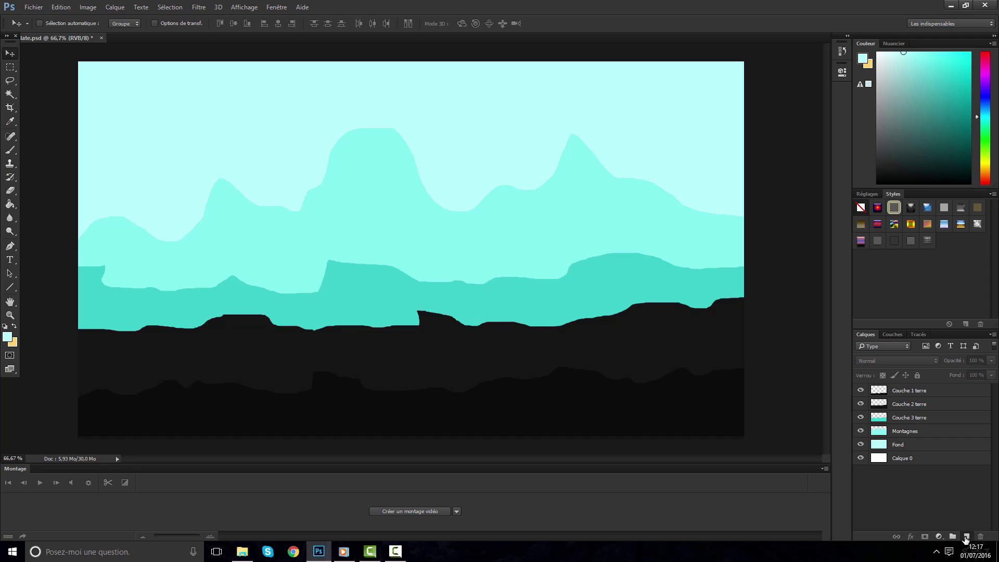
{"action": "left_click", "coordinate": [965, 536]}
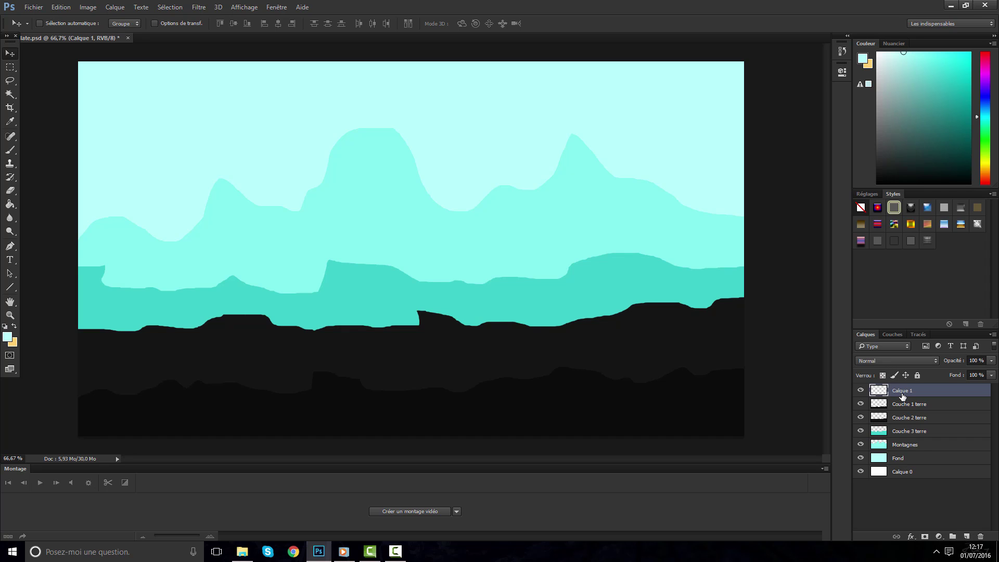
{"action": "double_click", "coordinate": [902, 391]}
{"action": "type", "text": "Nua"}
{"action": "key", "text": "BackSpace"}
{"action": "key", "text": "Return"}
{"action": "left_click", "coordinate": [9, 80]}
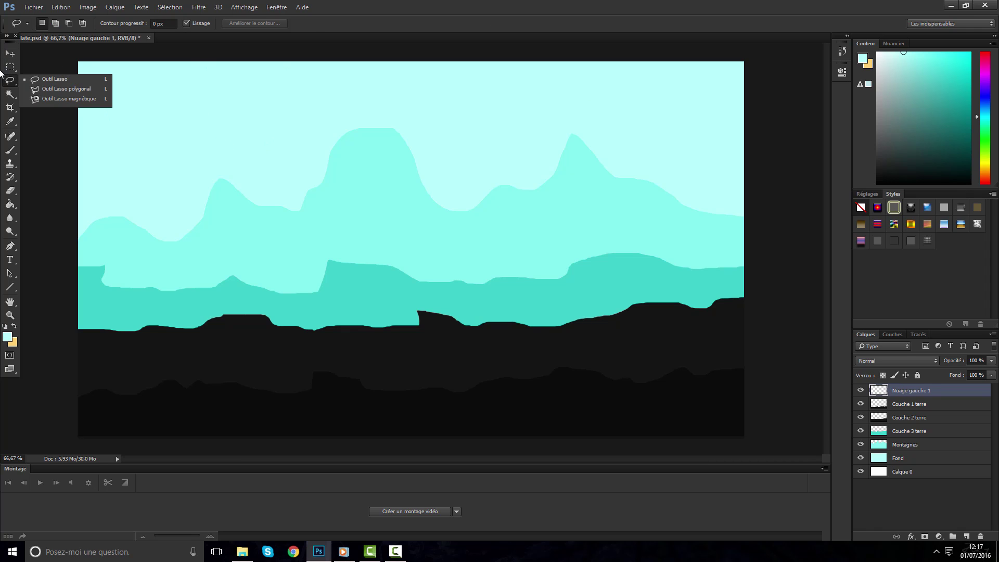
{"action": "key", "text": "m"}
{"action": "left_click_drag", "start_coordinate": [277, 122], "coordinate": [419, 177]}
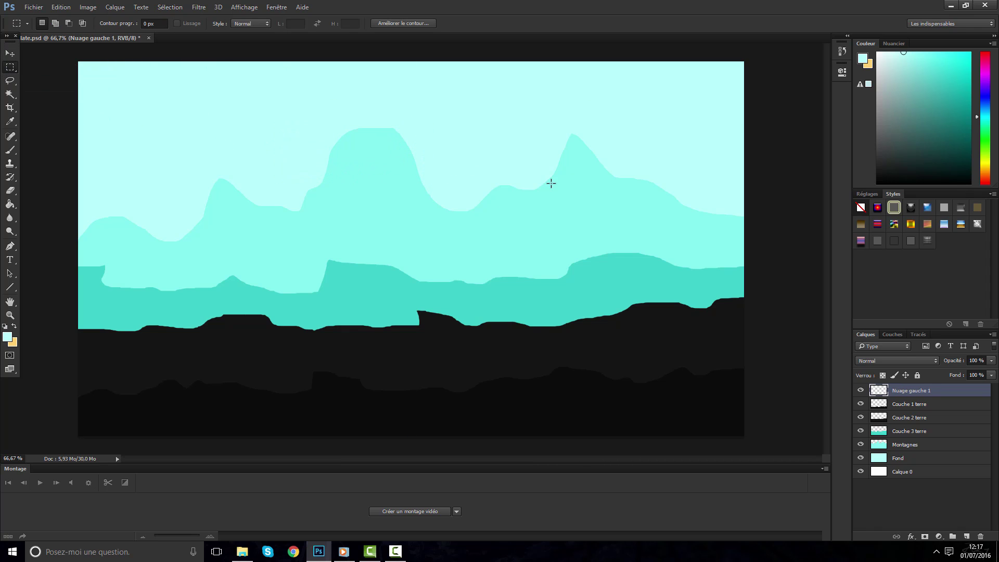
{"action": "left_click_drag", "start_coordinate": [357, 96], "coordinate": [694, 218]}
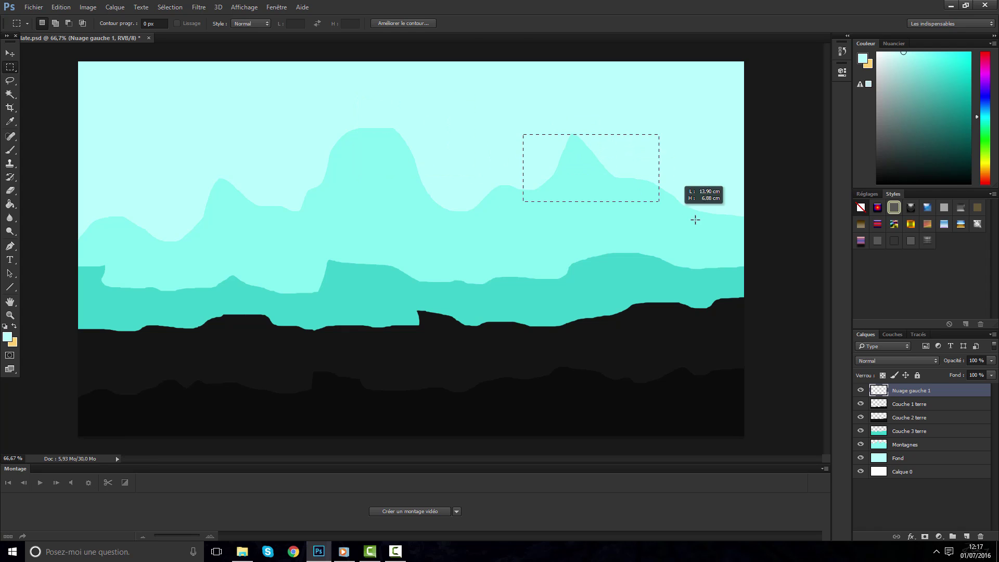
{"action": "left_click", "coordinate": [801, 323]}
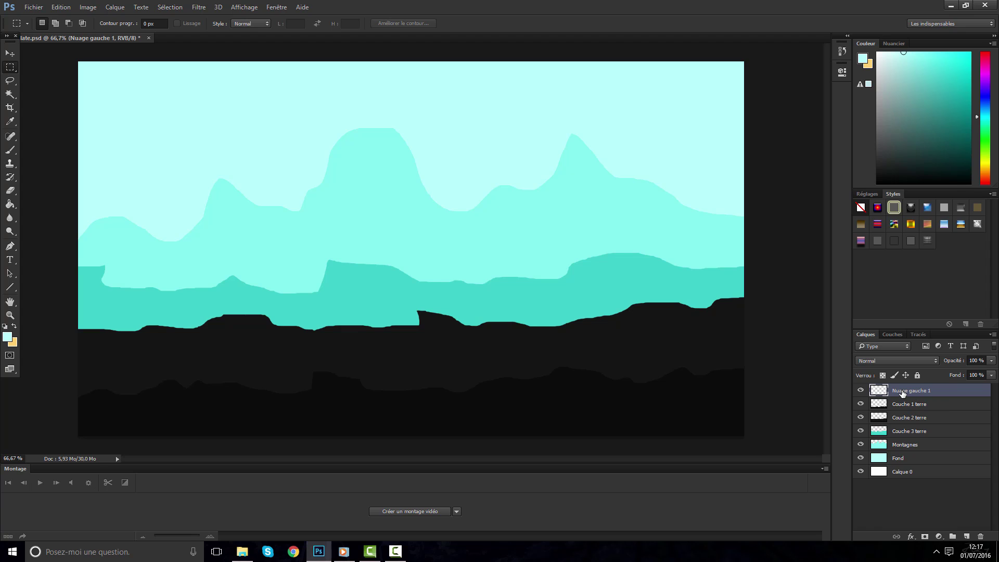
Move the Nuage gauche 1 layer between Couche 3 terre and Montagnes and leave it selected
{"action": "left_click_drag", "start_coordinate": [901, 392], "coordinate": [915, 444]}
{"action": "left_click", "coordinate": [908, 420]}
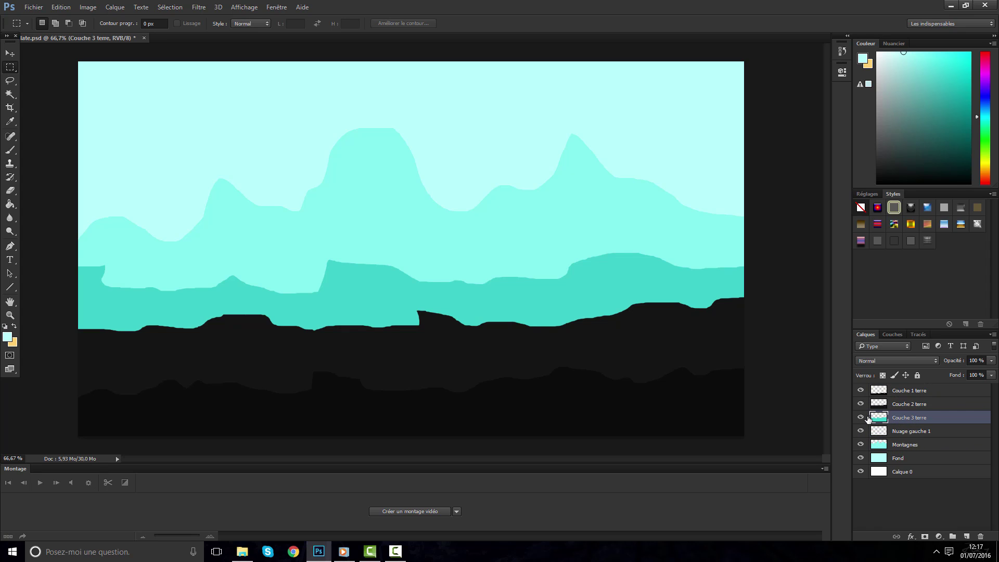
{"action": "left_click", "coordinate": [903, 443]}
{"action": "left_click", "coordinate": [899, 431]}
{"action": "left_click", "coordinate": [899, 446]}
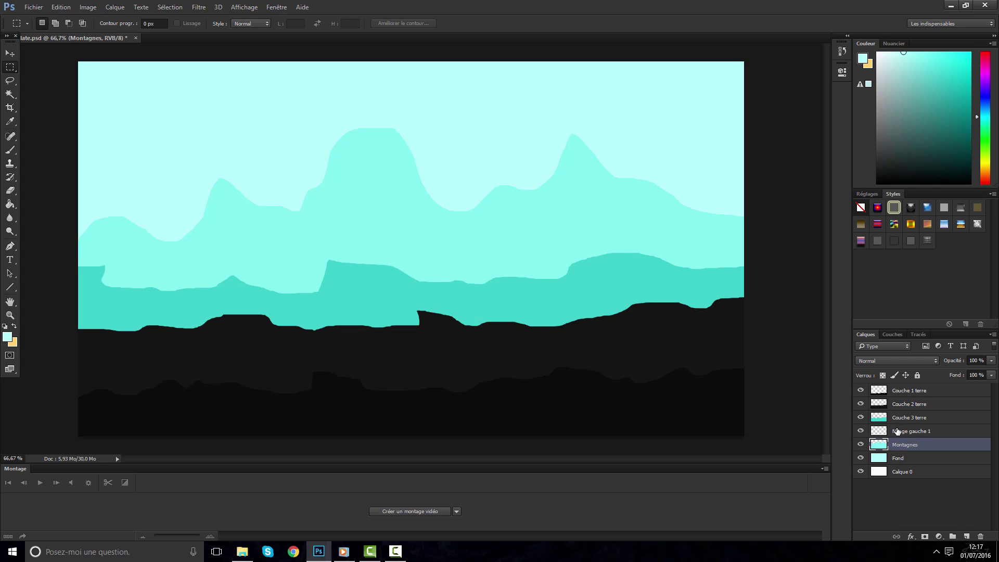
{"action": "left_click", "coordinate": [897, 430]}
{"action": "left_click", "coordinate": [899, 445]}
{"action": "left_click", "coordinate": [900, 431]}
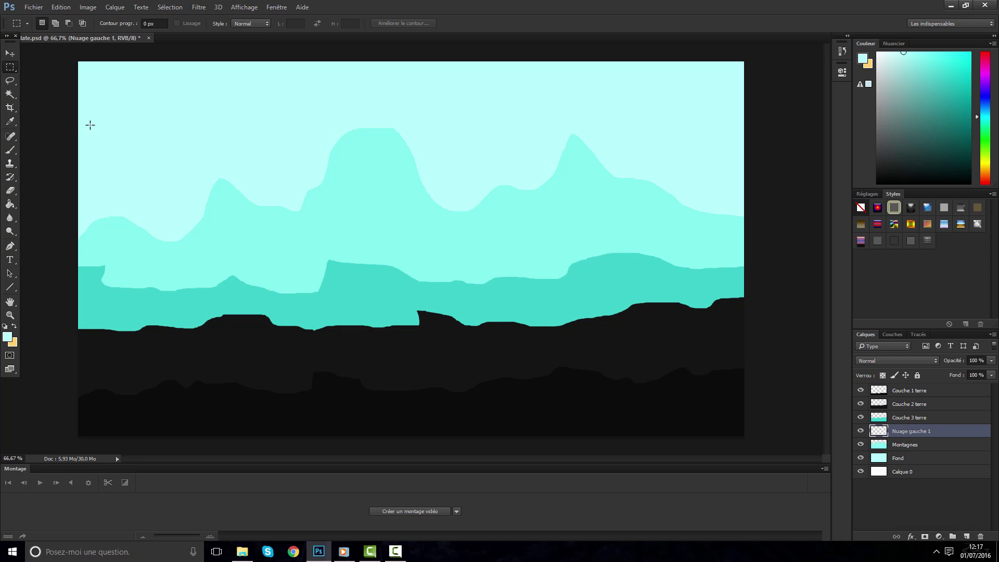
Smooth the notch on the left slope of the tall central mountain on the Montagnes layer using the Lasso
{"action": "left_click", "coordinate": [9, 80]}
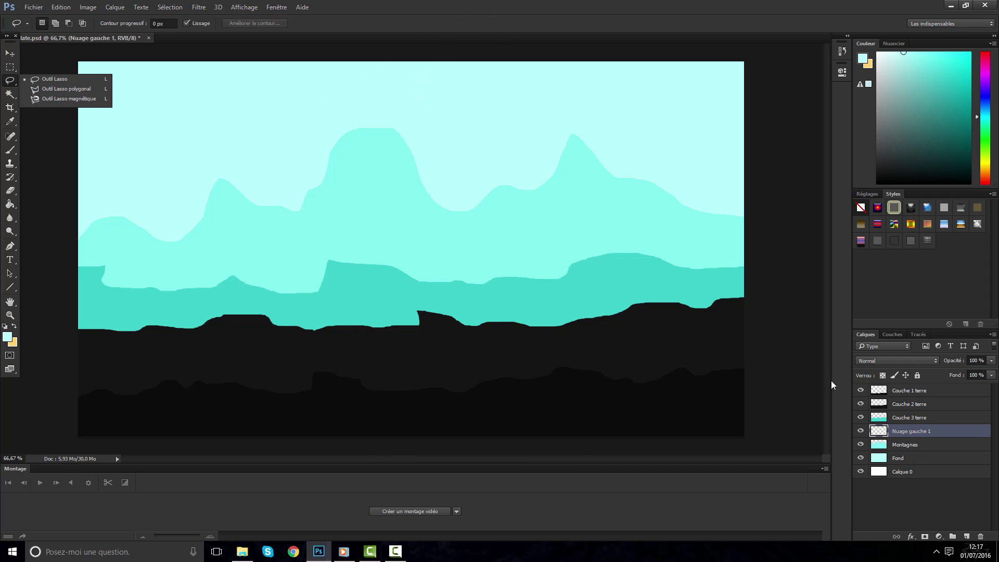
{"action": "left_click", "coordinate": [895, 446]}
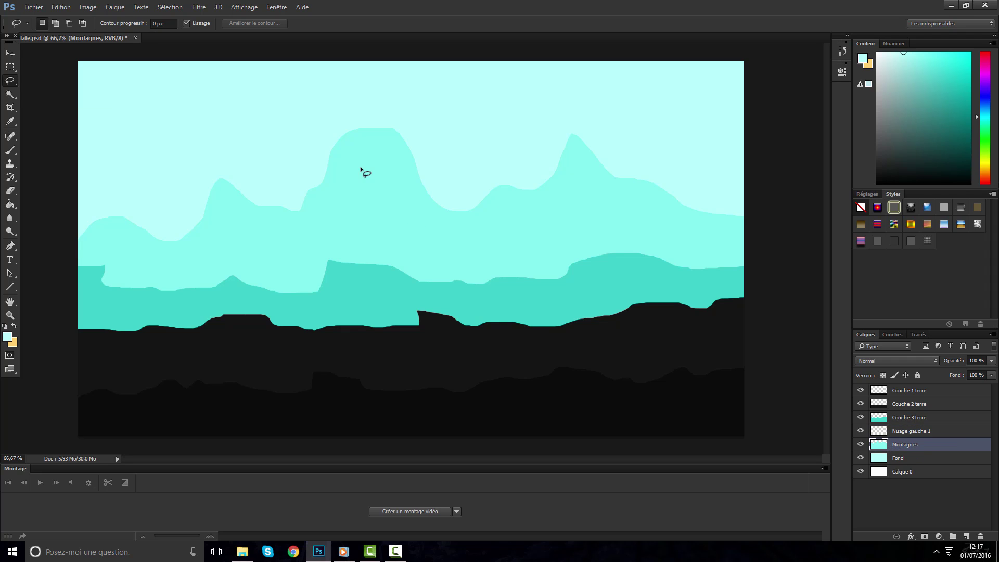
{"action": "mouse_move", "coordinate": [360, 125]}
{"action": "left_mouse_down"}
{"action": "mouse_move", "coordinate": [406, 147]}
{"action": "mouse_move", "coordinate": [424, 189]}
{"action": "mouse_move", "coordinate": [442, 167]}
{"action": "left_mouse_up"}
{"action": "left_click", "coordinate": [391, 140]}
{"action": "mouse_move", "coordinate": [368, 124]}
{"action": "left_mouse_down"}
{"action": "mouse_move", "coordinate": [318, 190]}
{"action": "mouse_move", "coordinate": [289, 209]}
{"action": "mouse_move", "coordinate": [273, 137]}
{"action": "mouse_move", "coordinate": [345, 95]}
{"action": "left_mouse_up"}
{"action": "left_click", "coordinate": [345, 95]}
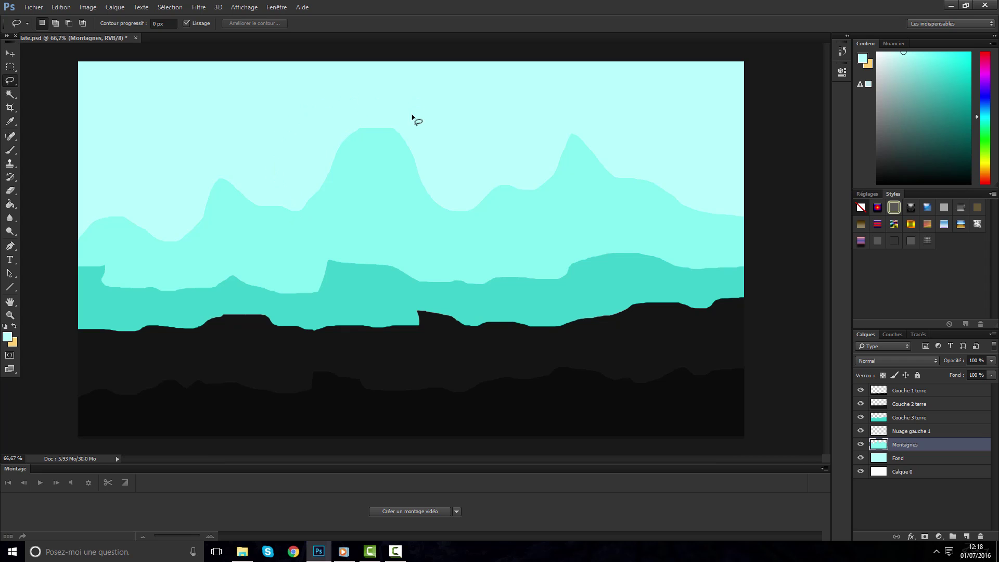
Reshape the flat summit of the tall central mountain on the Montagnes layer into a rounded peak with the Lasso
{"action": "mouse_move", "coordinate": [359, 129]}
{"action": "left_mouse_down"}
{"action": "mouse_move", "coordinate": [388, 138]}
{"action": "mouse_move", "coordinate": [419, 178]}
{"action": "mouse_move", "coordinate": [468, 174]}
{"action": "left_mouse_up"}
{"action": "left_click", "coordinate": [354, 122]}
{"action": "mouse_move", "coordinate": [350, 133]}
{"action": "left_mouse_down"}
{"action": "mouse_move", "coordinate": [377, 134]}
{"action": "mouse_move", "coordinate": [421, 171]}
{"action": "mouse_move", "coordinate": [412, 96]}
{"action": "mouse_move", "coordinate": [350, 89]}
{"action": "left_mouse_up"}
{"action": "left_click", "coordinate": [350, 89]}
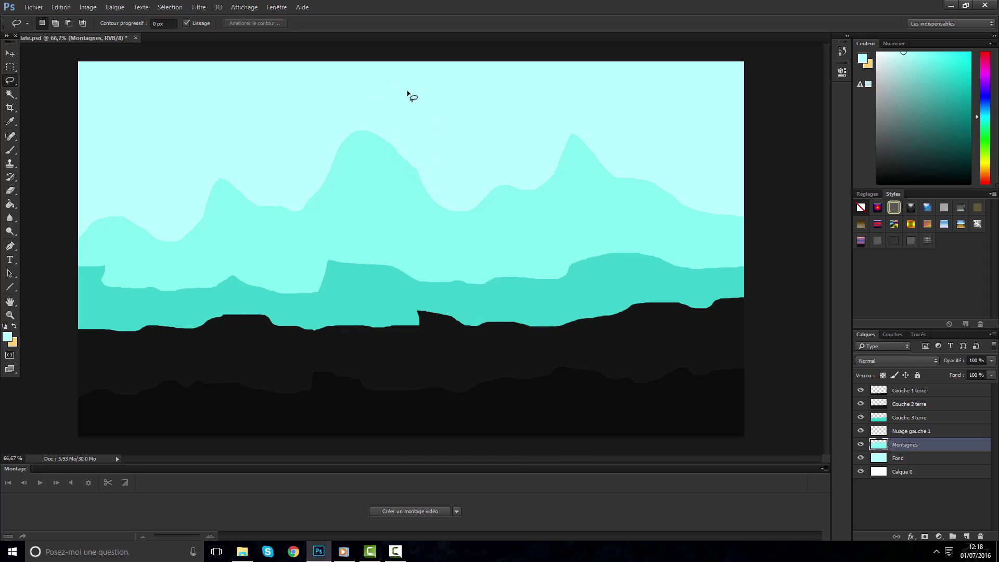
Smooth the bumps along the right slope of the central mountain with small Lasso cuts
{"action": "key", "text": "ctrl+plus"}
{"action": "key", "text": "ctrl+plus"}
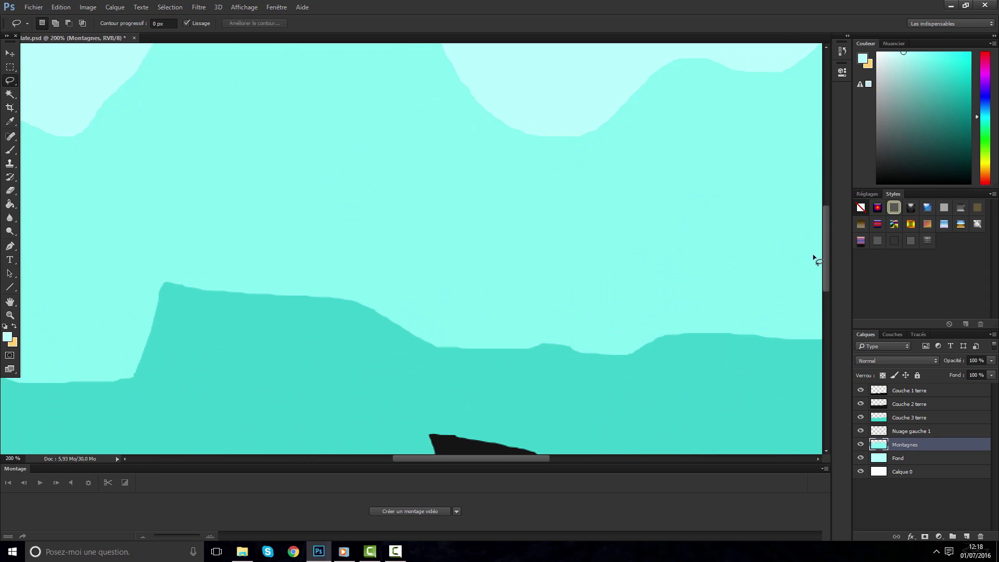
{"action": "scroll", "coordinate": [822, 247], "scroll_direction": "up", "scroll_amount": 5}
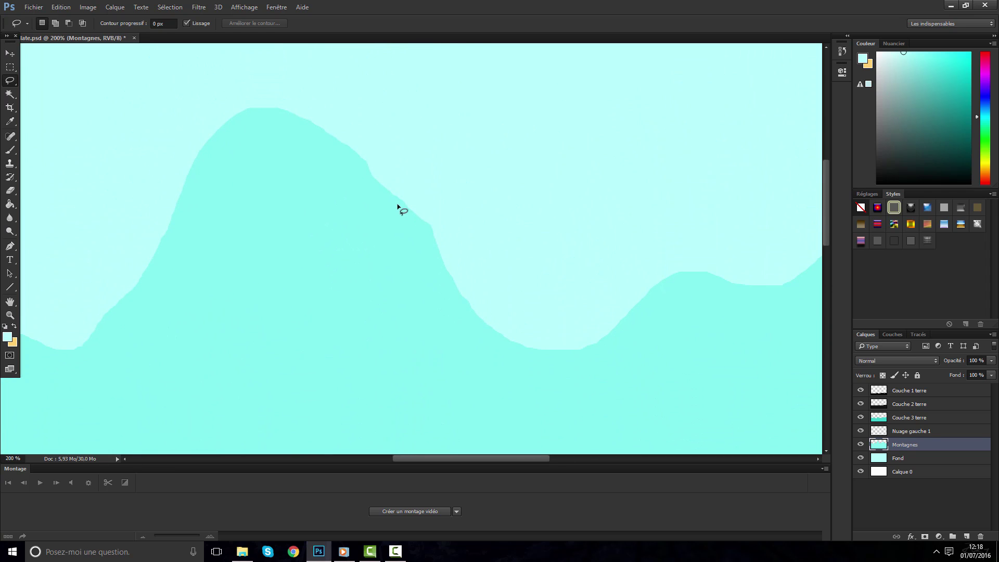
{"action": "left_click_drag", "start_coordinate": [387, 190], "coordinate": [393, 193]}
{"action": "mouse_move", "coordinate": [409, 210]}
{"action": "left_mouse_down"}
{"action": "mouse_move", "coordinate": [445, 259]}
{"action": "mouse_move", "coordinate": [486, 274]}
{"action": "mouse_move", "coordinate": [511, 203]}
{"action": "left_mouse_up"}
{"action": "left_click", "coordinate": [420, 196]}
{"action": "mouse_move", "coordinate": [359, 150]}
{"action": "left_mouse_down"}
{"action": "mouse_move", "coordinate": [369, 171]}
{"action": "mouse_move", "coordinate": [401, 185]}
{"action": "mouse_move", "coordinate": [447, 136]}
{"action": "left_mouse_up"}
{"action": "left_click", "coordinate": [450, 172]}
{"action": "key", "text": "ctrl+minus"}
{"action": "key", "text": "ctrl+minus"}
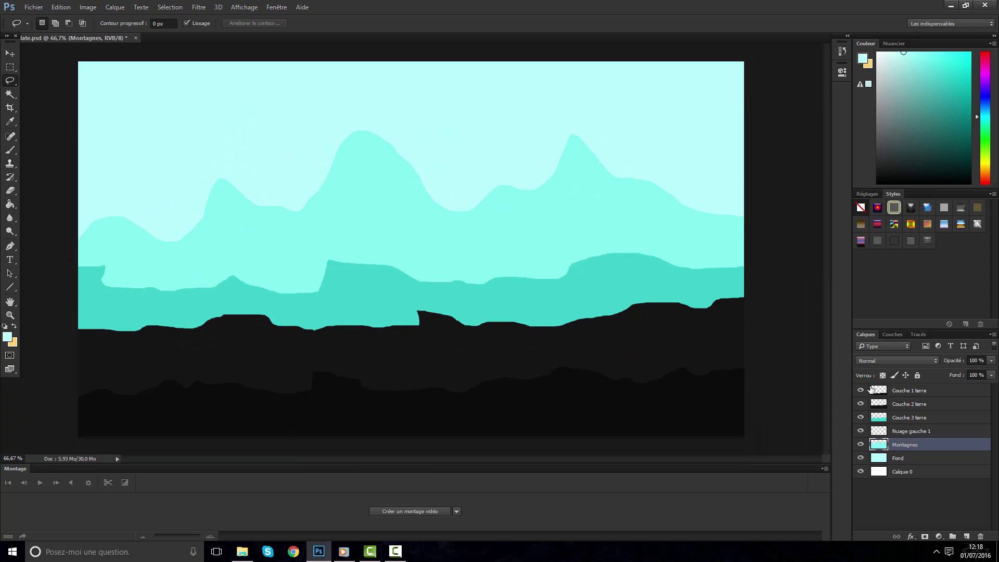
Select the Nuage gauche 1 layer and set the foreground colour to a paler cyan than the sky
{"action": "left_click", "coordinate": [894, 432]}
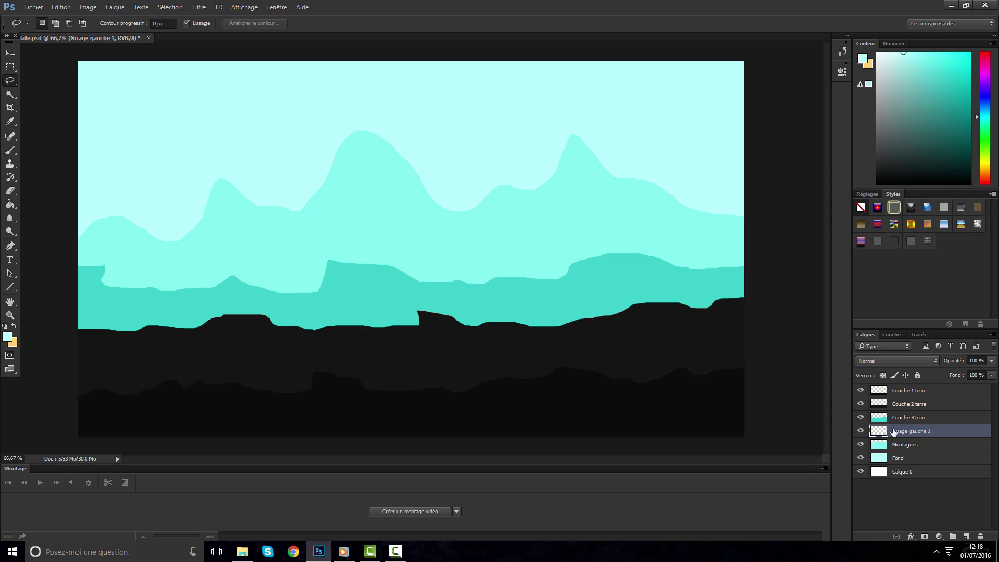
{"action": "left_click", "coordinate": [6, 336]}
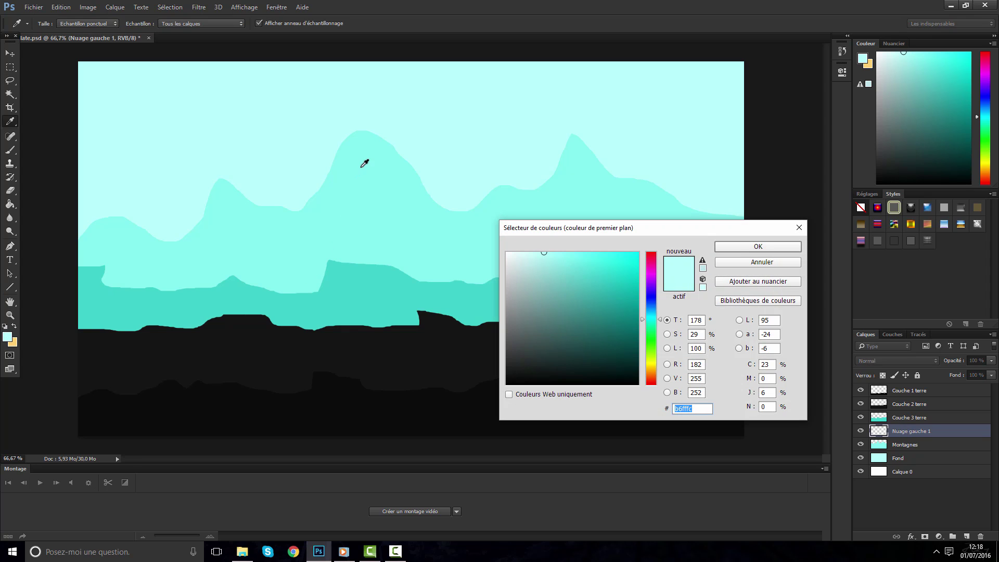
{"action": "left_click", "coordinate": [364, 164]}
{"action": "left_click_drag", "start_coordinate": [574, 260], "coordinate": [534, 251]}
{"action": "left_click", "coordinate": [722, 246]}
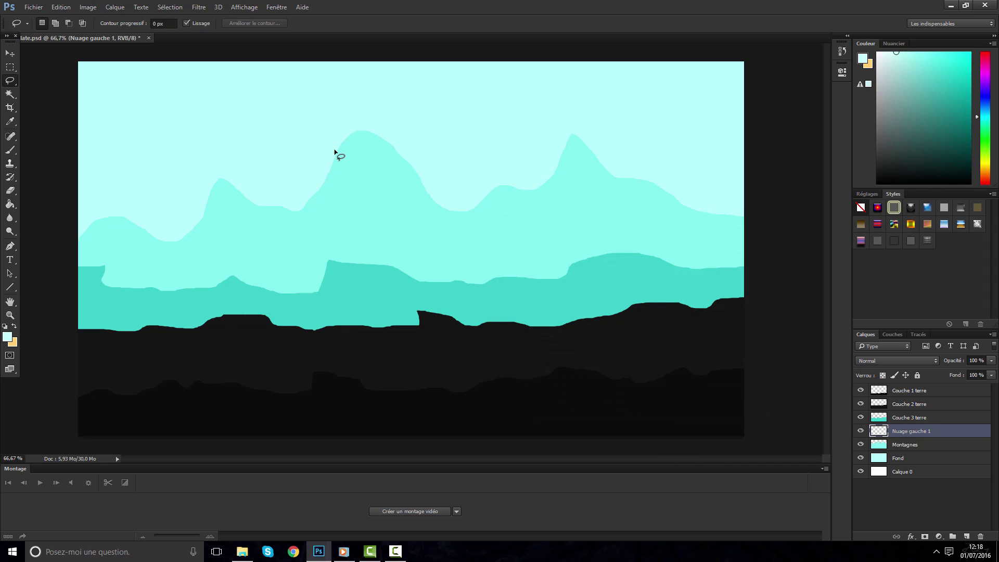
Lasso thin horizontal cloud streaks across the central mountain's summit, fill them with the Brush and deselect
{"action": "mouse_move", "coordinate": [334, 150]}
{"action": "left_mouse_down"}
{"action": "mouse_move", "coordinate": [399, 150]}
{"action": "mouse_move", "coordinate": [302, 144]}
{"action": "mouse_move", "coordinate": [414, 150]}
{"action": "mouse_move", "coordinate": [341, 160]}
{"action": "mouse_move", "coordinate": [410, 163]}
{"action": "left_mouse_up"}
{"action": "left_click", "coordinate": [10, 150]}
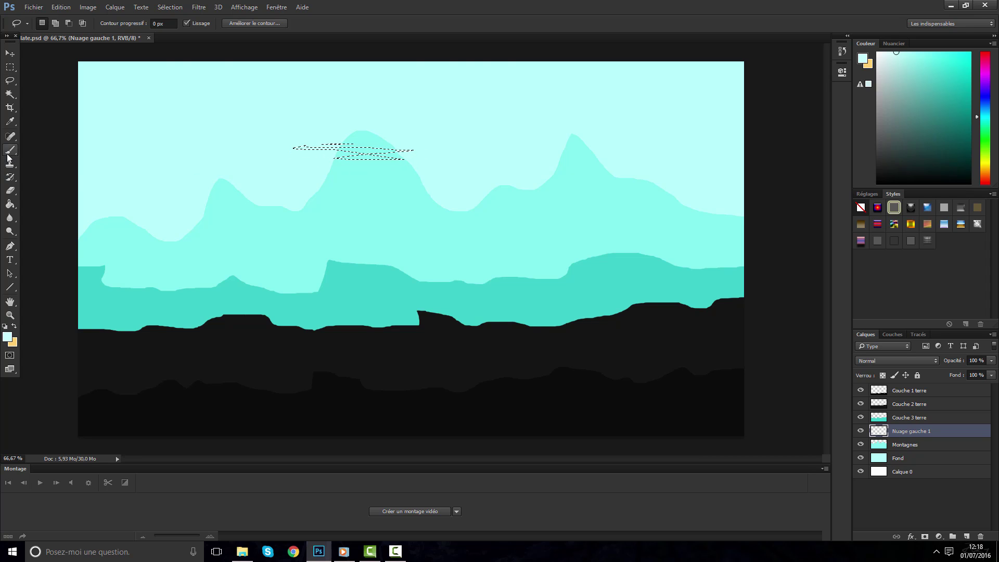
{"action": "left_click", "coordinate": [235, 198]}
{"action": "key", "text": "m"}
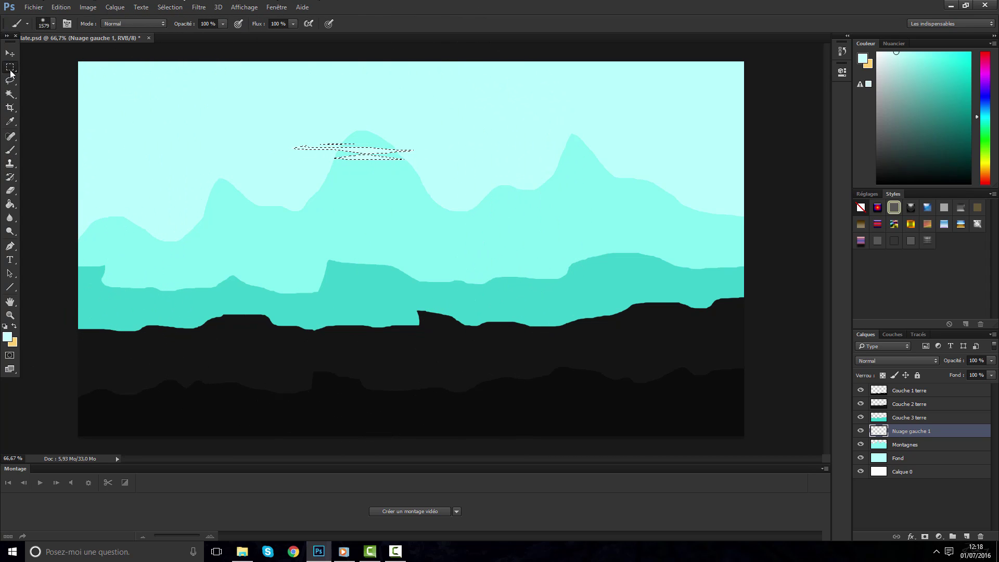
{"action": "key", "text": "ctrl+d"}
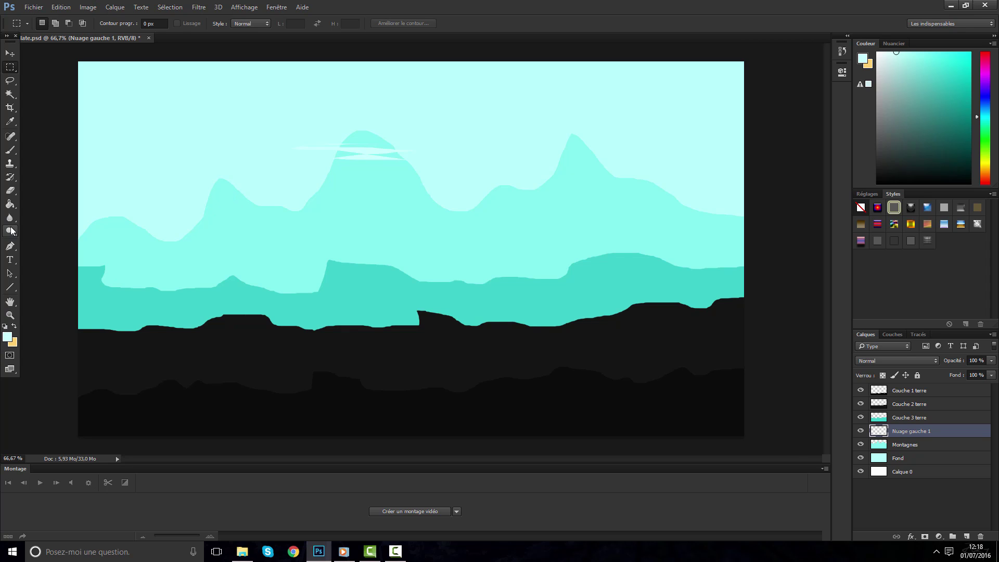
Recolour the cloud streaks with #effffe, deselect them and shift the cloud slightly right
{"action": "left_click", "coordinate": [878, 430], "text": "ctrl"}
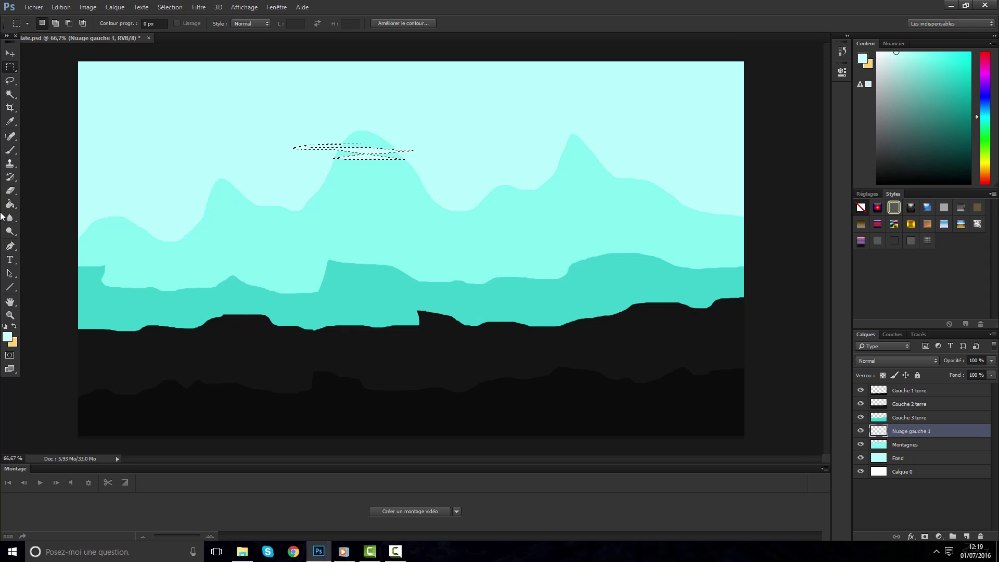
{"action": "left_click", "coordinate": [6, 337]}
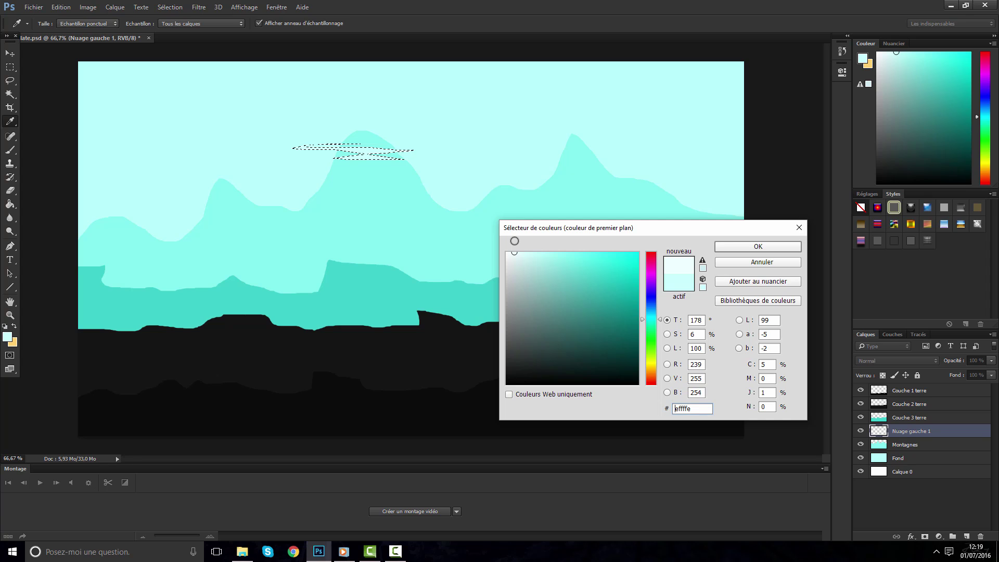
{"action": "key", "text": "Return"}
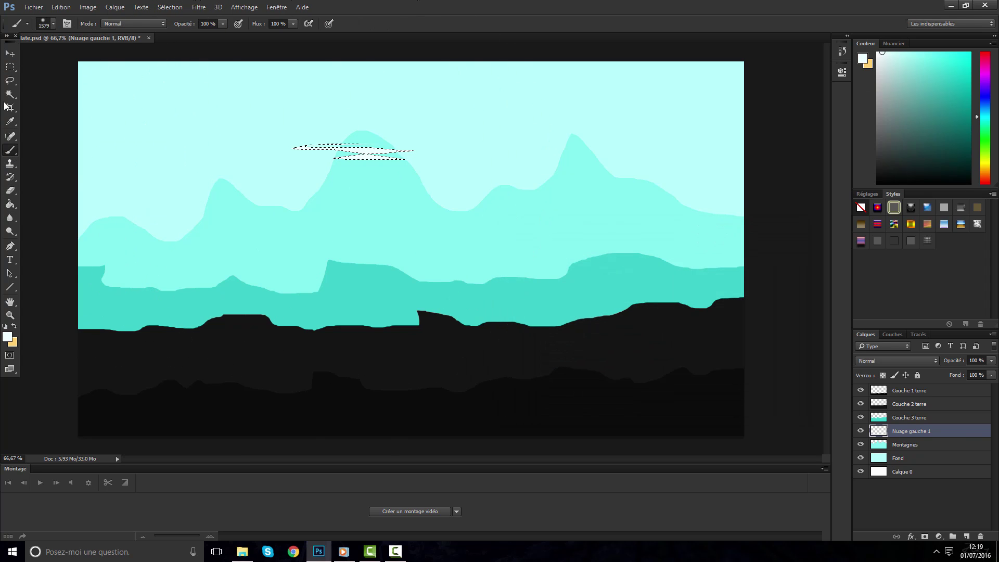
{"action": "left_click", "coordinate": [10, 67]}
{"action": "left_click", "coordinate": [132, 173]}
{"action": "left_click", "coordinate": [10, 54]}
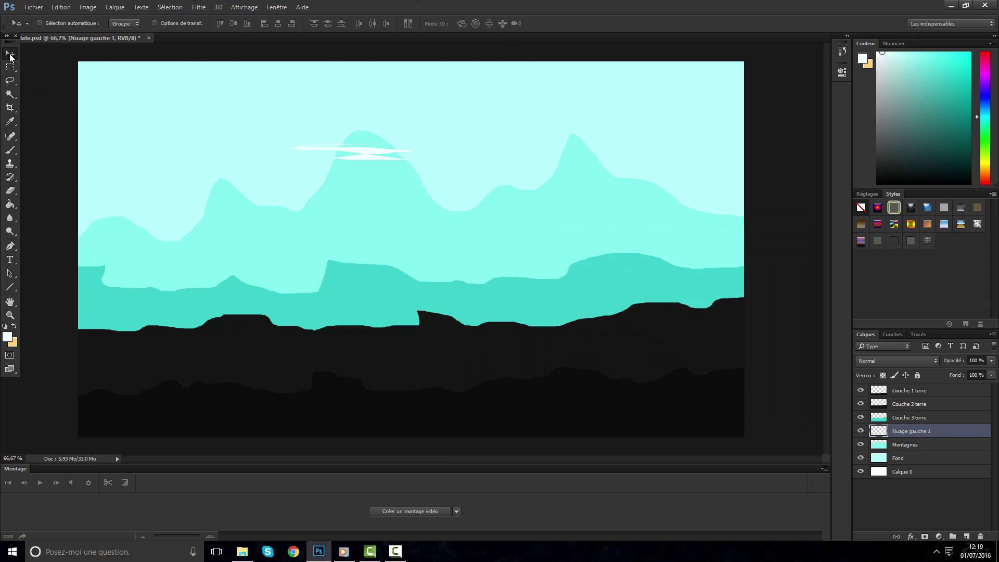
{"action": "left_click_drag", "start_coordinate": [378, 158], "coordinate": [394, 158]}
Add a second layer named Nuage gauche 1 and place the empty layer between Montagnes and Fond
{"action": "left_click", "coordinate": [966, 535]}
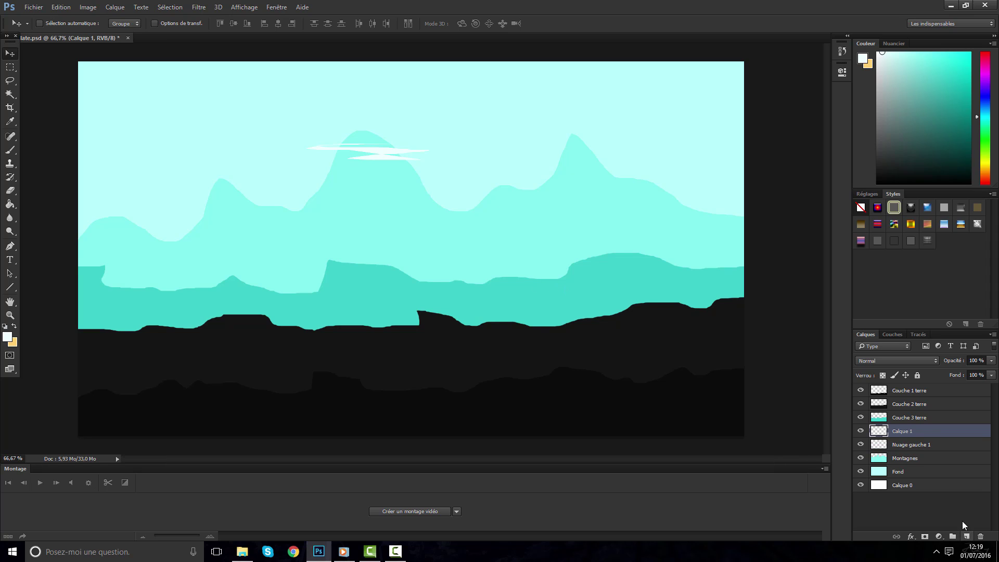
{"action": "double_click", "coordinate": [893, 432]}
{"action": "type", "text": "Nuage gauche 1"}
{"action": "key", "text": "Return"}
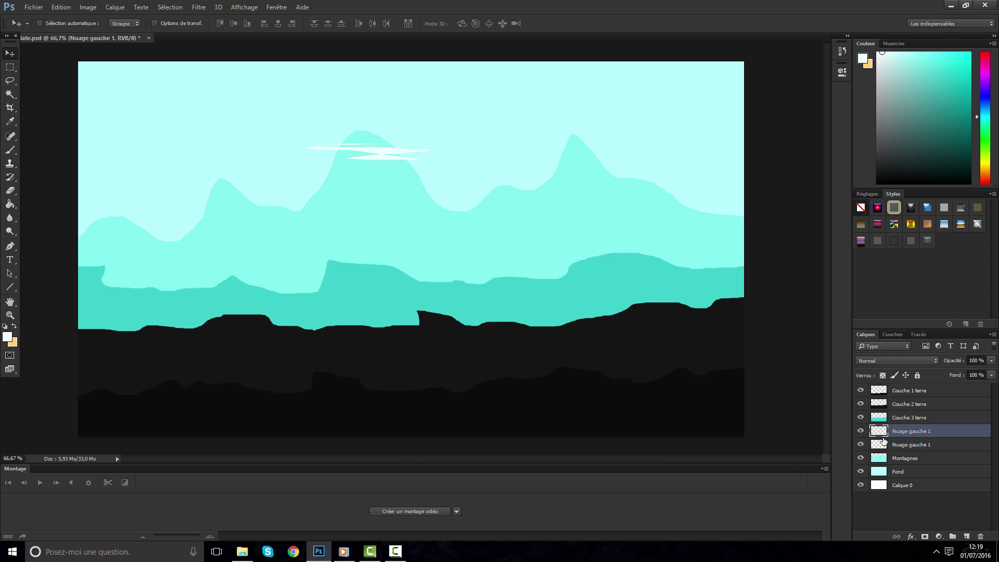
{"action": "left_click", "coordinate": [865, 444]}
{"action": "left_click", "coordinate": [879, 445]}
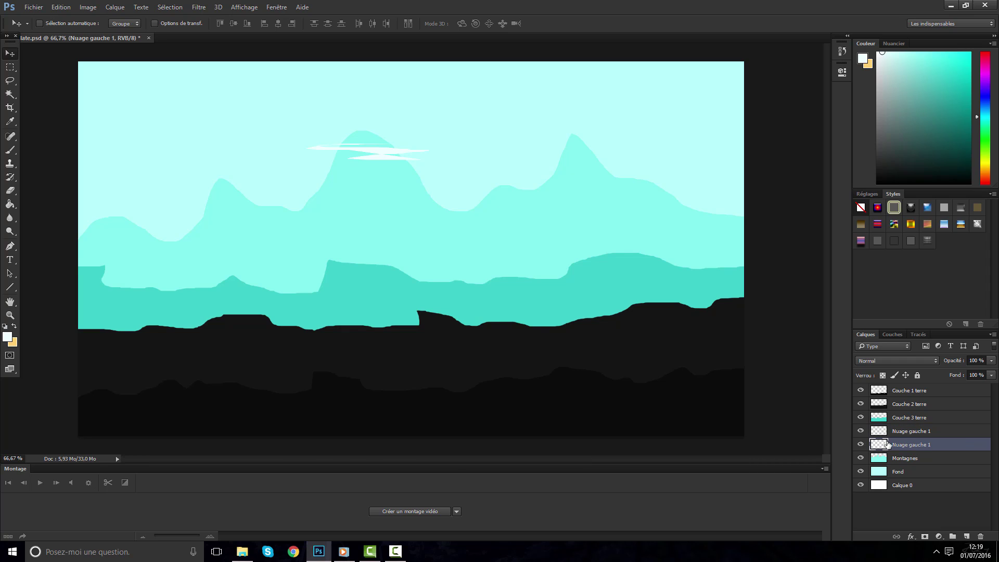
{"action": "left_click_drag", "start_coordinate": [889, 445], "coordinate": [914, 461]}
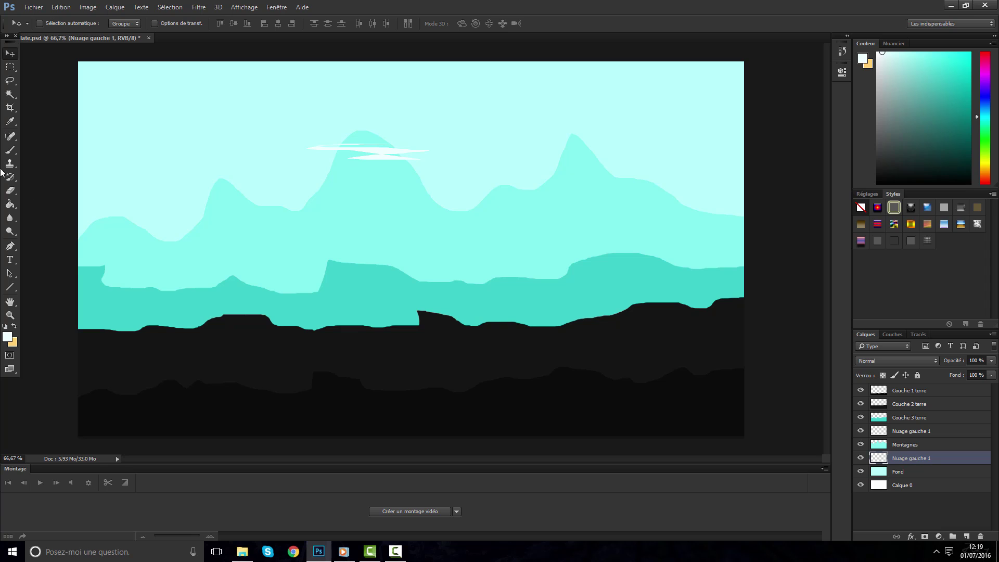
Lasso and paint thin near-white cloud streaks behind the central mountain on the lower Nuage gauche 1 layer, and deselect
{"action": "left_click", "coordinate": [9, 81]}
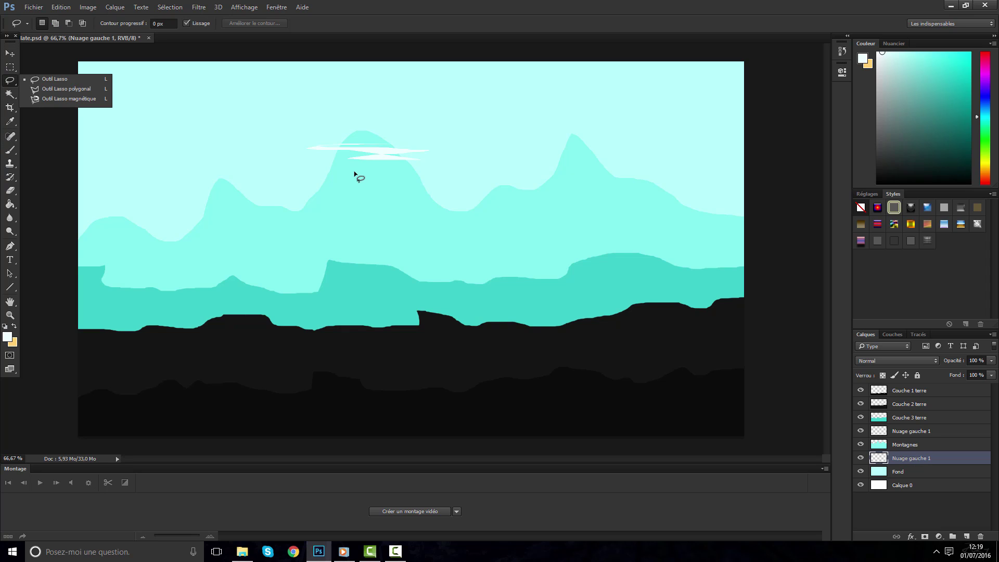
{"action": "mouse_move", "coordinate": [328, 161]}
{"action": "left_mouse_down"}
{"action": "mouse_move", "coordinate": [404, 161]}
{"action": "mouse_move", "coordinate": [299, 157]}
{"action": "mouse_move", "coordinate": [404, 156]}
{"action": "mouse_move", "coordinate": [289, 163]}
{"action": "mouse_move", "coordinate": [422, 156]}
{"action": "mouse_move", "coordinate": [271, 164]}
{"action": "left_mouse_up"}
{"action": "left_click", "coordinate": [9, 150]}
{"action": "left_click", "coordinate": [57, 144]}
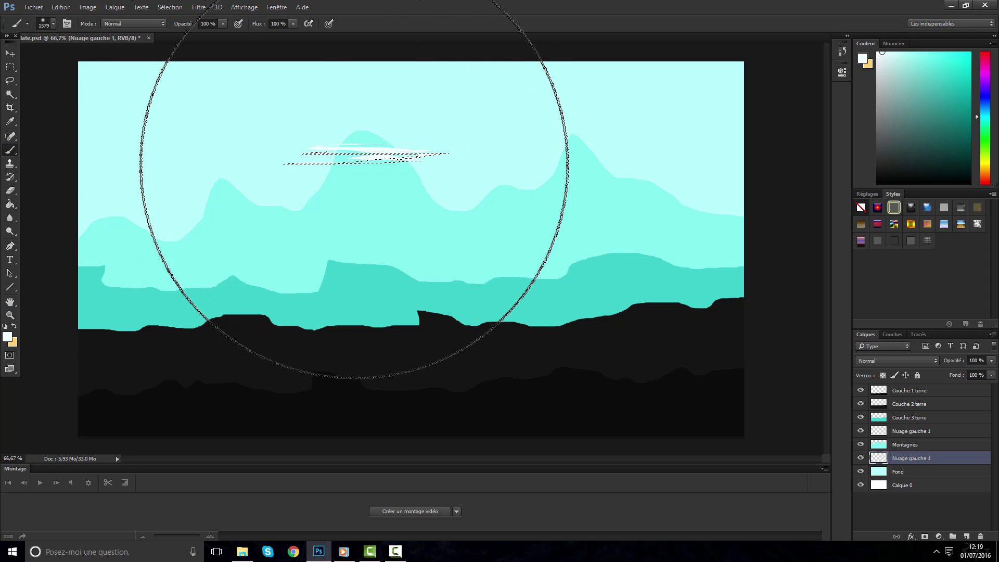
{"action": "left_click", "coordinate": [9, 66]}
{"action": "left_click", "coordinate": [190, 205]}
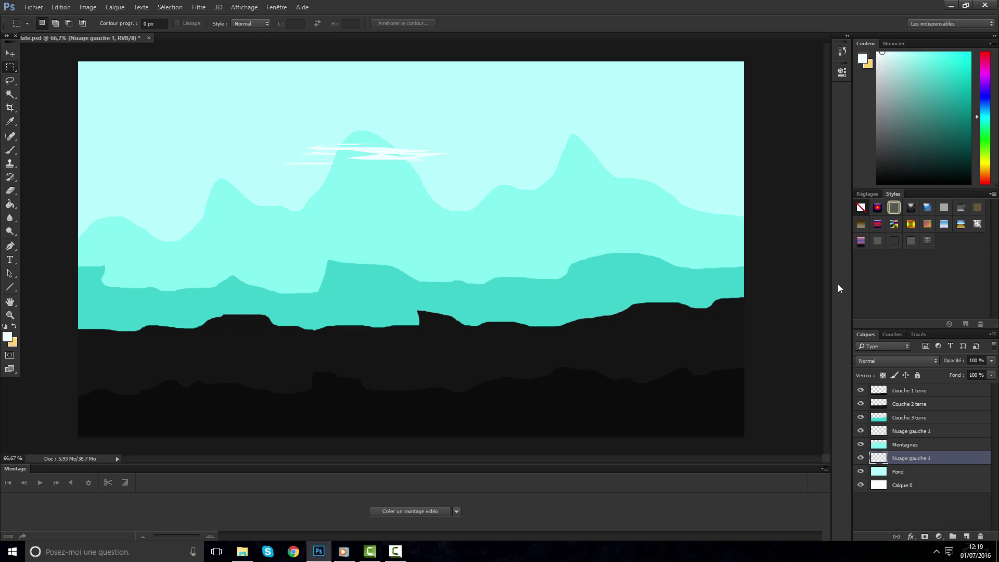
{"action": "left_click_drag", "start_coordinate": [557, 127], "coordinate": [599, 155]}
{"action": "left_click", "coordinate": [598, 155]}
Add a layer named Nuage droite 1 and place it directly above Montagnes
{"action": "left_click", "coordinate": [967, 535]}
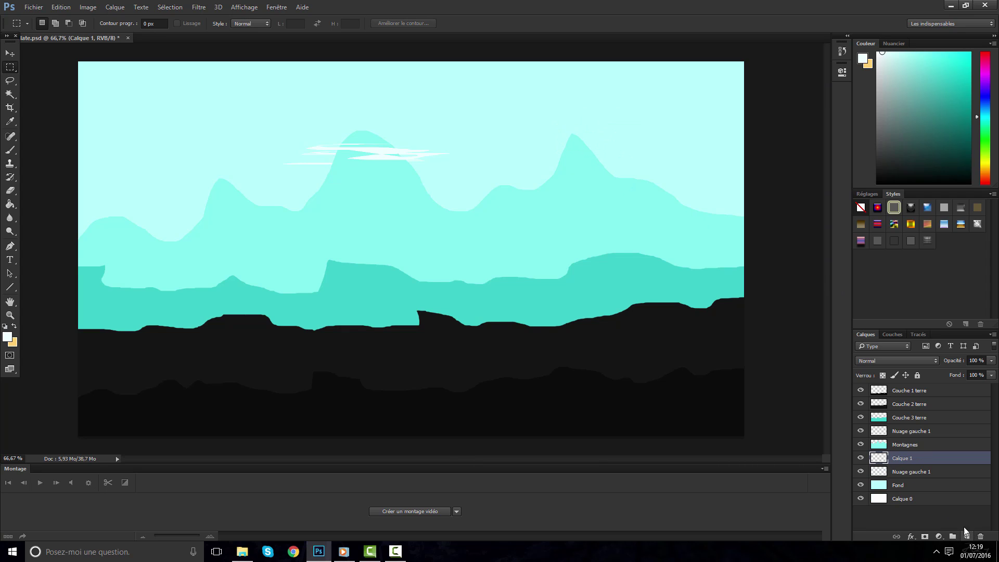
{"action": "double_click", "coordinate": [906, 457]}
{"action": "type", "text": "Nuage droite 1"}
{"action": "key", "text": "Return"}
{"action": "left_click_drag", "start_coordinate": [875, 460], "coordinate": [874, 438]}
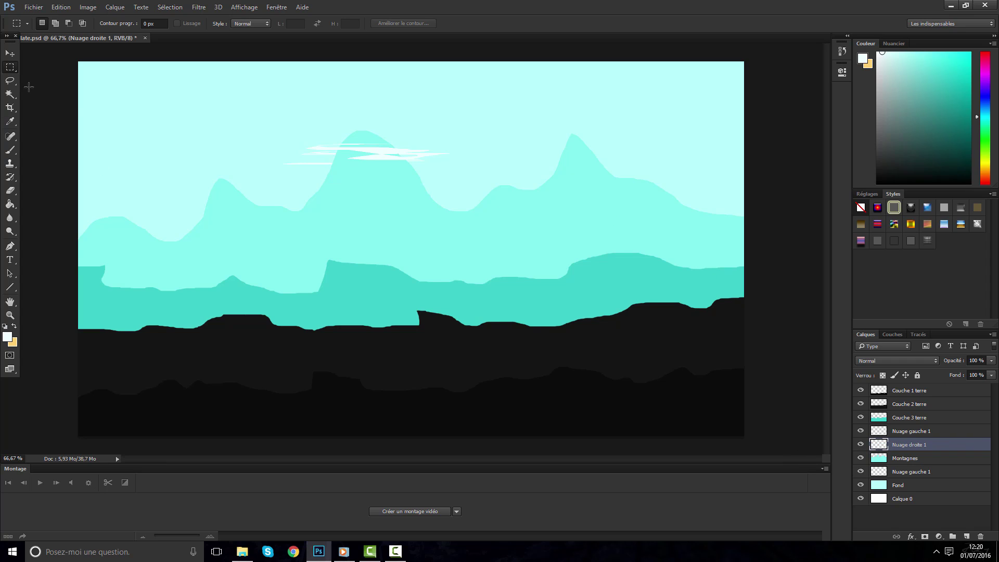
Lasso thin cloud streaks across the right-hand mountain peak on Nuage droite 1, fill them with the Brush and deselect
{"action": "left_click", "coordinate": [10, 80]}
{"action": "left_click", "coordinate": [468, 5]}
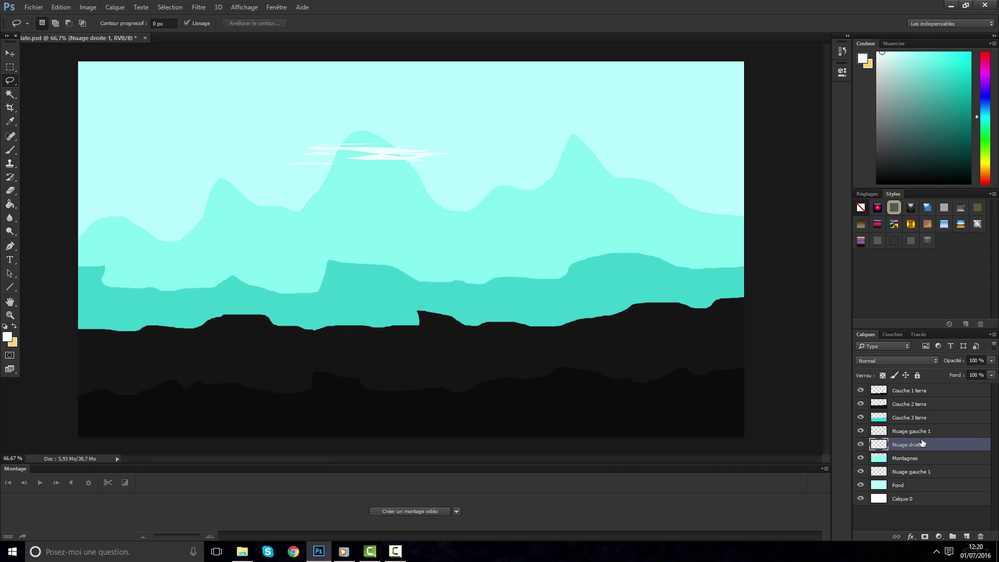
{"action": "mouse_move", "coordinate": [555, 155]}
{"action": "left_mouse_down"}
{"action": "mouse_move", "coordinate": [586, 143]}
{"action": "mouse_move", "coordinate": [657, 153]}
{"action": "mouse_move", "coordinate": [598, 146]}
{"action": "mouse_move", "coordinate": [608, 148]}
{"action": "mouse_move", "coordinate": [546, 158]}
{"action": "mouse_move", "coordinate": [621, 150]}
{"action": "mouse_move", "coordinate": [523, 160]}
{"action": "left_mouse_up"}
{"action": "left_click", "coordinate": [557, 152]}
{"action": "left_click_drag", "start_coordinate": [10, 150], "coordinate": [52, 147]}
{"action": "left_click_drag", "start_coordinate": [10, 66], "coordinate": [10, 66]}
{"action": "left_click", "coordinate": [126, 138]}
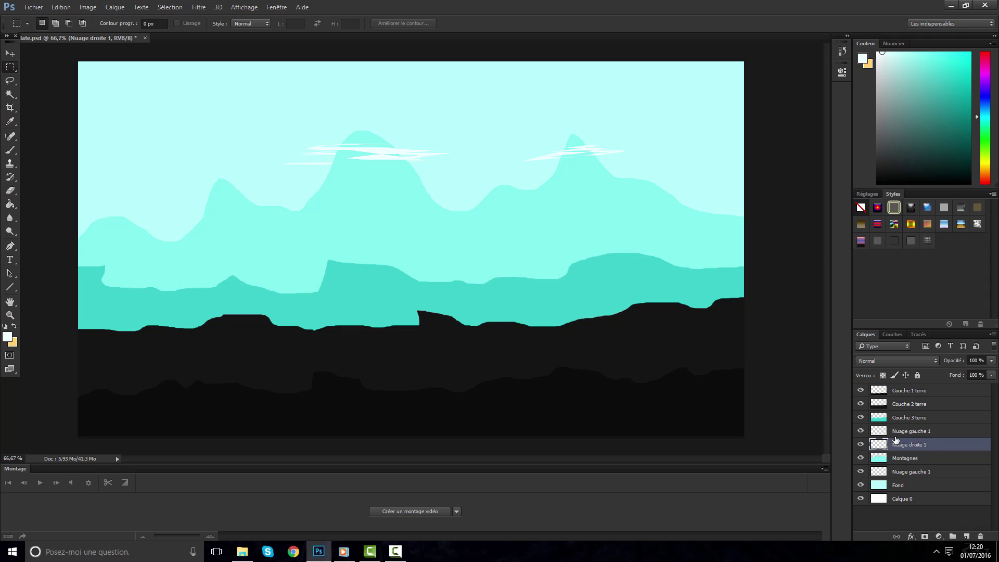
Place Nuage droite 1 directly below Montagnes and add a layer named Nuage droite 2 directly above Montagnes
{"action": "mouse_move", "coordinate": [902, 445]}
{"action": "left_mouse_down"}
{"action": "mouse_move", "coordinate": [913, 464]}
{"action": "mouse_move", "coordinate": [898, 445]}
{"action": "left_mouse_up"}
{"action": "left_click", "coordinate": [965, 535]}
{"action": "double_click", "coordinate": [900, 443]}
{"action": "type", "text": "Nuage droi"}
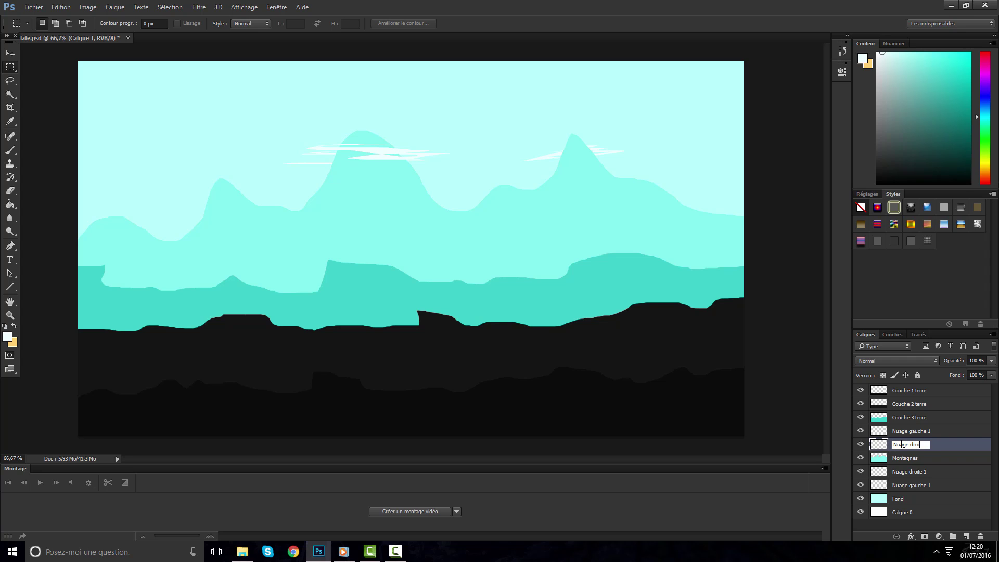
{"action": "type", "text": "te 2"}
{"action": "key", "text": "Return"}
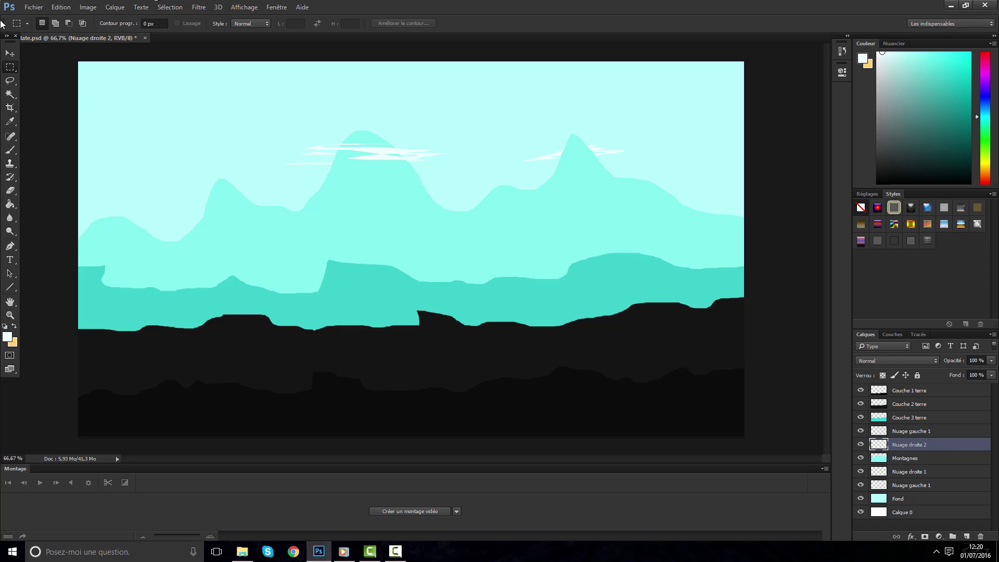
Paint a lassoed thin cloud streak across the right-hand peak on Nuage droite 2 and shift it slightly up and right
{"action": "left_click", "coordinate": [9, 80]}
{"action": "left_click_drag", "start_coordinate": [559, 154], "coordinate": [600, 155]}
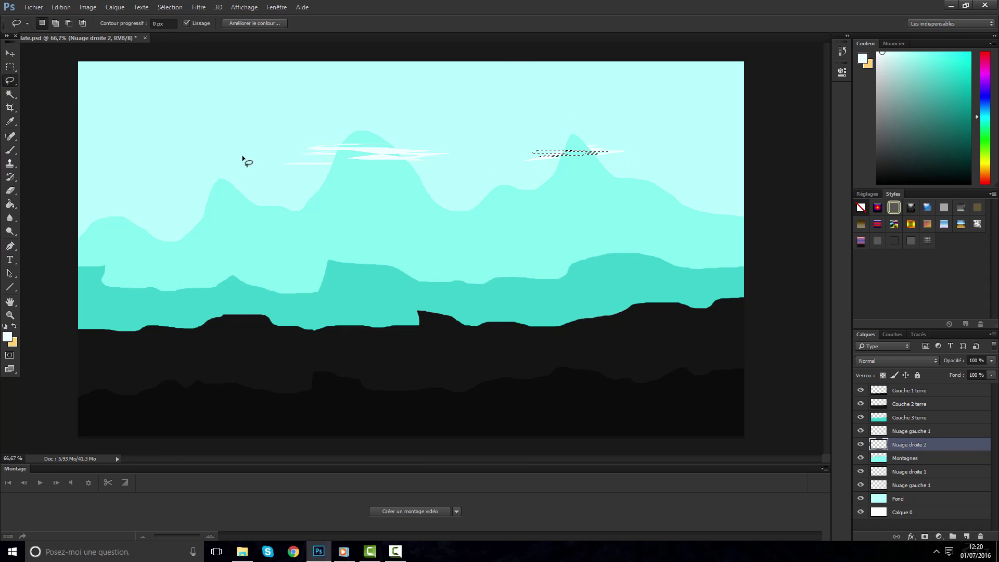
{"action": "left_click", "coordinate": [11, 149]}
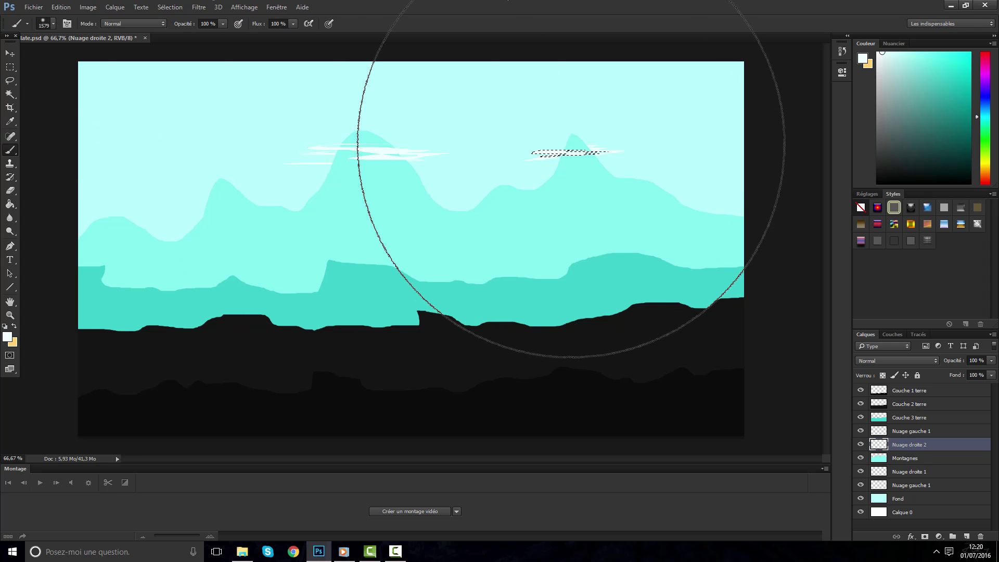
{"action": "left_click", "coordinate": [9, 80]}
{"action": "left_click", "coordinate": [10, 67]}
{"action": "left_click", "coordinate": [177, 198]}
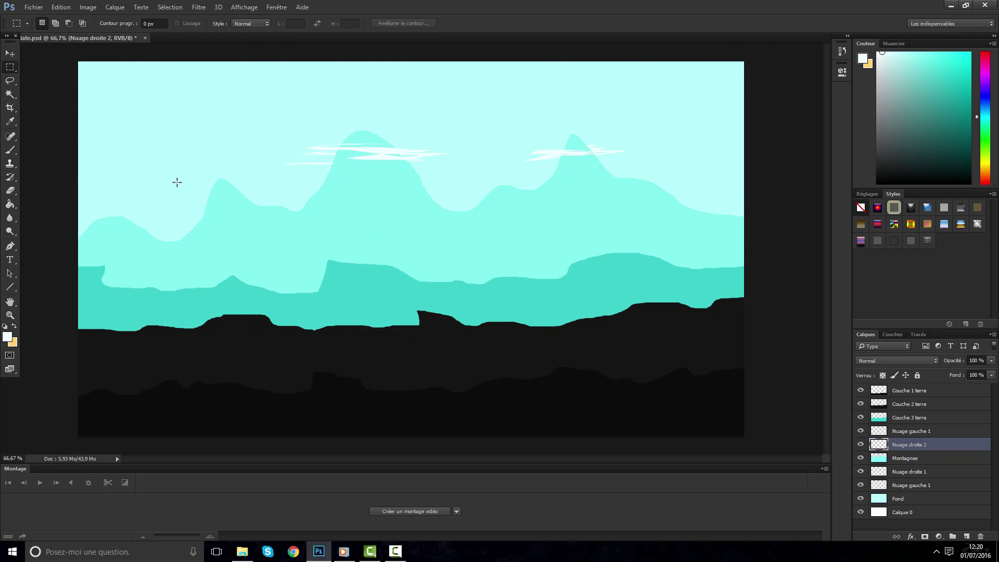
{"action": "left_click", "coordinate": [6, 52]}
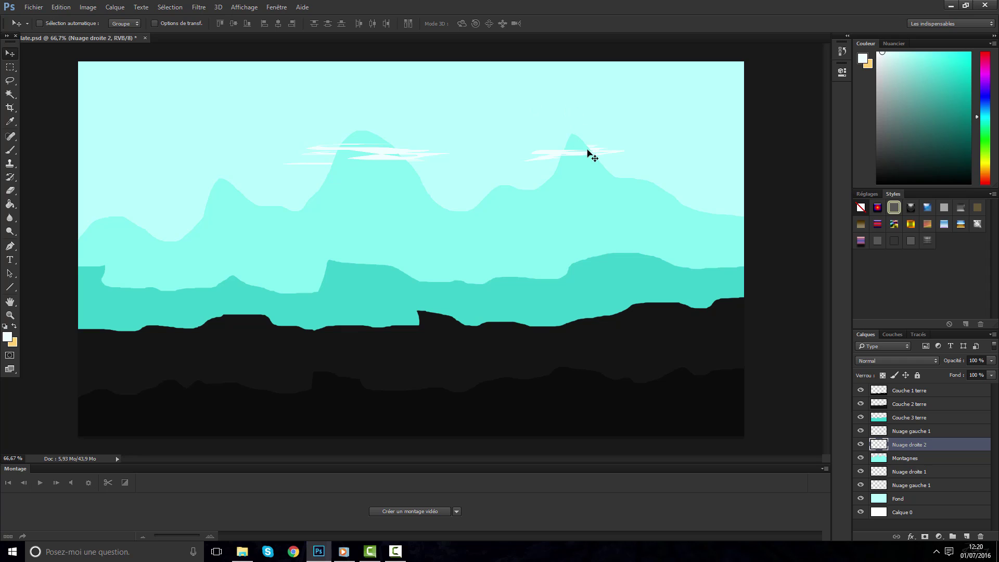
{"action": "left_click_drag", "start_coordinate": [588, 151], "coordinate": [599, 147]}
Switch to the reference video to compare the clouds, trees and birds, and return to Photoshop
{"action": "left_click", "coordinate": [343, 551]}
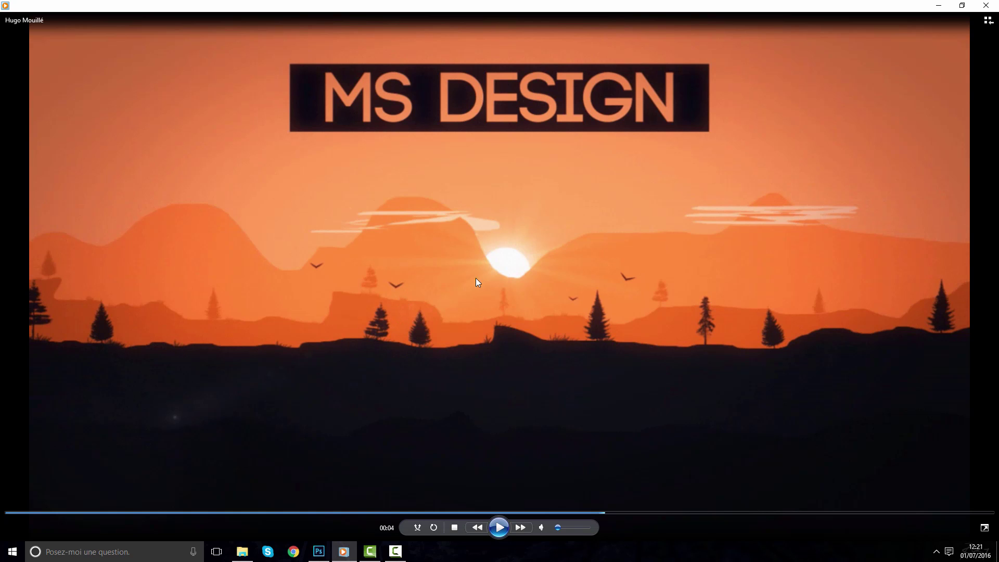
{"action": "double_click", "coordinate": [515, 5]}
{"action": "left_click", "coordinate": [791, 422]}
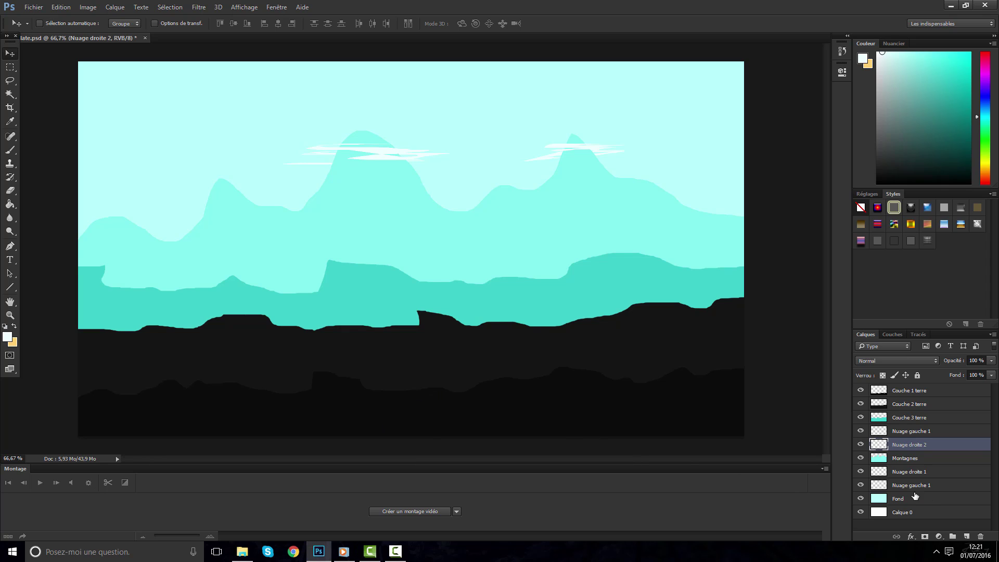
Switch to Chrome and search Google Images for tree silhouettes using "silhouette arbre"
{"action": "left_click", "coordinate": [294, 551]}
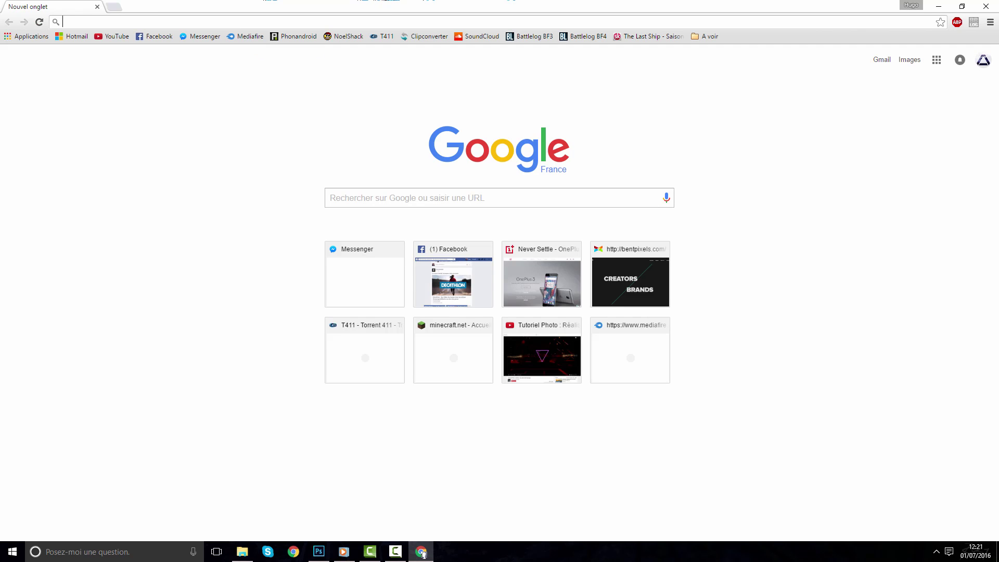
{"action": "left_click", "coordinate": [559, 204]}
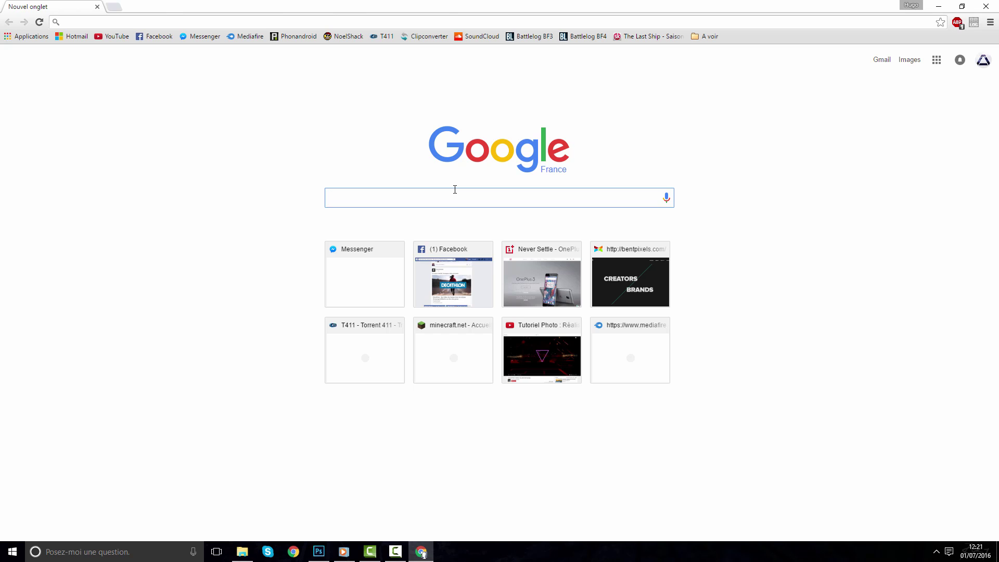
{"action": "type", "text": "silhout"}
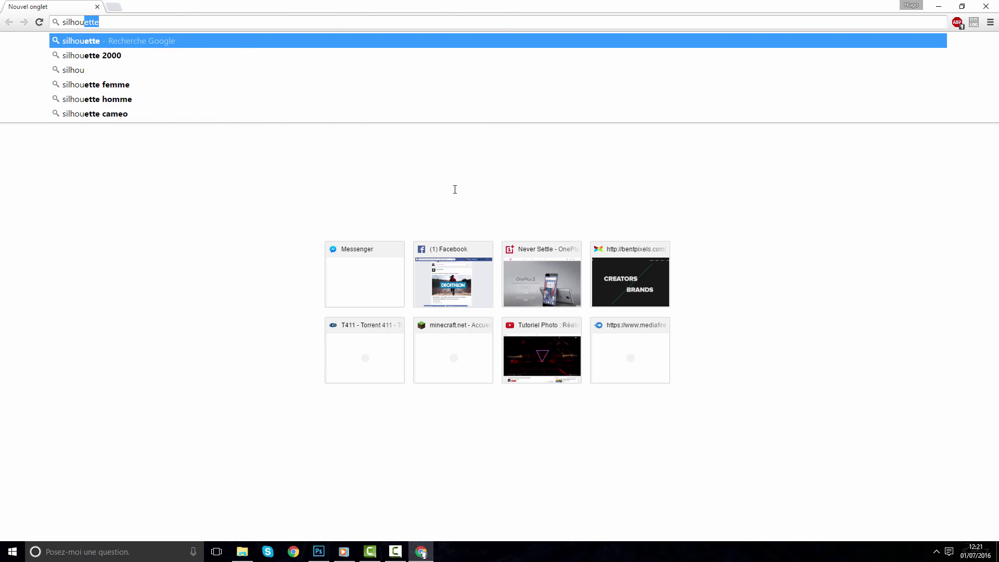
{"action": "type", "text": "te"}
{"action": "key", "text": "BackSpace"}
{"action": "key", "text": "BackSpace"}
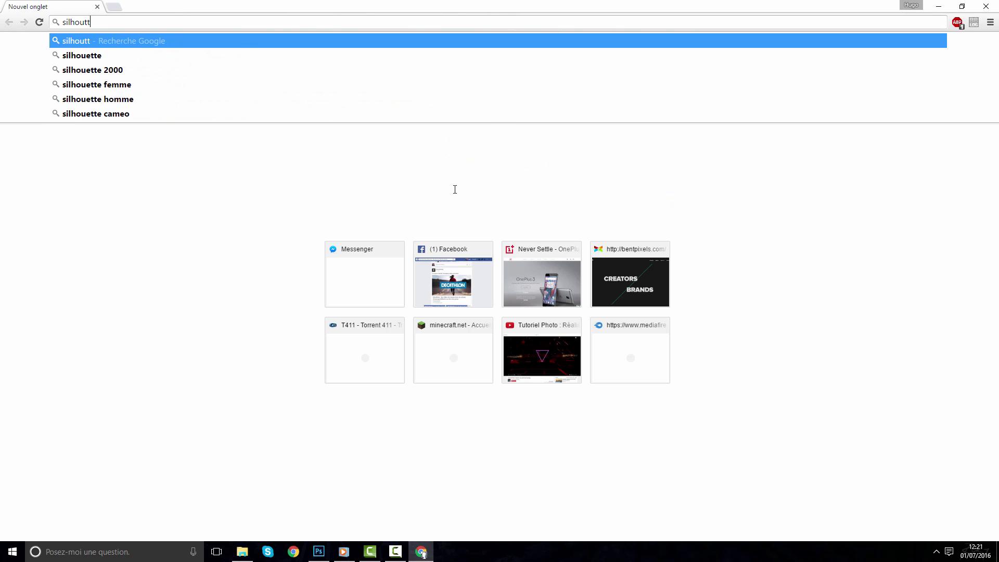
{"action": "type", "text": "te arbre"}
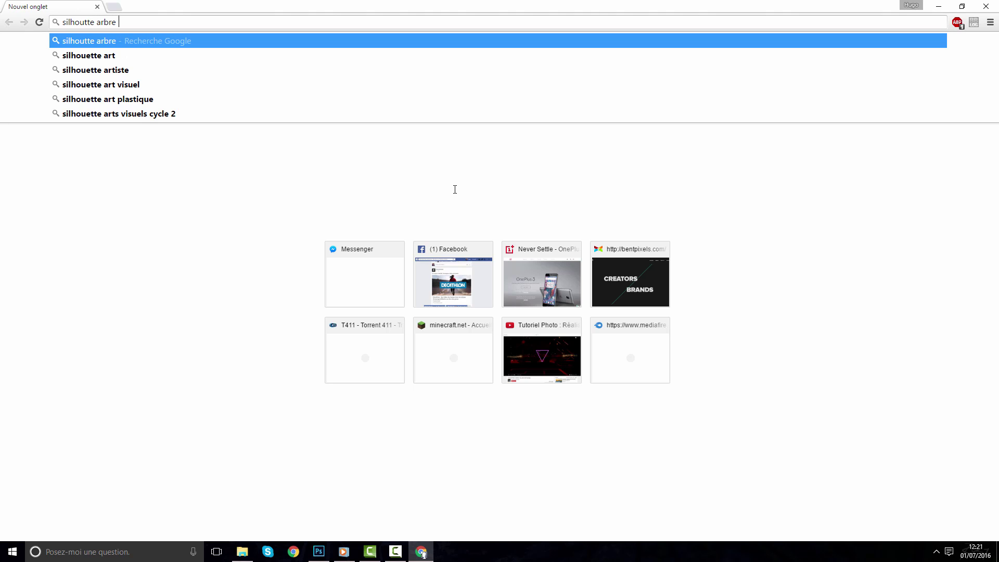
{"action": "key", "text": "Return"}
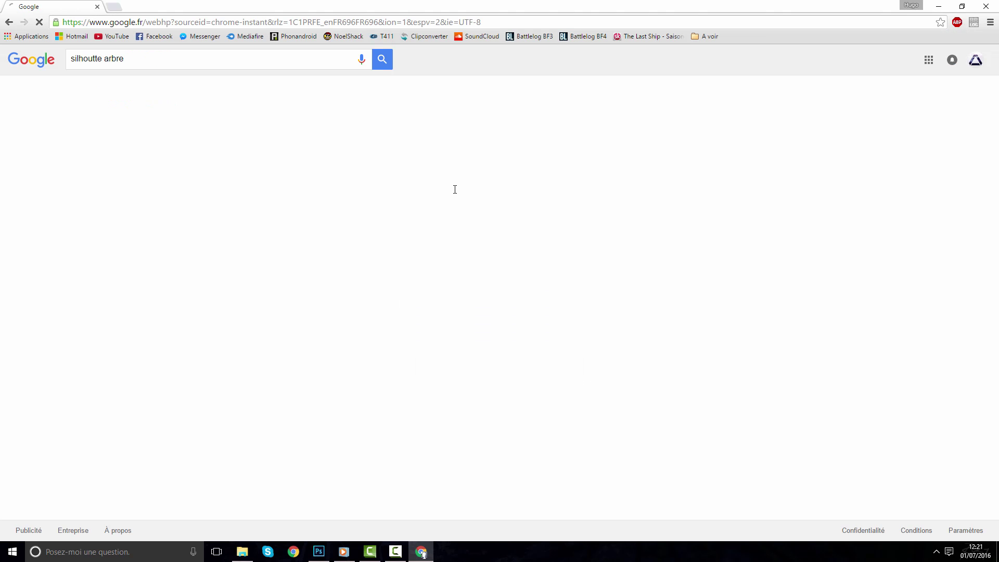
{"action": "left_click", "coordinate": [124, 93]}
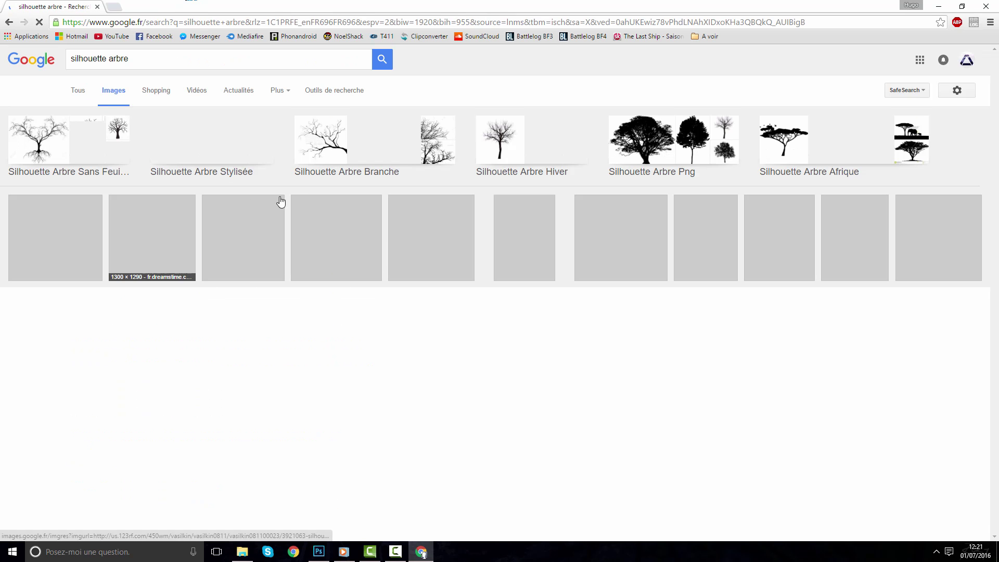
Browse the tree silhouettes and open the black fir silhouette from museumtextures.com at full size
{"action": "scroll", "coordinate": [319, 268], "scroll_direction": "down", "scroll_amount": 9}
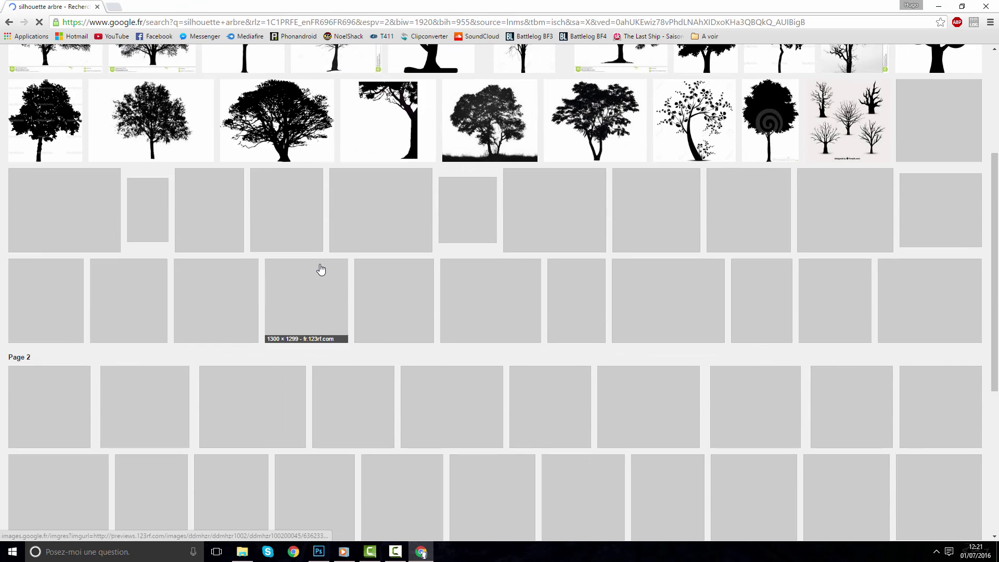
{"action": "scroll", "coordinate": [319, 267], "scroll_direction": "up", "scroll_amount": 4}
{"action": "scroll", "coordinate": [301, 260], "scroll_direction": "up", "scroll_amount": 4}
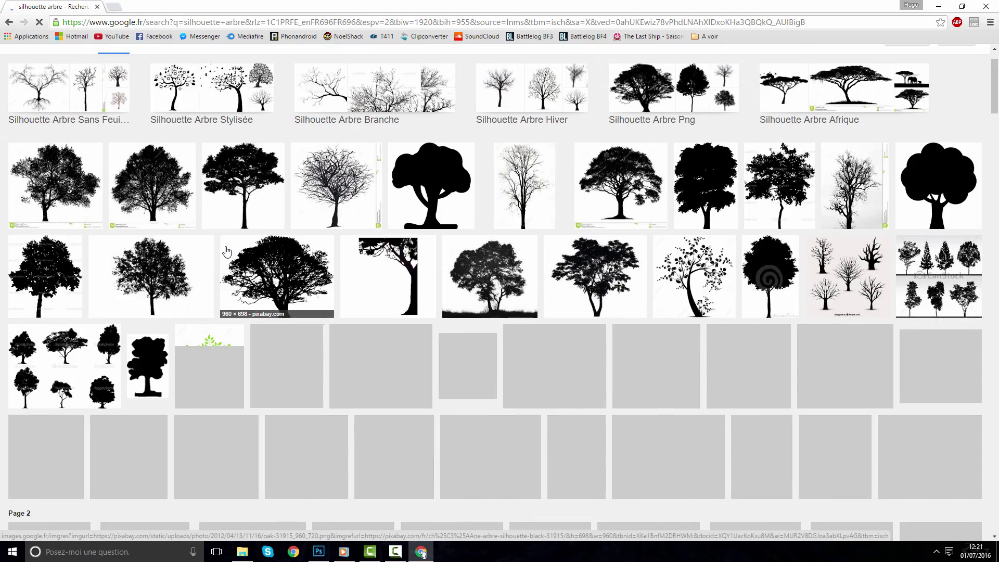
{"action": "scroll", "coordinate": [225, 243], "scroll_direction": "down", "scroll_amount": 9}
{"action": "scroll", "coordinate": [226, 248], "scroll_direction": "up", "scroll_amount": 6}
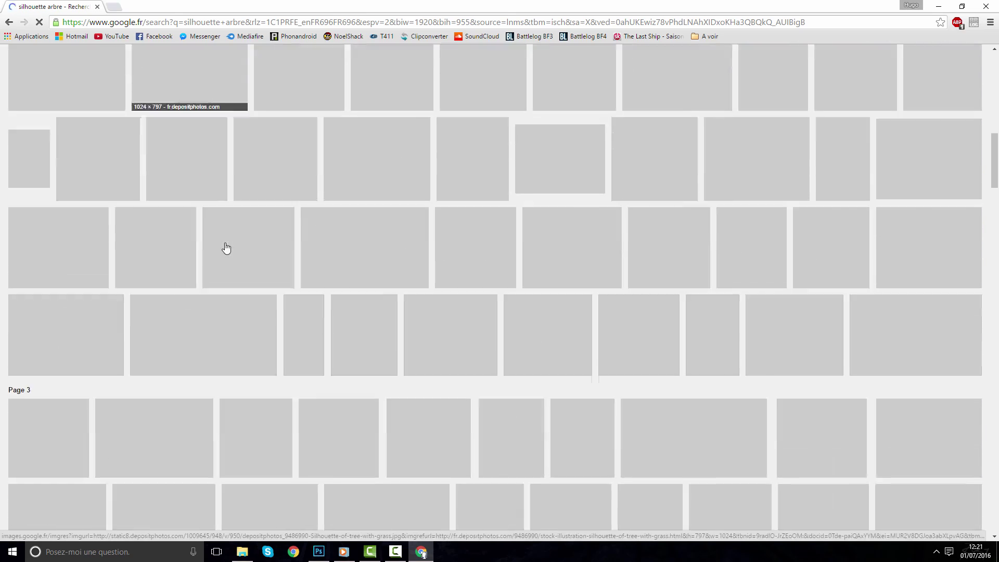
{"action": "scroll", "coordinate": [224, 248], "scroll_direction": "down", "scroll_amount": 4}
{"action": "scroll", "coordinate": [226, 247], "scroll_direction": "up", "scroll_amount": 3}
{"action": "scroll", "coordinate": [225, 247], "scroll_direction": "up", "scroll_amount": 4}
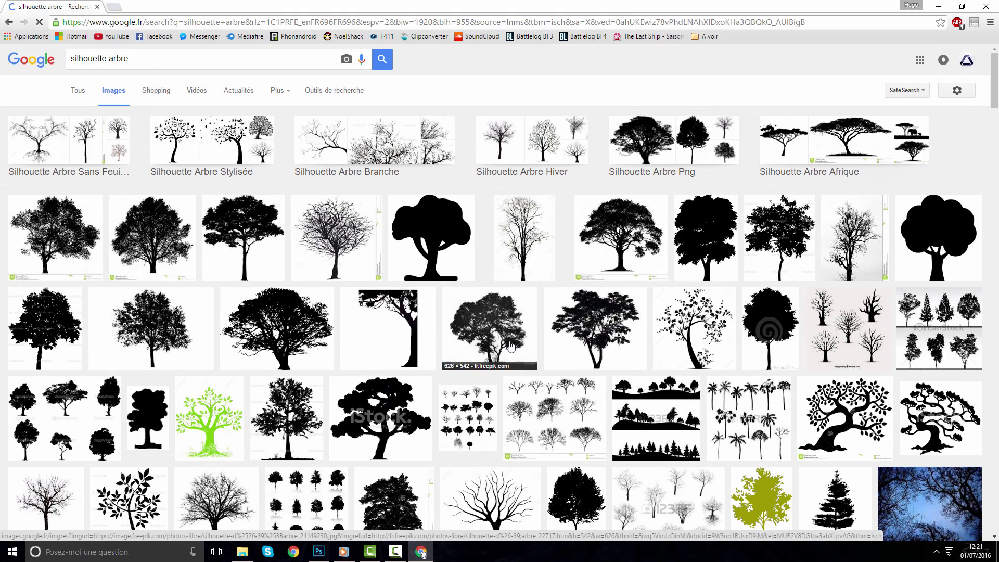
{"action": "scroll", "coordinate": [401, 322], "scroll_direction": "down", "scroll_amount": 3}
{"action": "scroll", "coordinate": [401, 323], "scroll_direction": "down", "scroll_amount": 2}
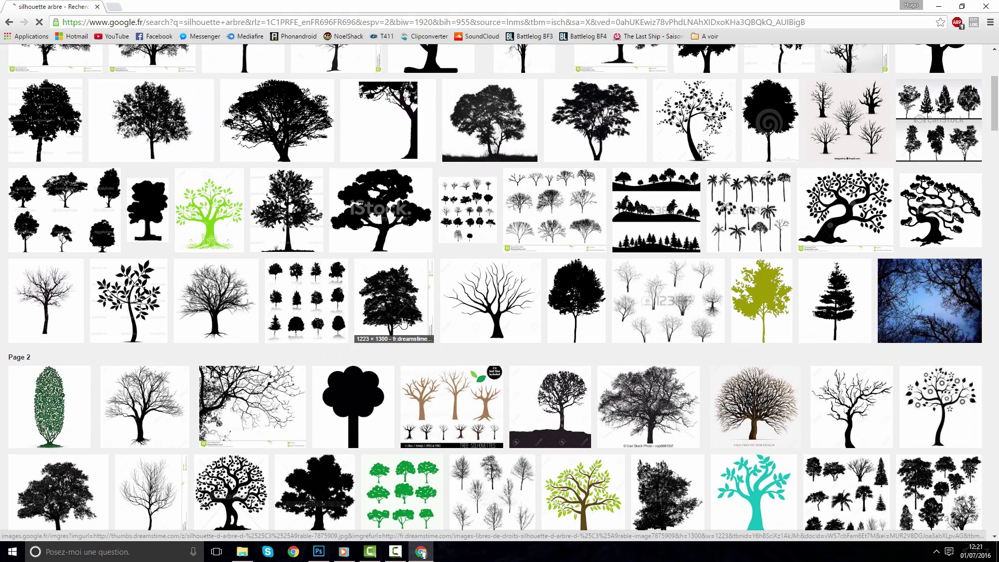
{"action": "left_click", "coordinate": [828, 318]}
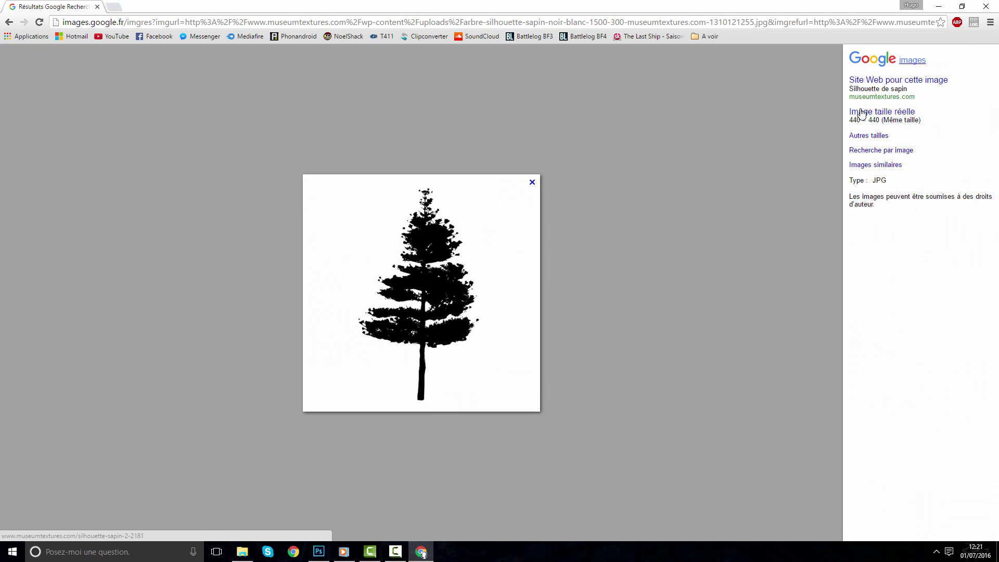
{"action": "left_click", "coordinate": [860, 112]}
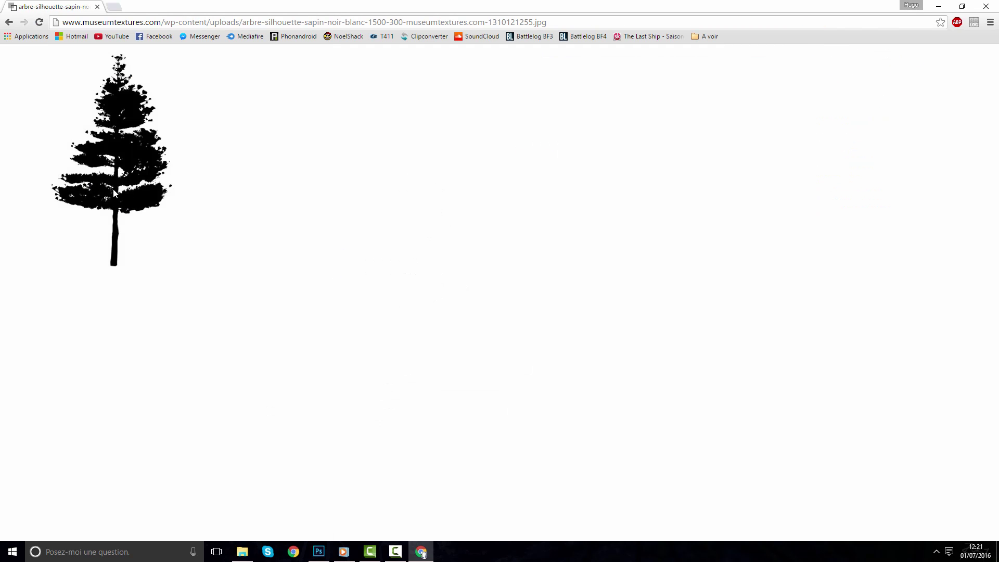
Start saving the fir image and go to Documents > Graphisme > Projets > Photoshop > Tutoriel Flat LandScape
{"action": "right_click", "coordinate": [113, 188]}
{"action": "left_click", "coordinate": [126, 206]}
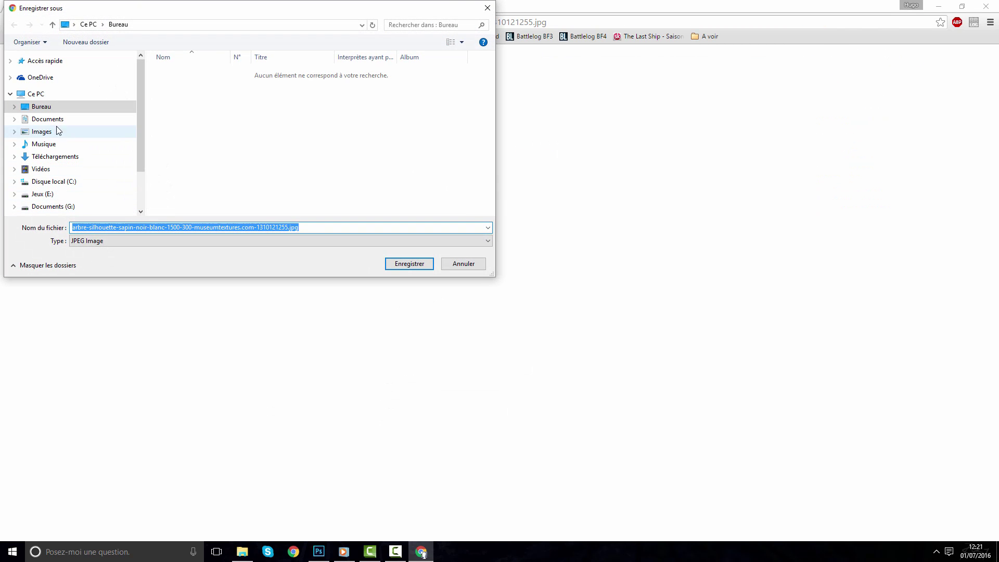
{"action": "left_click", "coordinate": [116, 119]}
{"action": "double_click", "coordinate": [462, 89]}
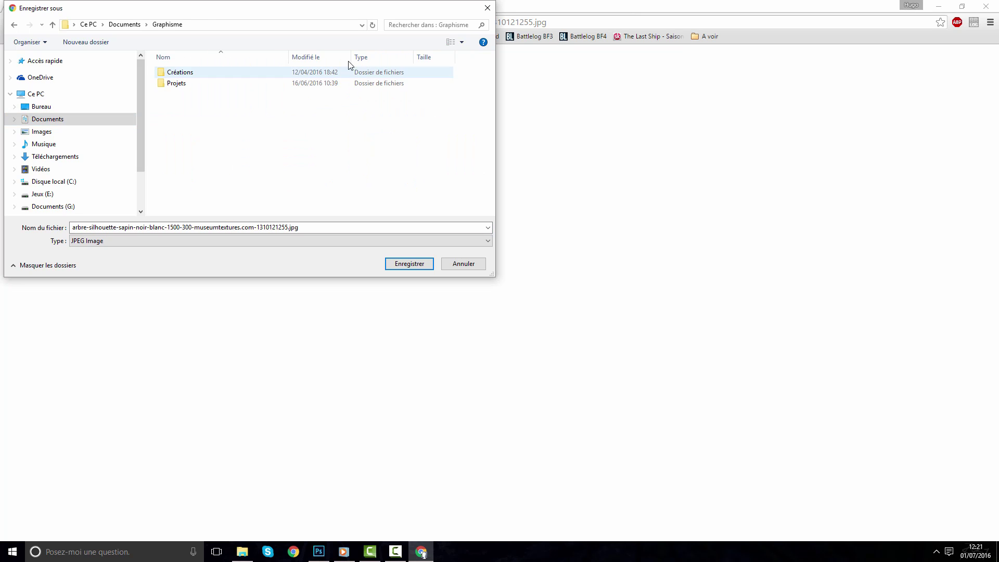
{"action": "double_click", "coordinate": [229, 84]}
{"action": "left_click", "coordinate": [186, 119]}
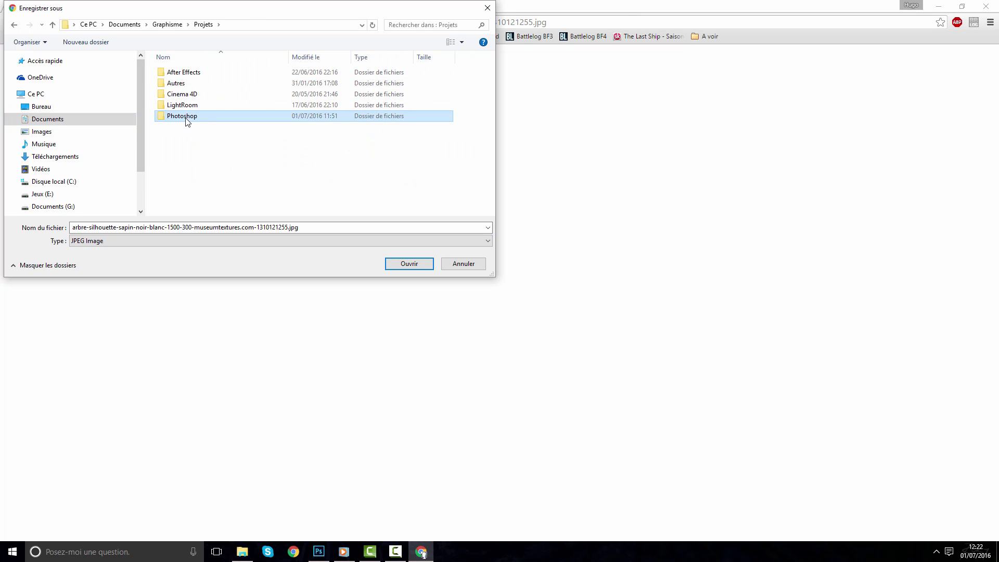
{"action": "double_click", "coordinate": [186, 117]}
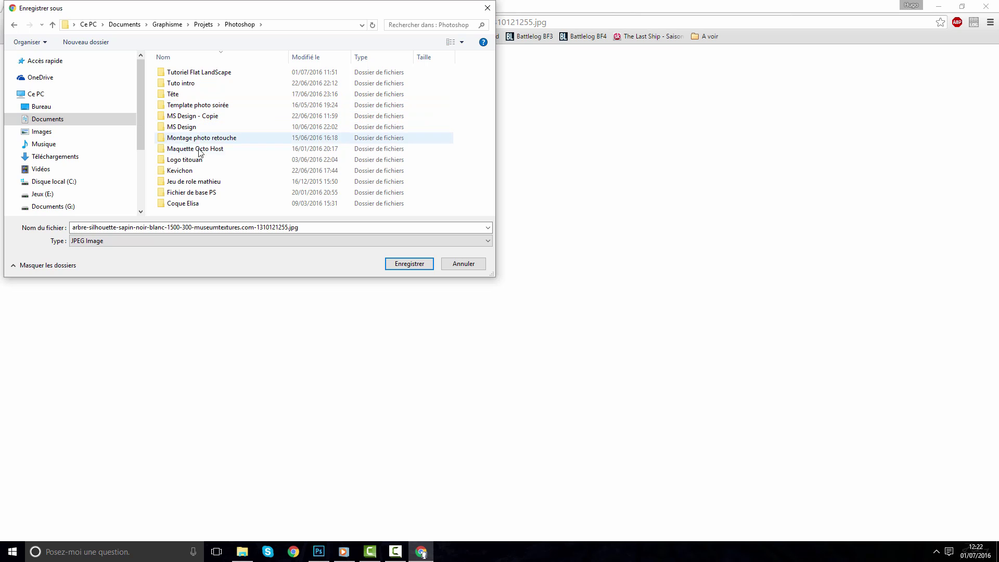
{"action": "left_click", "coordinate": [213, 75]}
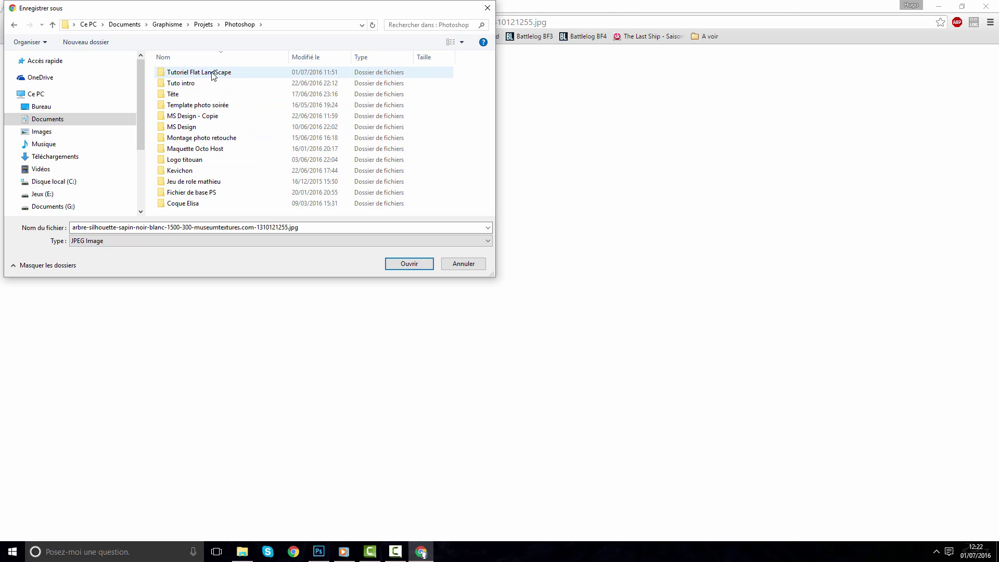
{"action": "double_click", "coordinate": [213, 76]}
Create a folder named Ressources in Tutoriel Flat LandScape and save the fir image in it
{"action": "right_click", "coordinate": [209, 133]}
{"action": "mouse_move", "coordinate": [244, 240]}
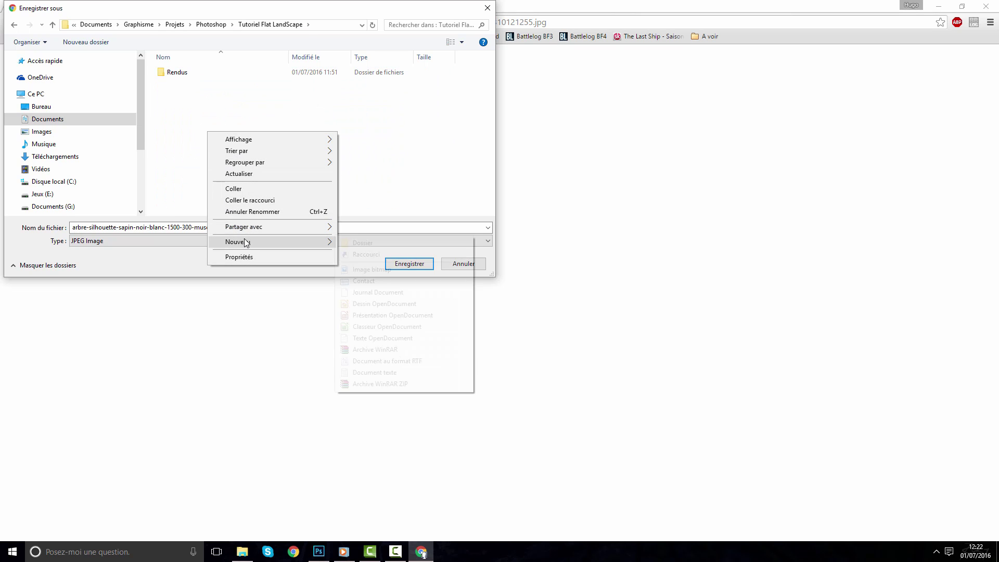
{"action": "left_click", "coordinate": [363, 241]}
{"action": "type", "text": "Ressou"}
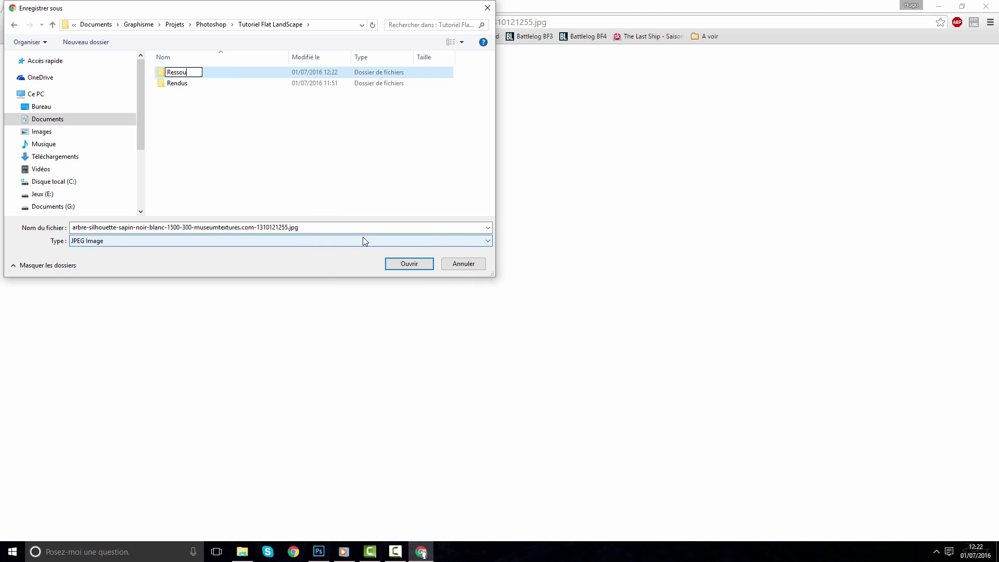
{"action": "type", "text": "rces"}
{"action": "key", "text": "Return"}
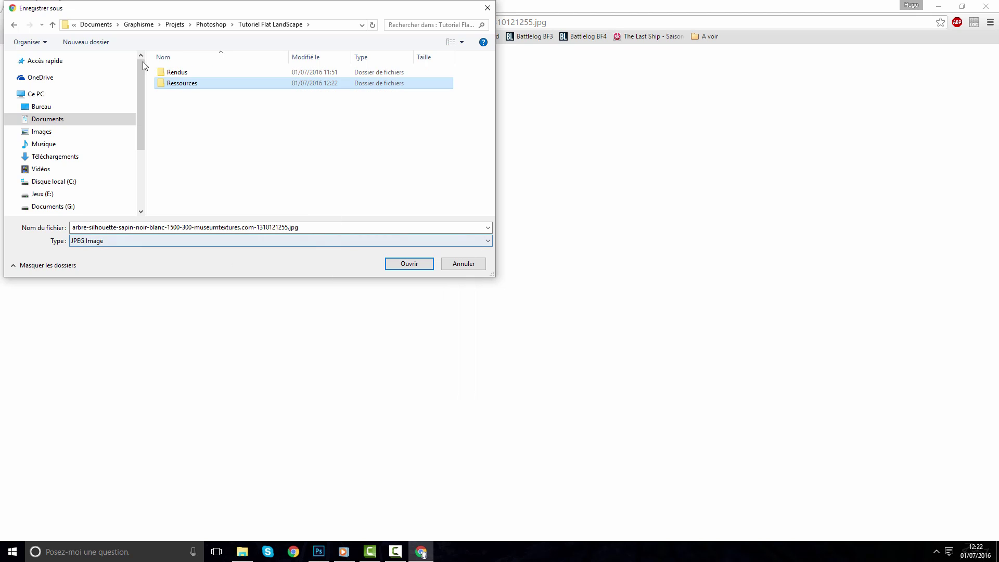
{"action": "double_click", "coordinate": [198, 85]}
{"action": "left_click", "coordinate": [389, 263]}
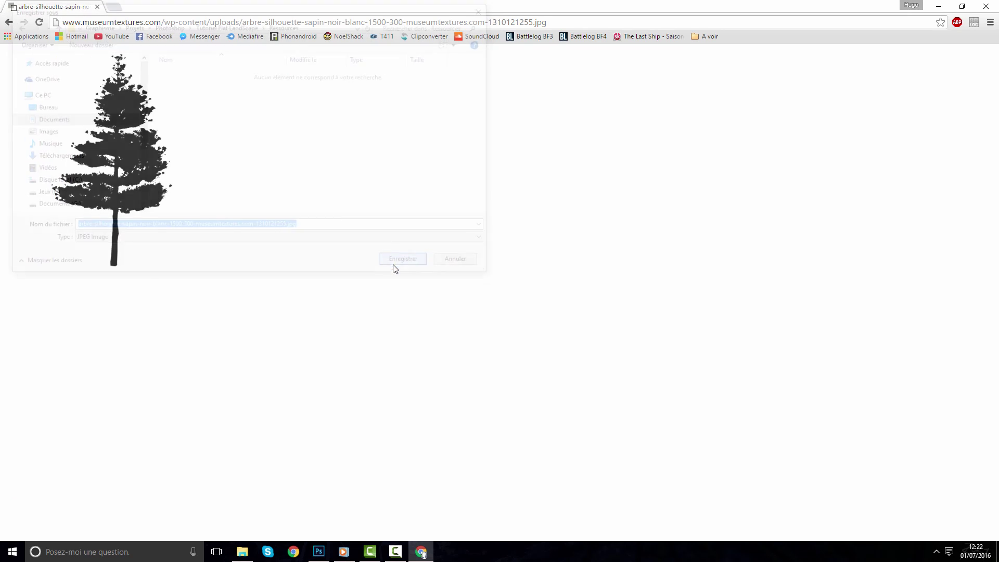
Switch to File Explorer and open the Ressources folder under Projets > Photoshop > Tutoriel Flat LandScape
{"action": "key", "text": "alt+Tab"}
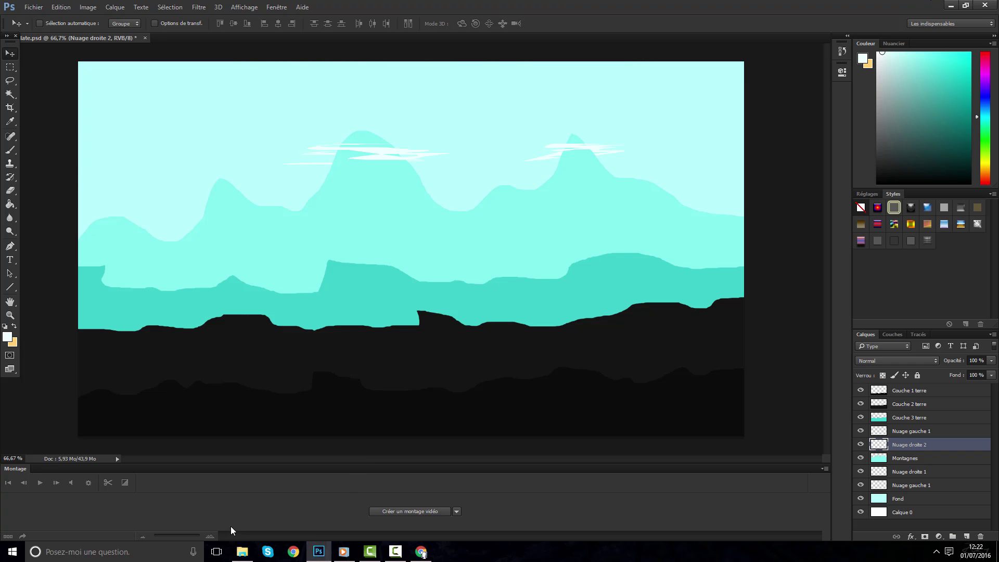
{"action": "left_click", "coordinate": [242, 551]}
{"action": "left_click", "coordinate": [507, 121]}
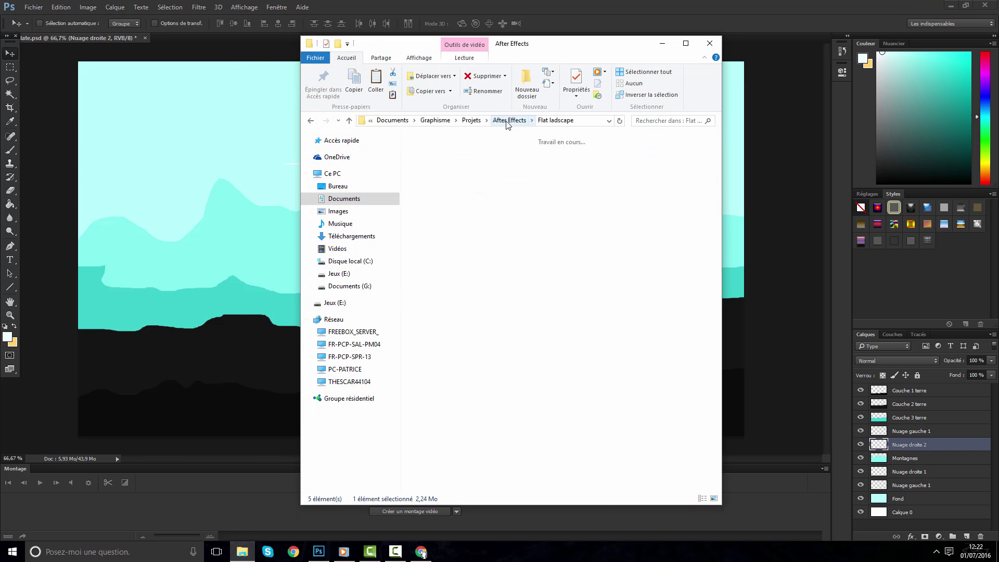
{"action": "left_click", "coordinate": [471, 120]}
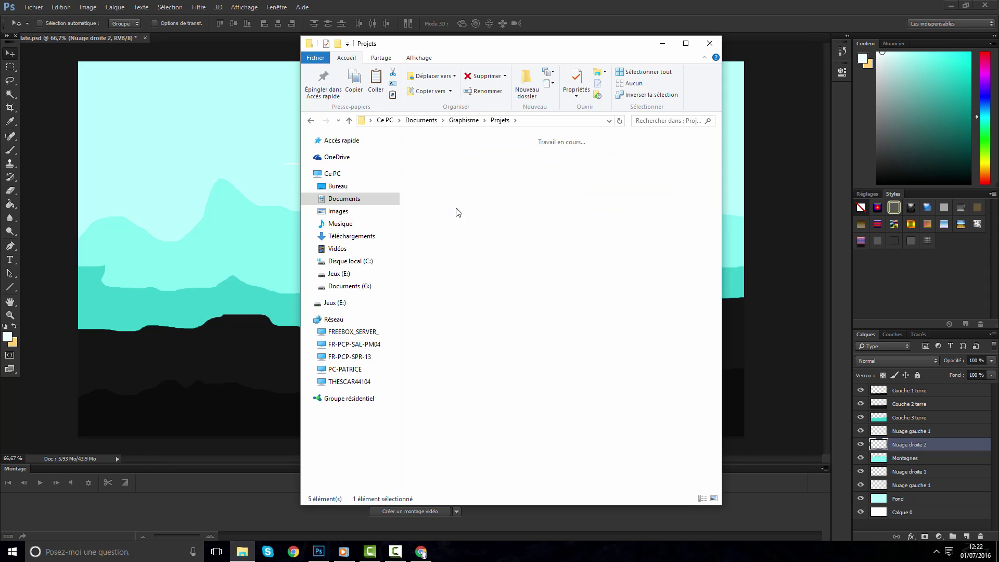
{"action": "double_click", "coordinate": [458, 208]}
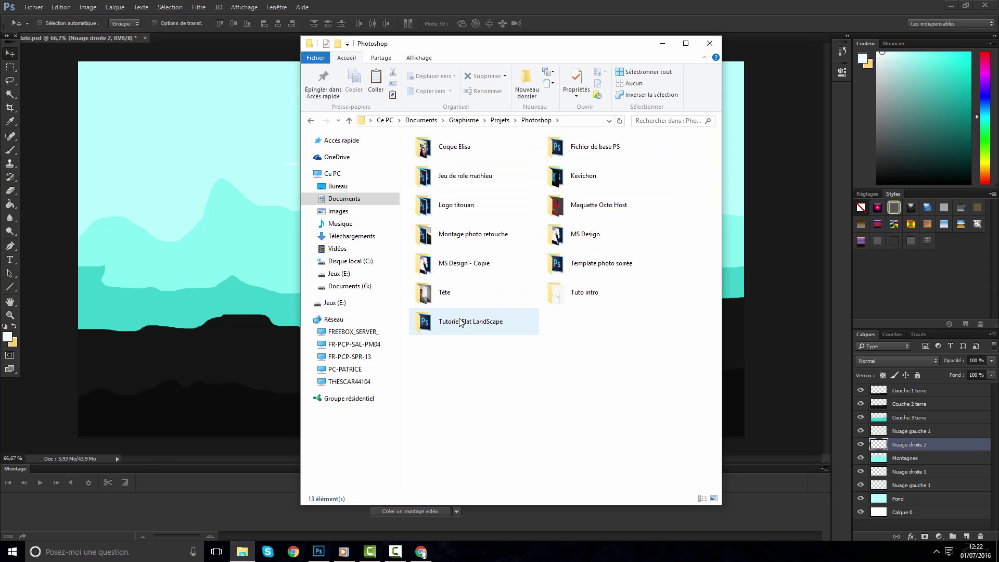
{"action": "double_click", "coordinate": [460, 321]}
{"action": "double_click", "coordinate": [571, 147]}
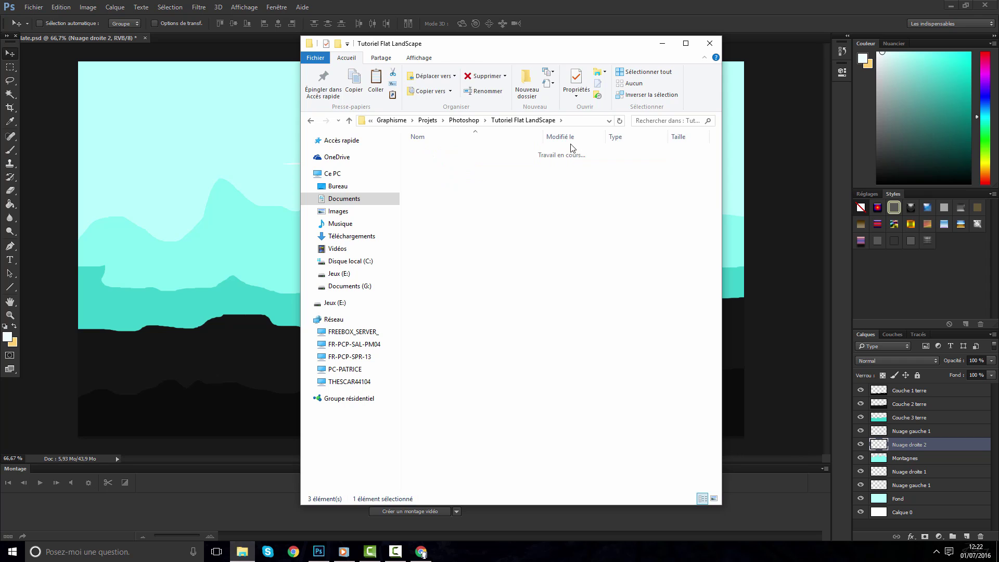
Preview the saved fir image in the photo viewer and close it again
{"action": "double_click", "coordinate": [441, 179]}
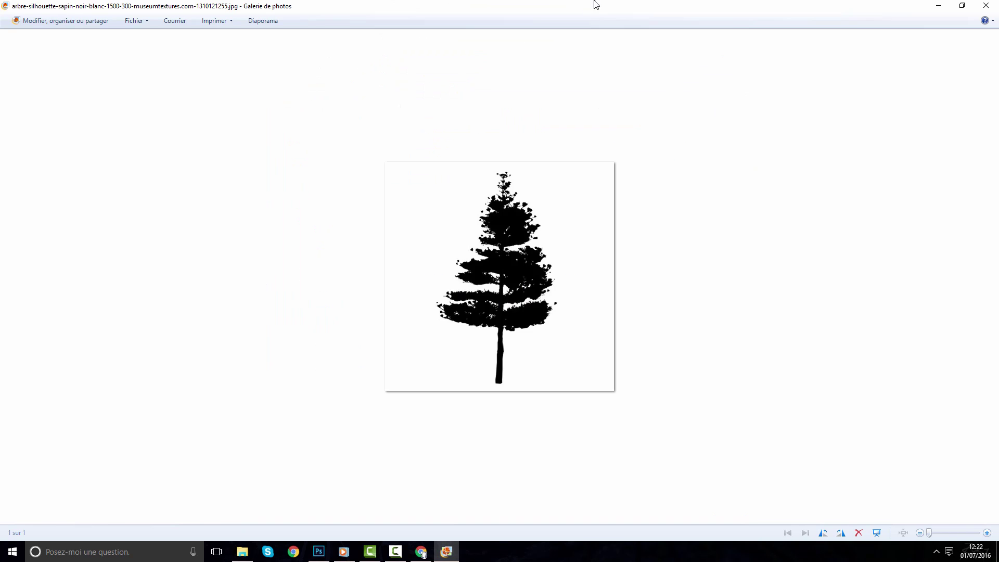
{"action": "double_click", "coordinate": [596, 4]}
{"action": "left_click", "coordinate": [753, 55]}
Place the fir image from the Ressources folder into the Photoshop landscape, over the left-hand mountains and sky
{"action": "left_click_drag", "start_coordinate": [442, 176], "coordinate": [267, 212]}
{"action": "left_click_drag", "start_coordinate": [332, 194], "coordinate": [133, 124]}
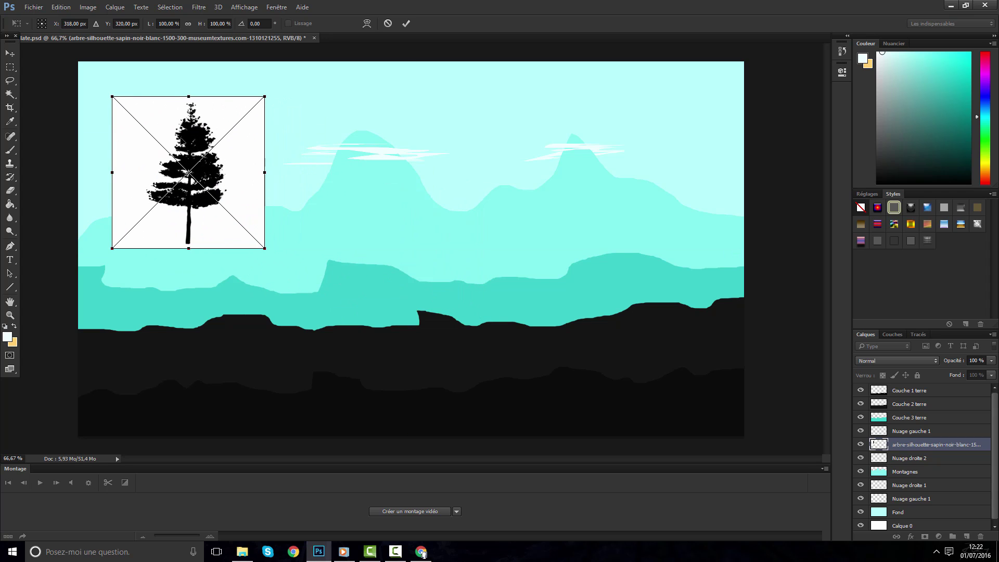
{"action": "key", "text": "Return"}
Rasterize the fir layer and erase the white background around the tree with the Magic Eraser
{"action": "key", "text": "ctrl+plus"}
{"action": "key", "text": "ctrl+plus"}
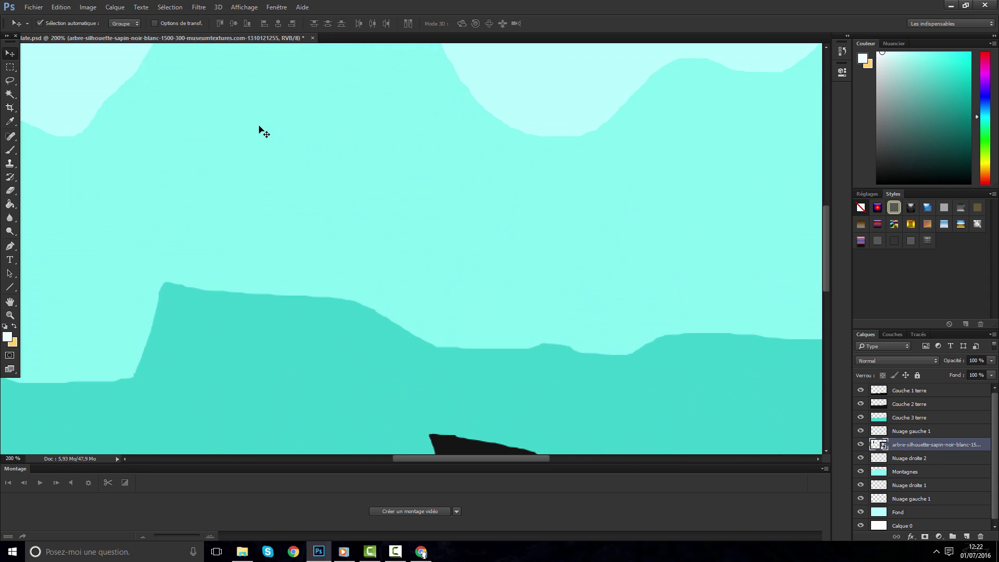
{"action": "scroll", "coordinate": [426, 458], "scroll_direction": "left", "scroll_amount": 8}
{"action": "scroll", "coordinate": [332, 438], "scroll_direction": "up", "scroll_amount": 2}
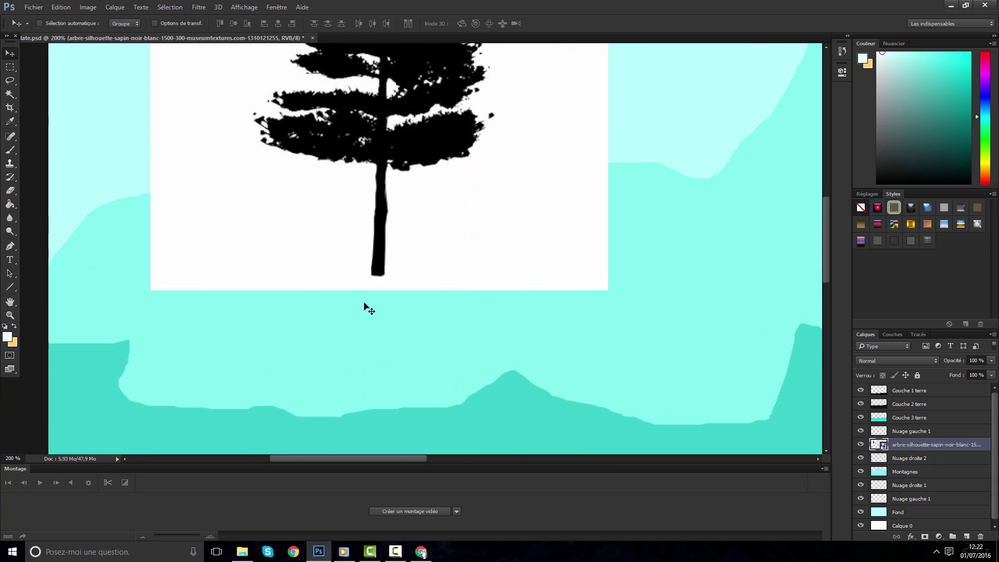
{"action": "left_click_drag", "start_coordinate": [10, 190], "coordinate": [43, 205]}
{"action": "left_click", "coordinate": [207, 239]}
{"action": "left_click", "coordinate": [481, 216]}
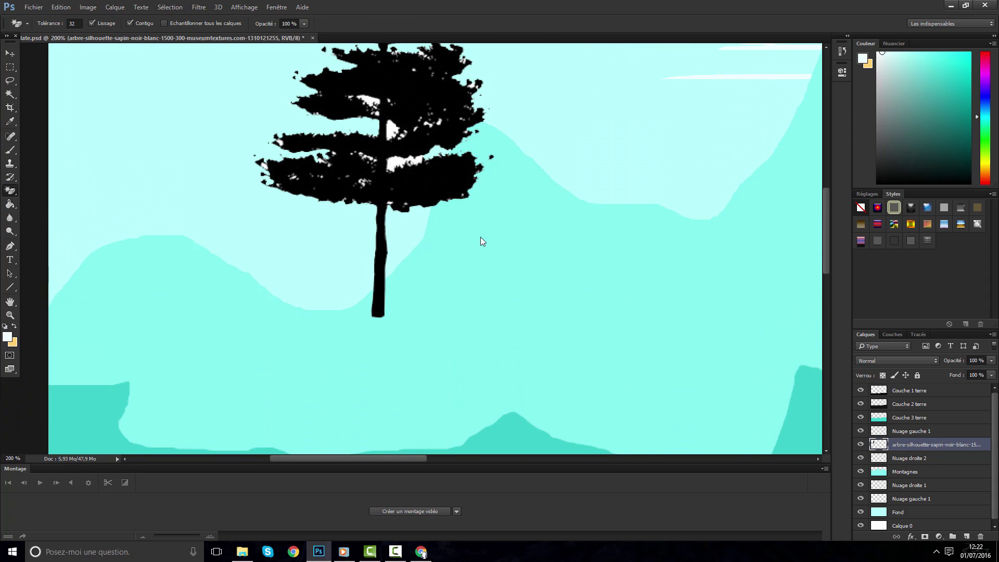
Erase the remaining white patches between the fir's lower branches with the Magic Eraser
{"action": "scroll", "coordinate": [480, 236], "scroll_direction": "up", "scroll_amount": 3}
{"action": "key", "text": "ctrl+plus"}
{"action": "key", "text": "ctrl+plus"}
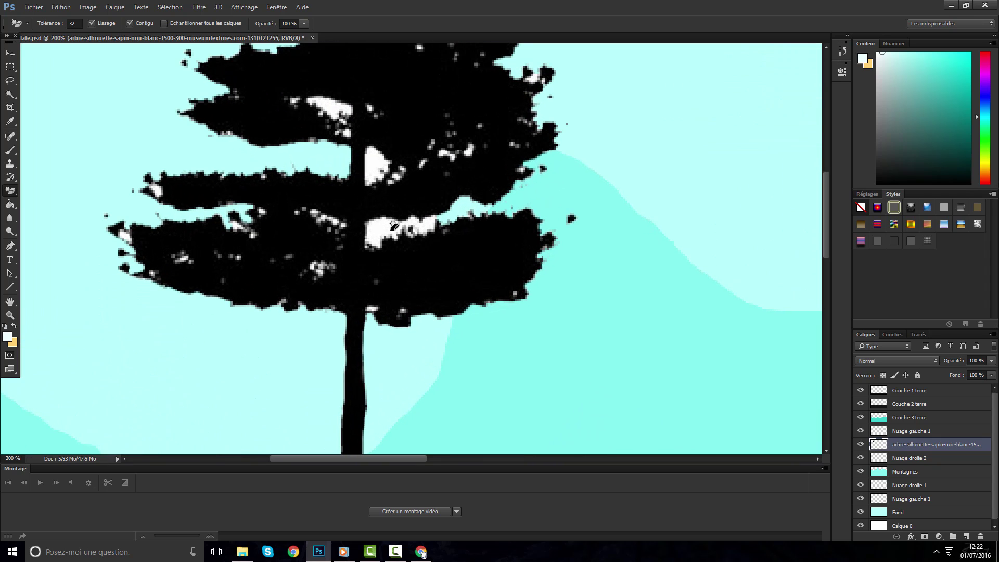
{"action": "left_click", "coordinate": [386, 225]}
{"action": "left_click", "coordinate": [370, 166]}
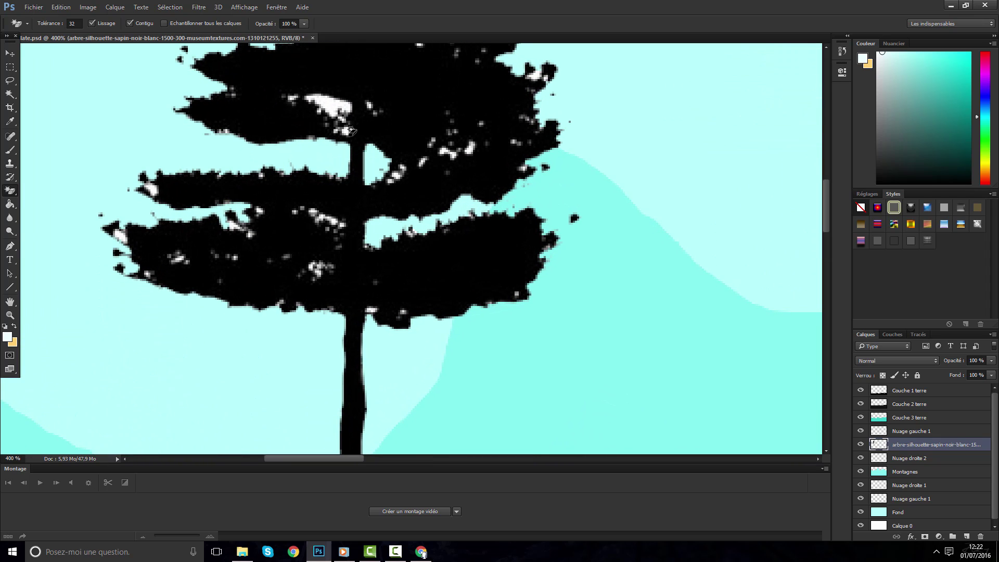
{"action": "left_click", "coordinate": [332, 107]}
{"action": "key", "text": "ctrl+minus"}
{"action": "key", "text": "ctrl+minus"}
{"action": "key", "text": "ctrl+minus"}
{"action": "key", "text": "ctrl+minus"}
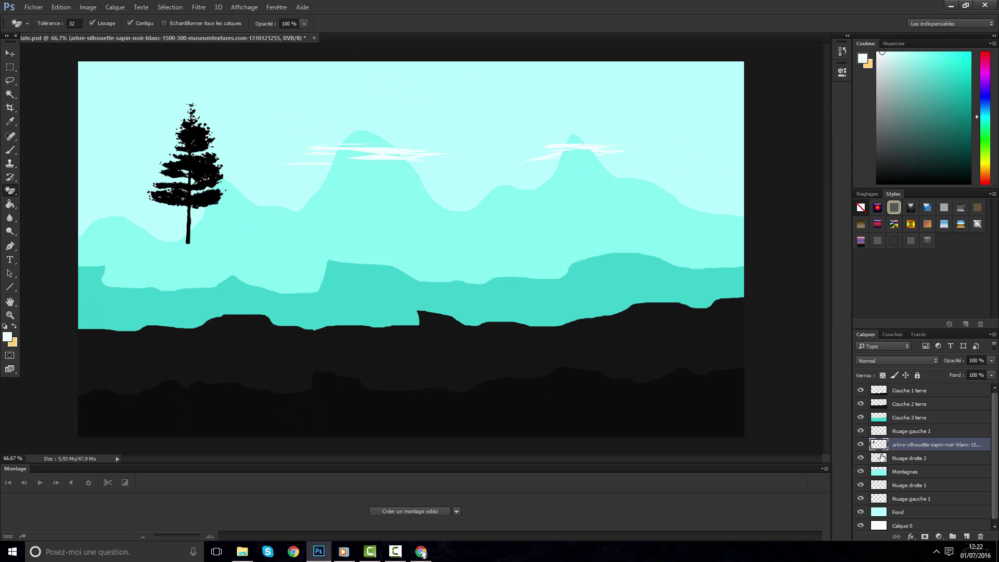
Load the fir's outline as a selection and define it as a brush preset named "Arbre 1"
{"action": "left_click", "coordinate": [10, 53]}
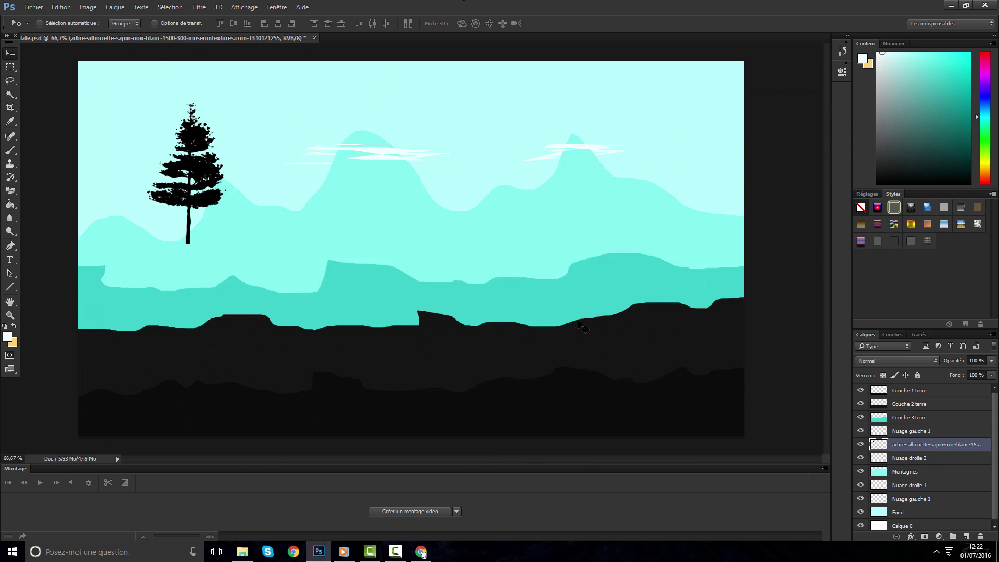
{"action": "left_click", "coordinate": [579, 325]}
{"action": "left_click", "coordinate": [431, 274]}
{"action": "left_click", "coordinate": [314, 289]}
{"action": "key", "text": "ctrl"}
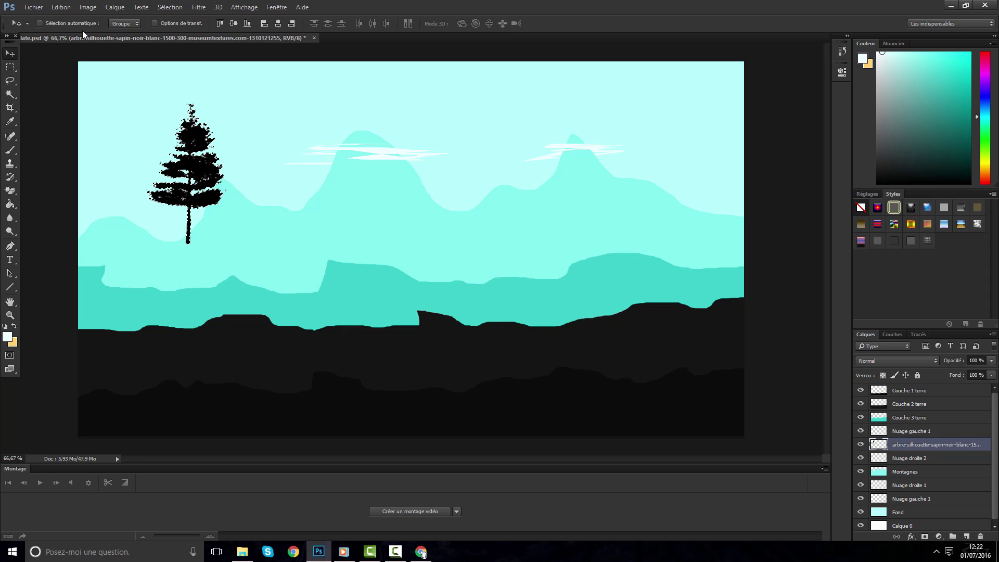
{"action": "left_click", "coordinate": [60, 7]}
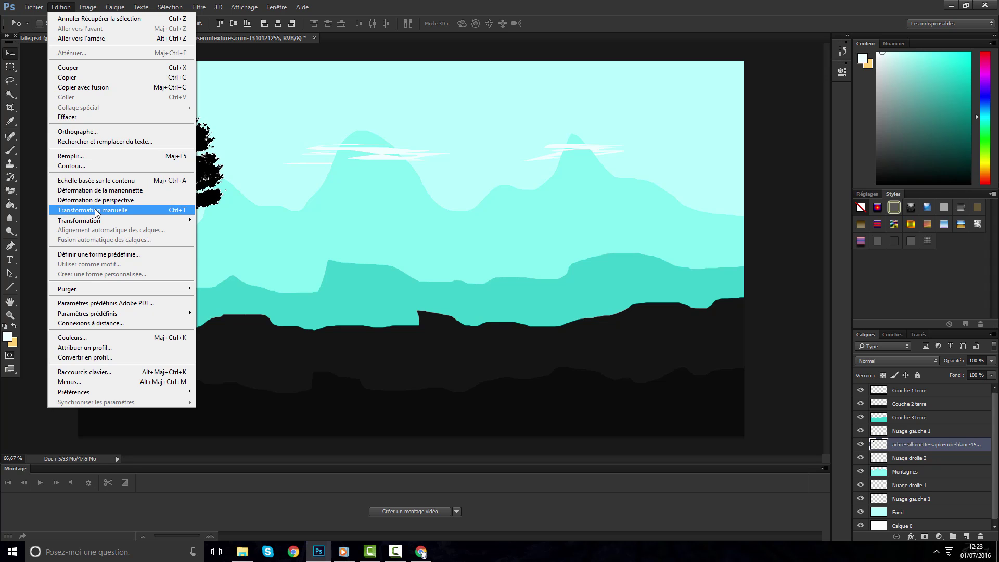
{"action": "left_click", "coordinate": [98, 255]}
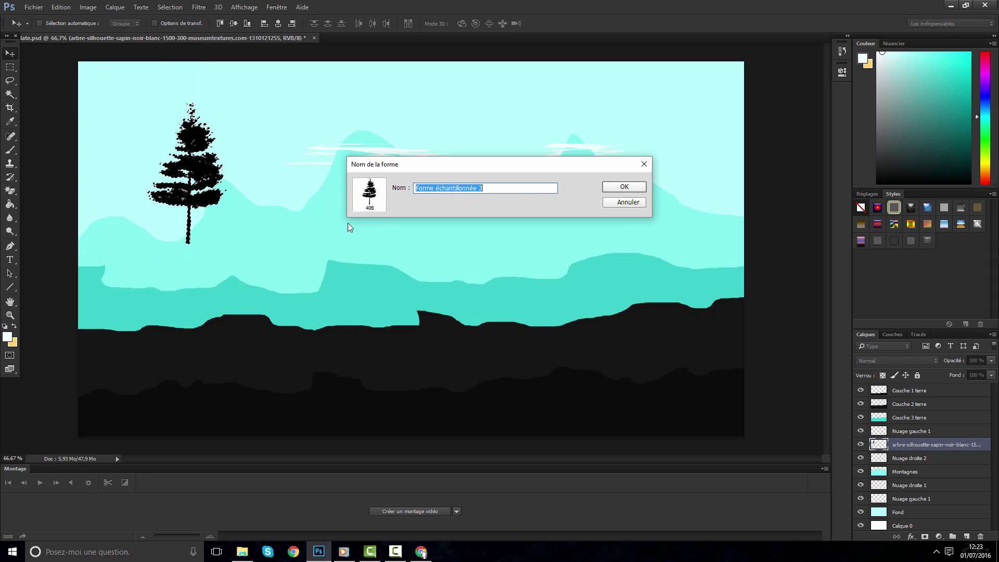
{"action": "type", "text": "Arbre 1"}
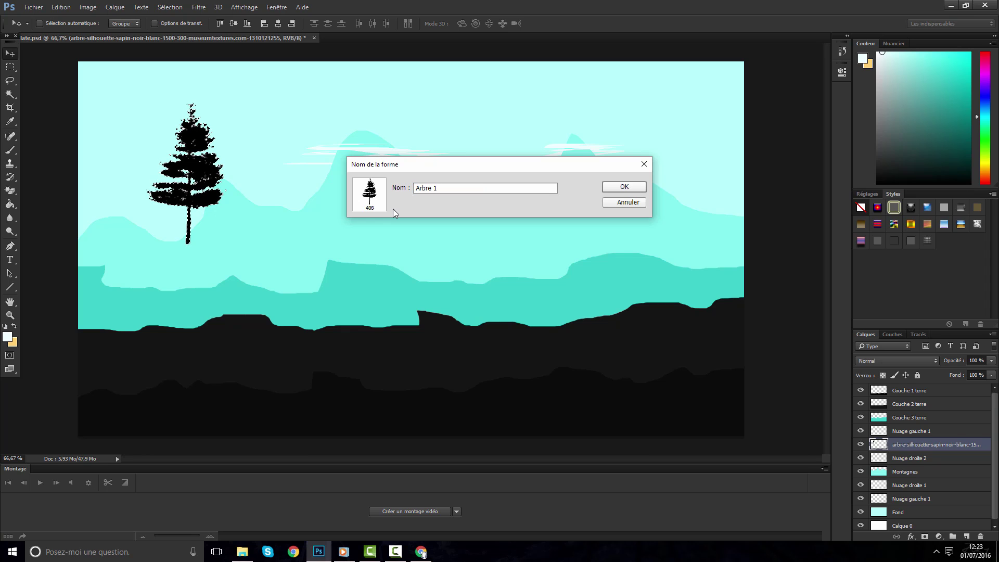
{"action": "key", "text": "Return"}
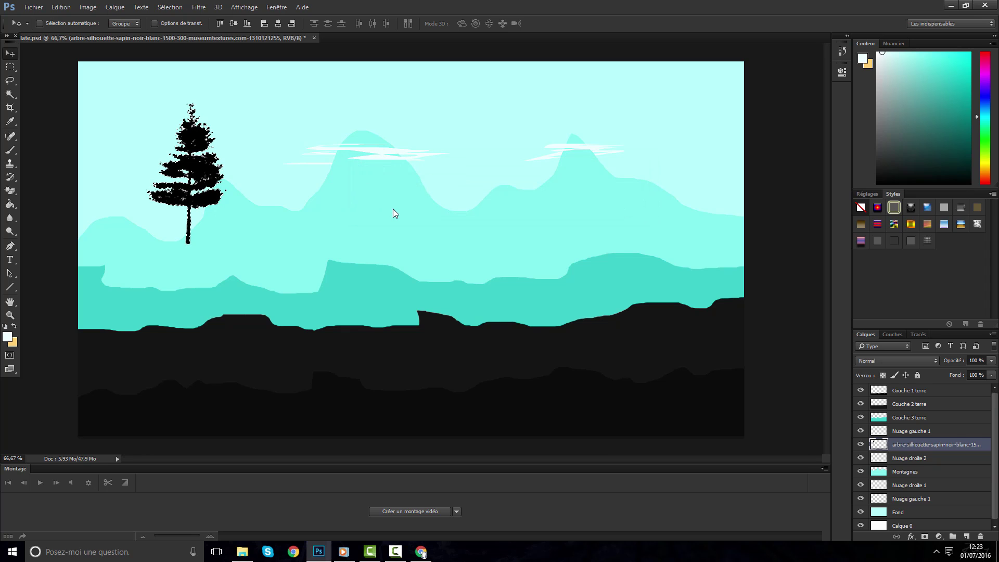
Hide the original fir layer and deselect the tree outline
{"action": "left_click", "coordinate": [859, 444]}
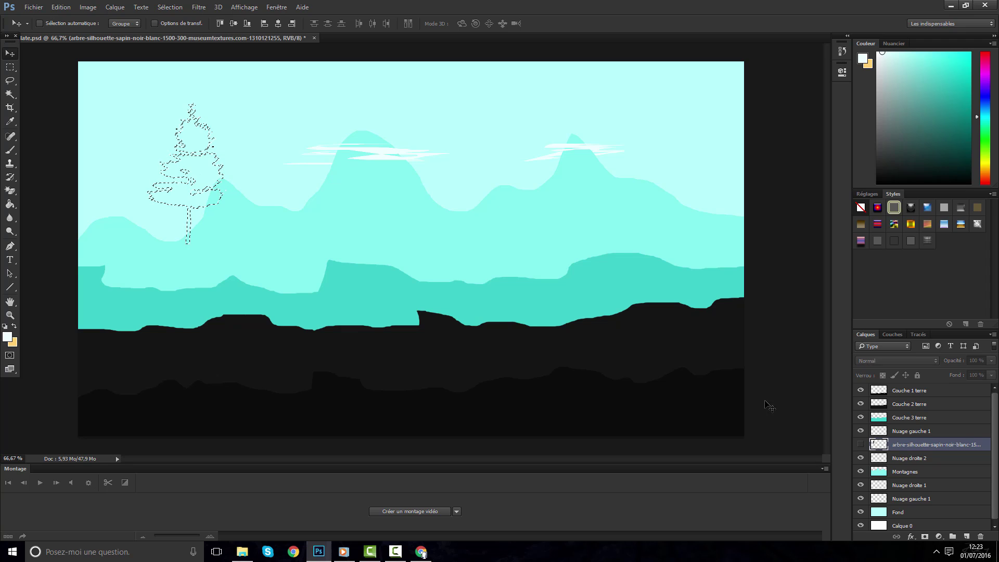
{"action": "left_click", "coordinate": [10, 67]}
{"action": "left_click", "coordinate": [78, 116]}
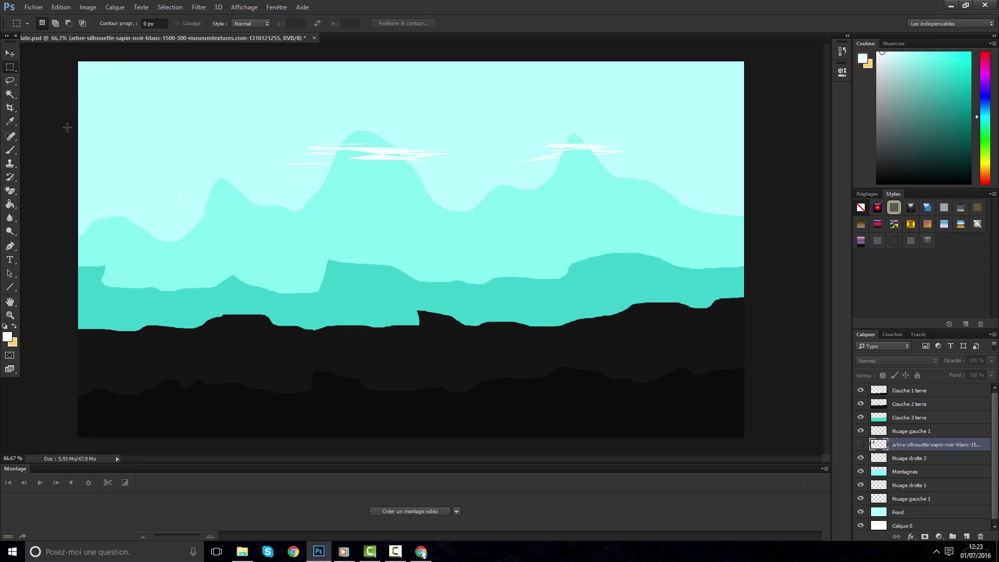
On a new layer above the hidden fir layer, stamp a white fir with the 408 px fir brush
{"action": "left_click", "coordinate": [11, 152]}
{"action": "left_click", "coordinate": [62, 149]}
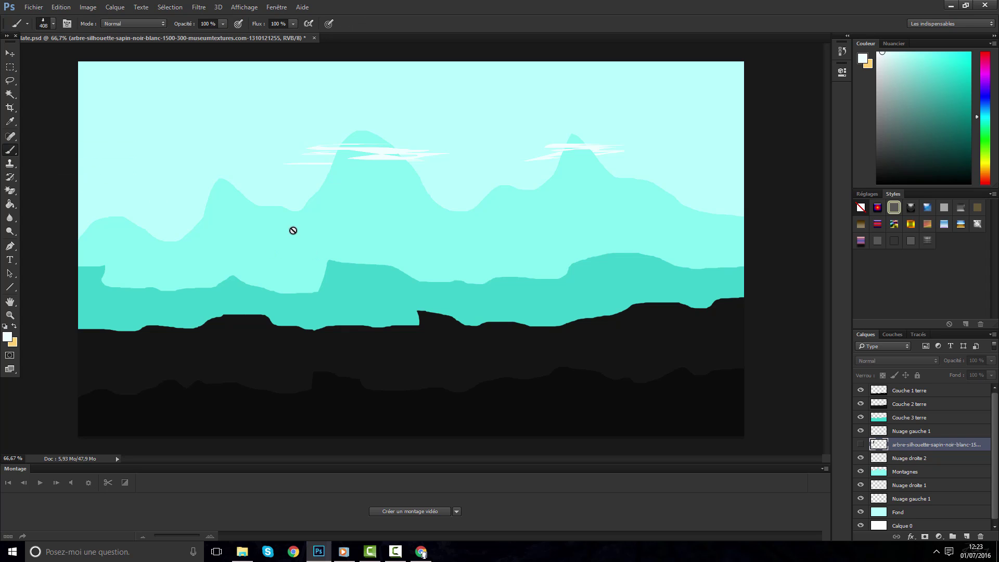
{"action": "left_click", "coordinate": [966, 536]}
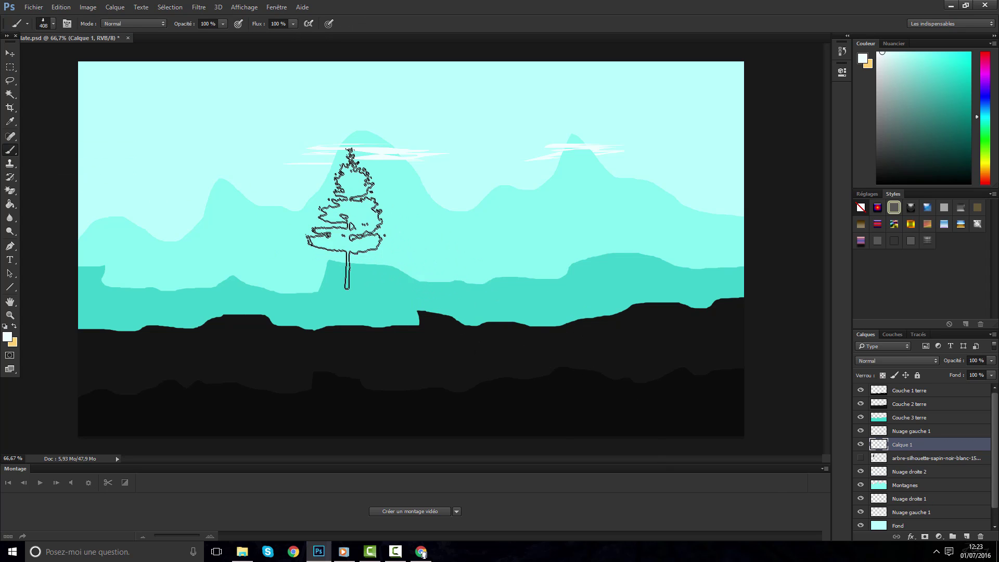
{"action": "right_click", "coordinate": [349, 218]}
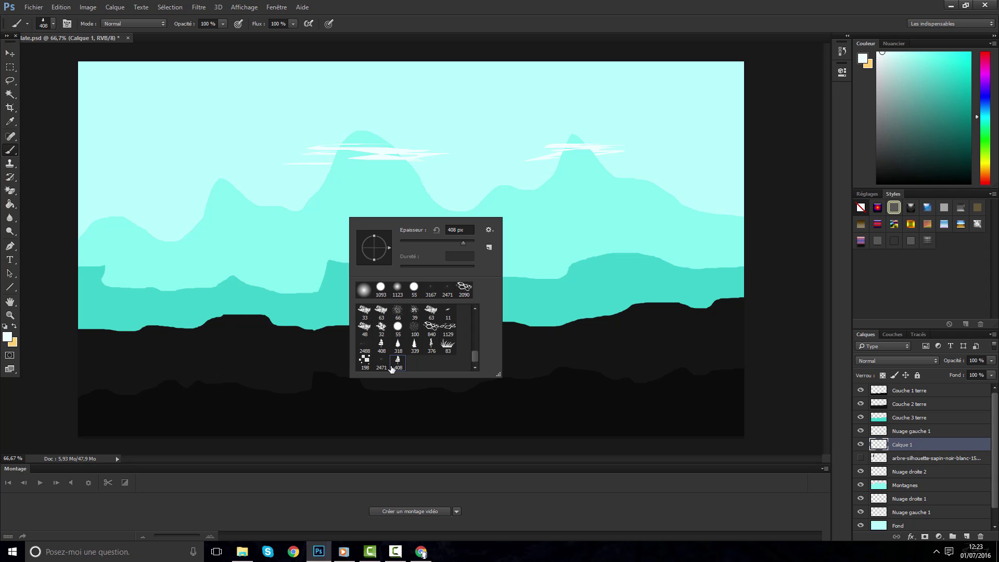
{"action": "left_click", "coordinate": [509, 329]}
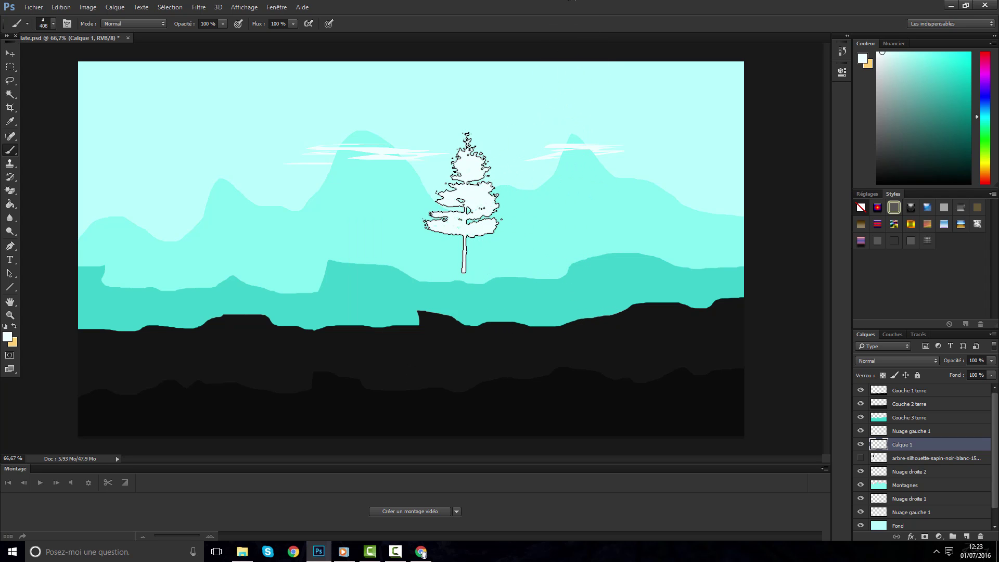
Try stamping the 408 px tree brush across the mountains on Calque 1 and undo the last continuous stroke
{"action": "left_click", "coordinate": [462, 202]}
{"action": "left_click", "coordinate": [268, 208]}
{"action": "left_click", "coordinate": [519, 271]}
{"action": "left_click", "coordinate": [364, 250]}
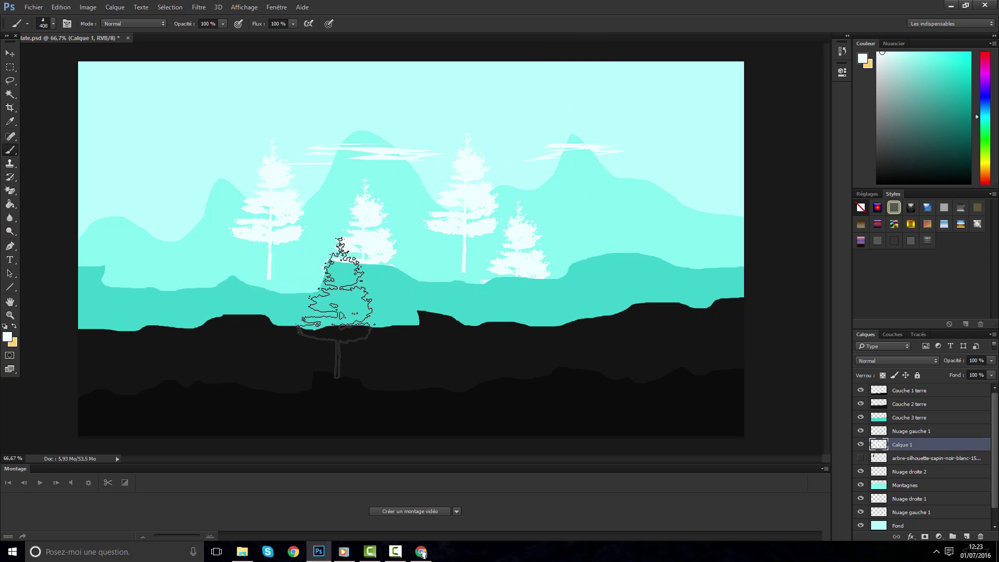
{"action": "mouse_move", "coordinate": [335, 307]}
{"action": "left_mouse_down"}
{"action": "mouse_move", "coordinate": [247, 197]}
{"action": "mouse_move", "coordinate": [173, 243]}
{"action": "mouse_move", "coordinate": [431, 161]}
{"action": "mouse_move", "coordinate": [666, 175]}
{"action": "mouse_move", "coordinate": [587, 186]}
{"action": "mouse_move", "coordinate": [543, 152]}
{"action": "left_mouse_up"}
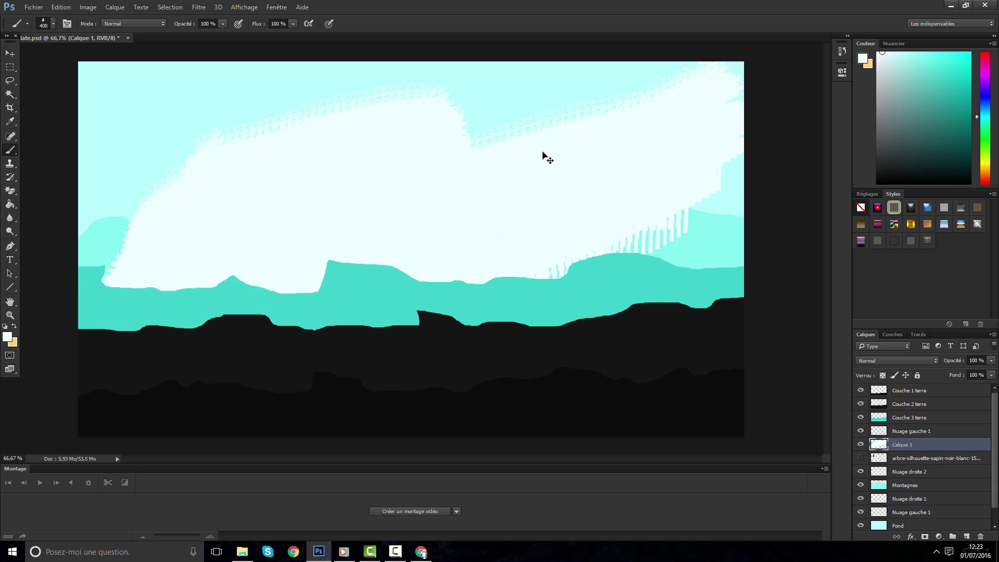
{"action": "key", "text": "ctrl+z"}
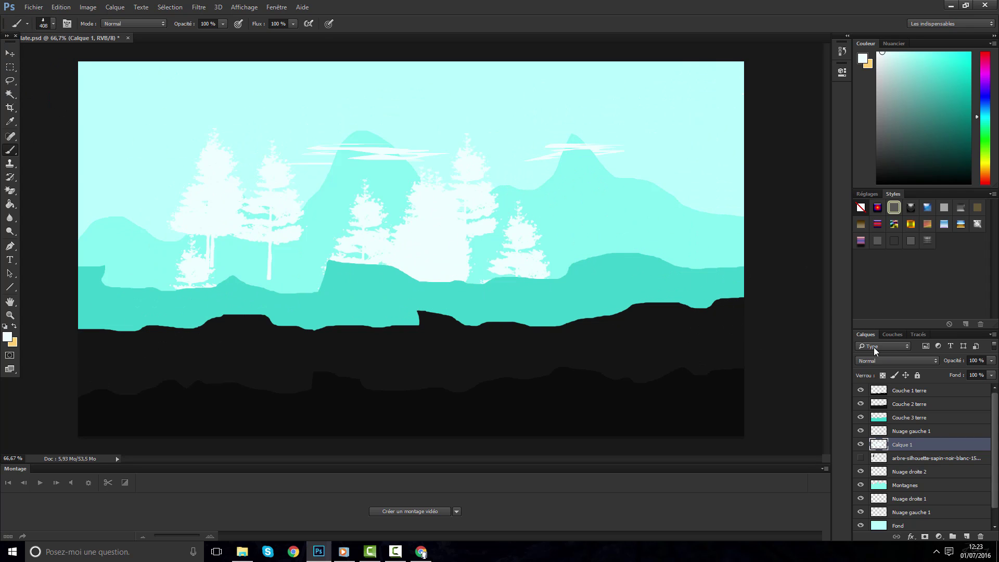
Delete the Calque 1 layer and the hidden arbre-silhouette reference layer
{"action": "key", "text": "Delete"}
{"action": "key", "text": "Delete"}
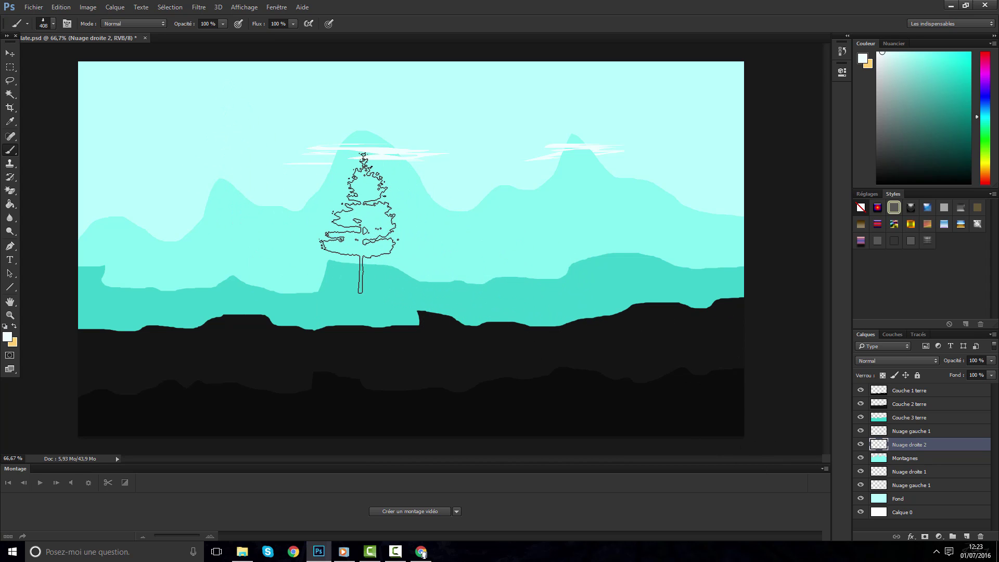
Try the 376 px tree brush by stamping a white tree on the Nuage droite 2 layer
{"action": "right_click", "coordinate": [358, 220]}
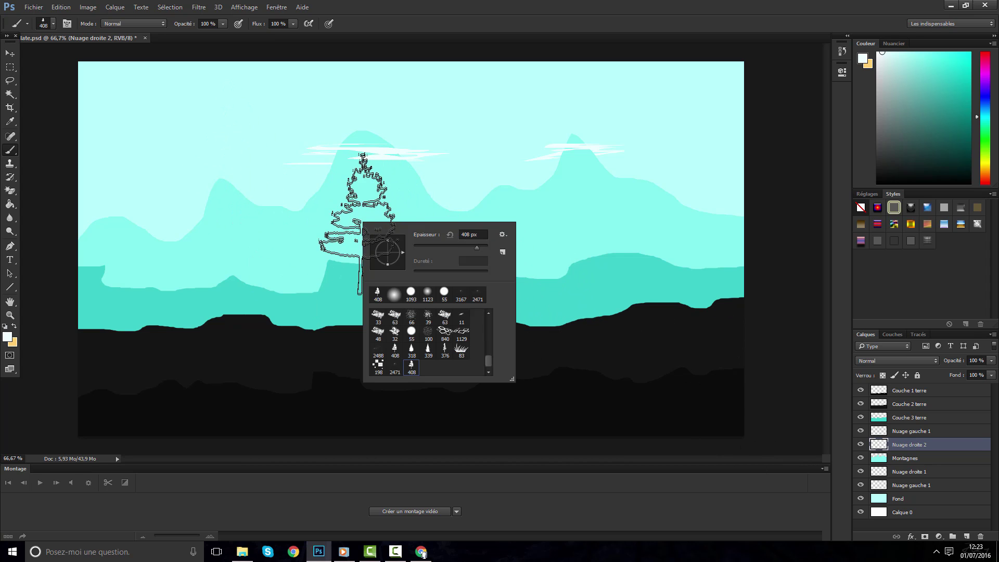
{"action": "left_click", "coordinate": [446, 357]}
{"action": "left_click", "coordinate": [225, 260]}
{"action": "left_click", "coordinate": [227, 259]}
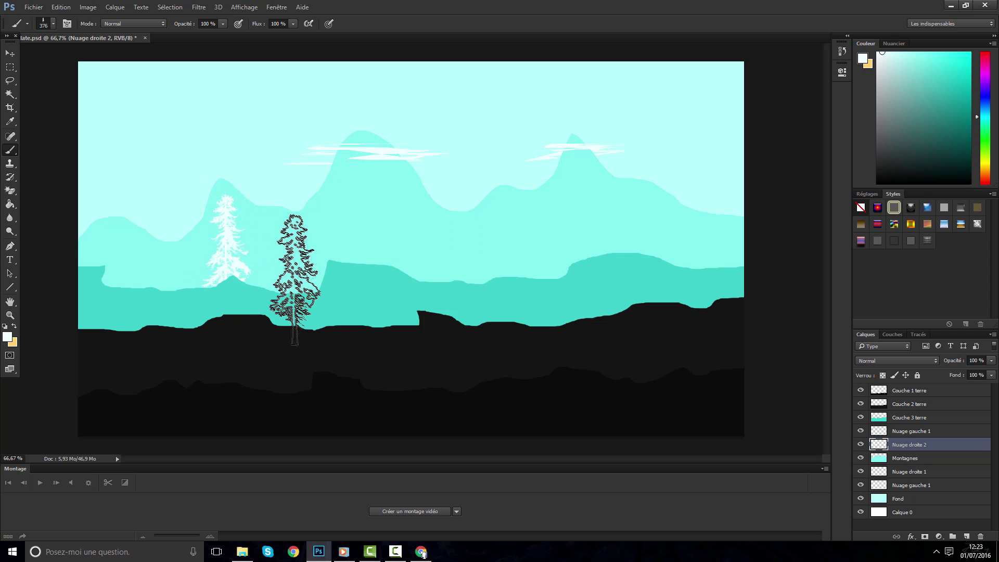
Delete the Nuage droite 2 layer, dismiss the brush presets and undo the layer deletion
{"action": "key", "text": "Delete"}
{"action": "right_click", "coordinate": [281, 272]}
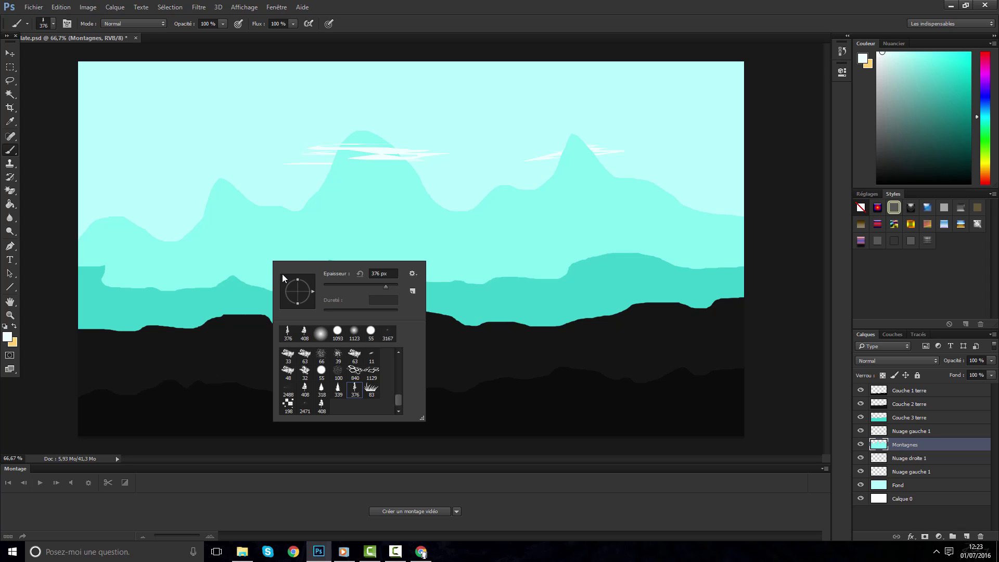
{"action": "left_click", "coordinate": [441, 4]}
{"action": "key", "text": "ctrl+z"}
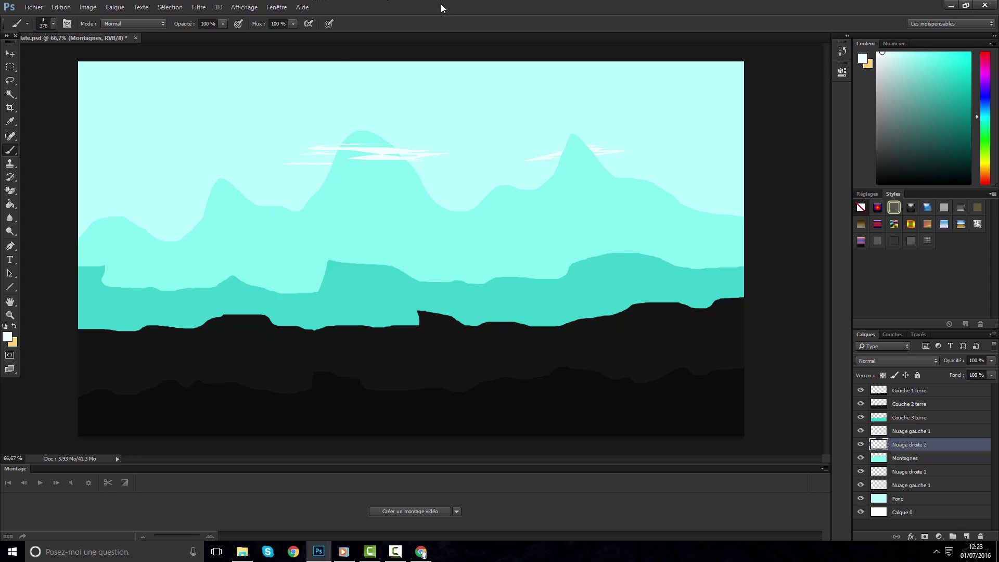
Erase the stamped white tree from Nuage droite 2 using a rectangular selection, and deselect
{"action": "left_click", "coordinate": [10, 66]}
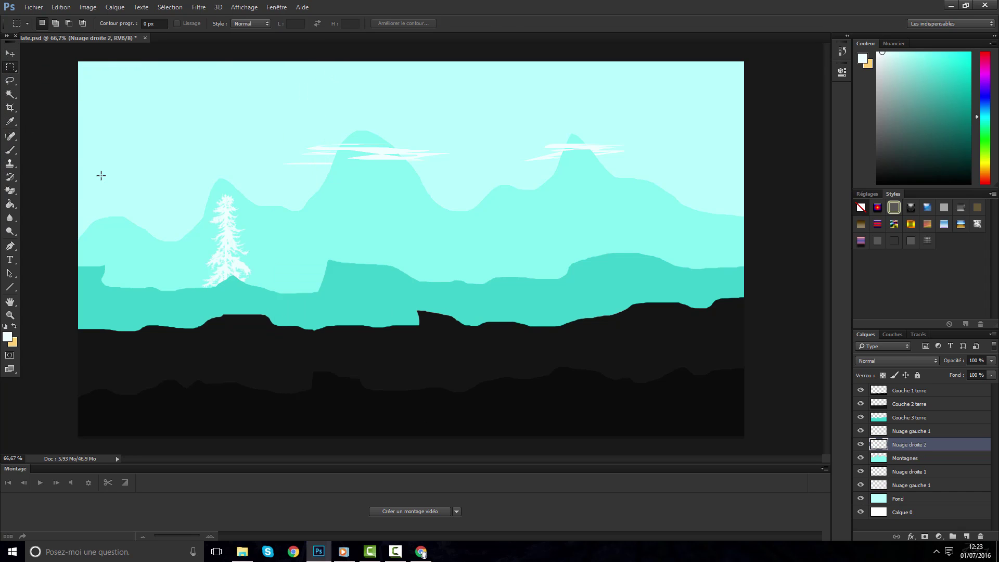
{"action": "left_click_drag", "start_coordinate": [100, 175], "coordinate": [314, 346]}
{"action": "key", "text": "Delete"}
{"action": "left_click", "coordinate": [162, 265]}
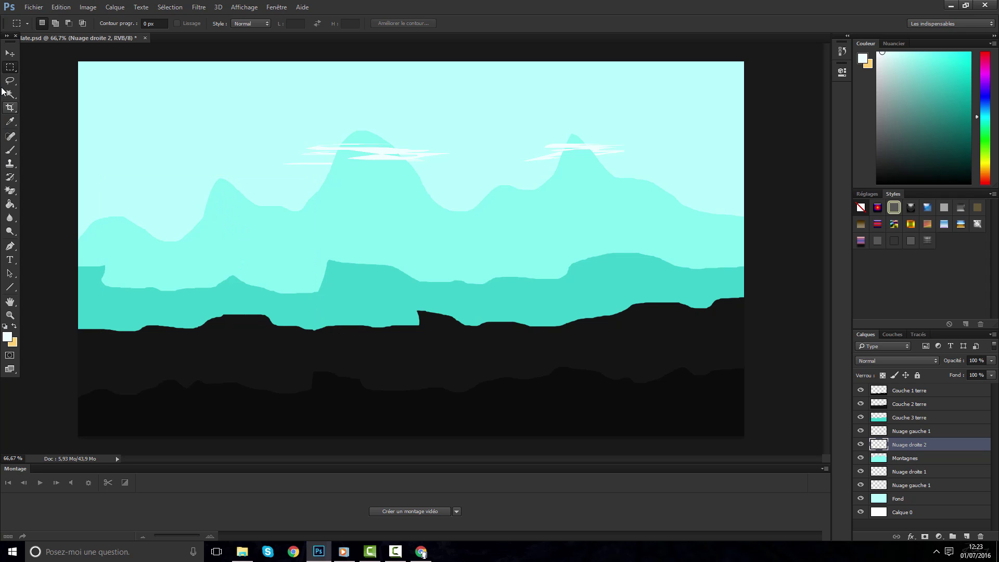
Activate the Brush tool and add a new empty layer above Nuage droite 2
{"action": "left_click", "coordinate": [15, 152]}
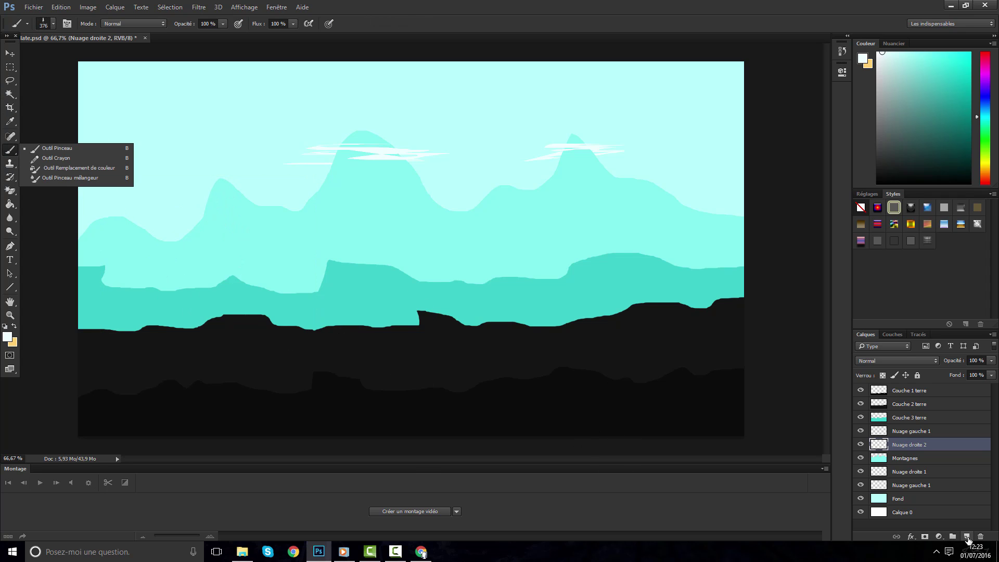
{"action": "left_click", "coordinate": [967, 536]}
Try the 840 px hexagon brush with a stamp in the sky and undo the stamp
{"action": "right_click", "coordinate": [411, 309]}
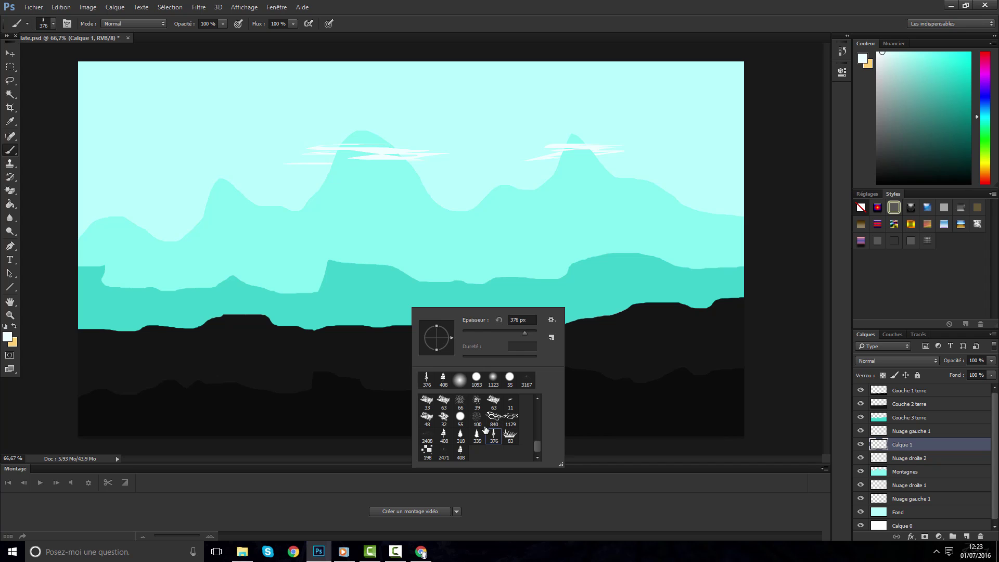
{"action": "left_click", "coordinate": [546, 4]}
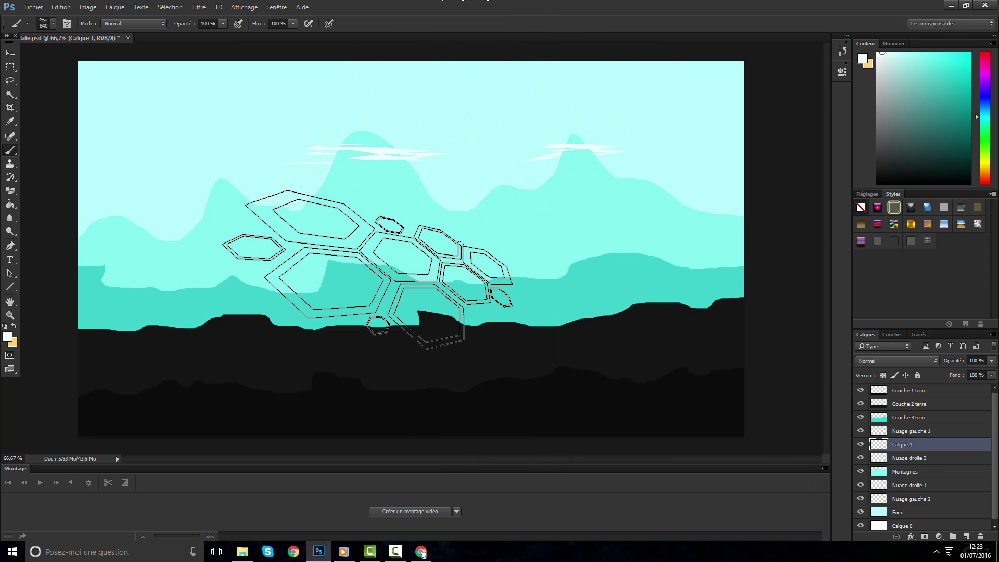
{"action": "left_click", "coordinate": [279, 148]}
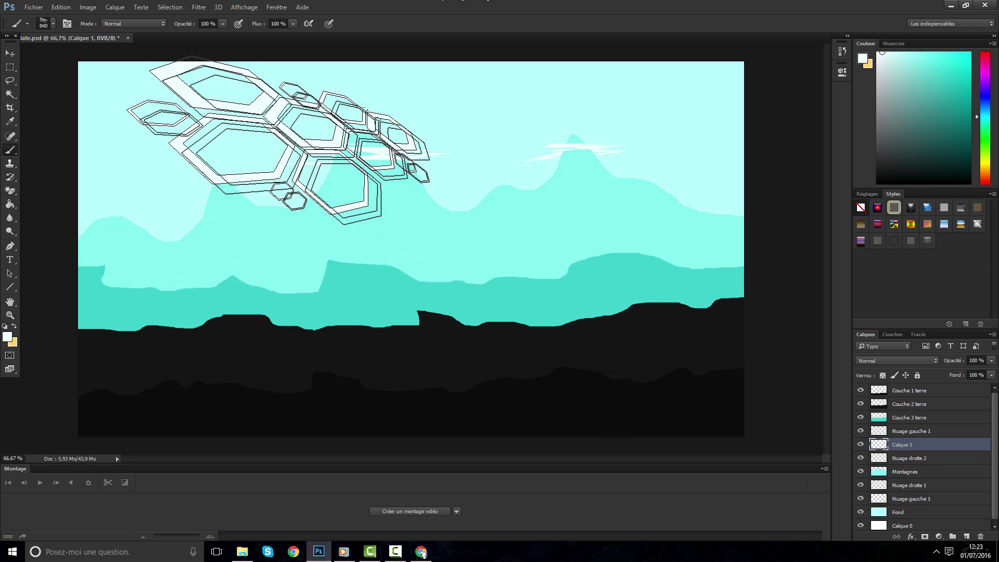
{"action": "key", "text": "ctrl+z"}
Try choosing the 198 px squares brush preset
{"action": "right_click", "coordinate": [367, 255]}
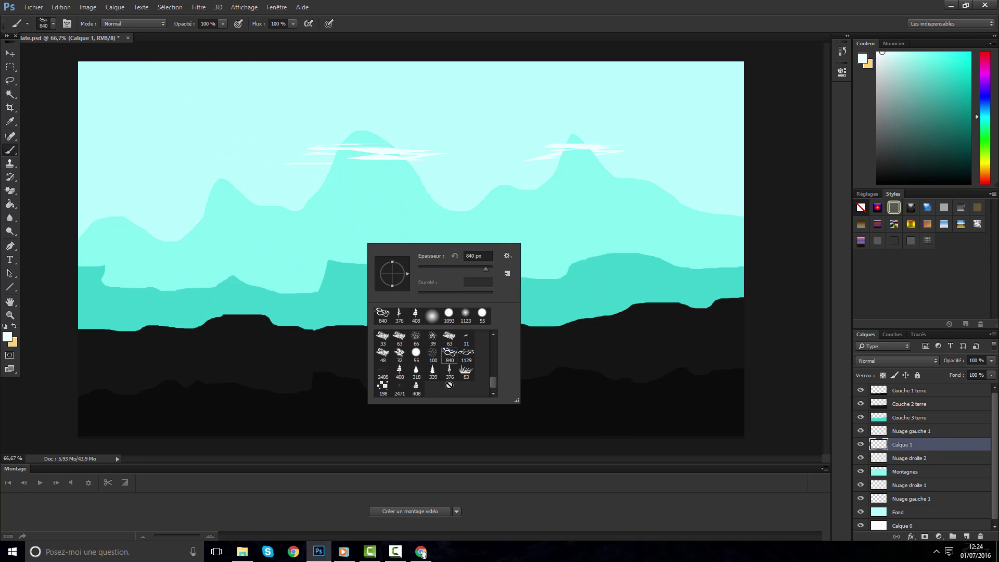
{"action": "left_click", "coordinate": [383, 388]}
{"action": "key", "text": "Return"}
Try the 83 px grass brush with a stamp on the mountains and undo the stamp
{"action": "right_click", "coordinate": [411, 215]}
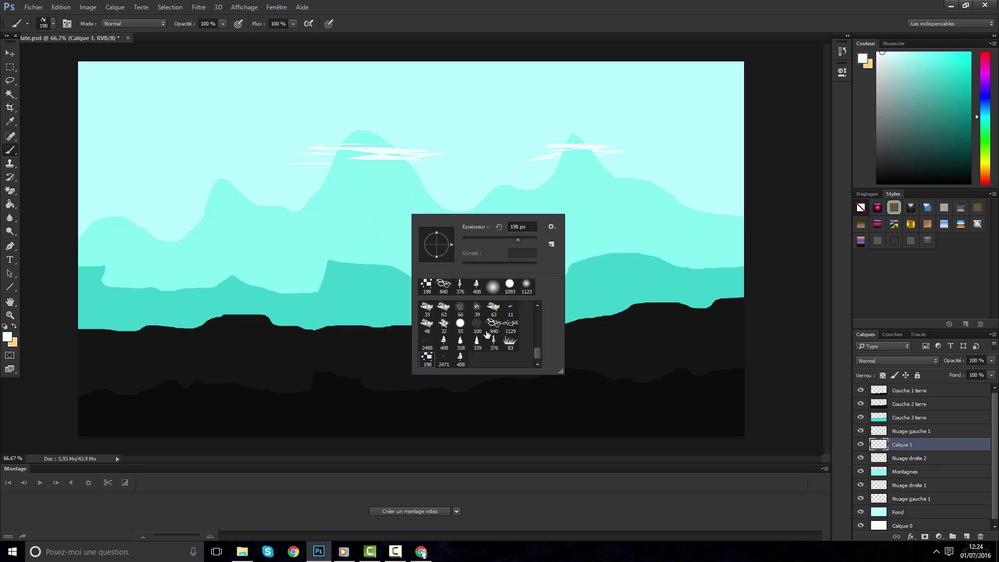
{"action": "left_click", "coordinate": [511, 348]}
{"action": "key", "text": "Return"}
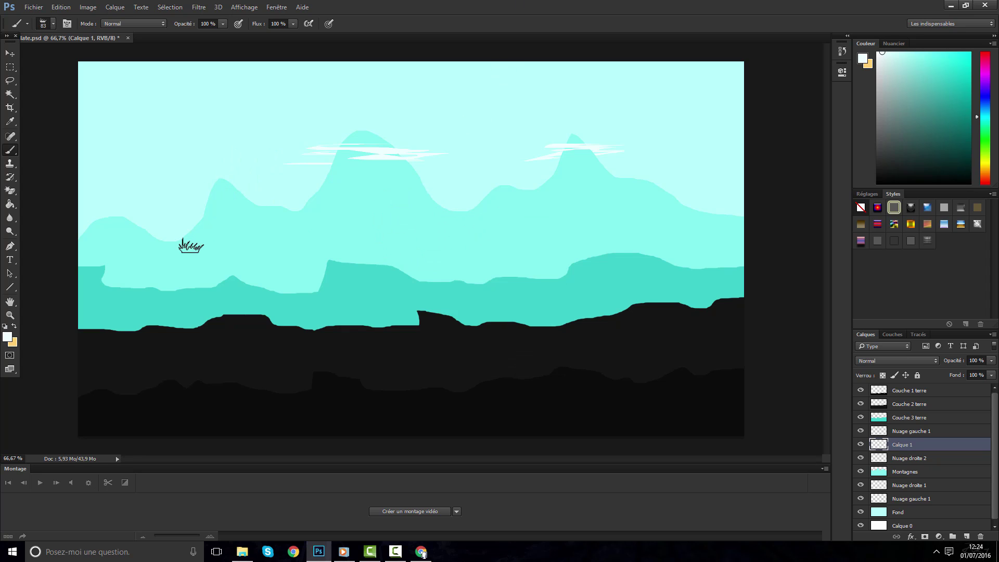
{"action": "left_click", "coordinate": [290, 247]}
{"action": "key", "text": "ctrl+z"}
Choose the 408 px tree brush preset again for painting
{"action": "right_click", "coordinate": [346, 260]}
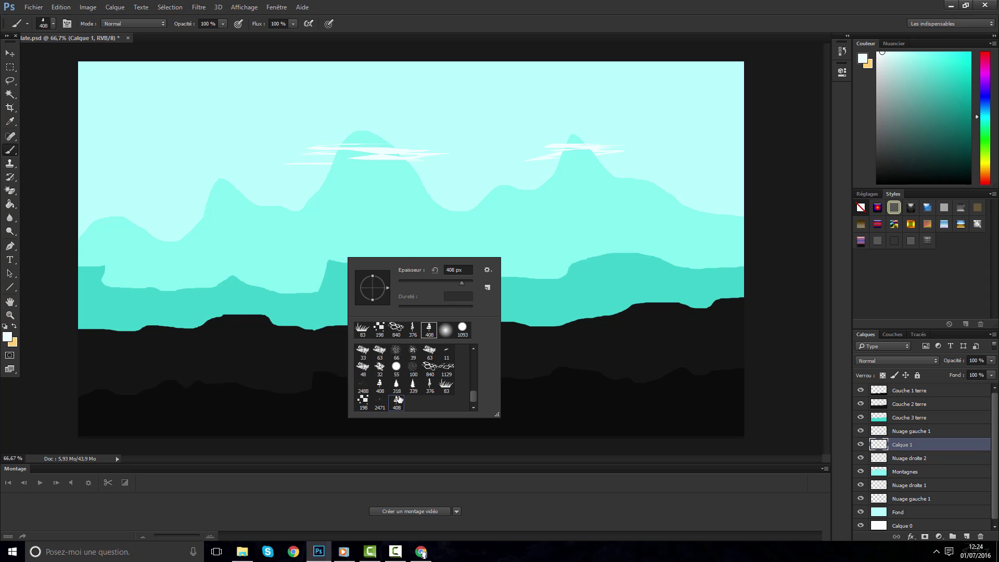
{"action": "left_click", "coordinate": [379, 386]}
{"action": "left_click", "coordinate": [485, 135]}
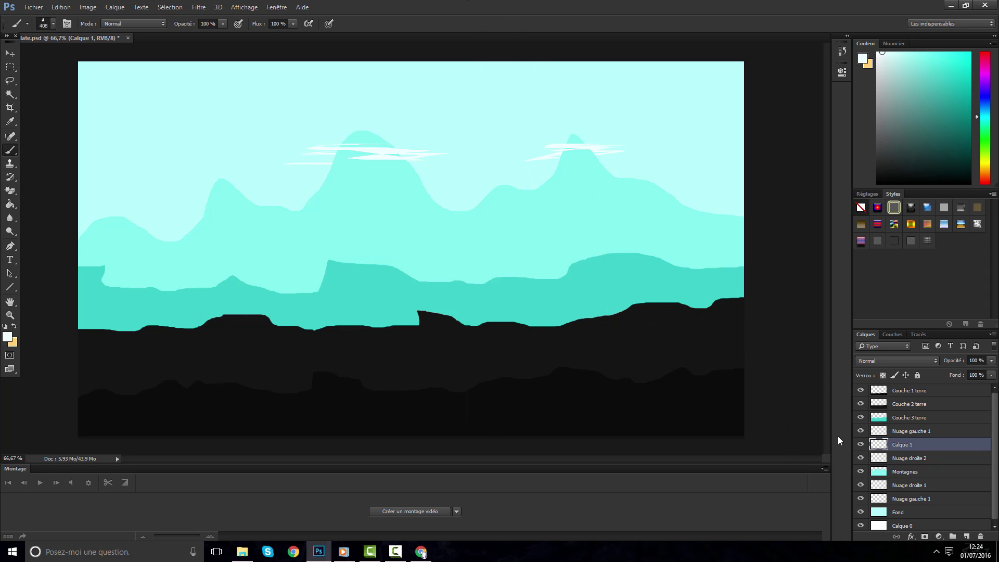
Rename the Calque 1 layer to "Arbre couche 2 terre" and move it directly above Couche 3 terre
{"action": "double_click", "coordinate": [894, 445]}
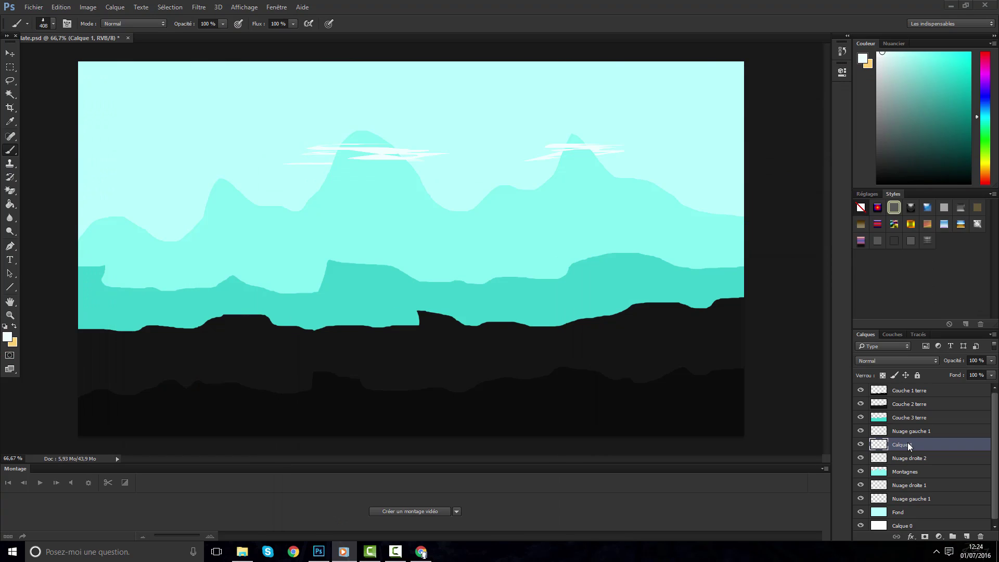
{"action": "double_click", "coordinate": [907, 443]}
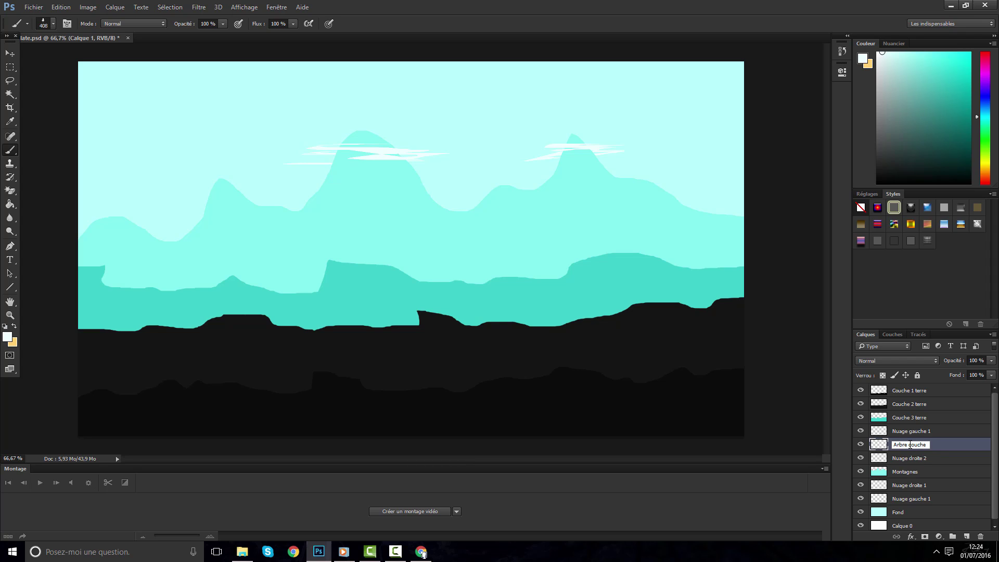
{"action": "type", "text": "Arbre couche 2 terre"}
{"action": "key", "text": "Return"}
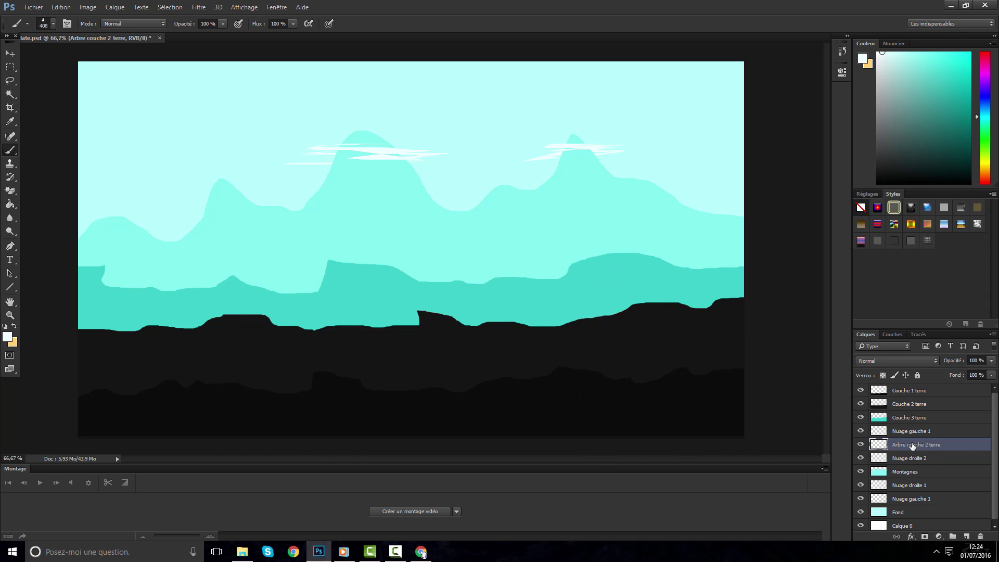
{"action": "left_click_drag", "start_coordinate": [911, 448], "coordinate": [922, 417]}
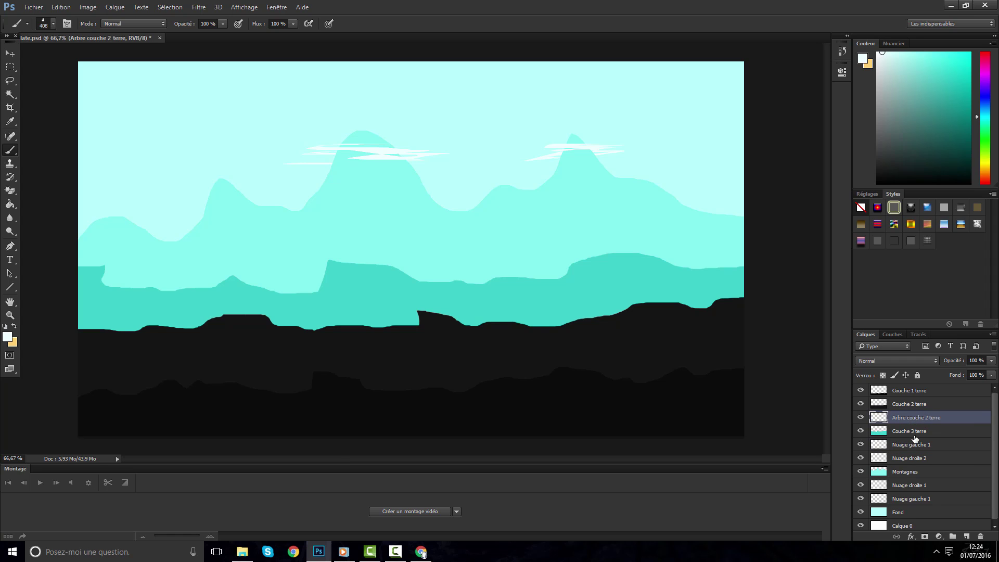
Reduce the tree brush size to 163 px, comparing it with the terrain at the image's left edge
{"action": "left_click", "coordinate": [861, 417]}
{"action": "key", "text": "ctrl+plus"}
{"action": "key", "text": "ctrl+plus"}
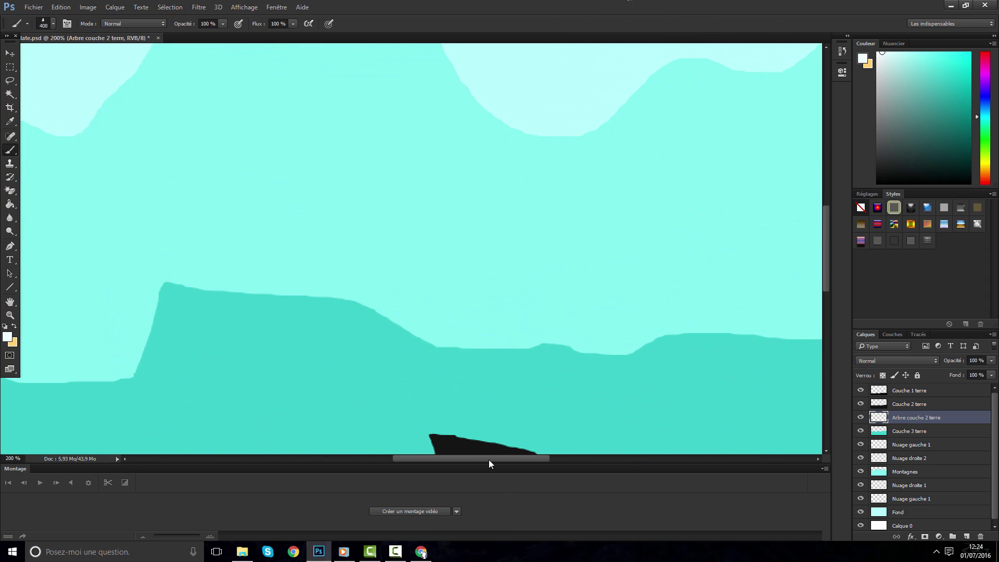
{"action": "left_click_drag", "start_coordinate": [488, 460], "coordinate": [325, 459]}
{"action": "scroll", "coordinate": [566, 312], "scroll_direction": "down", "scroll_amount": 3}
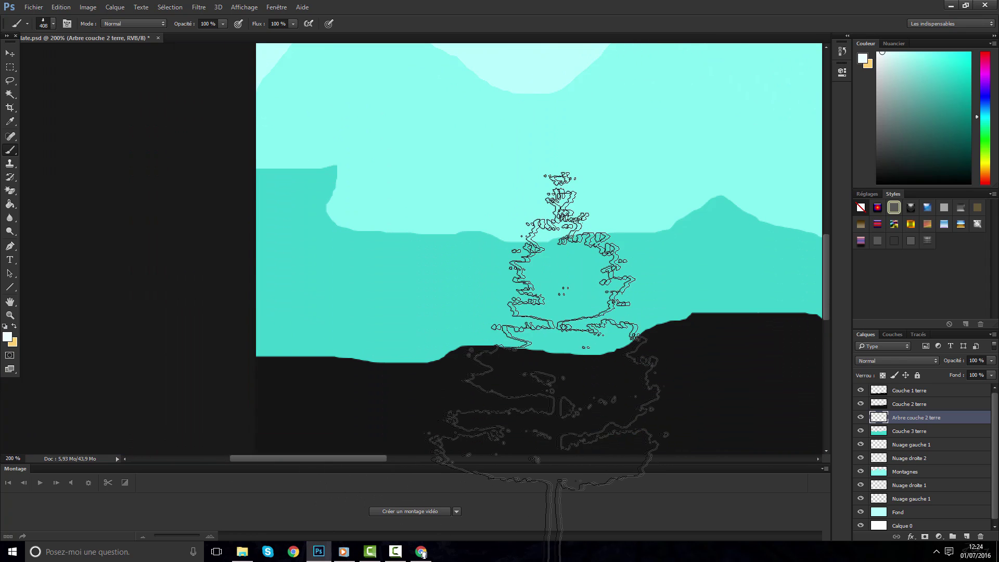
{"action": "left_click_drag", "start_coordinate": [443, 255], "coordinate": [315, 263]}
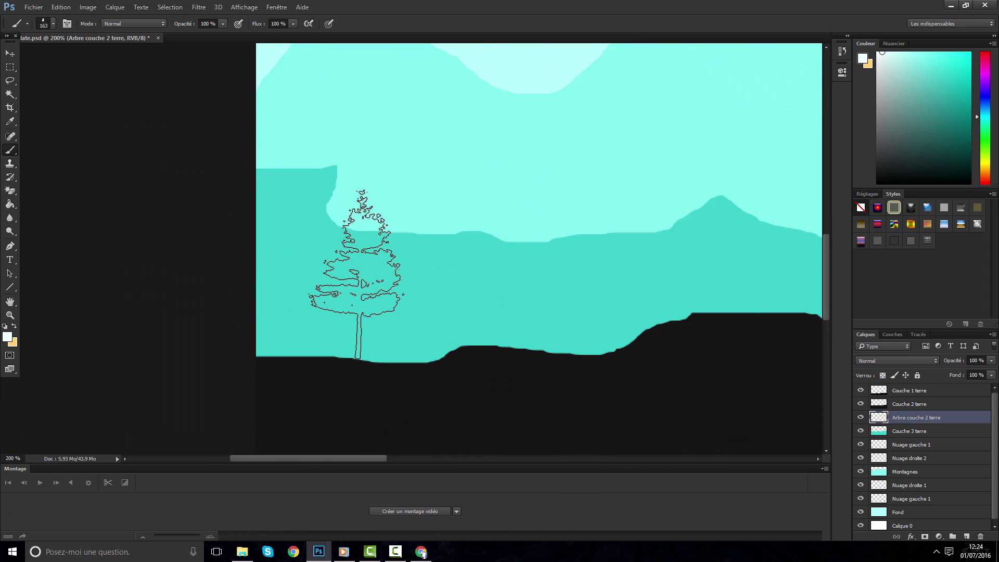
{"action": "key", "text": "ctrl+minus"}
{"action": "key", "text": "ctrl+minus"}
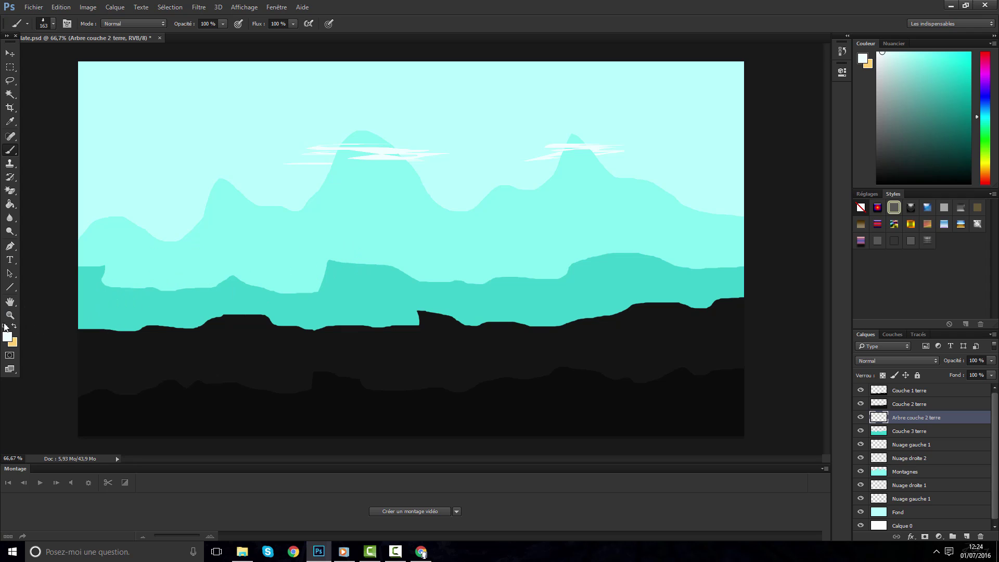
Set the foreground colour to 151515 by sampling the dark ground of the landscape
{"action": "key", "text": "alt"}
{"action": "left_click", "coordinate": [7, 337]}
{"action": "left_click", "coordinate": [242, 328]}
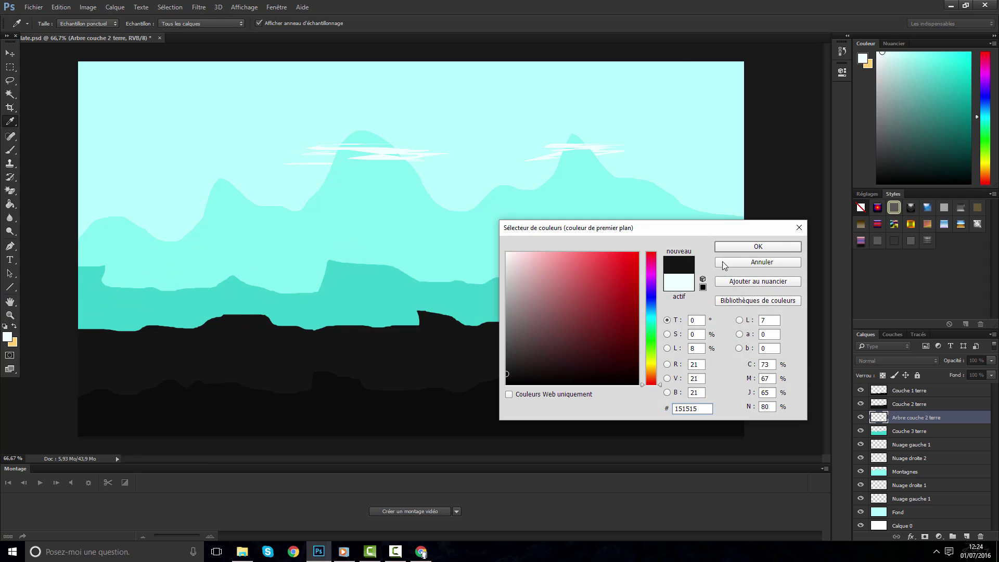
{"action": "left_click", "coordinate": [744, 248]}
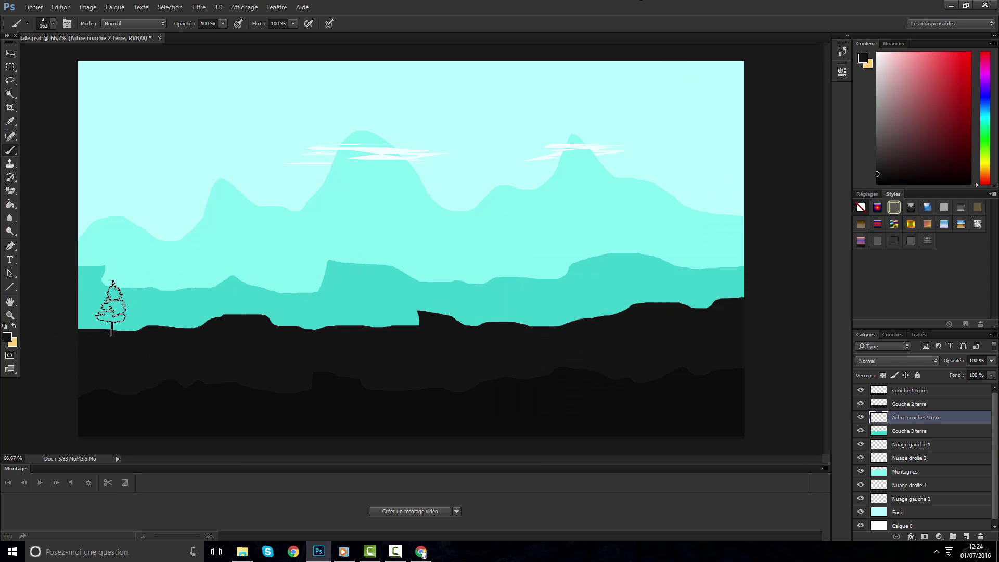
Set the tree brush to 178 px and stamp a dark tree on the ground at the image's left edge
{"action": "right_click", "coordinate": [133, 329], "text": "alt"}
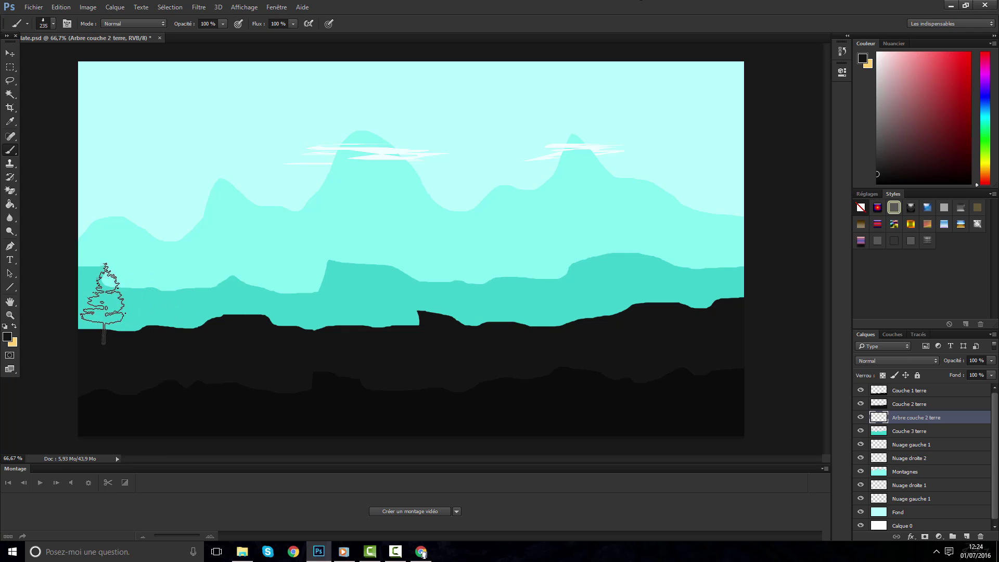
{"action": "right_click", "coordinate": [96, 296], "text": "alt"}
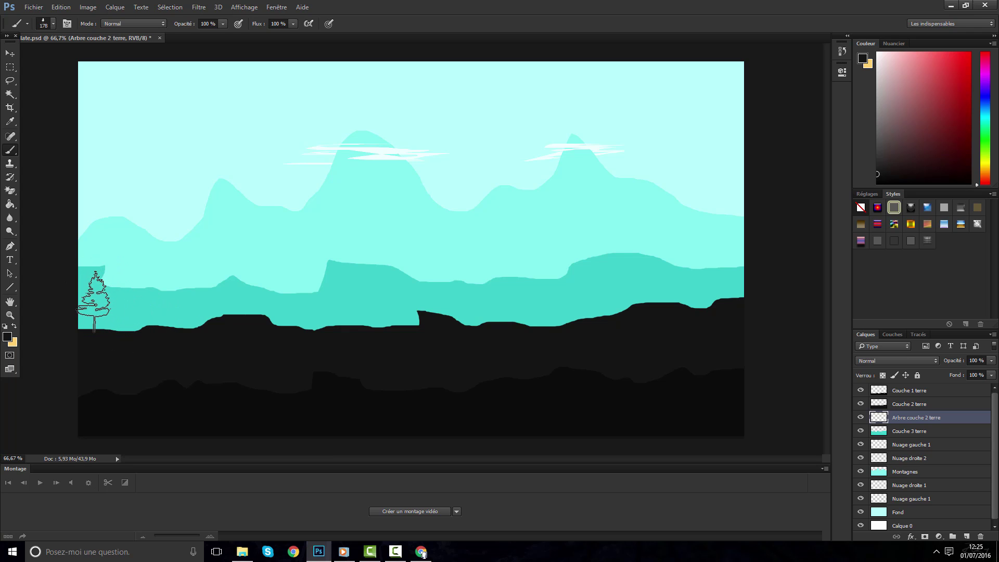
{"action": "left_click", "coordinate": [94, 301]}
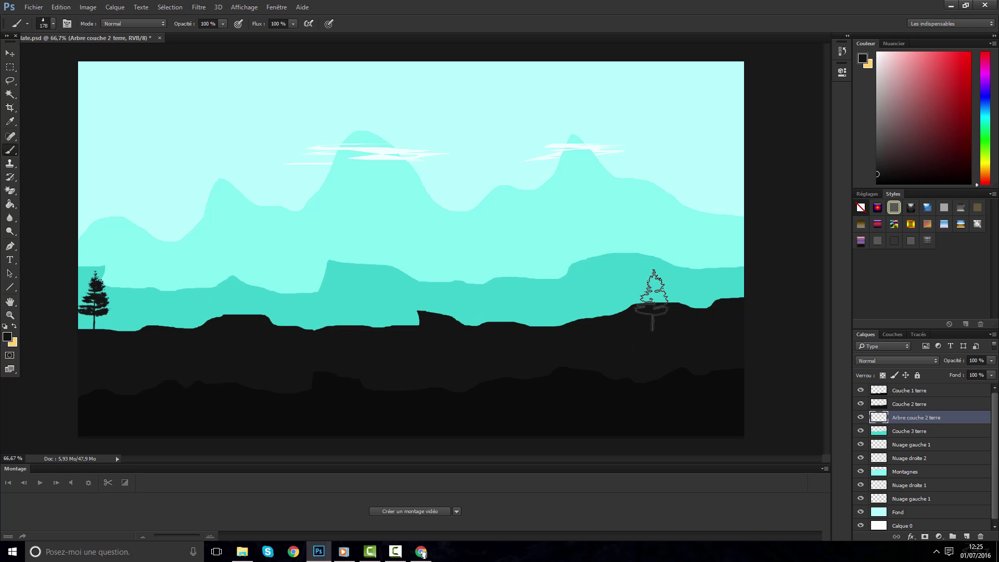
Set the tree brush to 187 px and create a new layer group above Arbre couche 2 terre
{"action": "right_click", "coordinate": [657, 276], "text": "alt"}
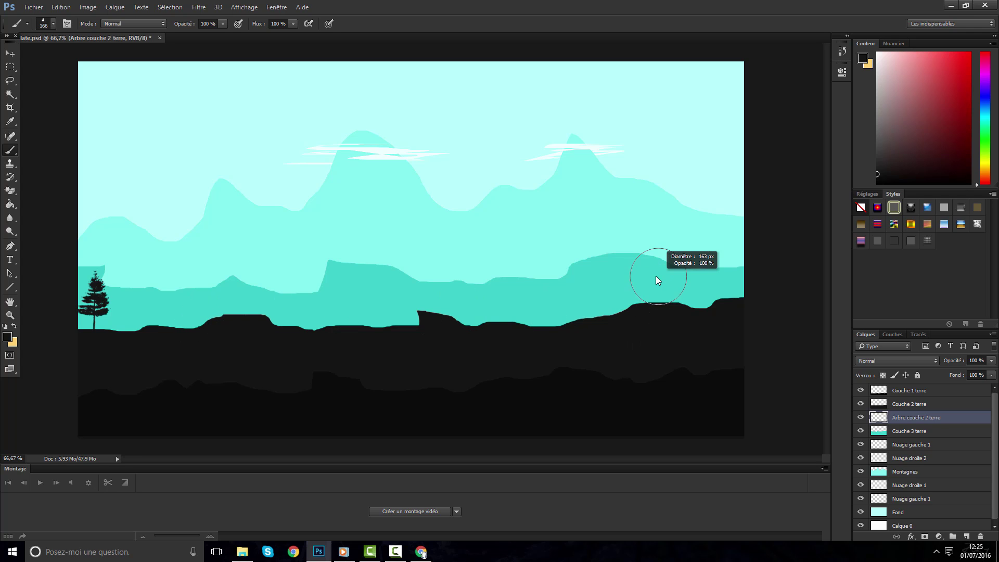
{"action": "right_click", "coordinate": [664, 290], "text": "alt"}
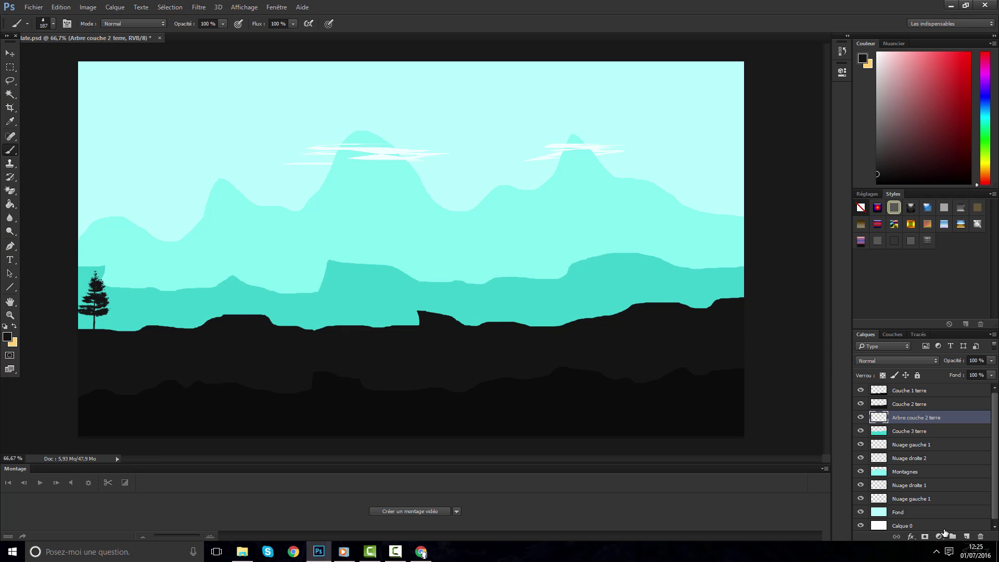
{"action": "left_click", "coordinate": [951, 536]}
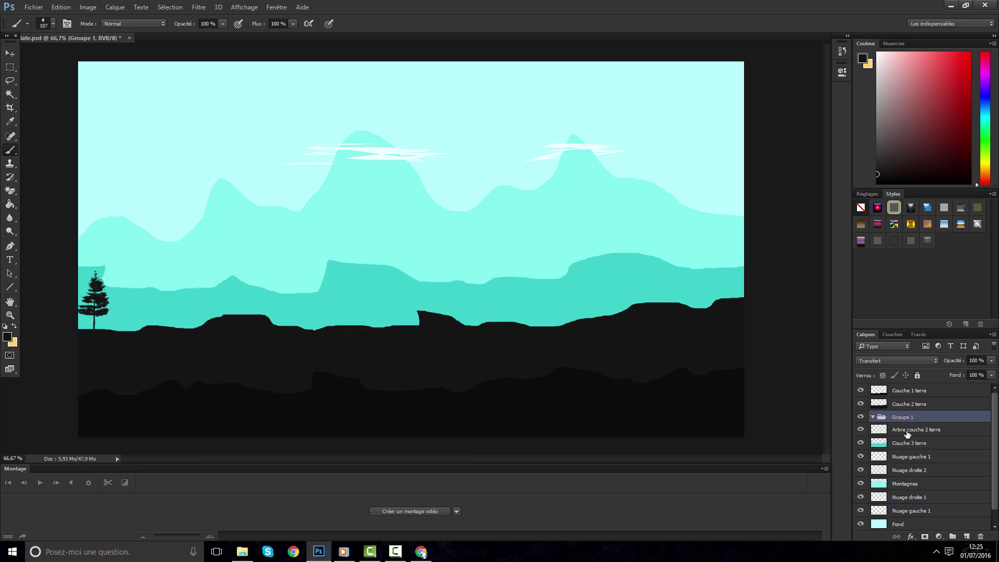
Move the Arbre couche 2 terre layer into the new group and rename the group Couche 2 arbre
{"action": "left_click_drag", "start_coordinate": [906, 433], "coordinate": [902, 420]}
{"action": "left_click_drag", "start_coordinate": [902, 418], "coordinate": [904, 420]}
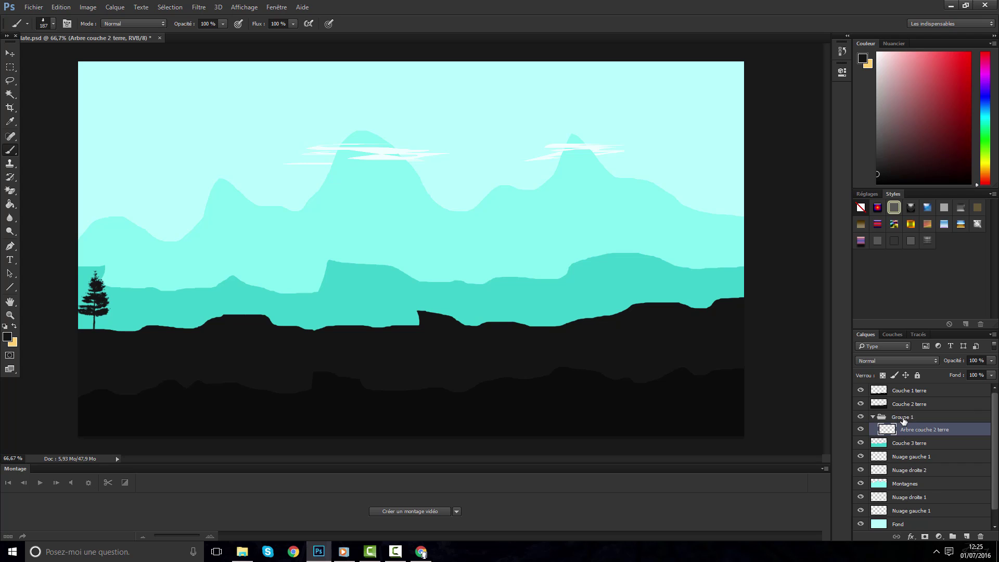
{"action": "double_click", "coordinate": [897, 417]}
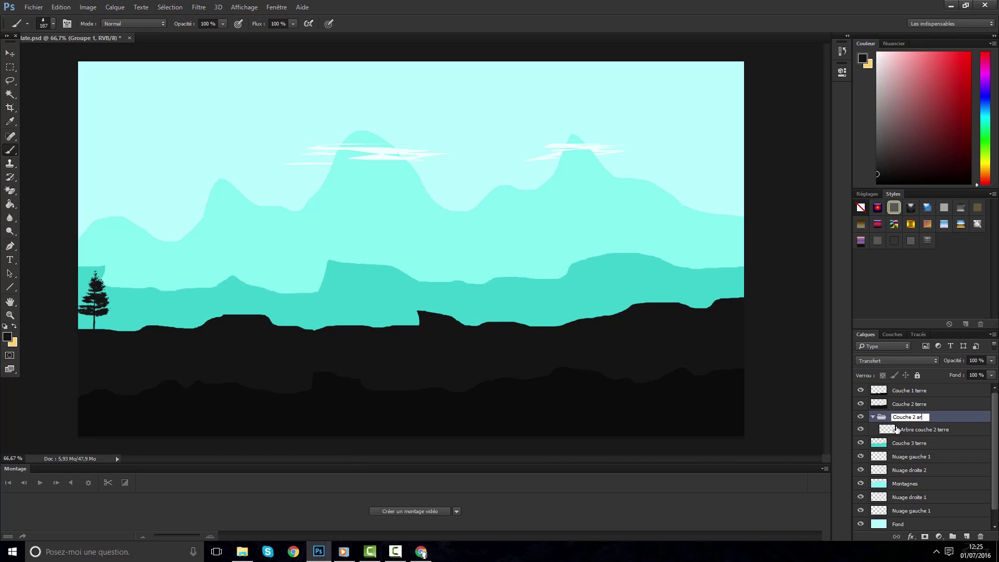
{"action": "type", "text": "Couche 2 arbre"}
{"action": "key", "text": "Return"}
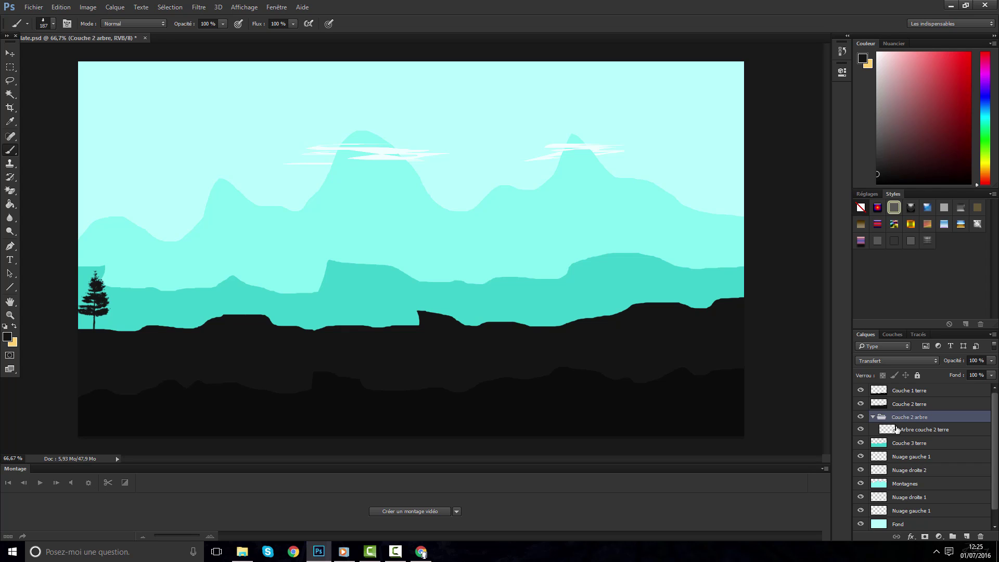
Create a new layer above Arbre couche 2 terre and stamp a 139 px tree on the dark hill near the image's right side
{"action": "left_click", "coordinate": [897, 429]}
{"action": "left_click", "coordinate": [966, 536]}
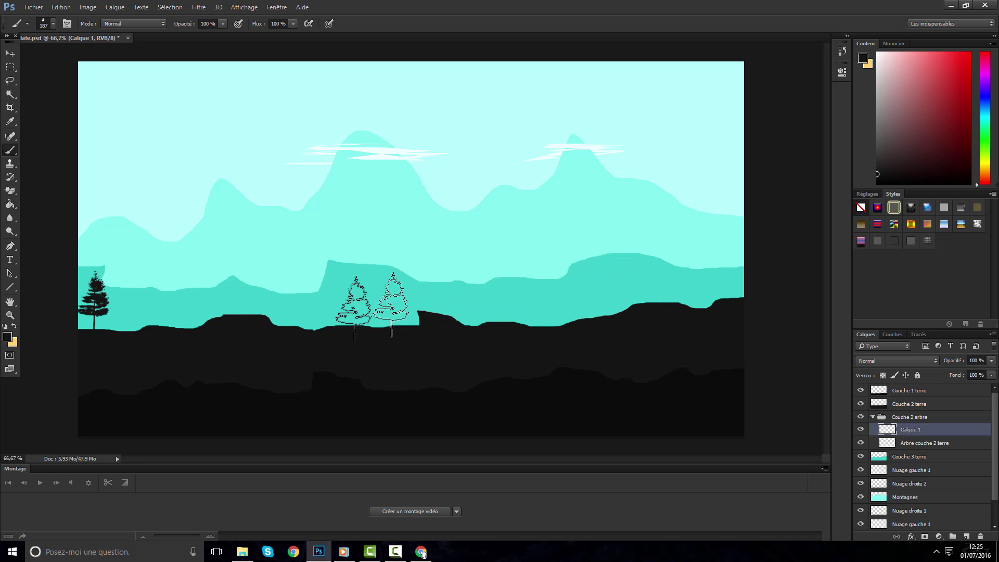
{"action": "right_click", "coordinate": [457, 289], "text": "alt"}
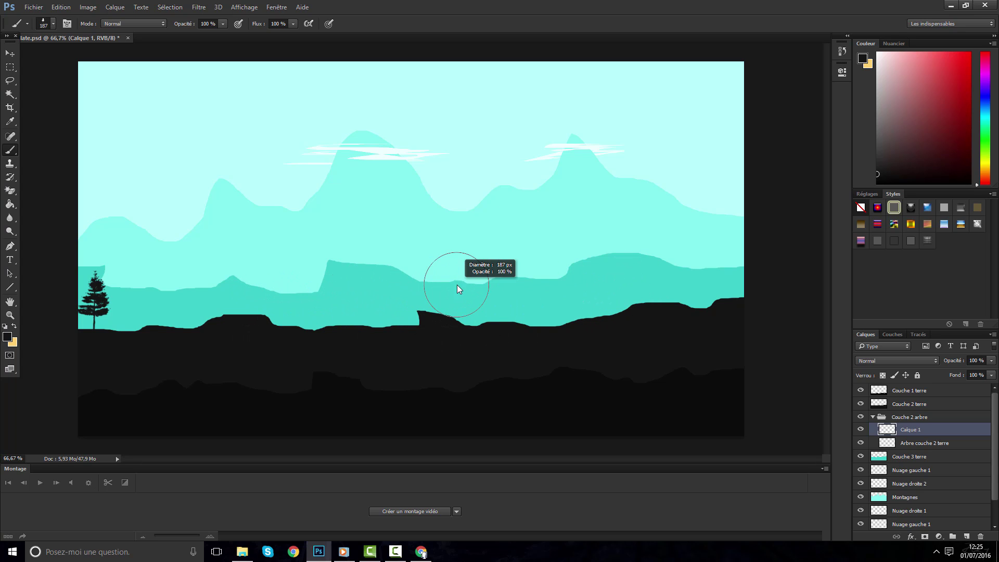
{"action": "left_click_drag", "start_coordinate": [456, 285], "coordinate": [444, 285]}
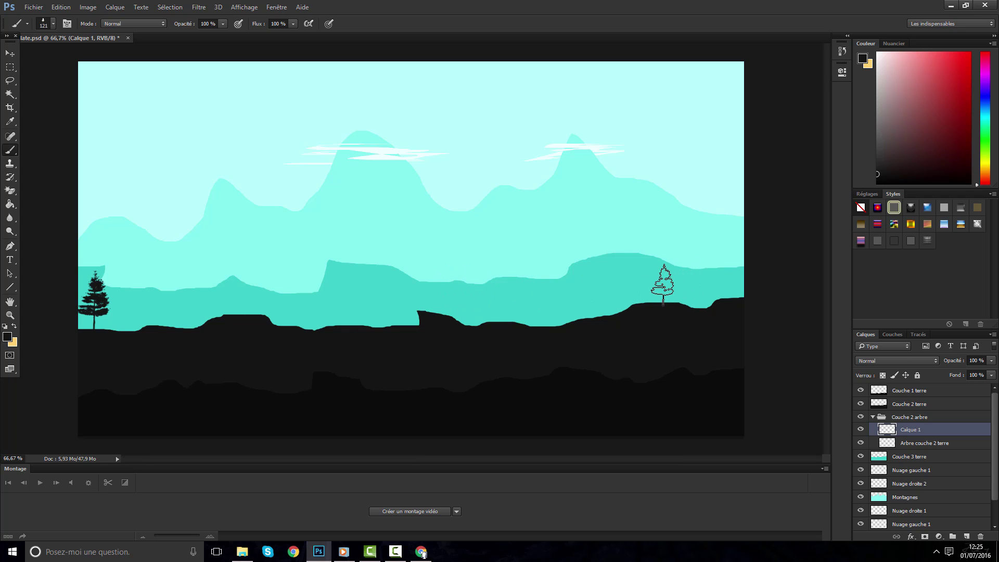
{"action": "left_click_drag", "start_coordinate": [663, 285], "coordinate": [650, 283]}
{"action": "left_click", "coordinate": [650, 283]}
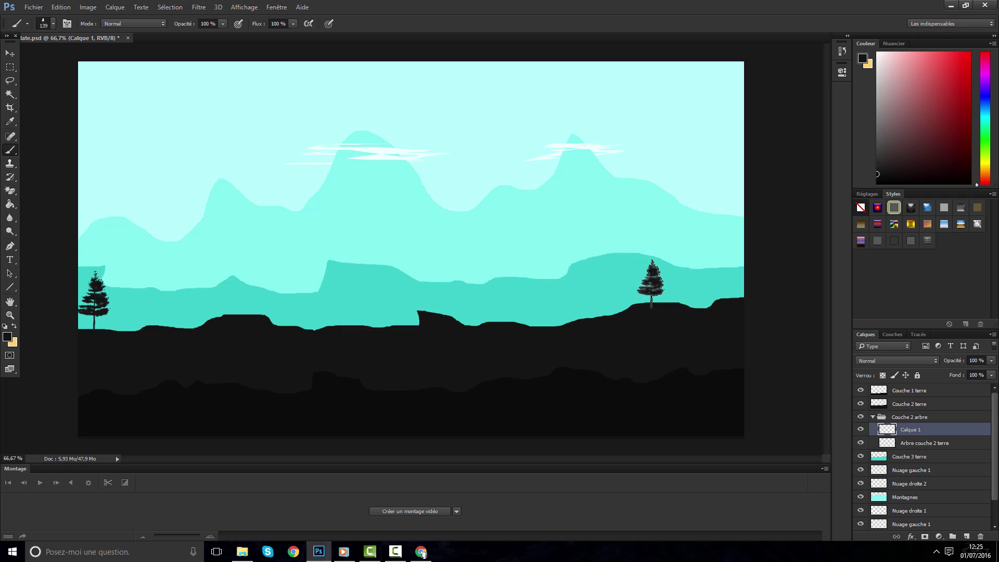
Shift the newly stamped tree on the right-hand hill slightly to the right with Free Transform
{"action": "left_click", "coordinate": [10, 52]}
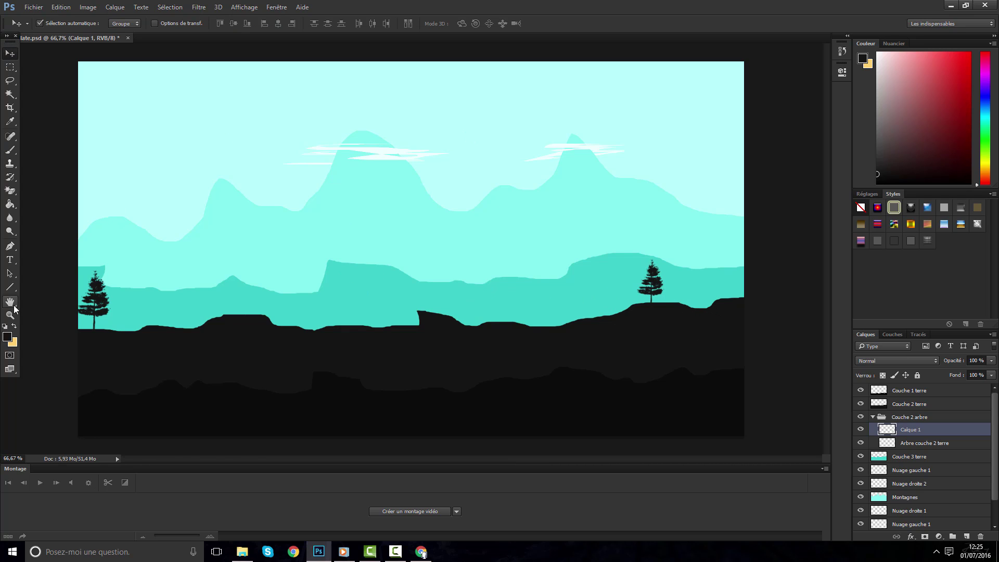
{"action": "key", "text": "ctrl+t"}
{"action": "left_click_drag", "start_coordinate": [636, 285], "coordinate": [657, 297]}
{"action": "key", "text": "Return"}
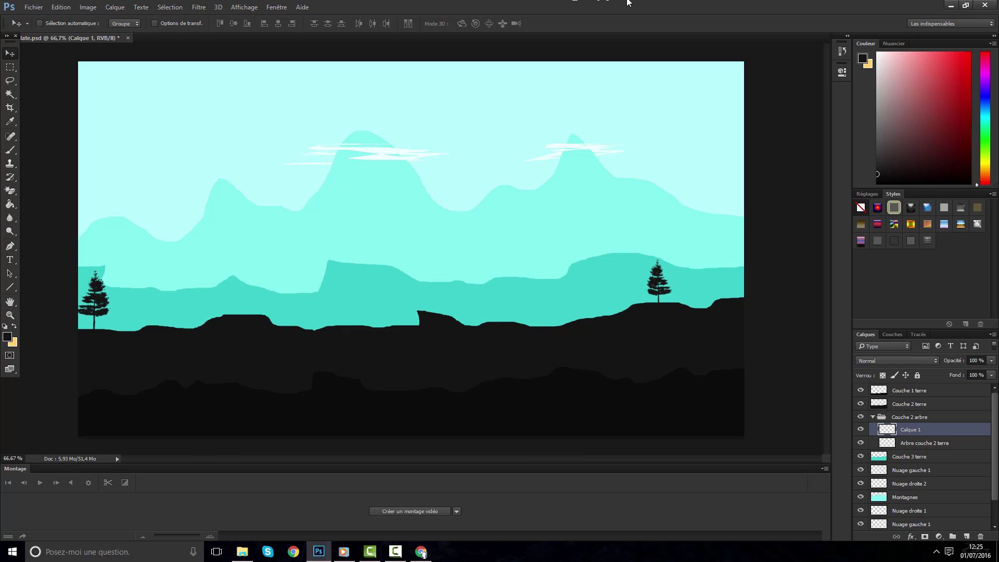
Set the tree brush to 142 px and stamp a tree on a new layer, just right of the left-hand dark mound
{"action": "right_click", "coordinate": [10, 149]}
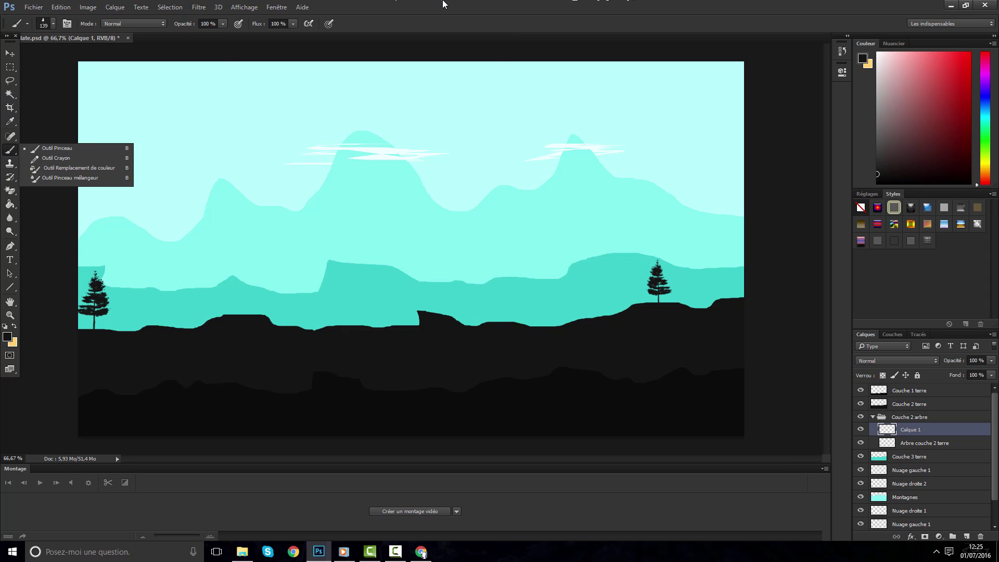
{"action": "left_click", "coordinate": [57, 150]}
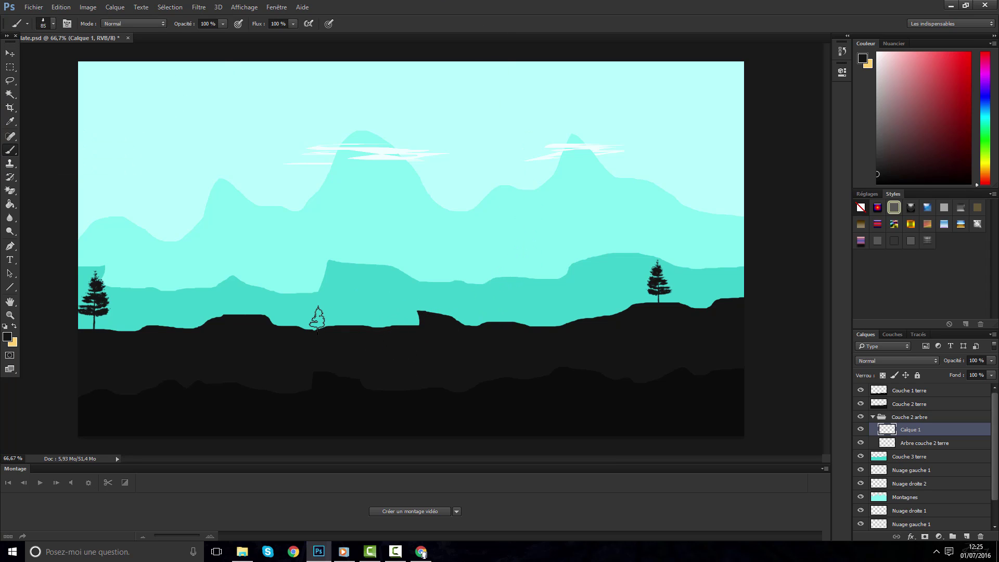
{"action": "left_click_drag", "start_coordinate": [317, 317], "coordinate": [312, 312]}
{"action": "left_click", "coordinate": [305, 306]}
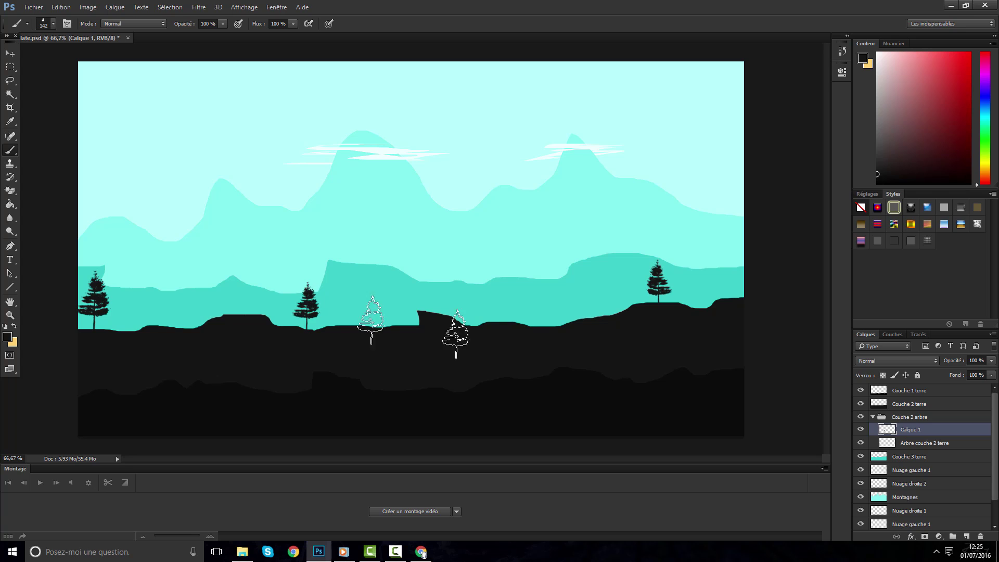
{"action": "key", "text": "ctrl+z"}
{"action": "left_click", "coordinate": [964, 537]}
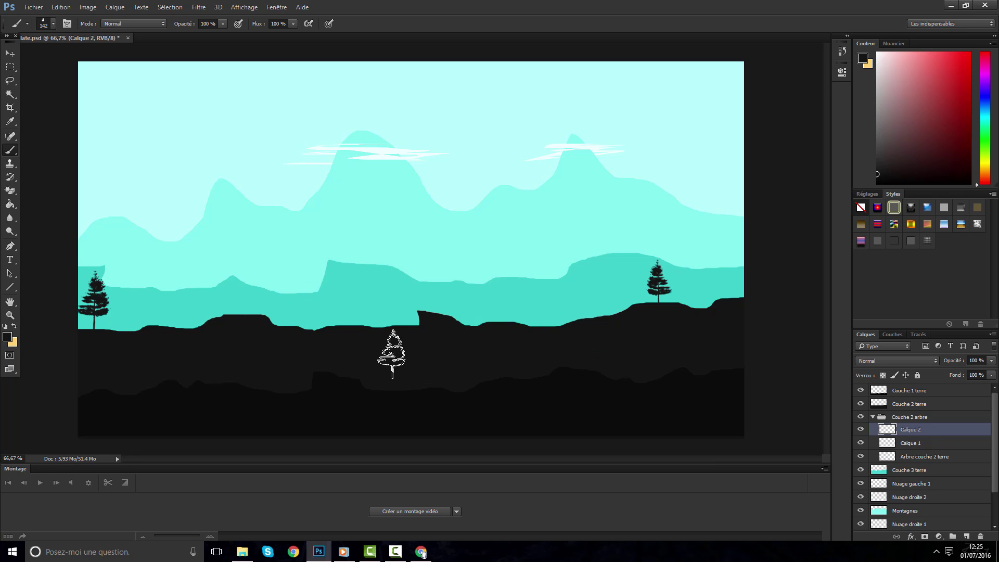
{"action": "left_click", "coordinate": [307, 307]}
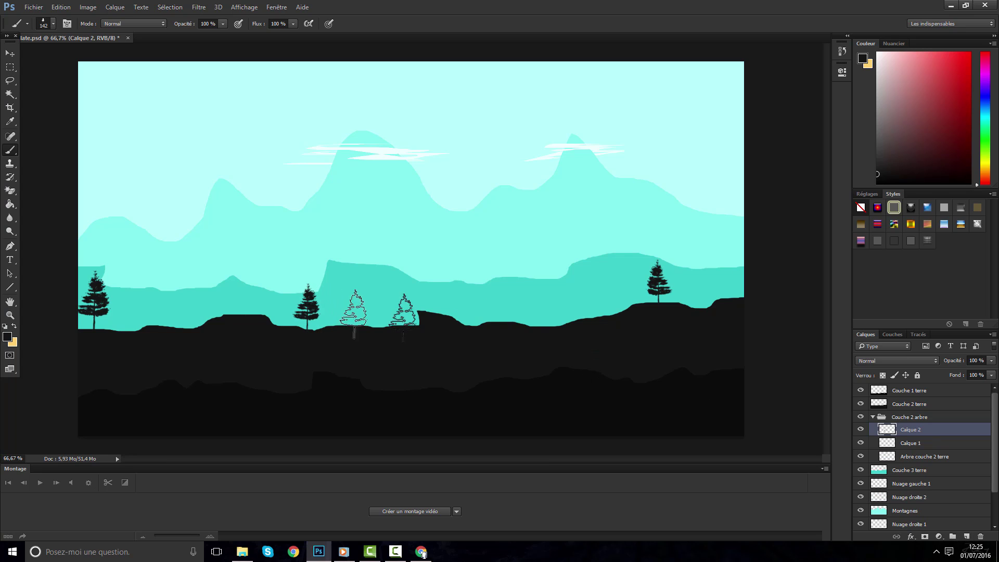
Switch to the slender tree brush labelled 376 and reduce its size to 142 px
{"action": "right_click", "coordinate": [375, 173]}
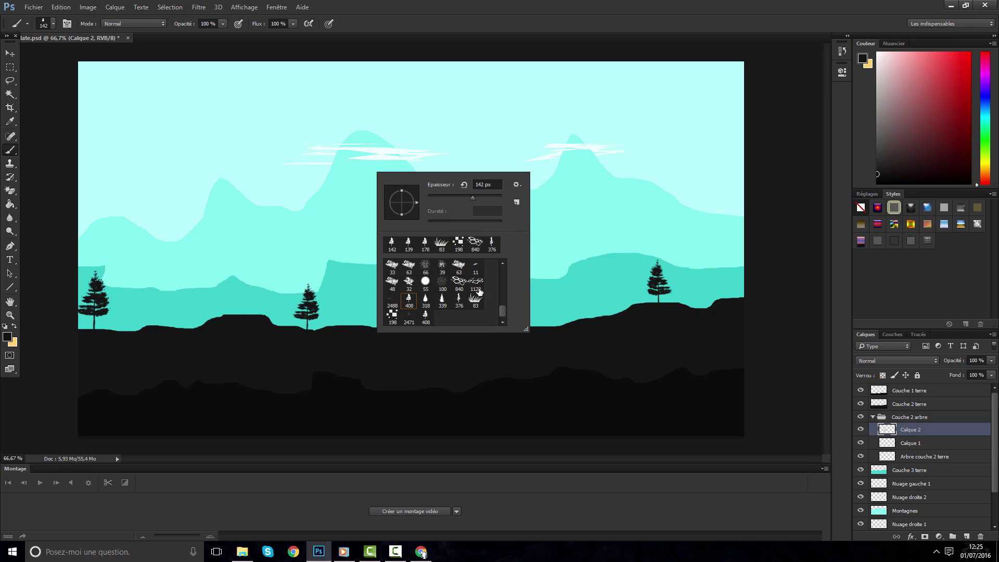
{"action": "left_click", "coordinate": [459, 301]}
{"action": "key", "text": "Return"}
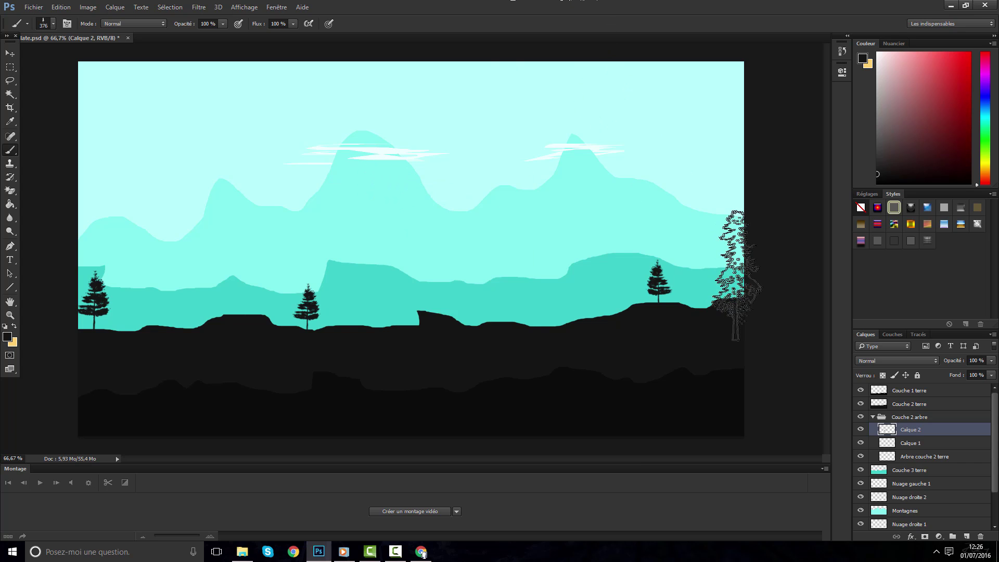
{"action": "right_click", "coordinate": [526, 276], "text": "alt"}
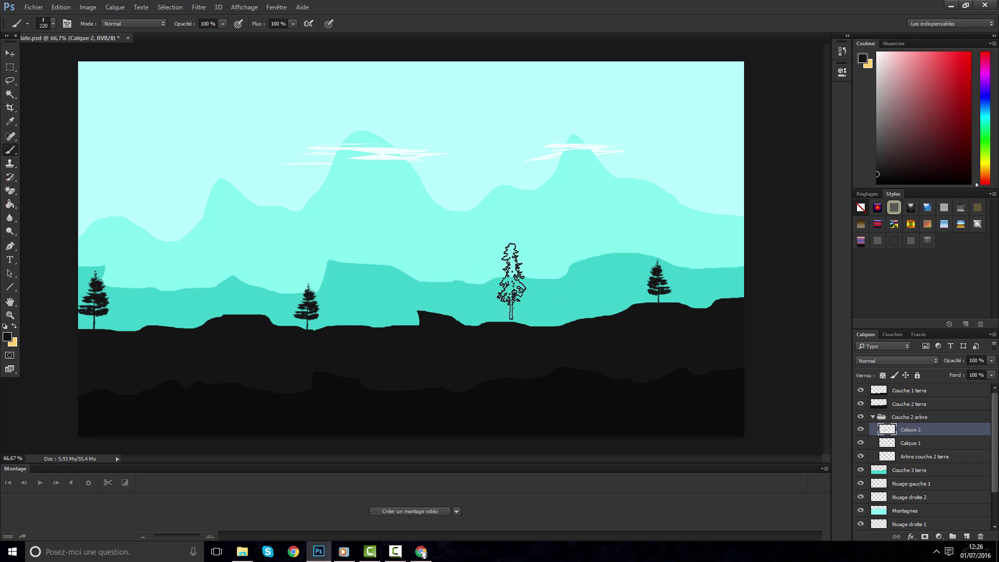
{"action": "right_click", "coordinate": [517, 284]}
{"action": "right_click", "coordinate": [487, 282], "text": "alt"}
{"action": "right_click", "coordinate": [480, 283], "text": "alt"}
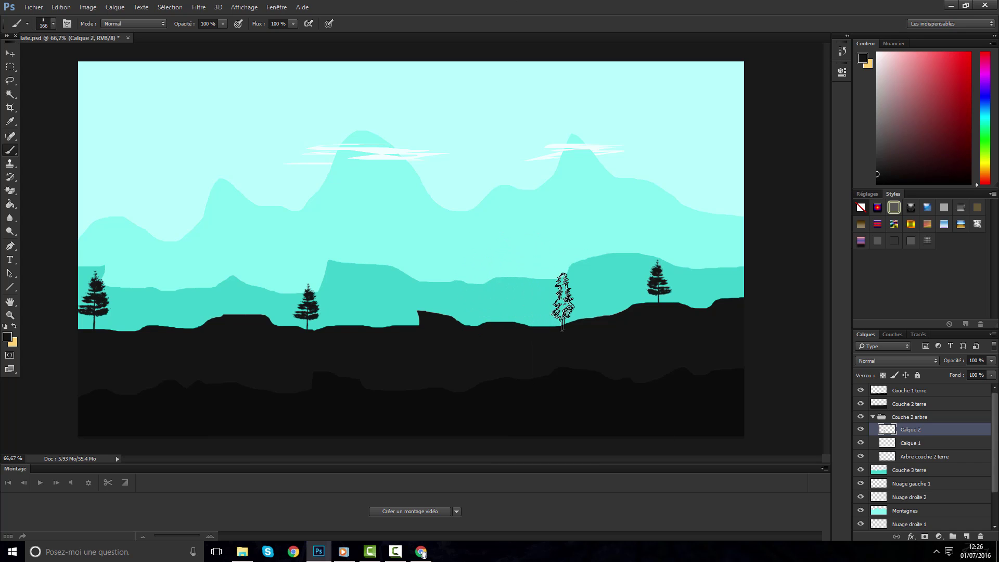
{"action": "right_click", "coordinate": [531, 291], "text": "alt"}
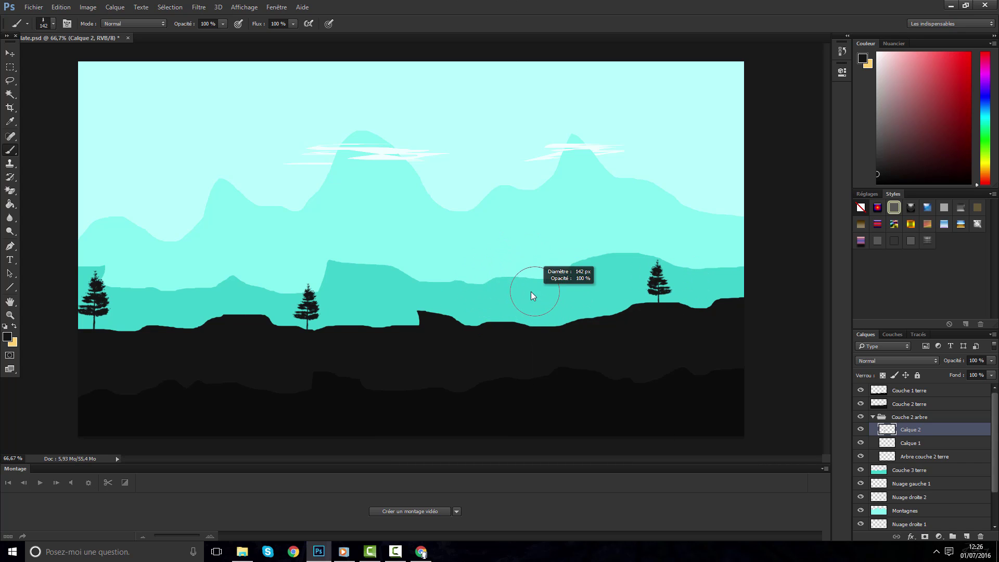
Stamp a slender 142 px tree left of the right-hand hill and a 109 px one on the left-hand dark mound
{"action": "left_click", "coordinate": [534, 303]}
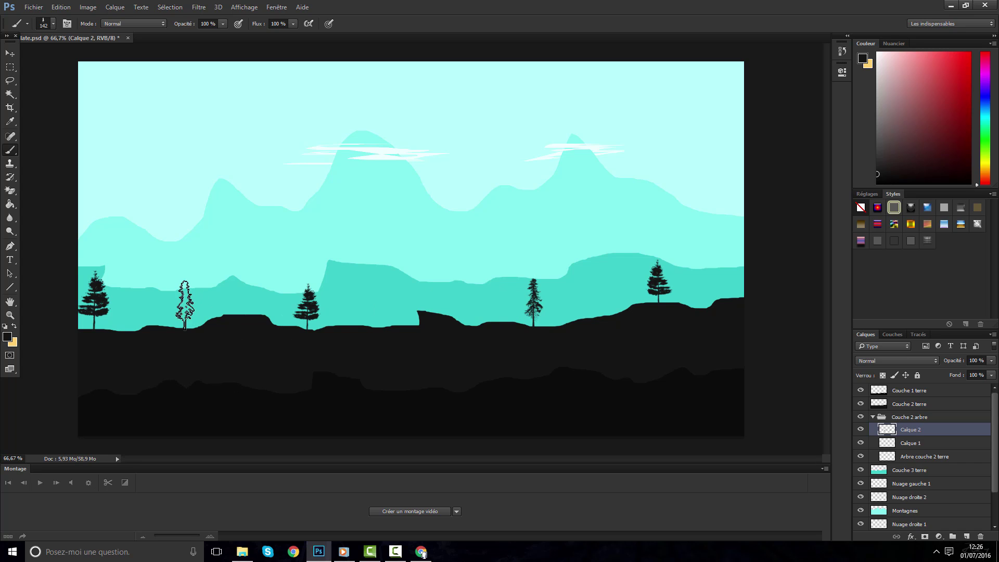
{"action": "right_click", "coordinate": [163, 307], "text": "alt"}
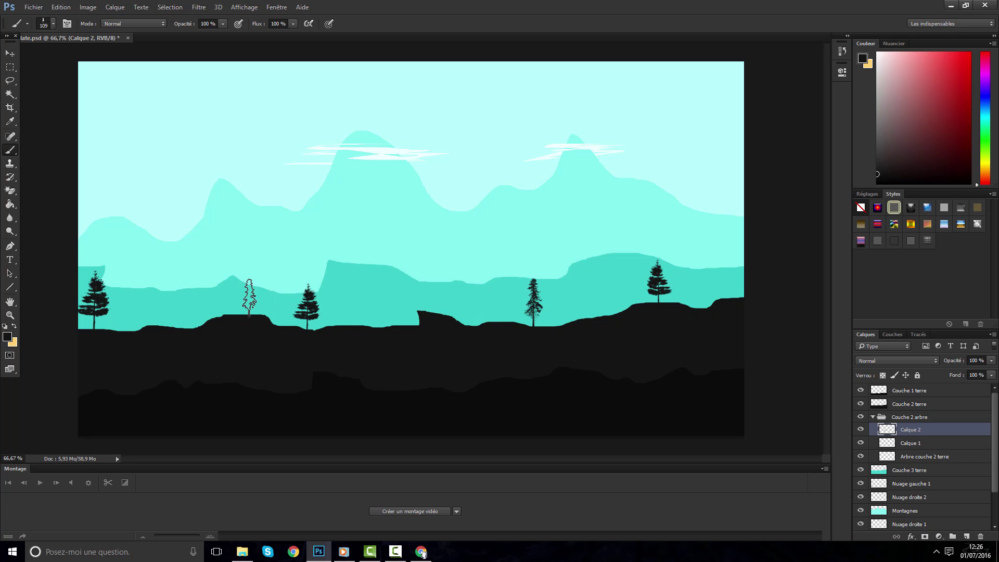
{"action": "left_click", "coordinate": [249, 298]}
Pick the tree brush labelled 318, size it to 171 px, and stamp firs on the right-hand slope and beside the leftmost tree
{"action": "right_click", "coordinate": [465, 205]}
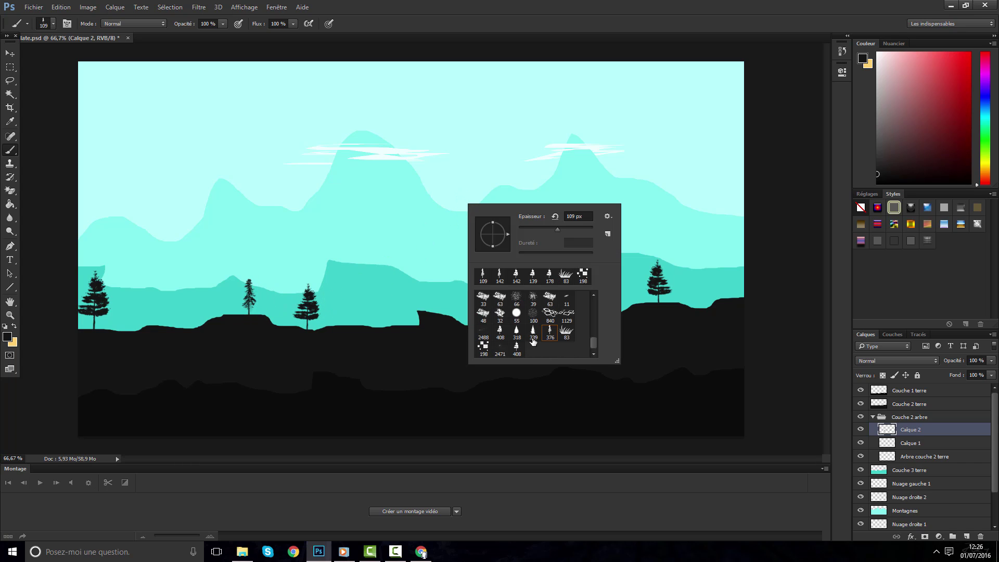
{"action": "left_click", "coordinate": [517, 332]}
{"action": "key", "text": "Return"}
{"action": "right_click", "coordinate": [688, 250], "text": "alt"}
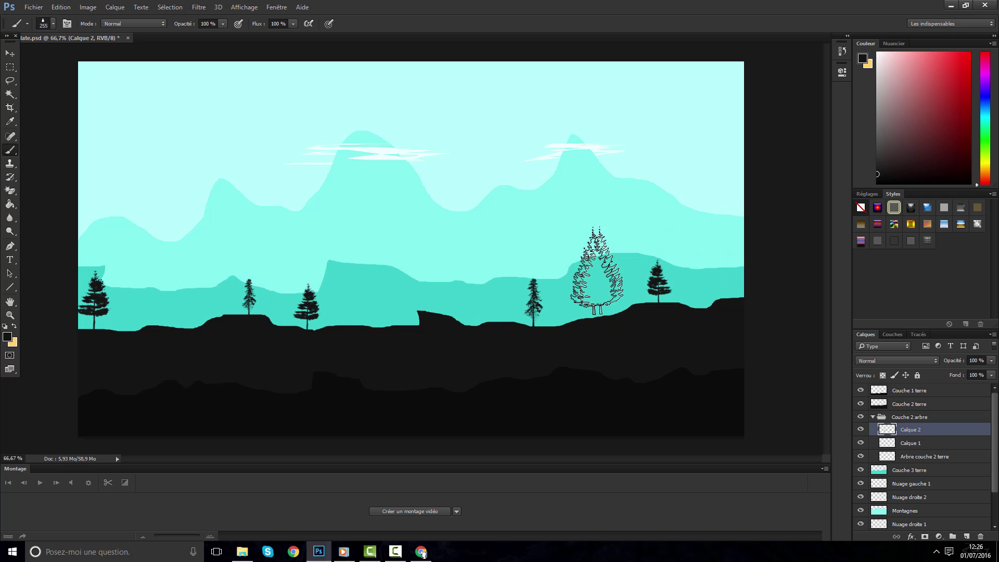
{"action": "right_click", "coordinate": [583, 277], "text": "alt"}
{"action": "left_click", "coordinate": [587, 290]}
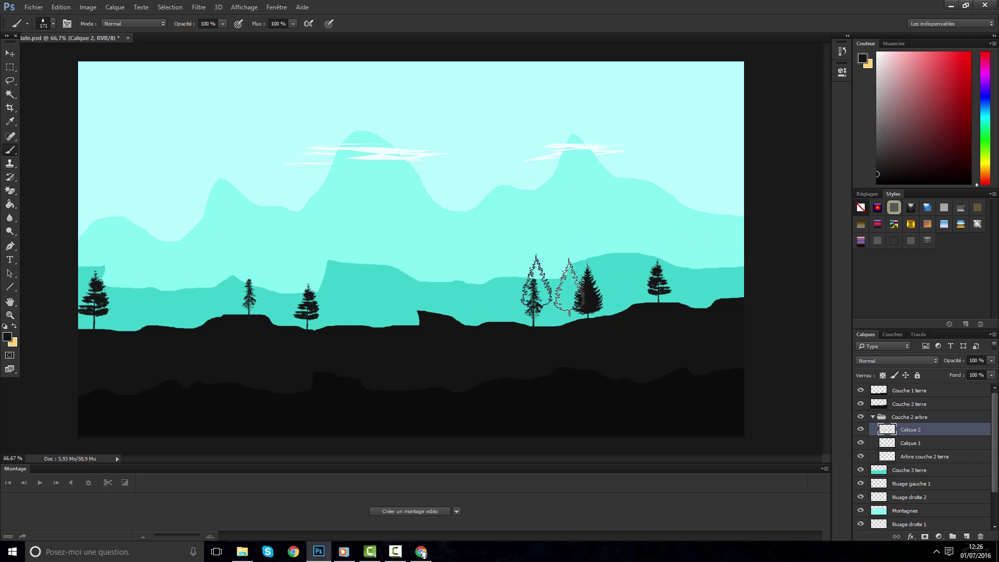
{"action": "left_click", "coordinate": [143, 297]}
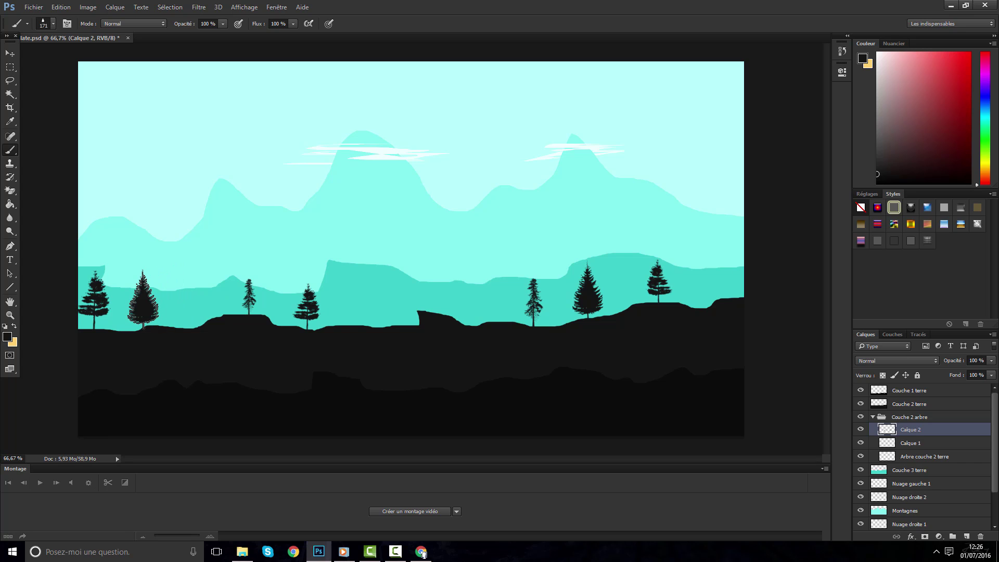
Pick the tree brush labelled 339, reduce it to 123 px, and stamp a fir on the ground near the image's right edge
{"action": "right_click", "coordinate": [472, 195]}
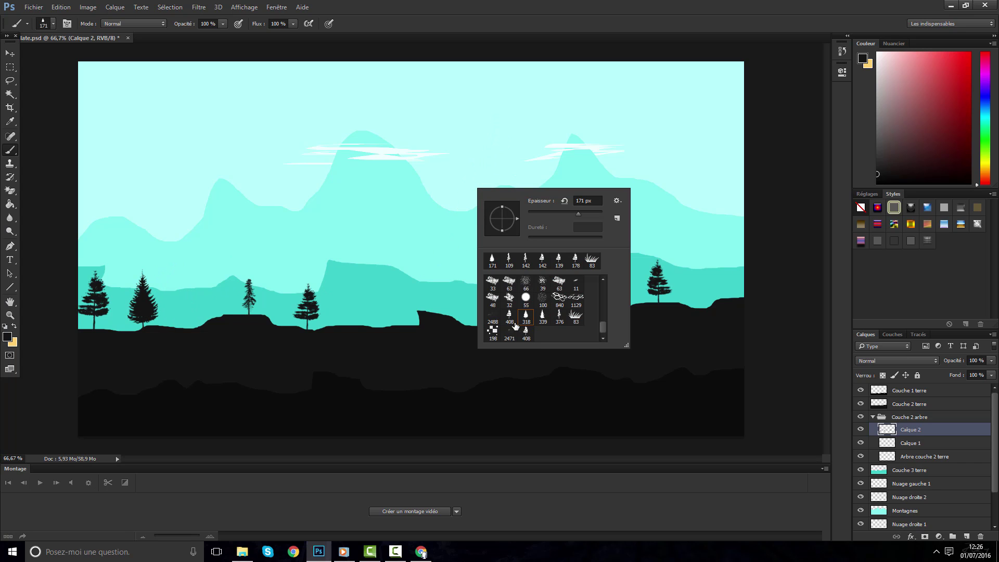
{"action": "left_click", "coordinate": [544, 317]}
{"action": "double_click", "coordinate": [650, 10]}
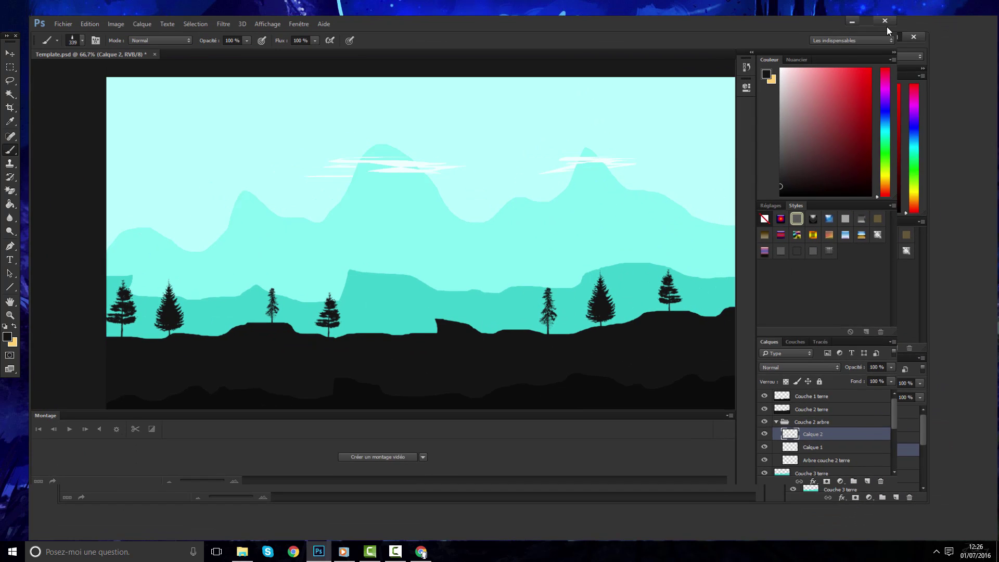
{"action": "left_click", "coordinate": [892, 23]}
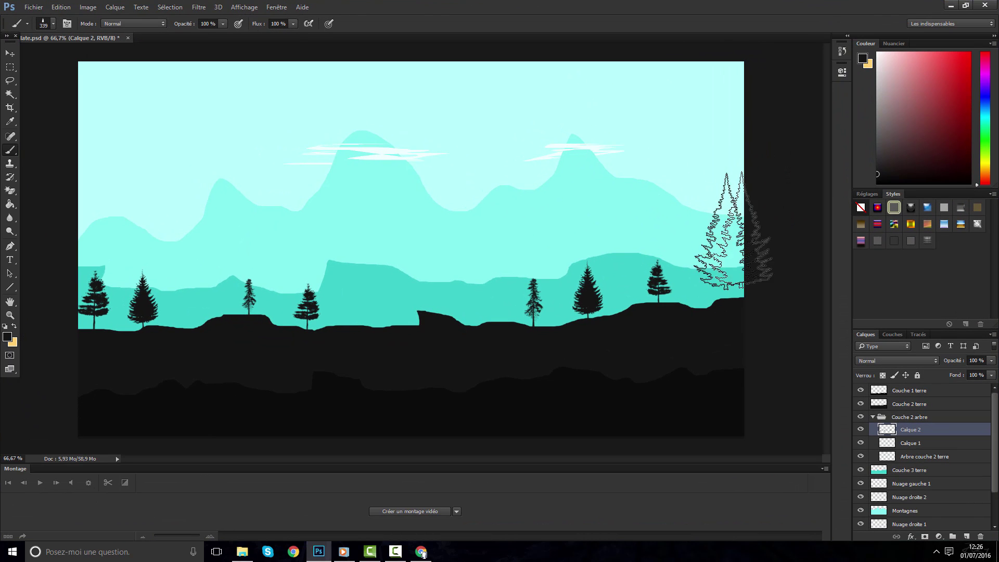
{"action": "right_click", "coordinate": [708, 232], "text": "alt"}
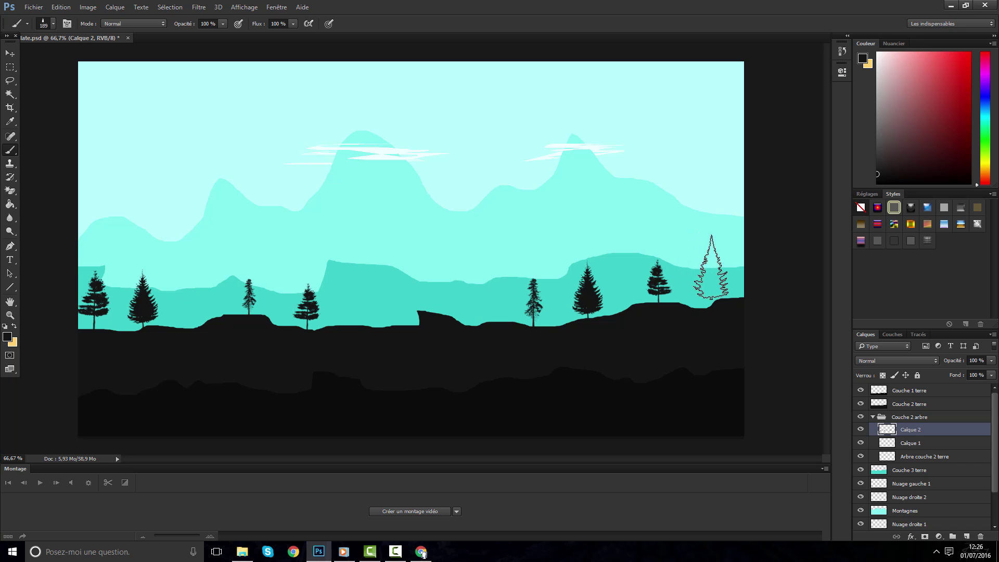
{"action": "right_click", "coordinate": [710, 269], "text": "alt"}
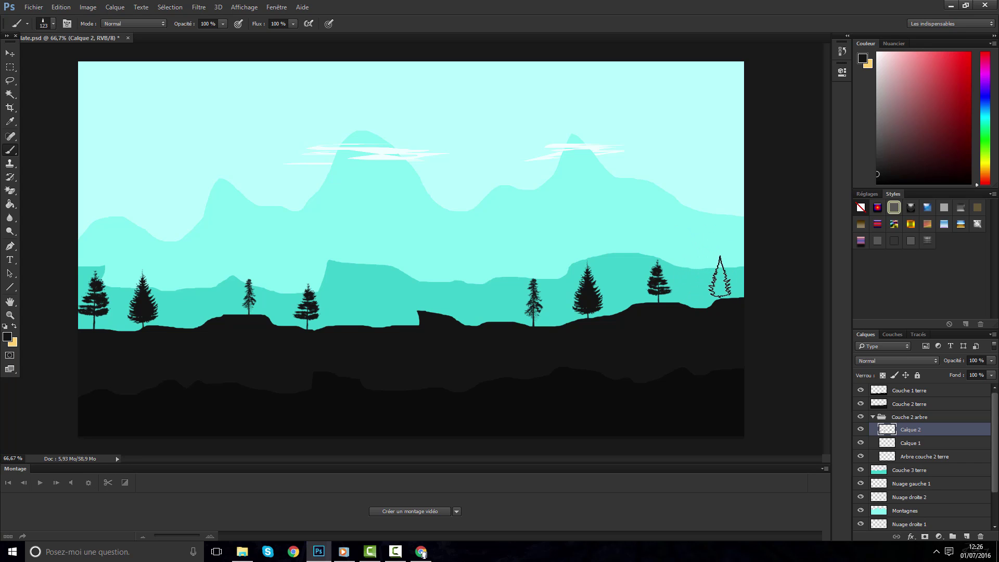
{"action": "left_click", "coordinate": [723, 278]}
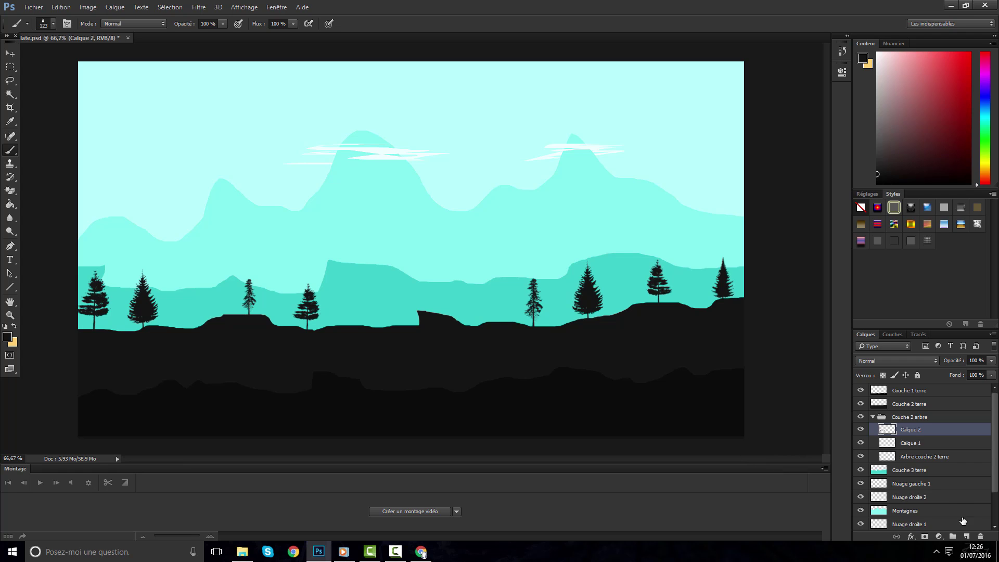
Stamp a 123 px fir on a new layer, left of the pointed central ledge, and apply Free Transform to it
{"action": "left_click", "coordinate": [966, 536]}
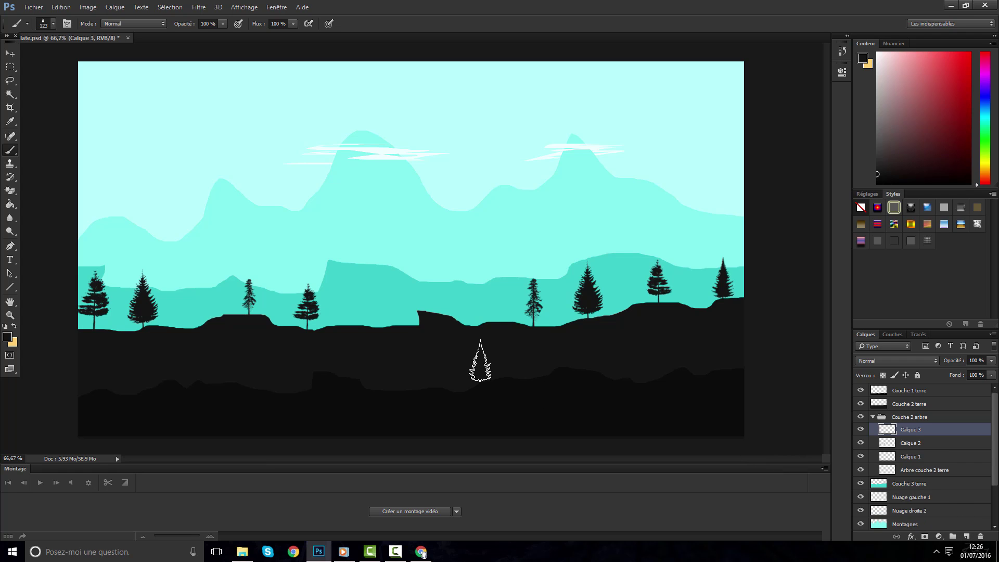
{"action": "left_click", "coordinate": [367, 304]}
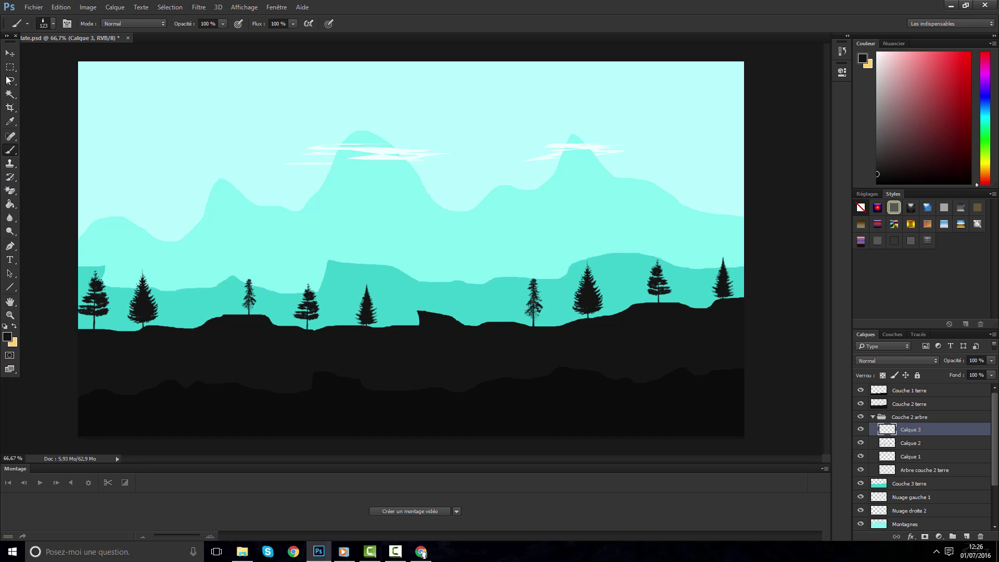
{"action": "left_click", "coordinate": [10, 53]}
{"action": "key", "text": "ctrl+t"}
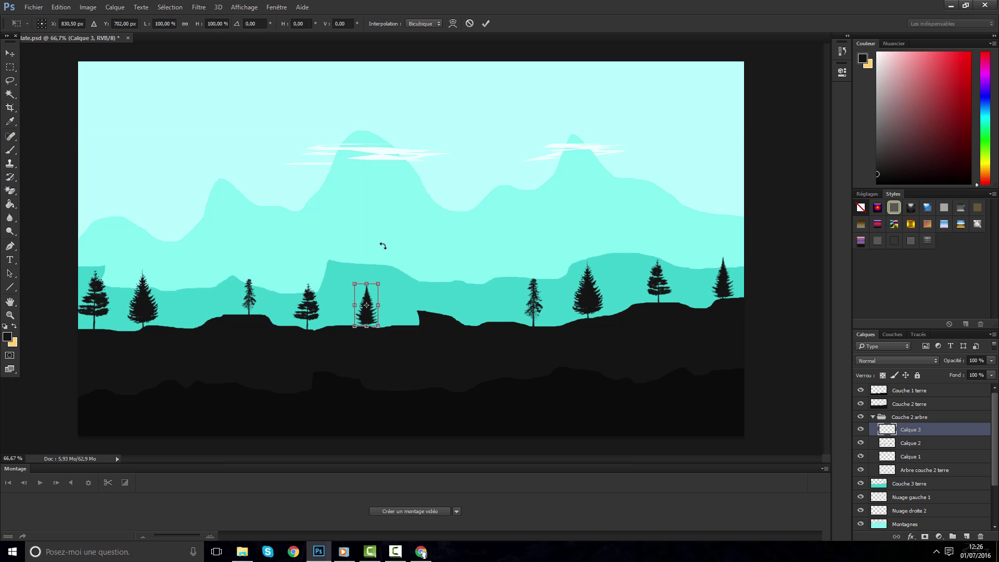
{"action": "key", "text": "Return"}
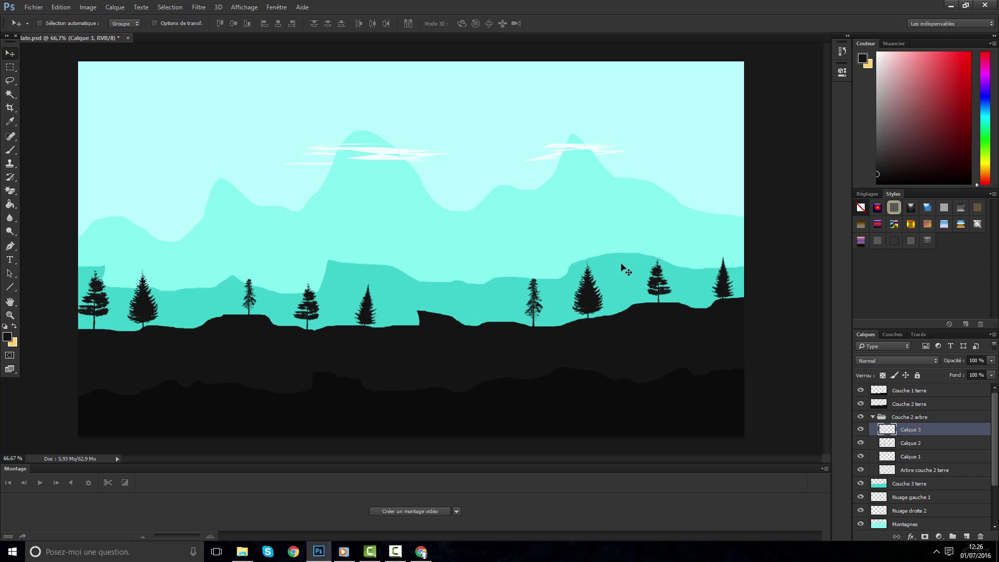
Free-transform the tree on layer Calque 1, straightening it and shifting it slightly right on the right-hand slope
{"action": "left_click", "coordinate": [909, 456]}
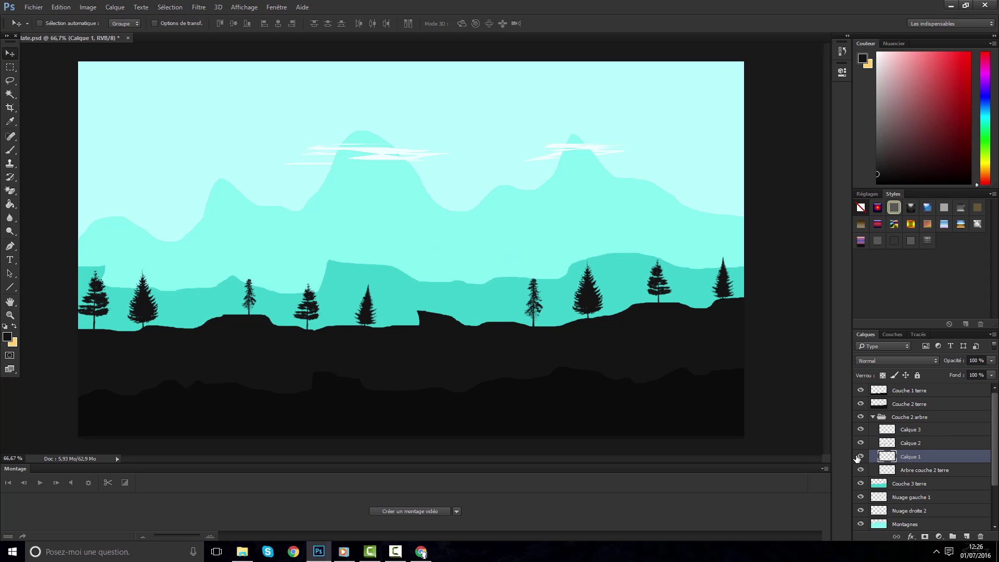
{"action": "key", "text": "ctrl+t"}
{"action": "left_click_drag", "start_coordinate": [741, 291], "coordinate": [741, 272]}
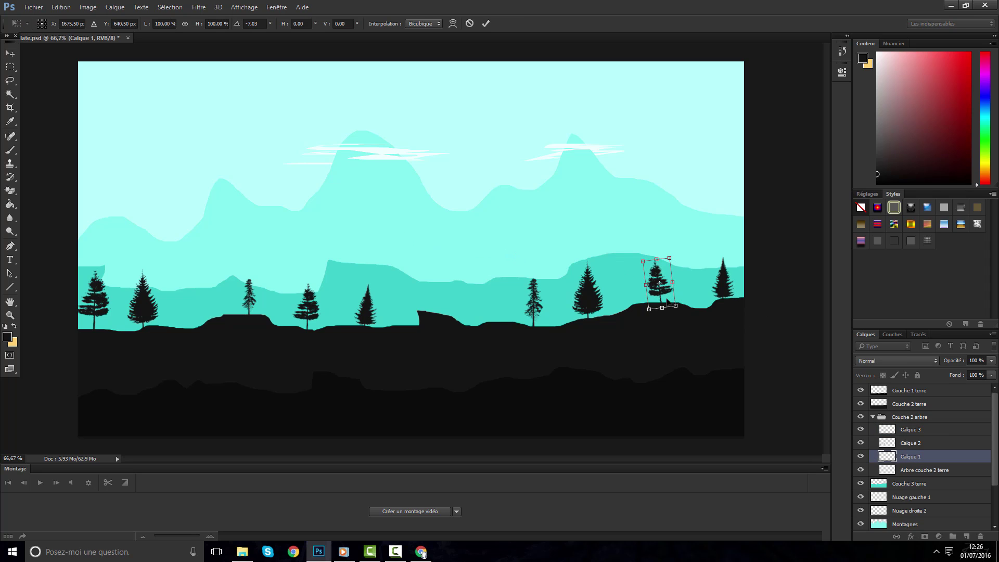
{"action": "left_click_drag", "start_coordinate": [654, 303], "coordinate": [672, 306]}
{"action": "key", "text": "Return"}
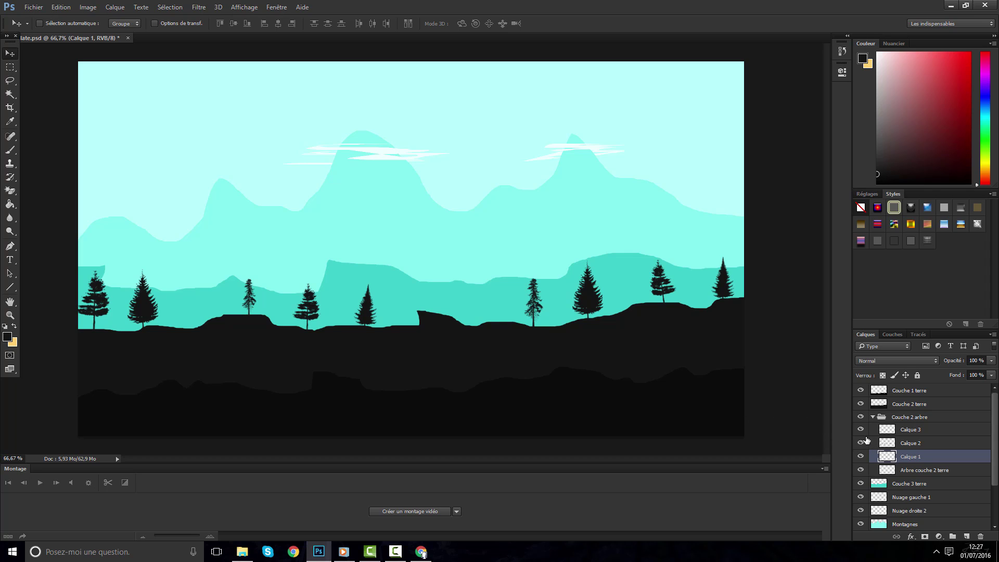
Tilt the leftmost tree on layer Arbre couche 2 terre by about 1.7° and lower it slightly into the ground
{"action": "left_click", "coordinate": [860, 470]}
{"action": "left_click", "coordinate": [860, 469]}
{"action": "key", "text": "ctrl+t"}
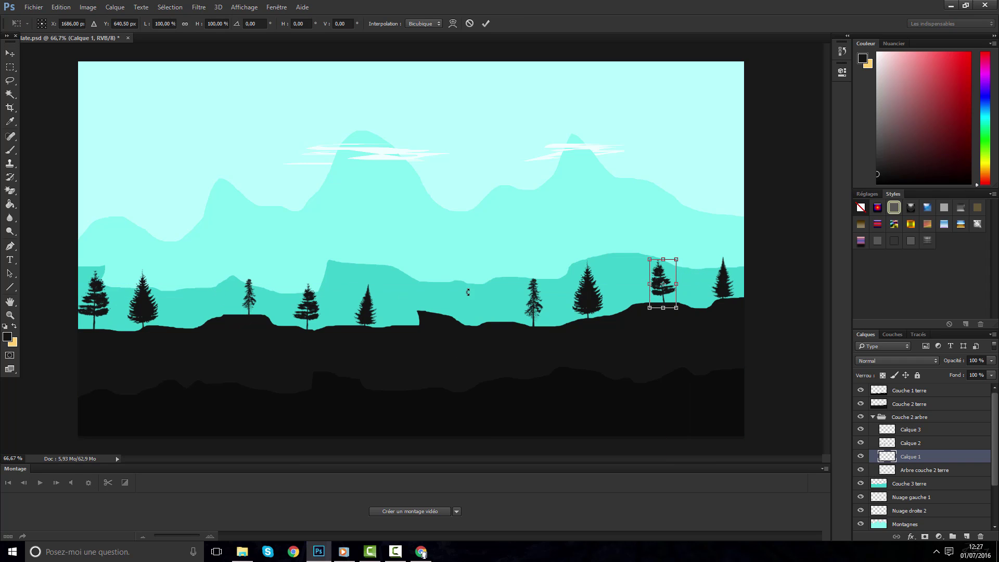
{"action": "key", "text": "Return"}
{"action": "left_click", "coordinate": [910, 471]}
{"action": "key", "text": "ctrl+t"}
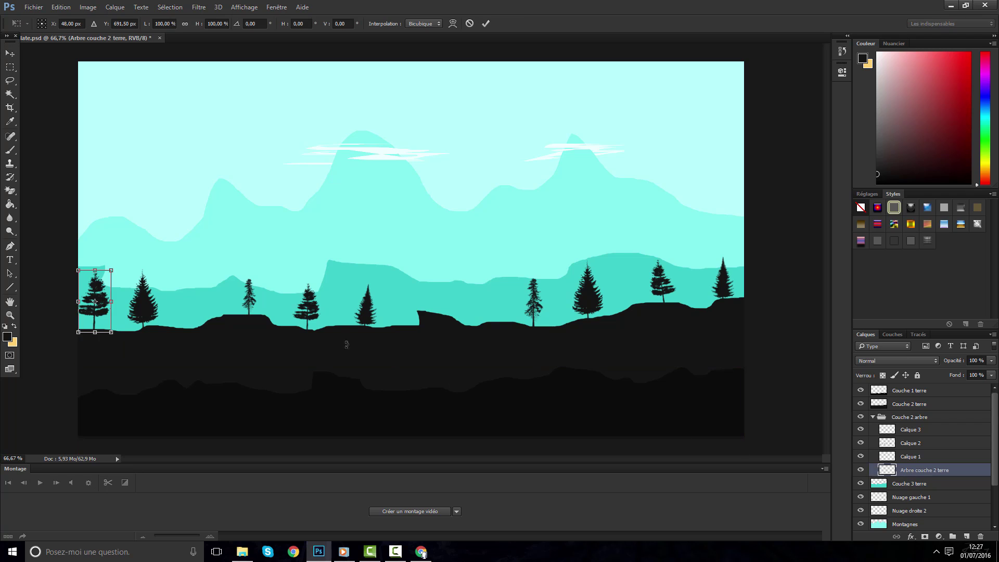
{"action": "left_click_drag", "start_coordinate": [256, 288], "coordinate": [258, 294]}
{"action": "key", "text": "Return"}
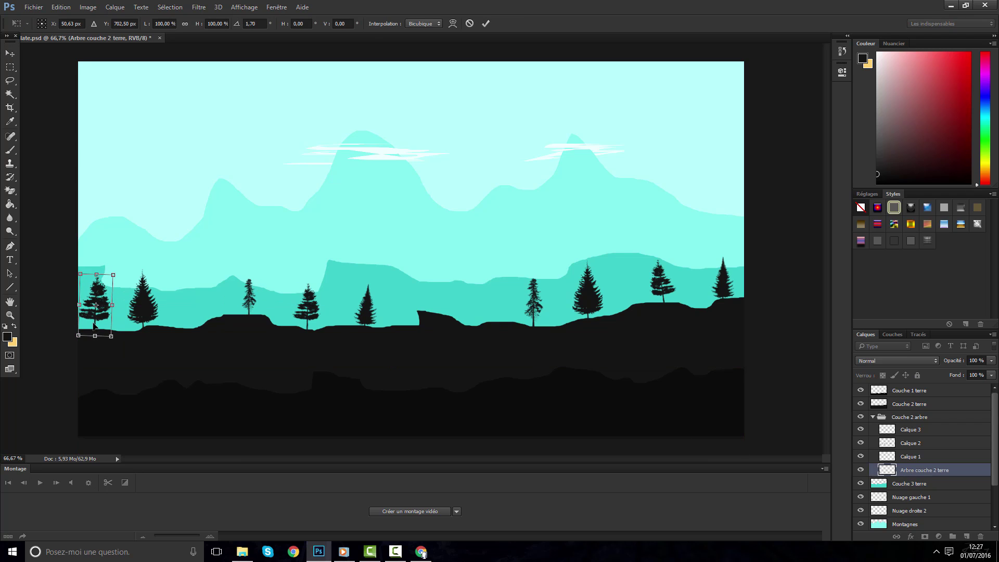
Select the fir beside the leftmost tree with a rectangular marquee and copy it from Calque 2 onto its own layer
{"action": "left_click", "coordinate": [10, 67]}
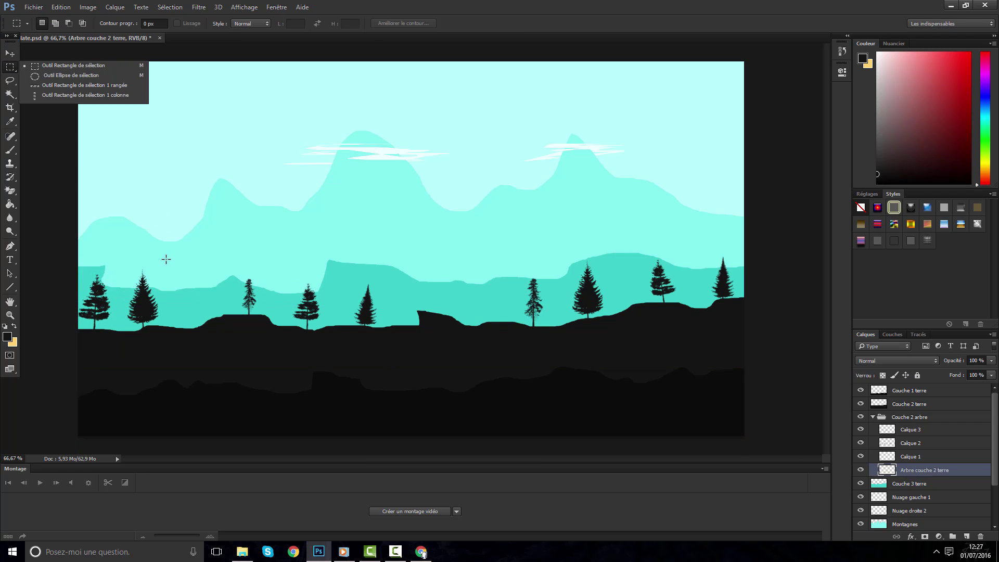
{"action": "left_click_drag", "start_coordinate": [179, 253], "coordinate": [121, 339]}
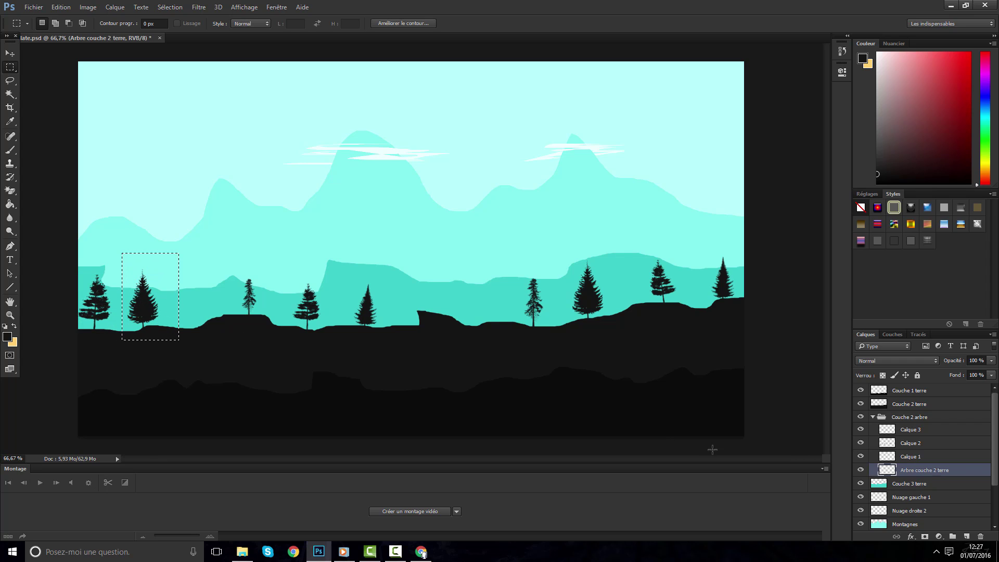
{"action": "left_click", "coordinate": [884, 447]}
{"action": "key", "text": "ctrl+j"}
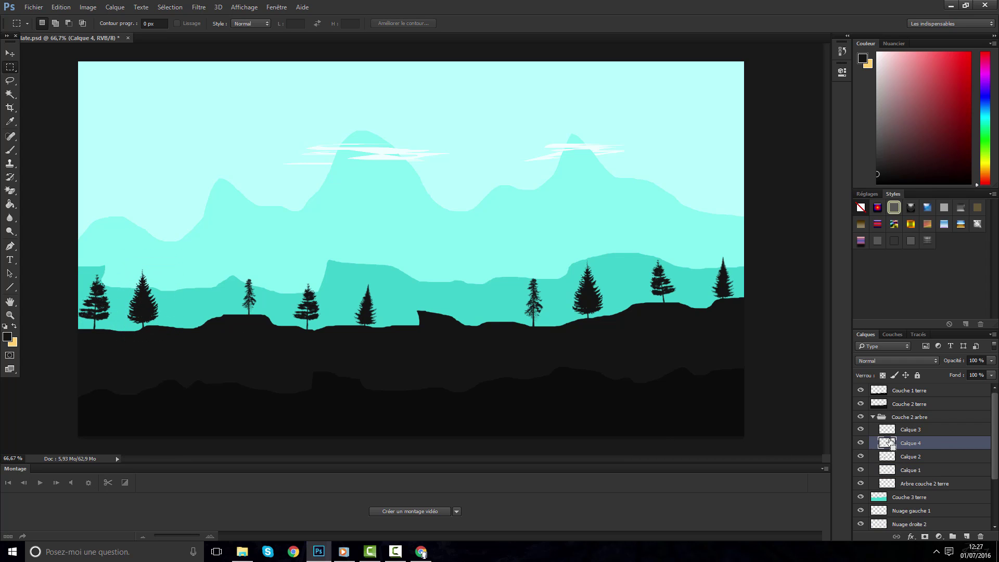
Reselect the area around the copied fir, remove the original from Calque 2, and clear the selection
{"action": "left_click", "coordinate": [888, 443], "text": "ctrl"}
{"action": "left_click", "coordinate": [697, 437]}
{"action": "left_click_drag", "start_coordinate": [188, 259], "coordinate": [120, 346]}
{"action": "left_click", "coordinate": [901, 458]}
{"action": "left_click", "coordinate": [97, 166]}
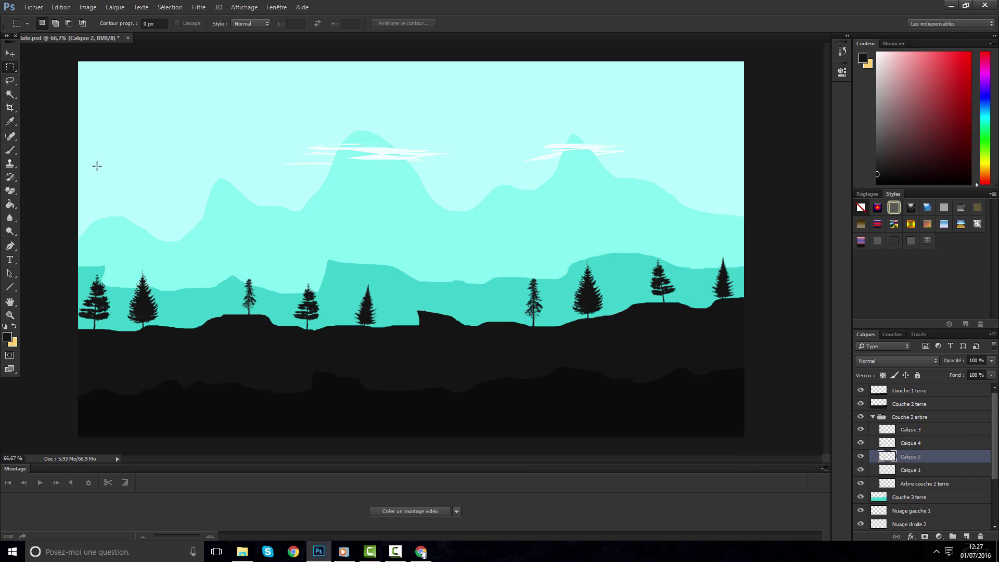
Free-transform the fir on Calque 4, tilting it a few degrees and moving it slightly right along the ground
{"action": "left_click", "coordinate": [11, 52]}
{"action": "left_click", "coordinate": [929, 443]}
{"action": "key", "text": "ctrl+t"}
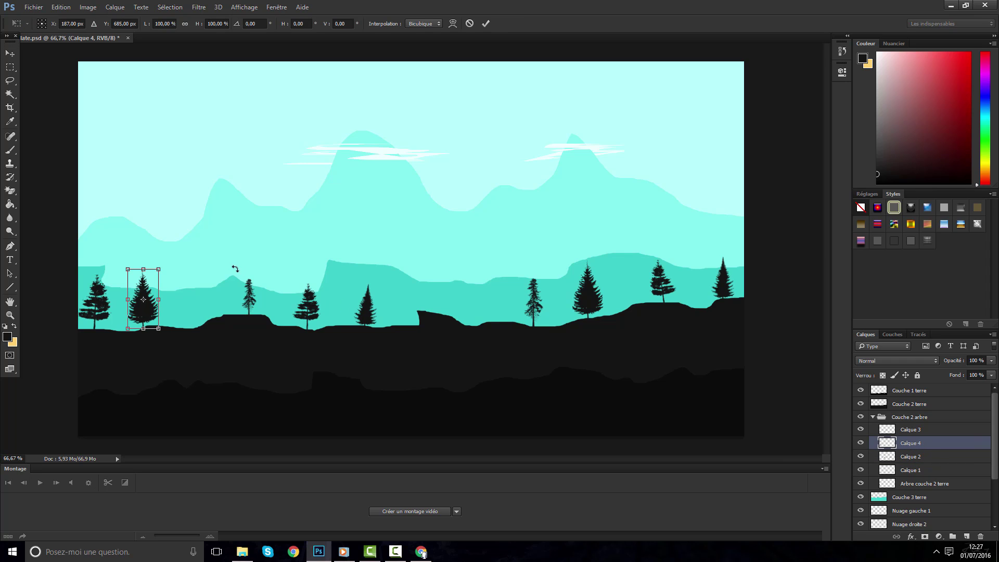
{"action": "left_click_drag", "start_coordinate": [234, 272], "coordinate": [240, 278]}
{"action": "left_click_drag", "start_coordinate": [150, 290], "coordinate": [164, 289]}
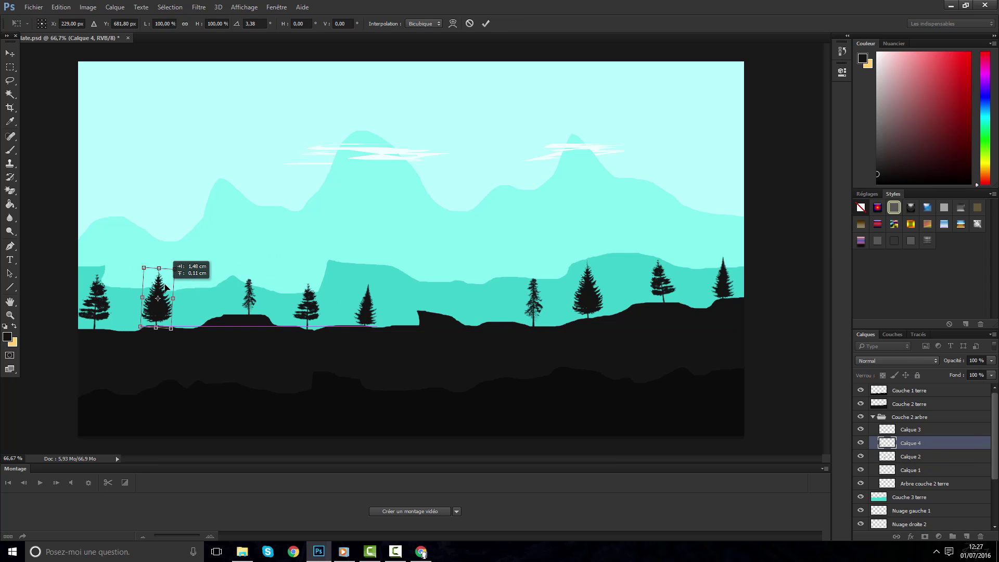
{"action": "left_click_drag", "start_coordinate": [217, 268], "coordinate": [219, 272]}
{"action": "key", "text": "Return"}
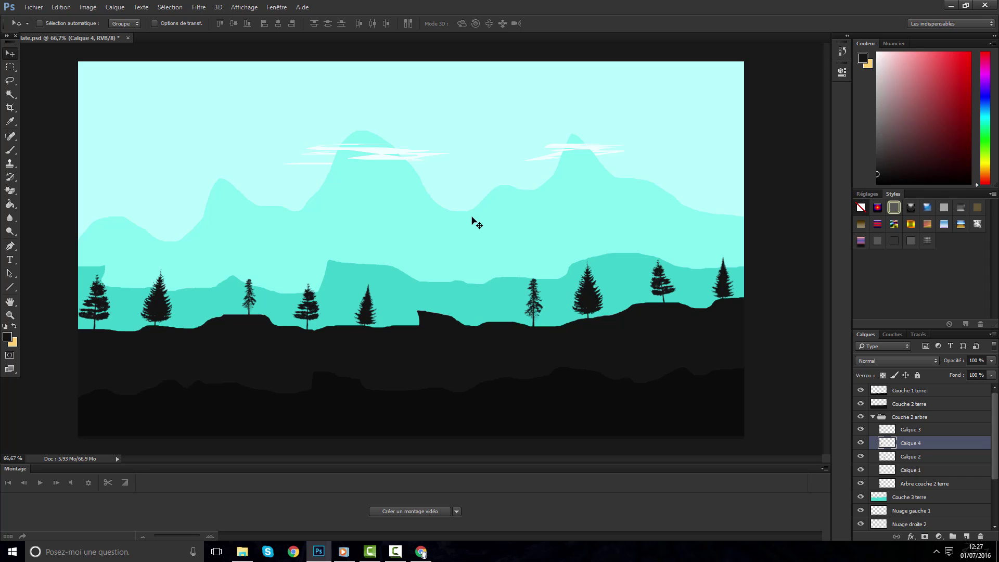
Collapse the Couche 2 arbre group, create a group named Couche 3 arbre, and place it below the Couche 3 terre layer
{"action": "left_click", "coordinate": [874, 416]}
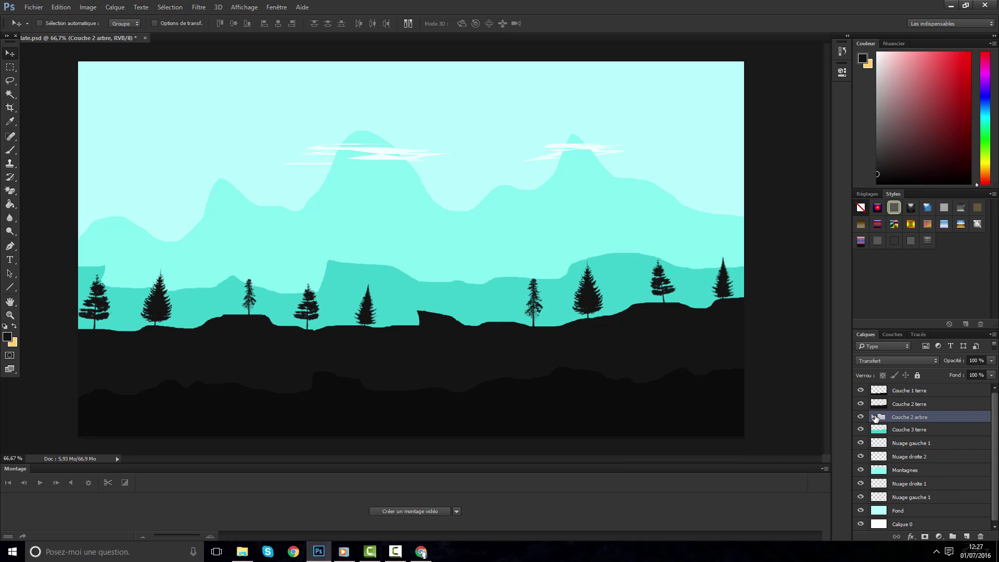
{"action": "left_click", "coordinate": [933, 470]}
{"action": "left_click", "coordinate": [911, 429]}
{"action": "left_click", "coordinate": [952, 536]}
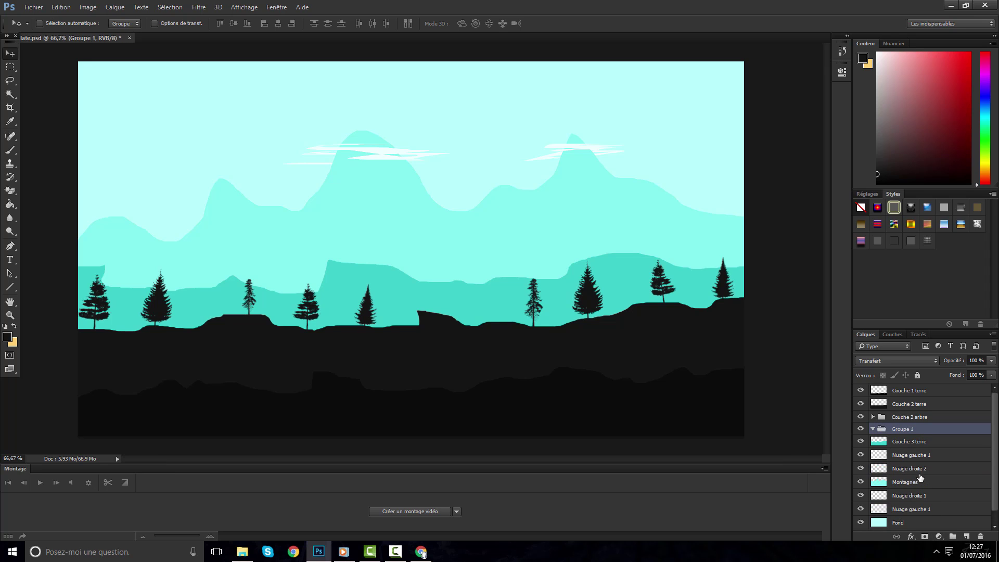
{"action": "double_click", "coordinate": [901, 431]}
{"action": "type", "text": "Couche 3 arbre"}
{"action": "key", "text": "Return"}
{"action": "left_click_drag", "start_coordinate": [890, 429], "coordinate": [900, 443]}
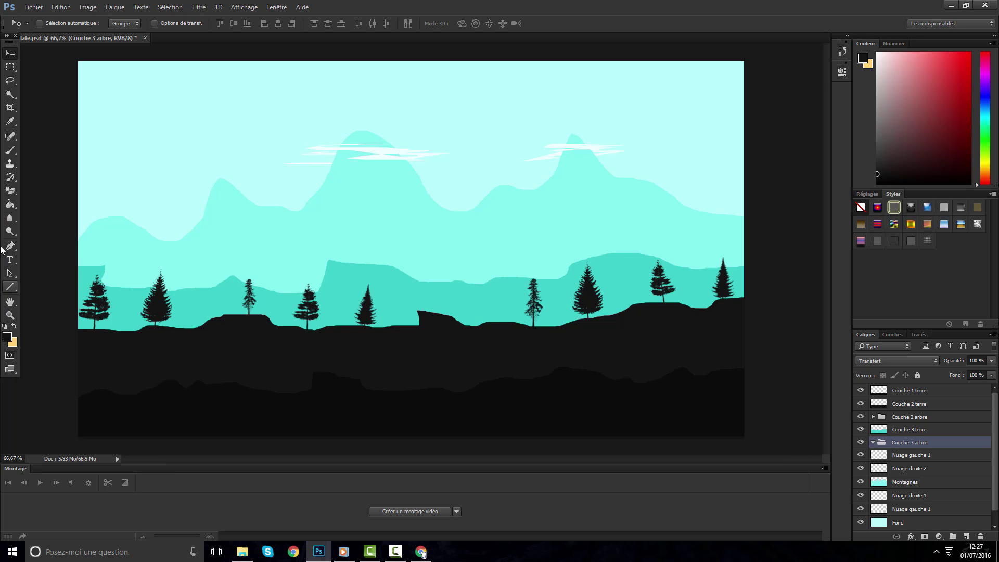
Set the foreground colour to the teal #3fd1cc sampled from the hills behind the dark trees
{"action": "left_click", "coordinate": [8, 337]}
{"action": "left_click", "coordinate": [122, 298]}
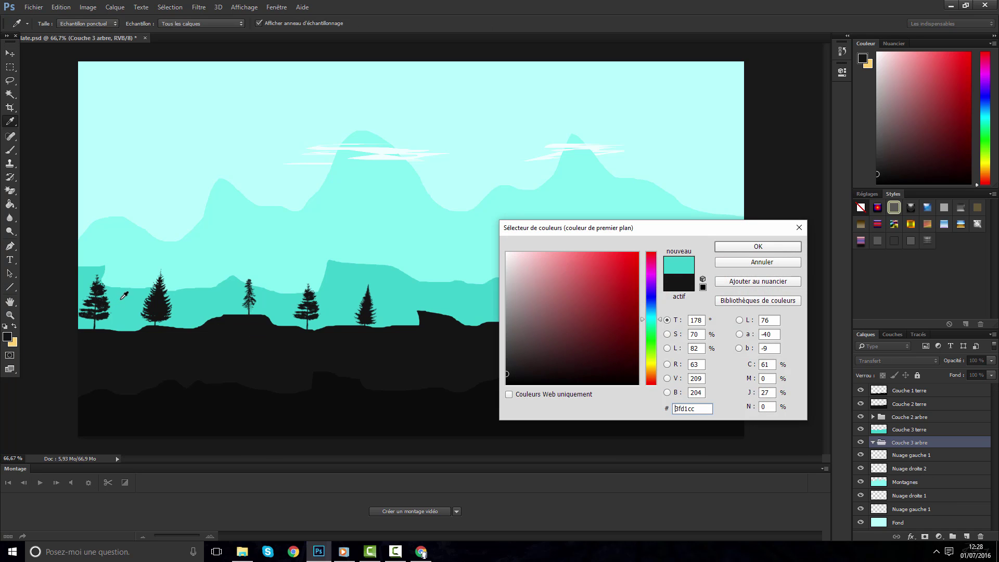
{"action": "left_click", "coordinate": [729, 246]}
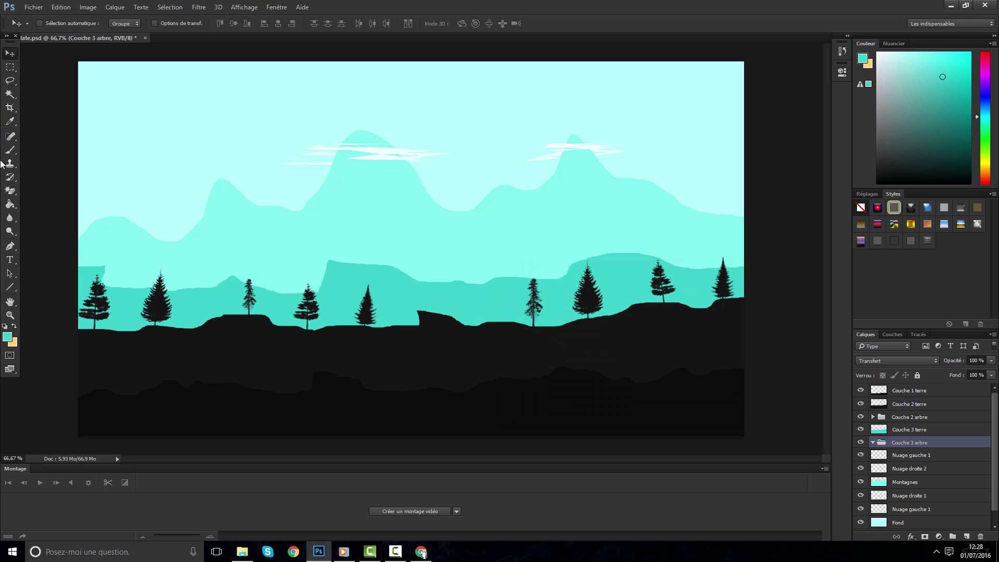
Stamp an 84 px teal fir on a new layer atop the central flat-topped hill and tilt it about 4.4°
{"action": "left_click", "coordinate": [10, 150]}
{"action": "left_click", "coordinate": [436, 3]}
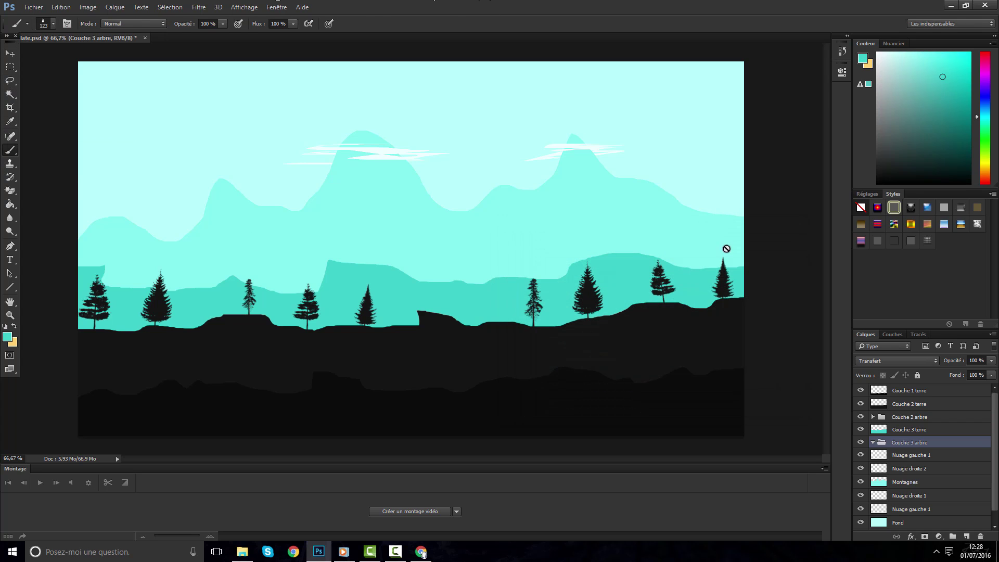
{"action": "left_click", "coordinate": [966, 537]}
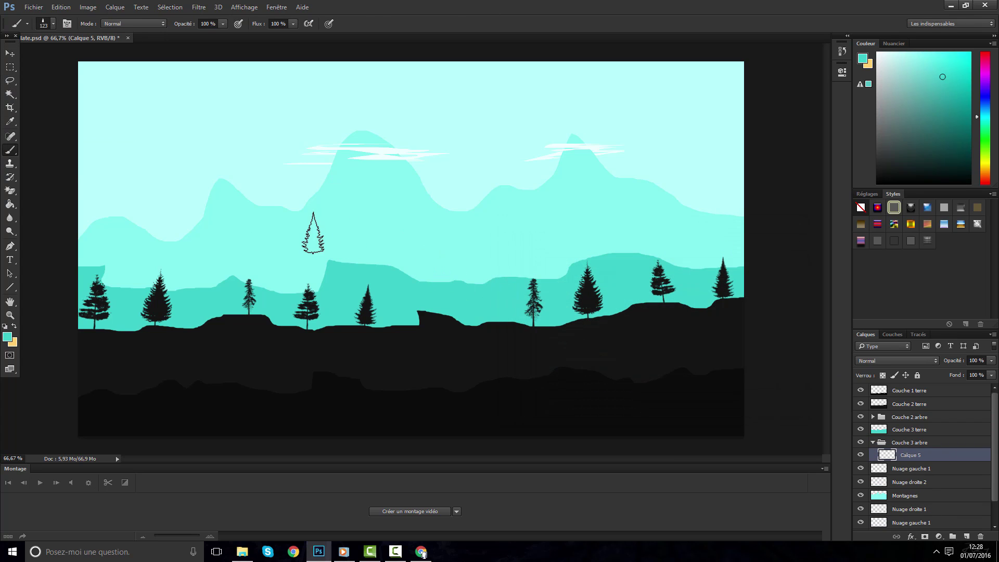
{"action": "left_click_drag", "start_coordinate": [310, 238], "coordinate": [339, 247]}
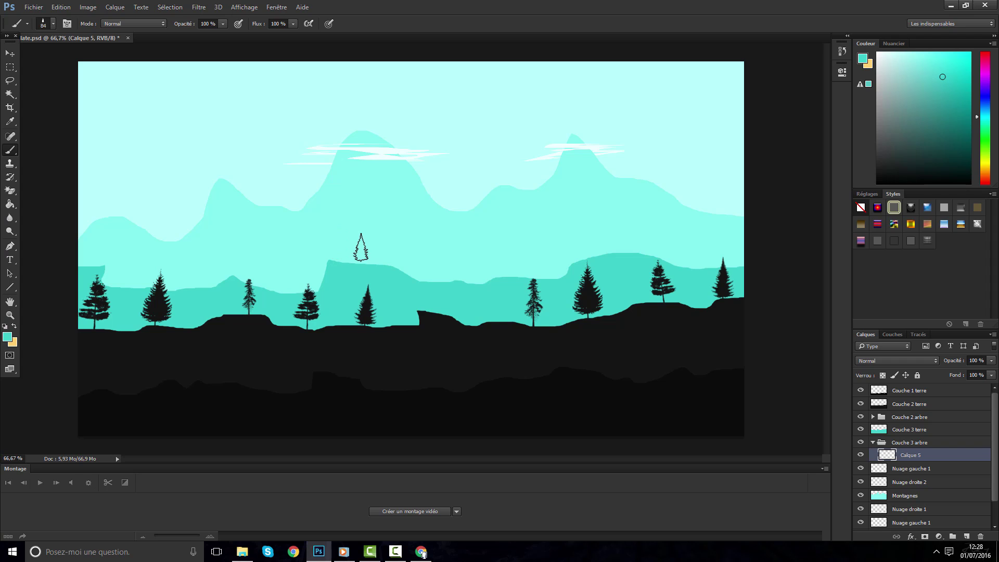
{"action": "left_click", "coordinate": [10, 53]}
{"action": "key", "text": "ctrl+t"}
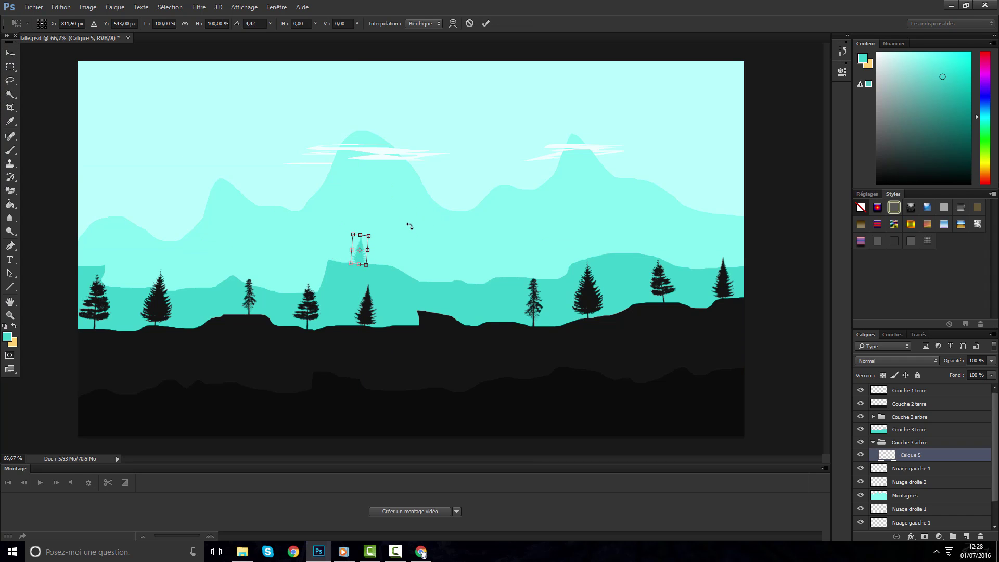
{"action": "key", "text": "Return"}
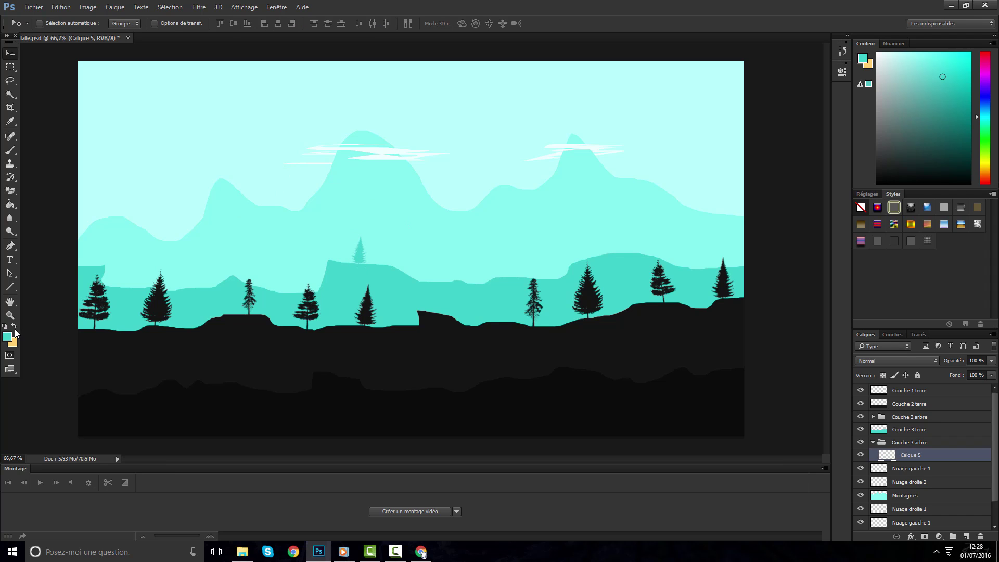
Stamp another 84 px teal fir on a new layer, on the crest of the right-hand teal hill
{"action": "left_click", "coordinate": [10, 149]}
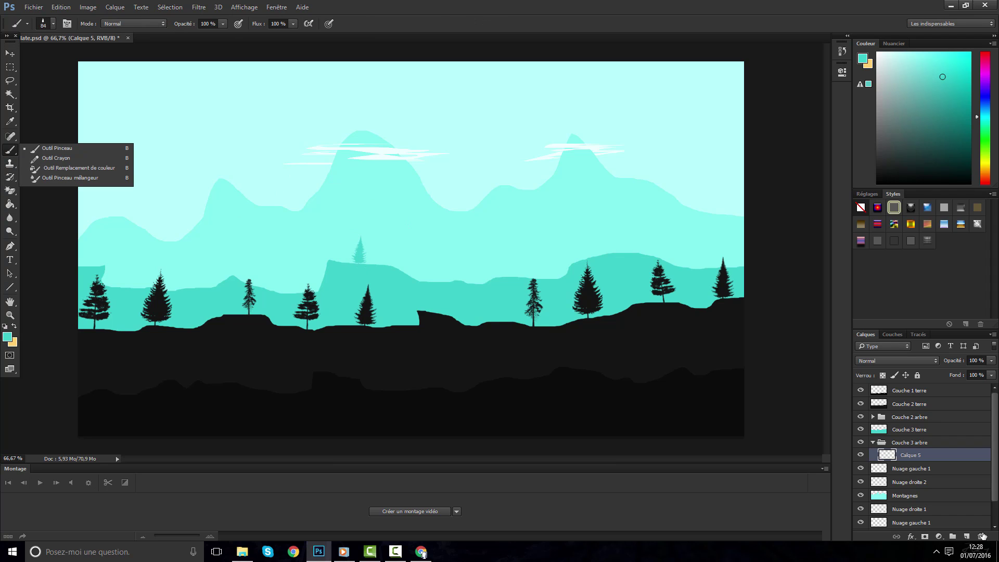
{"action": "left_click", "coordinate": [967, 536]}
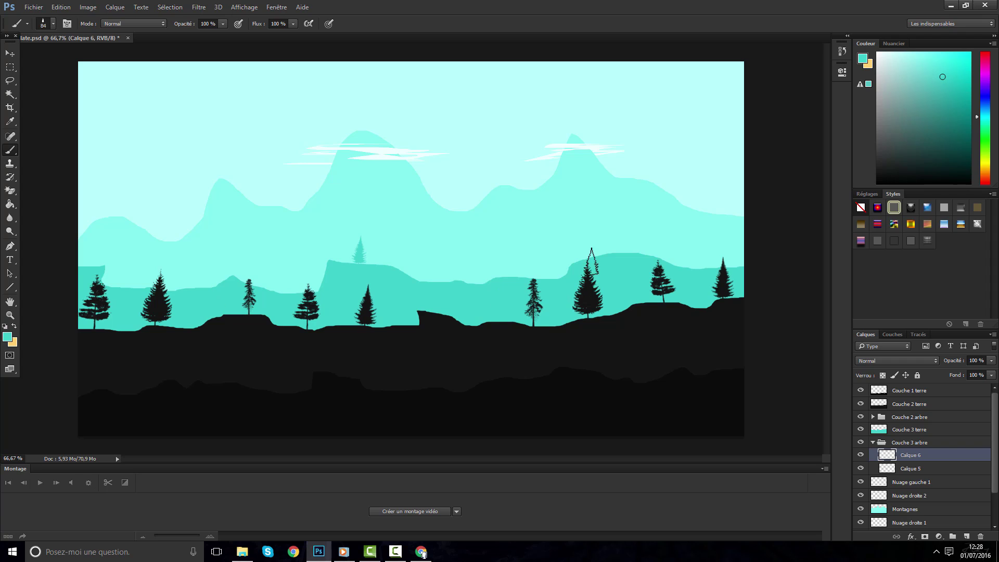
{"action": "left_click", "coordinate": [611, 239]}
On a new layer, stamp a tree with the brush labelled 408 reduced to 87 px, right of the fir on the right-hand teal hill
{"action": "left_click", "coordinate": [966, 537]}
{"action": "right_click", "coordinate": [315, 209]}
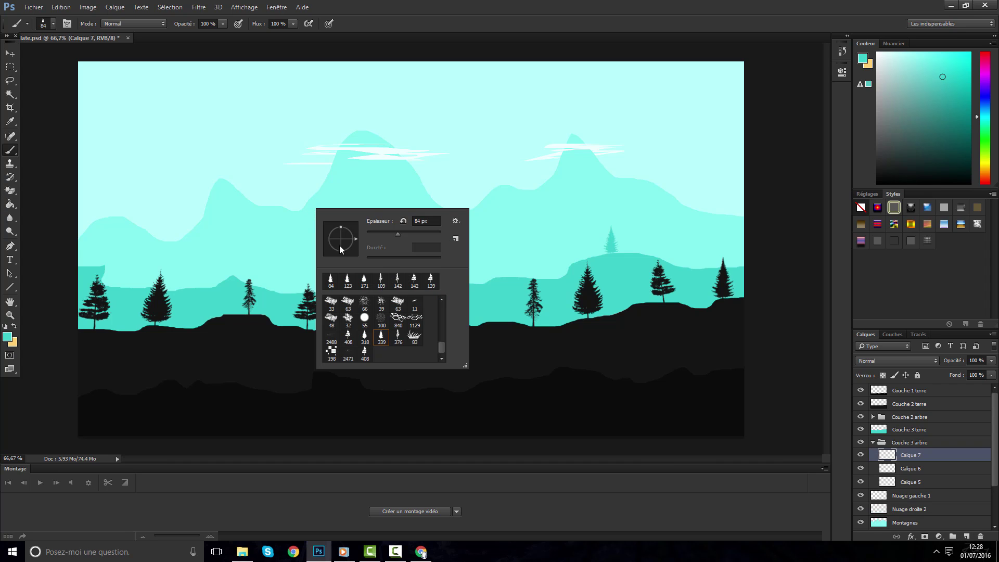
{"action": "left_click", "coordinate": [364, 279]}
{"action": "key", "text": "Return"}
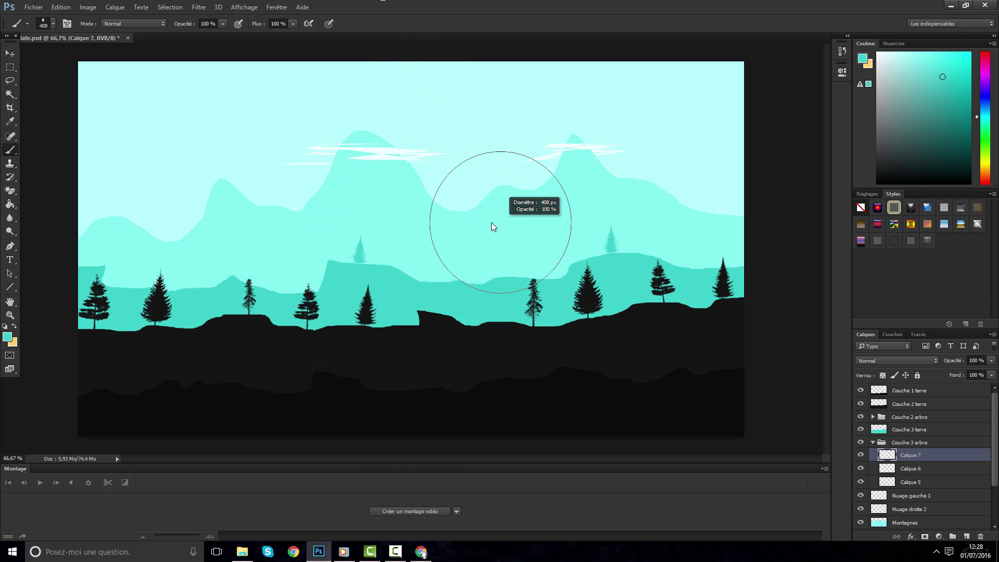
{"action": "left_click_drag", "start_coordinate": [456, 229], "coordinate": [456, 232]}
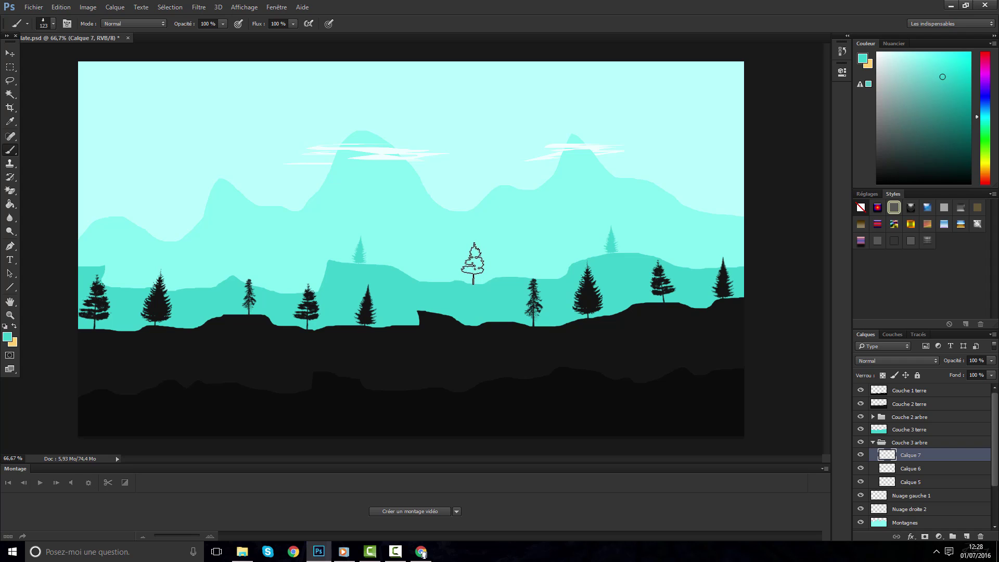
{"action": "right_click", "coordinate": [475, 259], "text": "alt"}
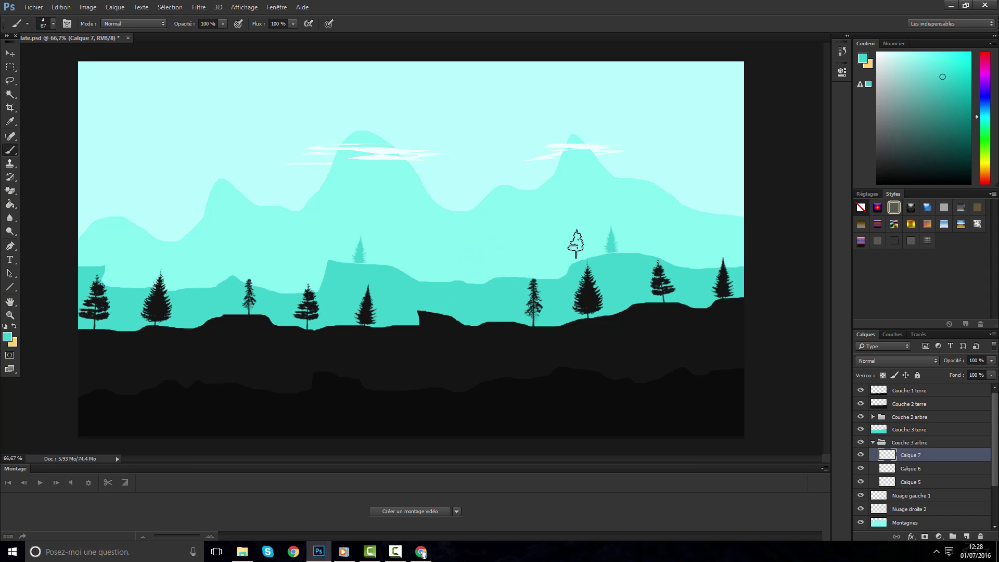
{"action": "left_click", "coordinate": [635, 239]}
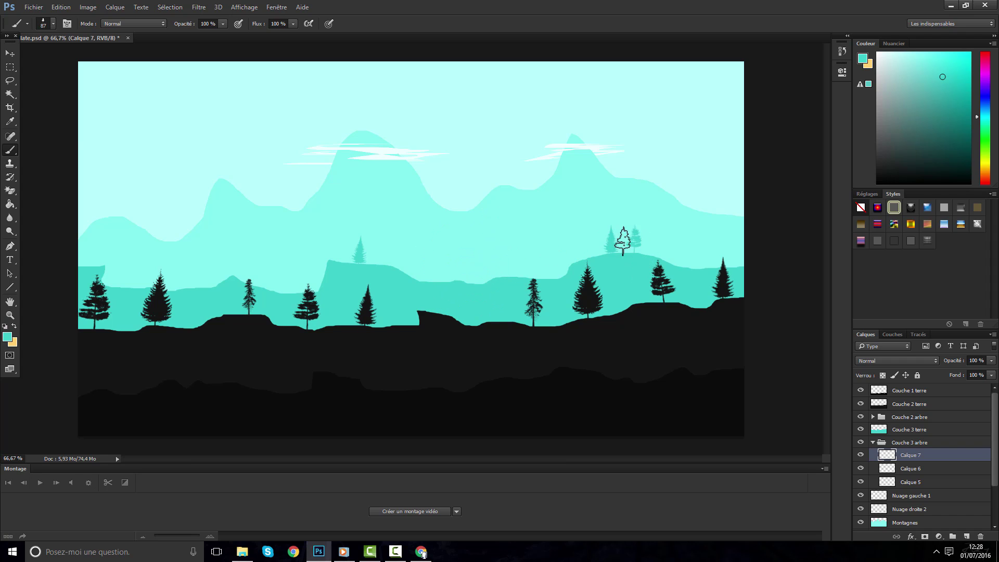
Tilt the newly stamped tree on Calque 7 by about 4.4° with Free Transform
{"action": "left_click", "coordinate": [10, 67]}
{"action": "key", "text": "ctrl+t"}
{"action": "left_click_drag", "start_coordinate": [632, 198], "coordinate": [638, 193]}
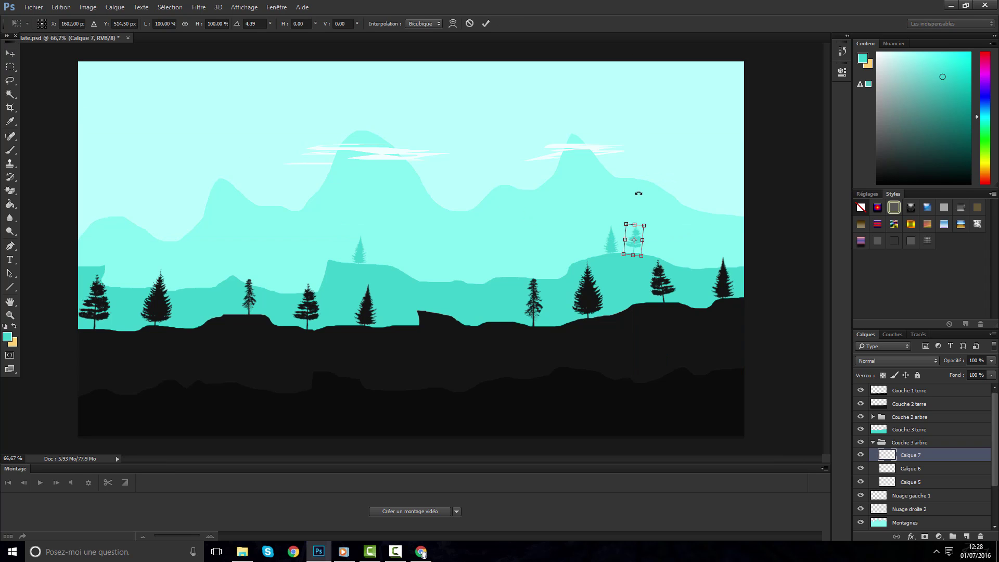
{"action": "key", "text": "Return"}
{"action": "key", "text": "v"}
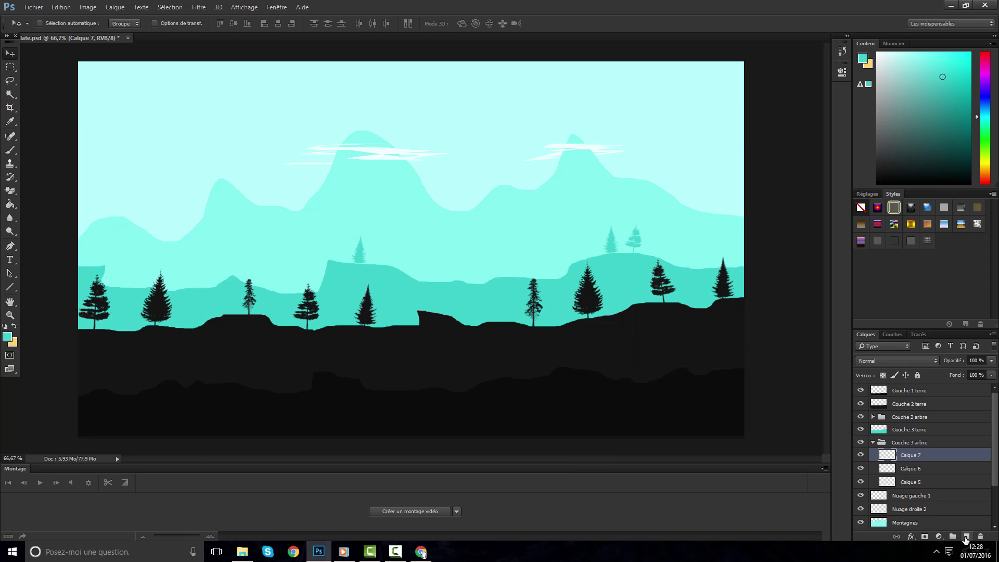
Stamp an 87 px teal tree on a new layer, on the flat teal ledge at the image's left edge
{"action": "left_click", "coordinate": [965, 536]}
{"action": "left_click", "coordinate": [11, 149]}
{"action": "left_click", "coordinate": [244, 7]}
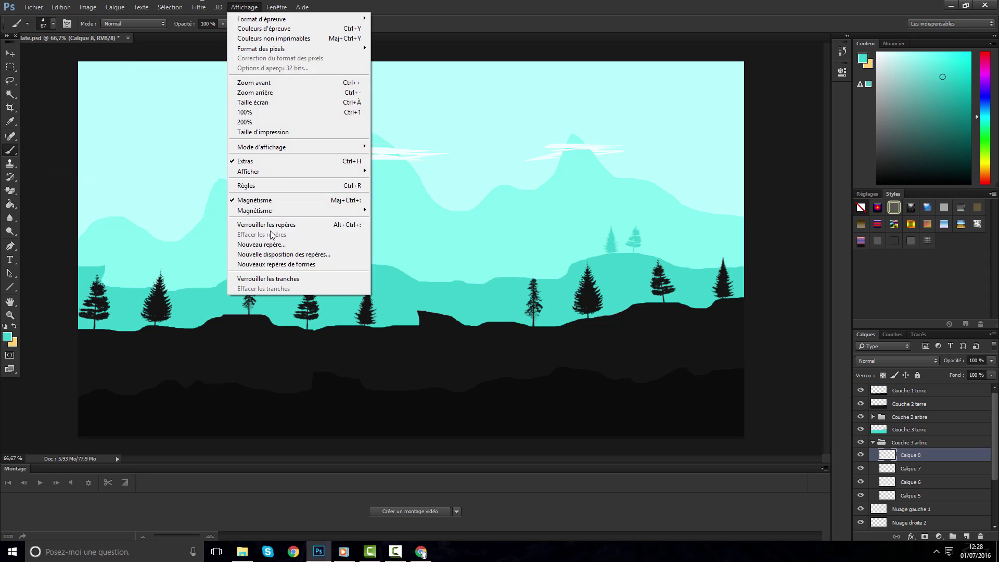
{"action": "left_click", "coordinate": [244, 7]}
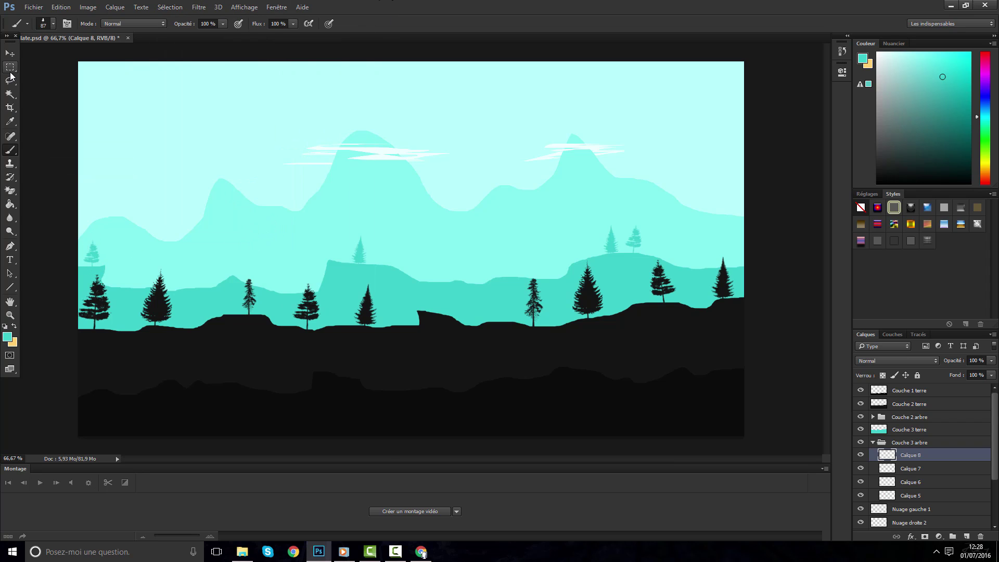
On a new layer, stamp a slender teal tree with the brush labelled 376 reduced to 70 px, in the dip right of the central teal hill
{"action": "right_click", "coordinate": [261, 235]}
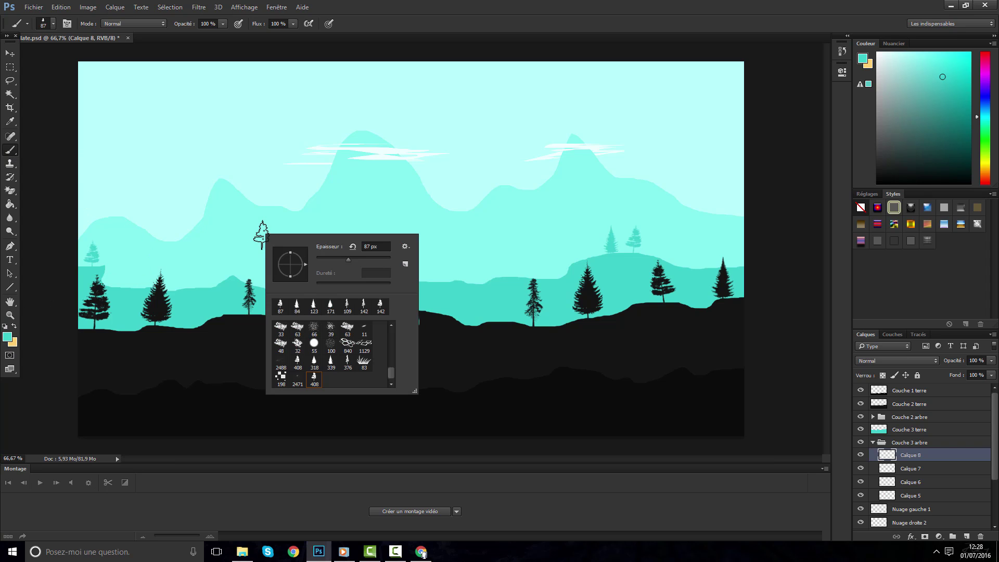
{"action": "double_click", "coordinate": [349, 363]}
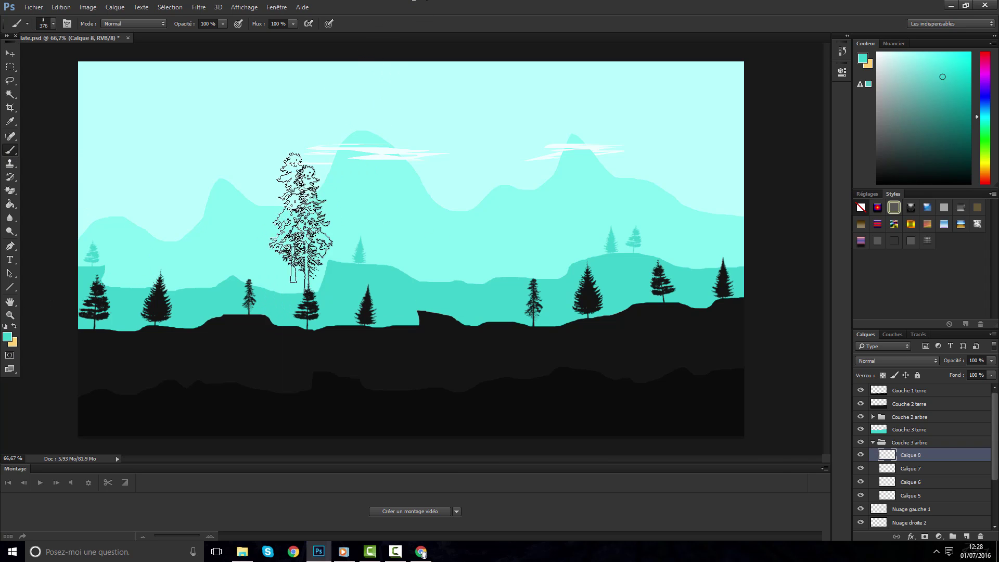
{"action": "left_click", "coordinate": [978, 536]}
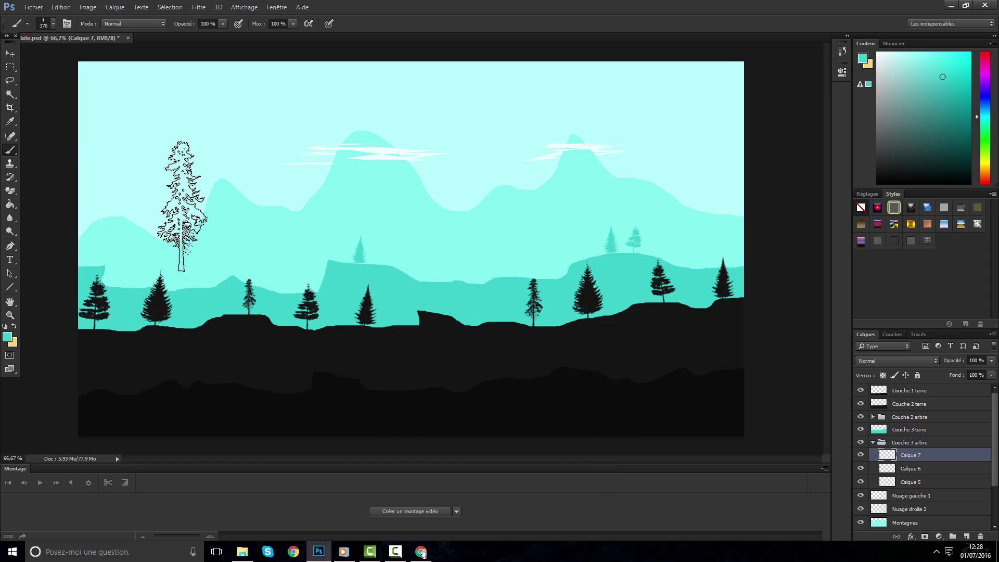
{"action": "key", "text": "ctrl+z"}
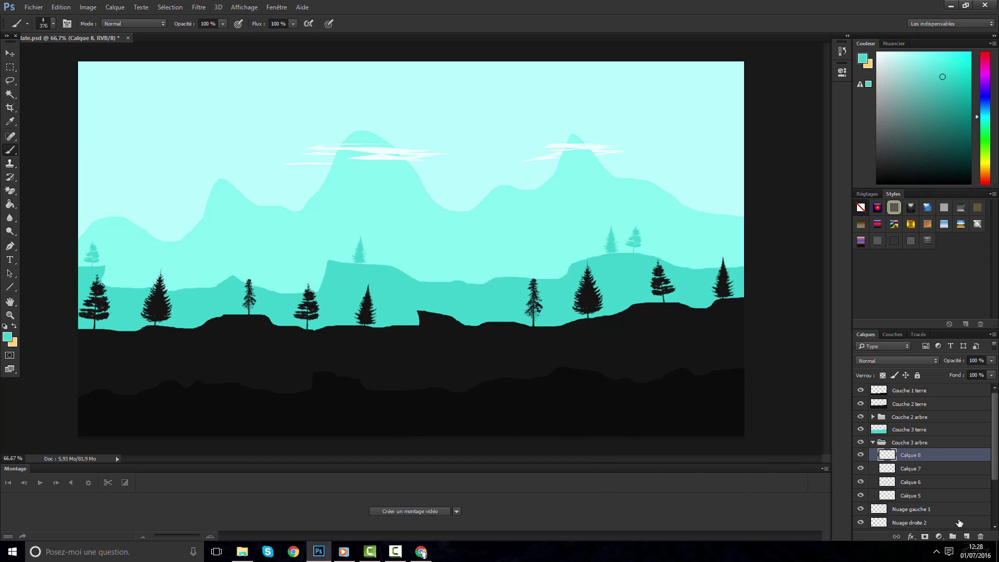
{"action": "left_click", "coordinate": [966, 536]}
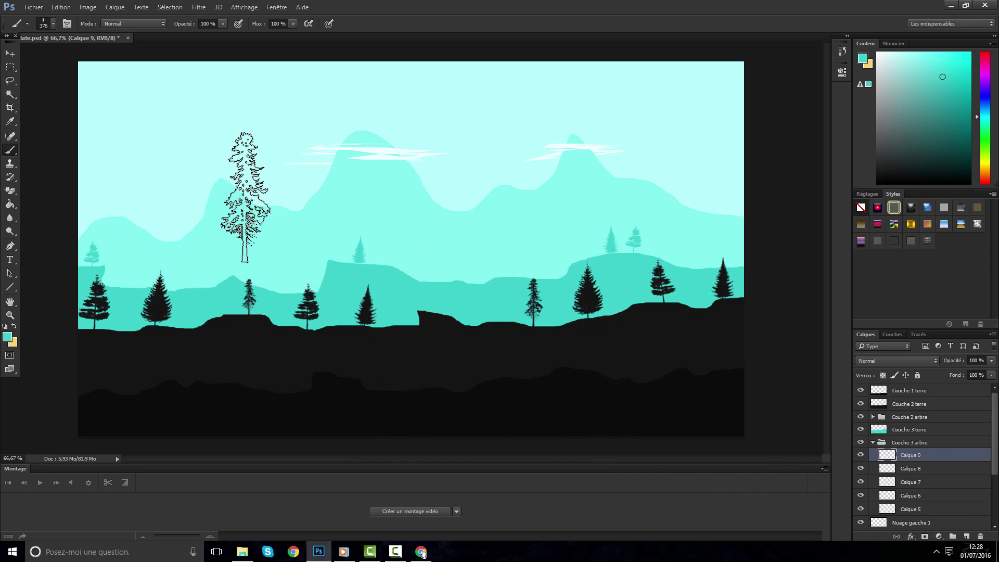
{"action": "left_click_drag", "start_coordinate": [226, 204], "coordinate": [207, 203]}
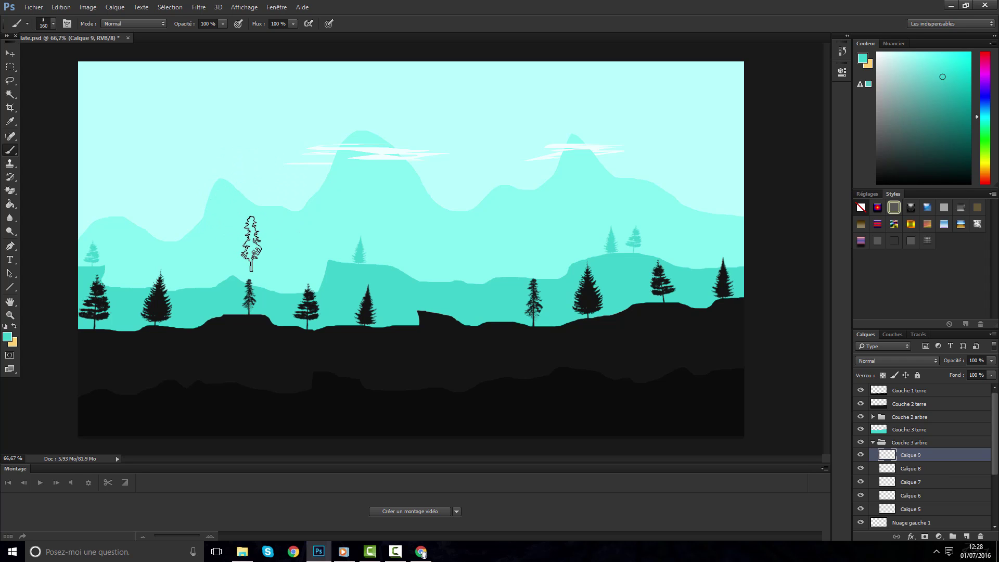
{"action": "mouse_move", "coordinate": [246, 258]}
{"action": "left_mouse_down"}
{"action": "mouse_move", "coordinate": [235, 246]}
{"action": "mouse_move", "coordinate": [242, 258]}
{"action": "mouse_move", "coordinate": [203, 272]}
{"action": "left_mouse_up"}
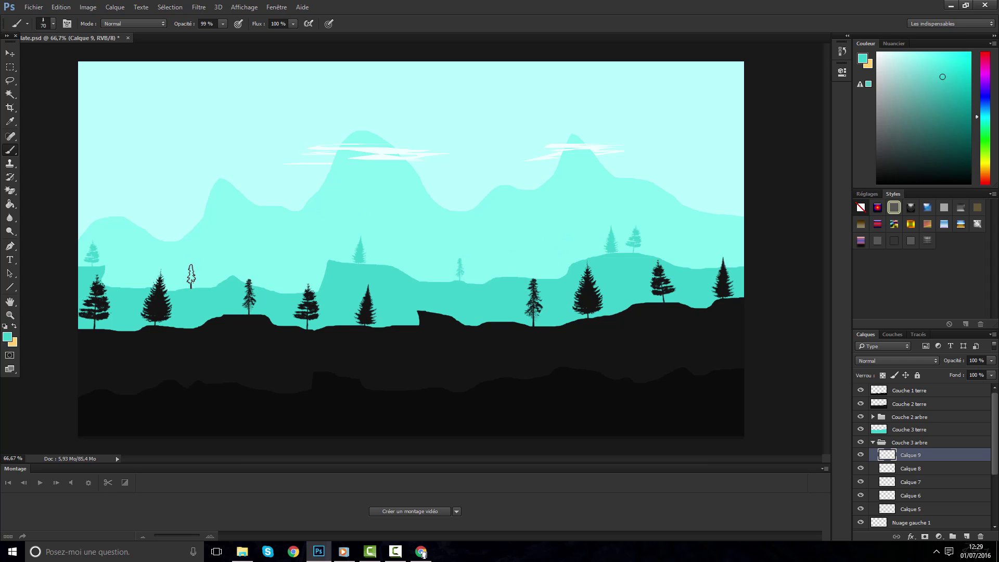
Adjust the tree on Calque 9 with Free Transform and stamp another 70 px tree on a new layer, on the left teal slope
{"action": "left_click", "coordinate": [4, 48]}
{"action": "key", "text": "ctrl+t"}
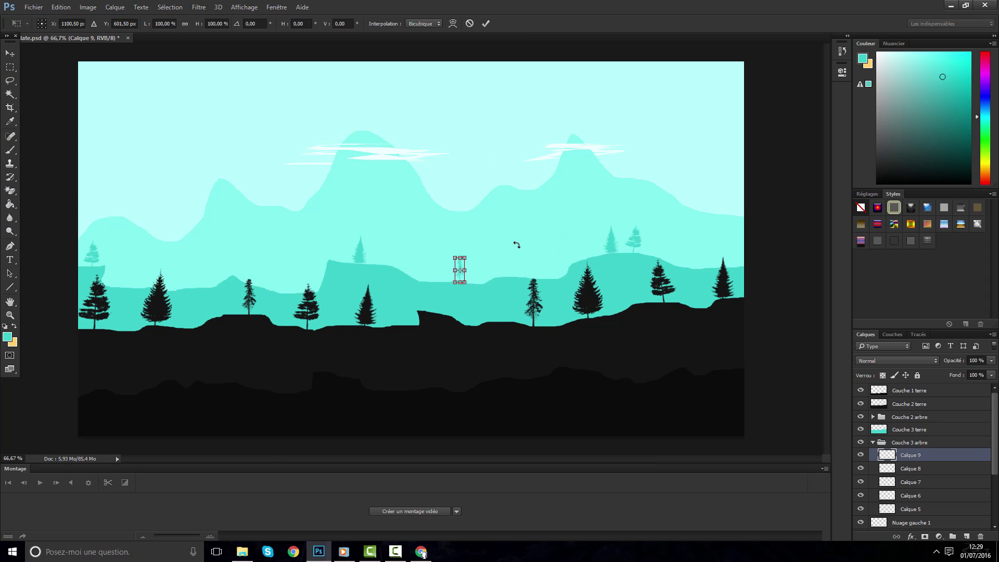
{"action": "key", "text": "Return"}
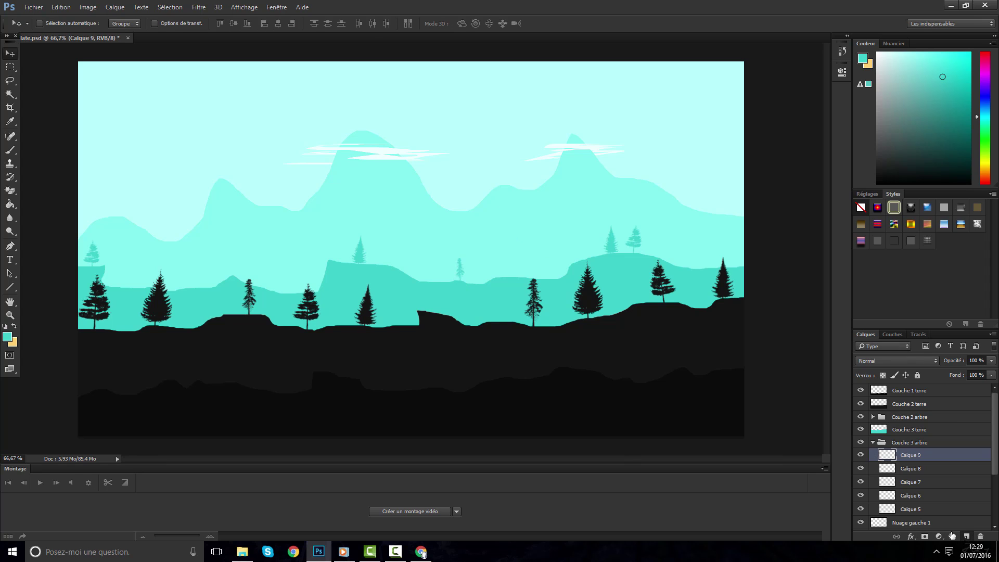
{"action": "left_click", "coordinate": [966, 536]}
{"action": "left_click", "coordinate": [9, 149]}
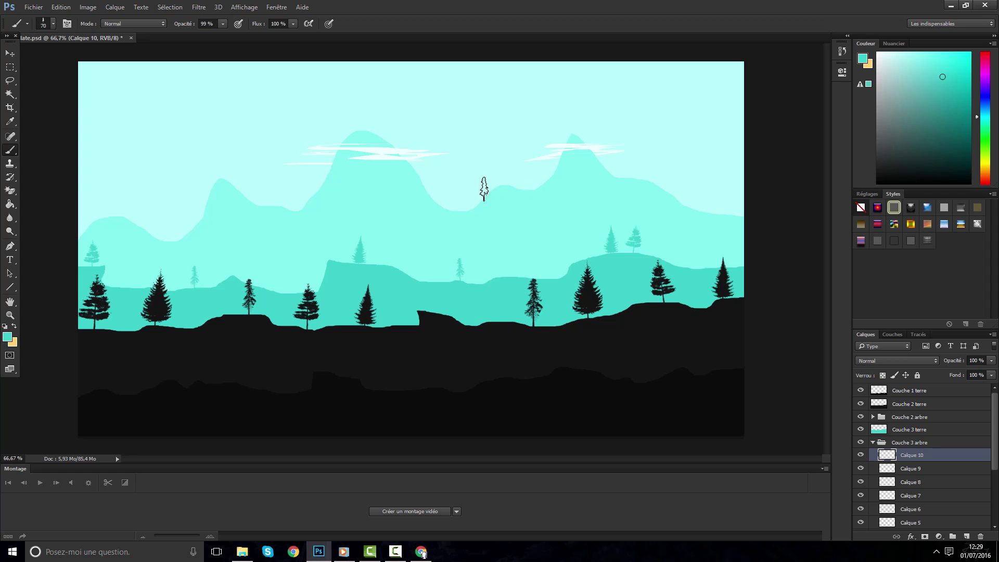
Stamp three teal firs on separate new layers with the brush labelled 318 at 81 px, on both sides of the right-hand teal hill
{"action": "right_click", "coordinate": [263, 186]}
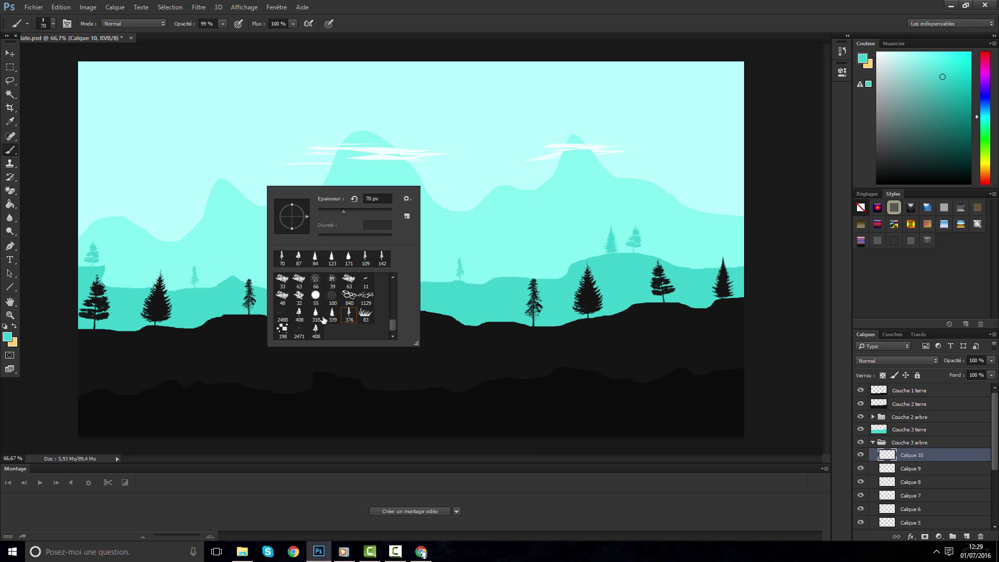
{"action": "left_click", "coordinate": [332, 315]}
{"action": "key", "text": "Escape"}
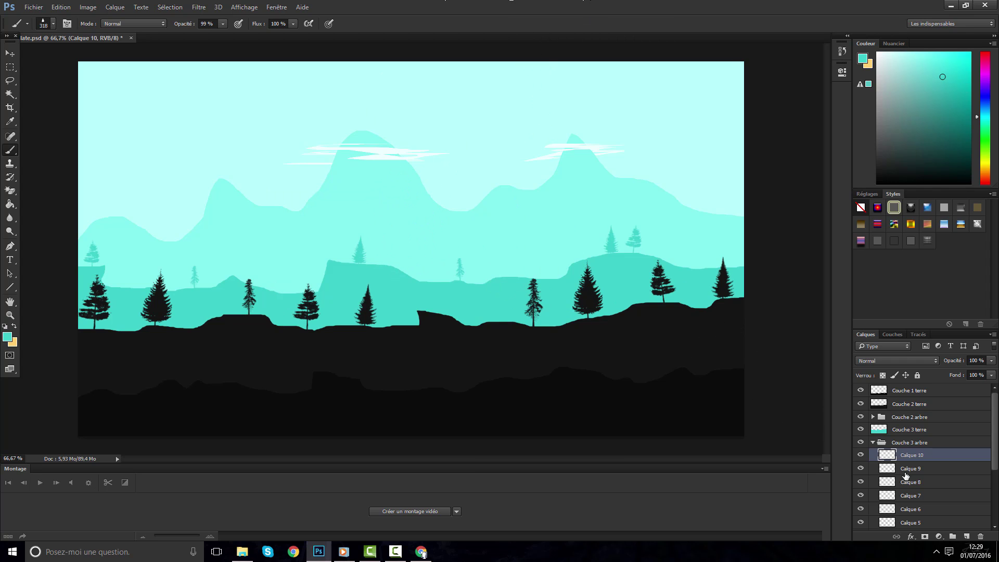
{"action": "left_click_drag", "start_coordinate": [344, 262], "coordinate": [296, 270]}
{"action": "mouse_move", "coordinate": [440, 264]}
{"action": "left_mouse_down"}
{"action": "mouse_move", "coordinate": [424, 264]}
{"action": "mouse_move", "coordinate": [443, 263]}
{"action": "left_mouse_up"}
{"action": "left_click_drag", "start_coordinate": [524, 266], "coordinate": [521, 265]}
{"action": "left_click", "coordinate": [676, 253]}
{"action": "left_click", "coordinate": [966, 536]}
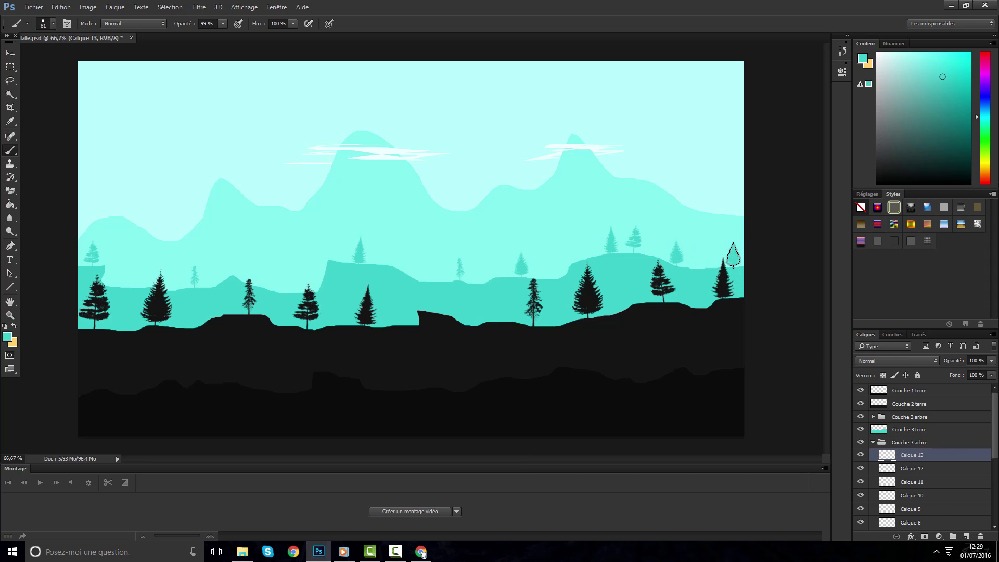
Tilt the fir on Calque 12 by about 5.4° with Free Transform to follow the slope
{"action": "left_click", "coordinate": [4, 55]}
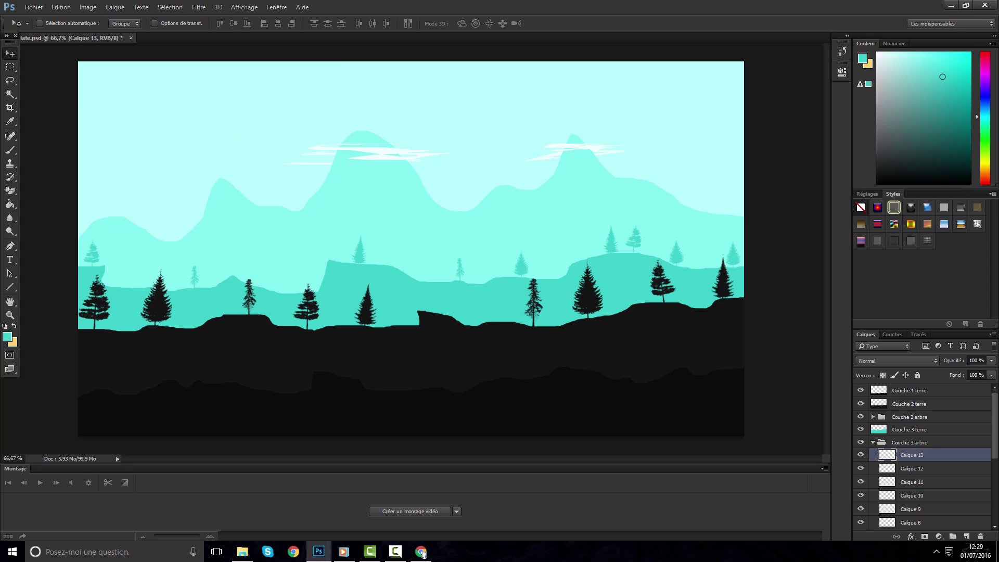
{"action": "left_click", "coordinate": [924, 469]}
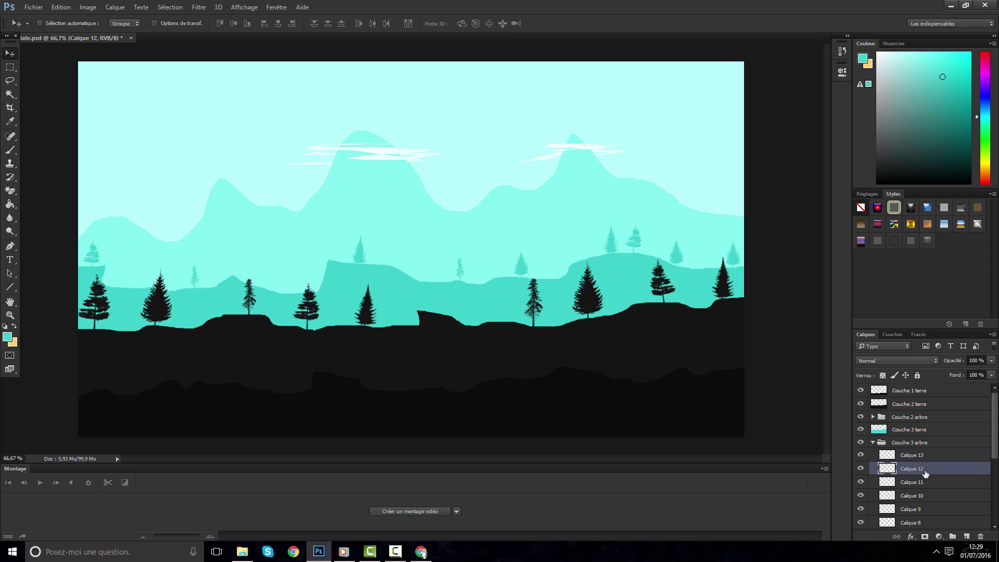
{"action": "key", "text": "ctrl+t"}
{"action": "left_click_drag", "start_coordinate": [715, 232], "coordinate": [719, 237]}
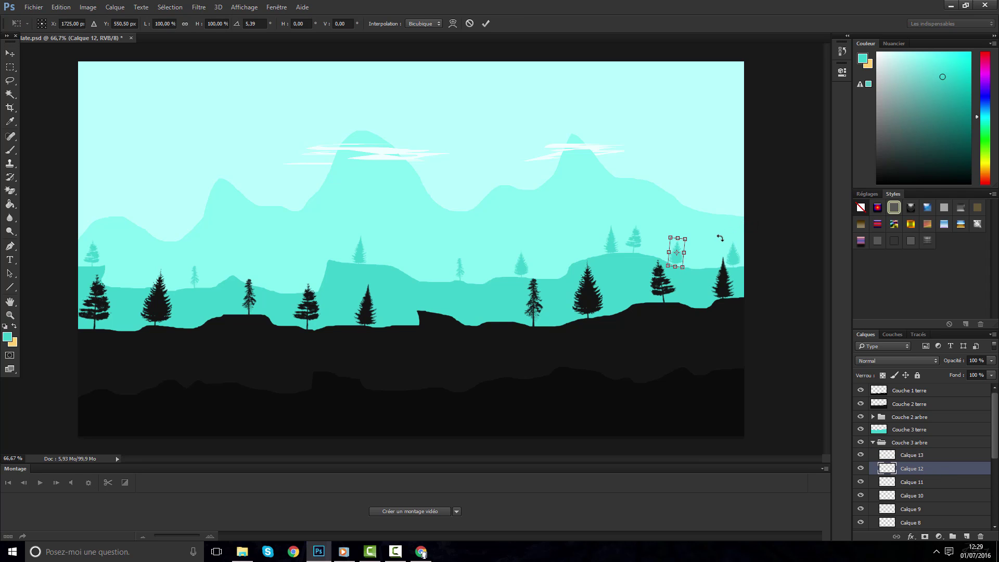
{"action": "key", "text": "Return"}
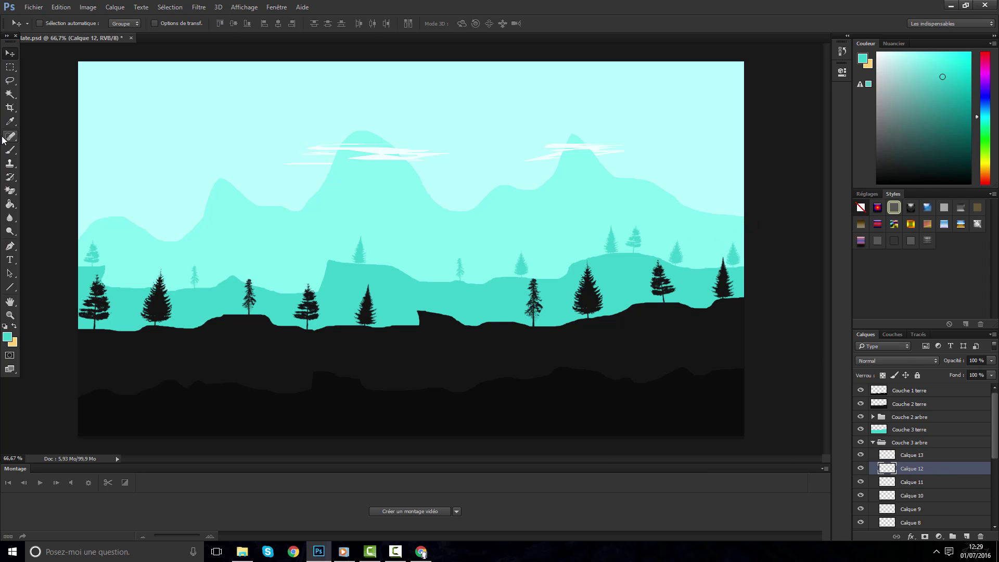
Stamp an 81 px teal fir on a new layer, on the small peak of the left teal hill
{"action": "left_click", "coordinate": [9, 150]}
{"action": "left_click", "coordinate": [26, 148]}
{"action": "left_click", "coordinate": [966, 536]}
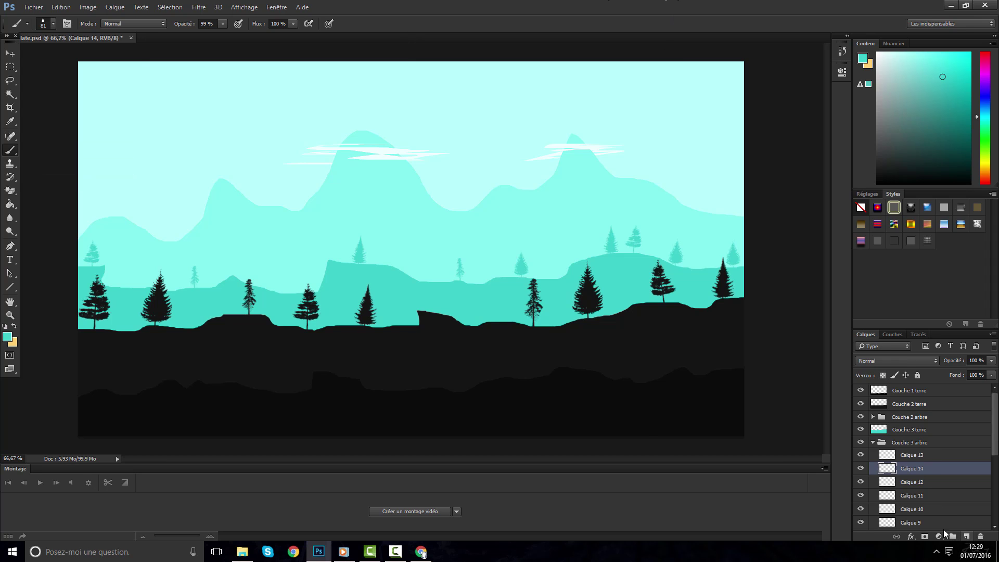
{"action": "left_click", "coordinate": [231, 265]}
On a new layer, stamp a tree with the 87 px brush in the dip just left of the central teal hill
{"action": "right_click", "coordinate": [272, 214]}
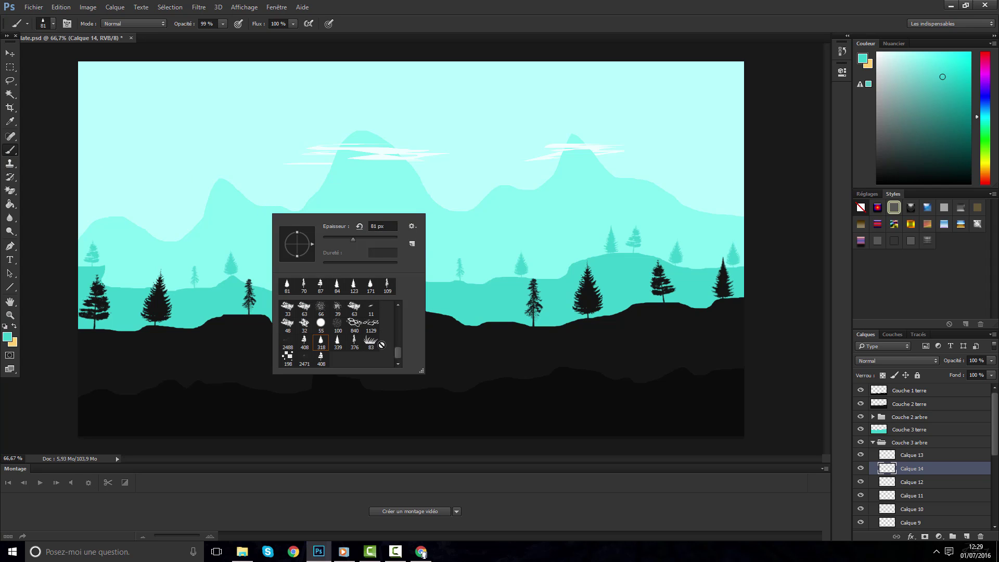
{"action": "left_click", "coordinate": [321, 288]}
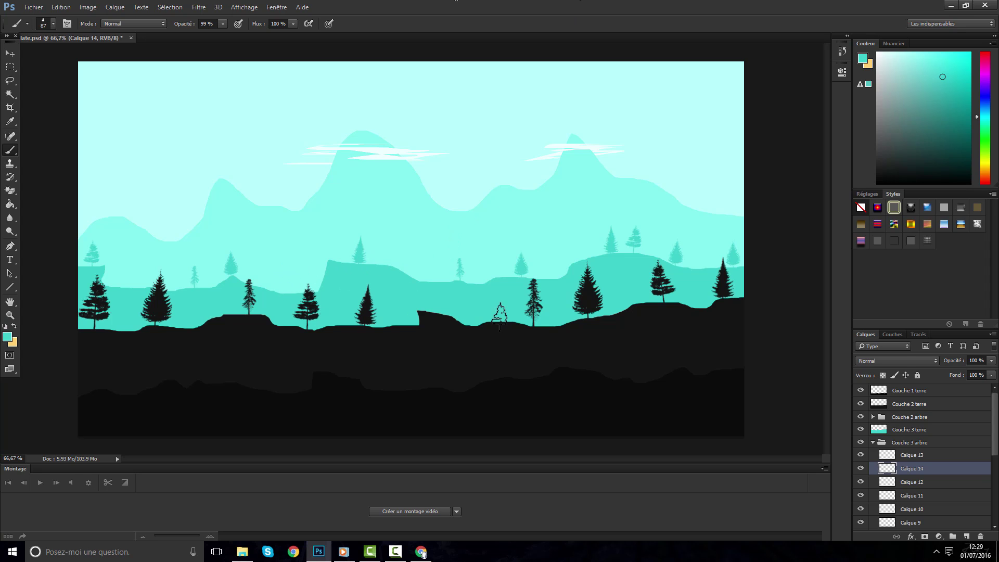
{"action": "left_click", "coordinate": [966, 536]}
{"action": "left_click", "coordinate": [286, 281]}
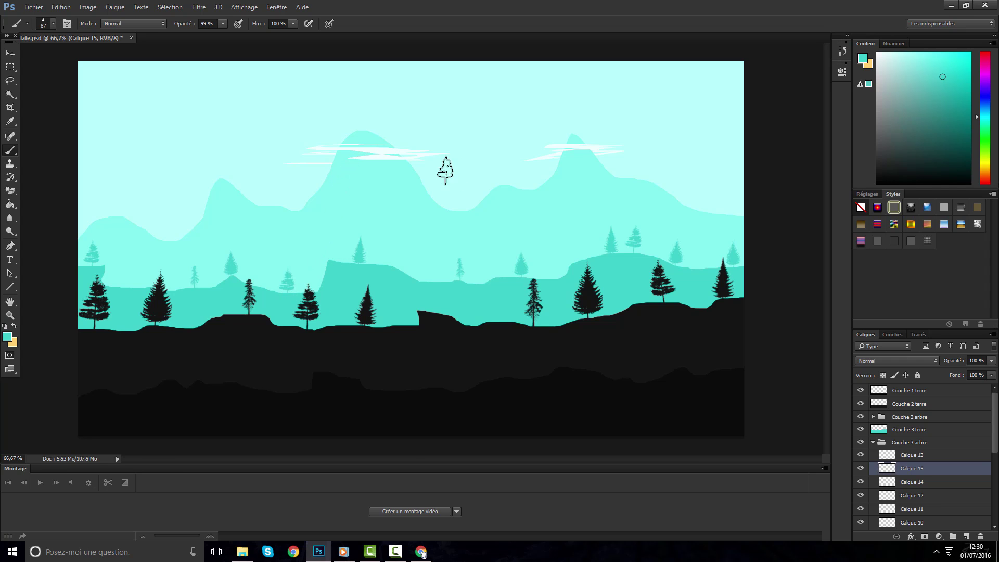
Enlarge the tree brush to 156 px and collapse the Couche 3 arbre group
{"action": "mouse_move", "coordinate": [335, 229]}
{"action": "left_mouse_down"}
{"action": "mouse_move", "coordinate": [470, 208]}
{"action": "mouse_move", "coordinate": [407, 225]}
{"action": "mouse_move", "coordinate": [462, 215]}
{"action": "mouse_move", "coordinate": [314, 221]}
{"action": "mouse_move", "coordinate": [421, 207]}
{"action": "mouse_move", "coordinate": [349, 214]}
{"action": "mouse_move", "coordinate": [331, 242]}
{"action": "mouse_move", "coordinate": [364, 241]}
{"action": "mouse_move", "coordinate": [365, 155]}
{"action": "mouse_move", "coordinate": [364, 336]}
{"action": "mouse_move", "coordinate": [348, 107]}
{"action": "mouse_move", "coordinate": [335, 432]}
{"action": "mouse_move", "coordinate": [405, 252]}
{"action": "mouse_move", "coordinate": [375, 247]}
{"action": "left_mouse_up"}
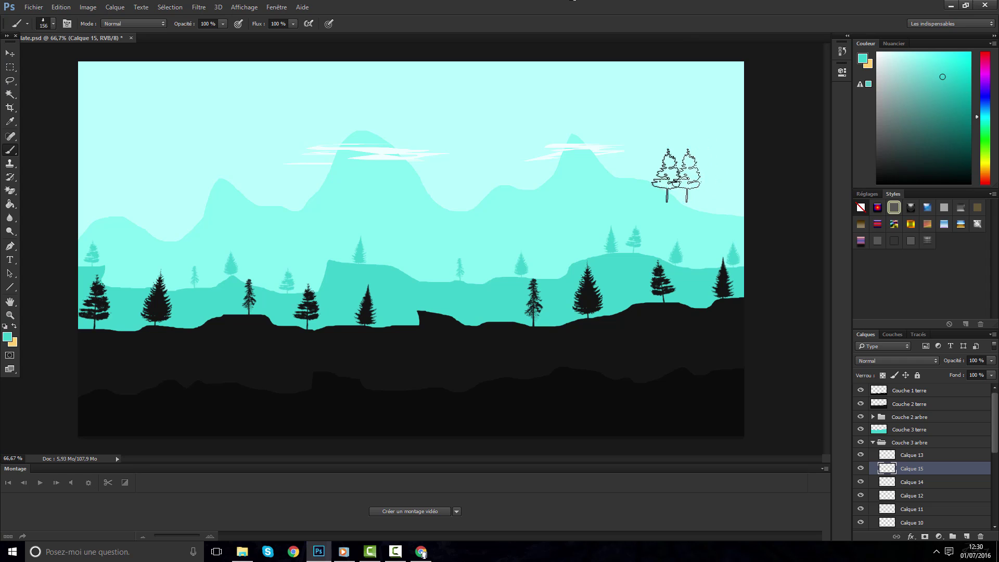
{"action": "left_click", "coordinate": [873, 442]}
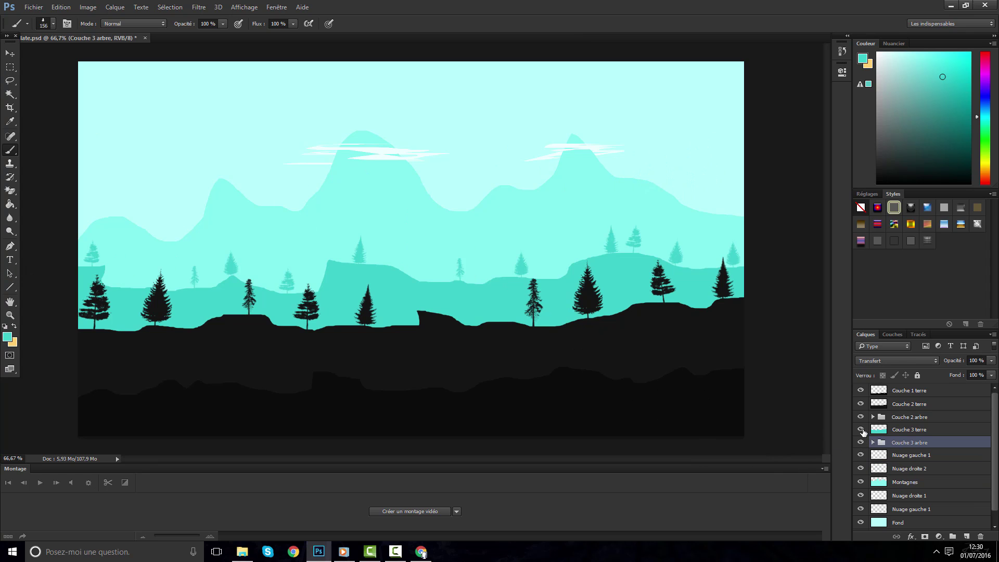
{"action": "left_click", "coordinate": [872, 416]}
{"action": "left_click", "coordinate": [873, 416]}
{"action": "left_click", "coordinate": [902, 454]}
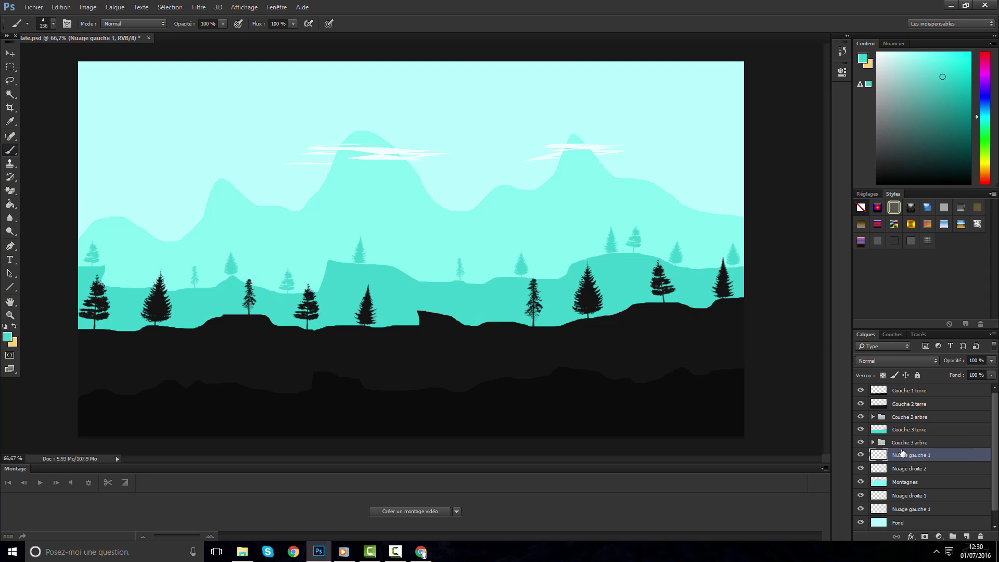
{"action": "left_click", "coordinate": [908, 442]}
Create a layer group directly above Couche 2 arbre and name it couche 2 herbe
{"action": "left_click", "coordinate": [907, 416]}
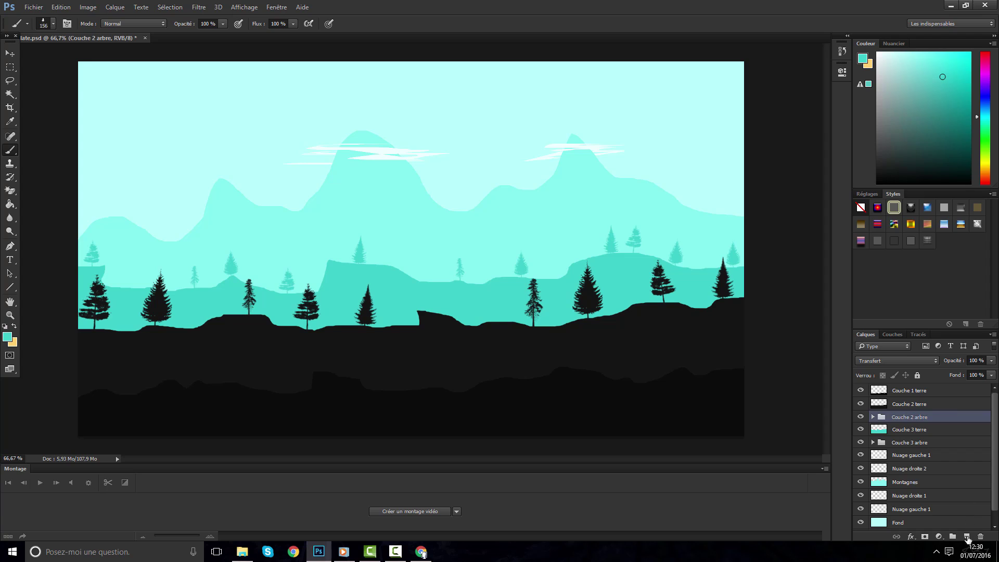
{"action": "left_click", "coordinate": [953, 537]}
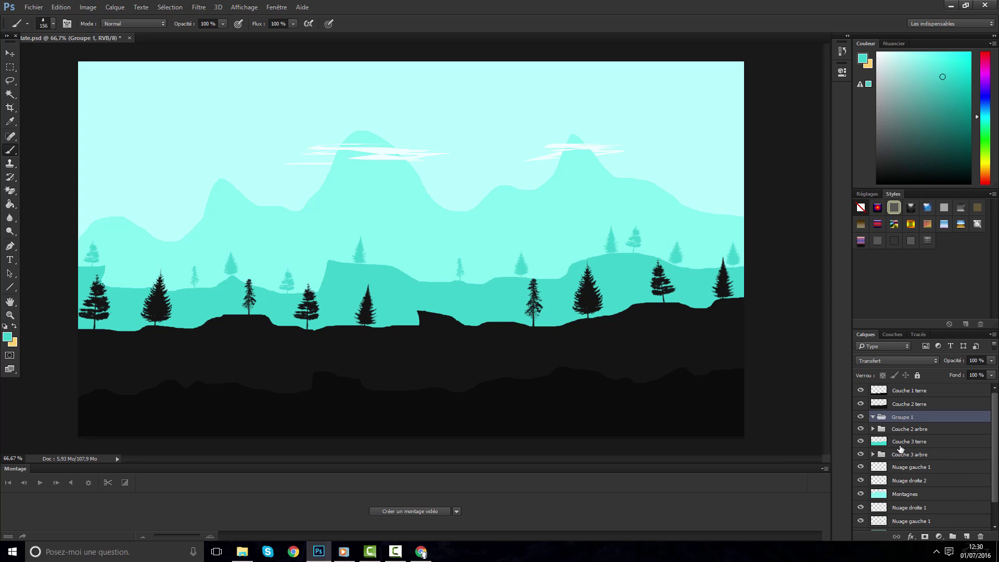
{"action": "double_click", "coordinate": [899, 417]}
{"action": "type", "text": "Herbe 2"}
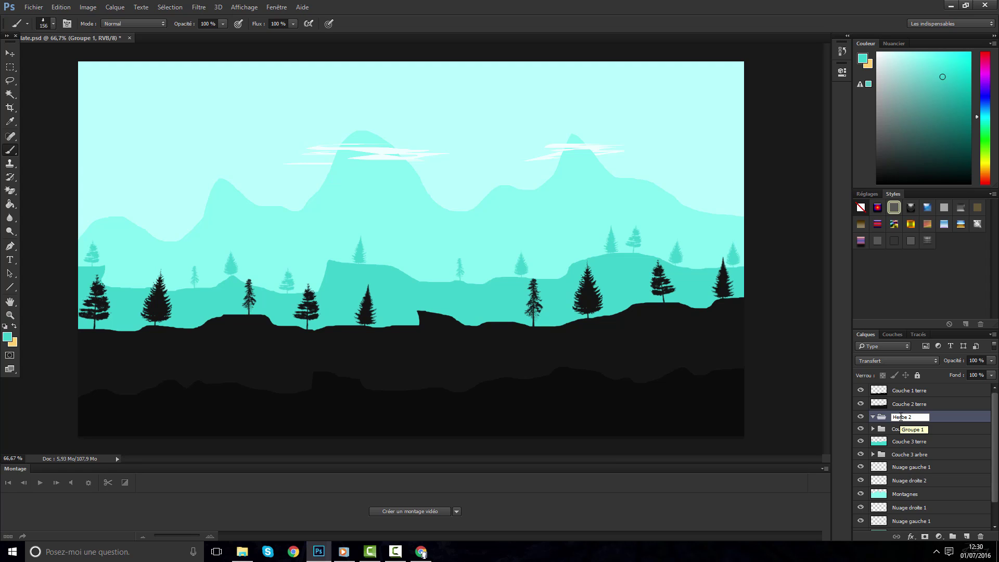
{"action": "key", "text": "ctrl+a"}
{"action": "type", "text": "couche 2 herbe"}
{"action": "key", "text": "Return"}
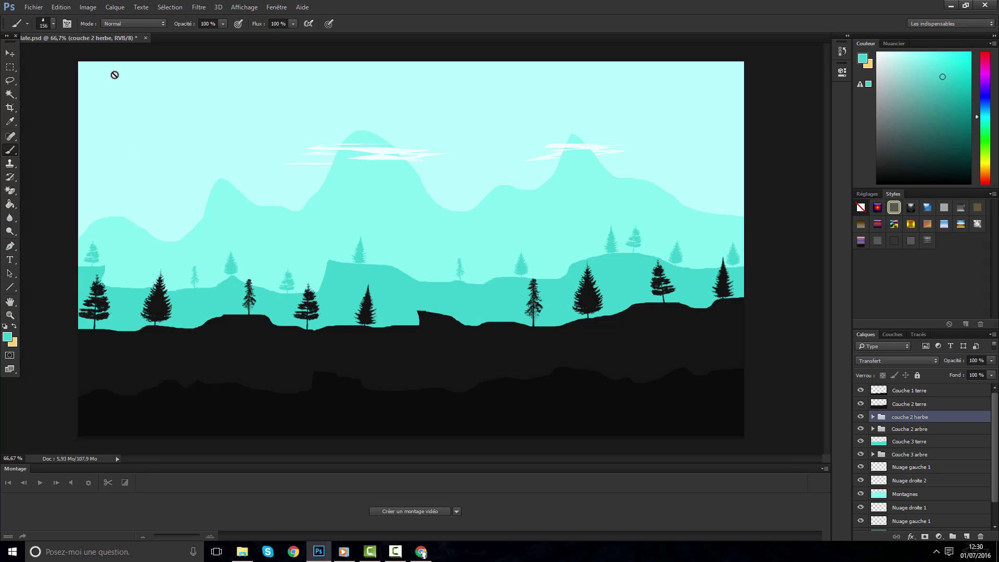
Set the foreground colour to the dark hill's #151515 by sampling it from the image, and return to the Brush tool
{"action": "left_click", "coordinate": [8, 338]}
{"action": "left_click", "coordinate": [163, 350]}
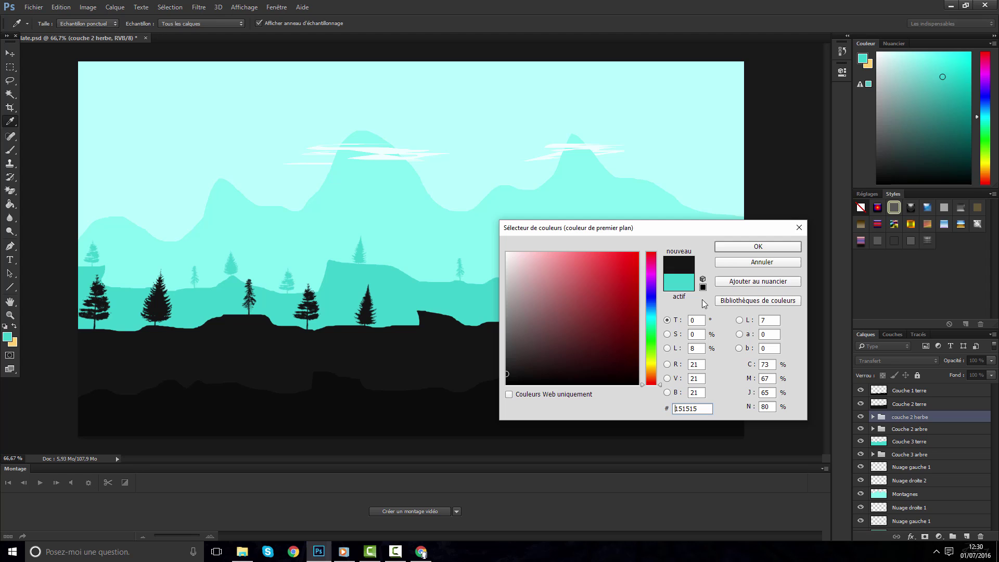
{"action": "left_click", "coordinate": [758, 247]}
{"action": "key", "text": "b"}
Add a new layer, place it inside the couche 2 herbe group and make it the active layer
{"action": "left_click", "coordinate": [965, 536]}
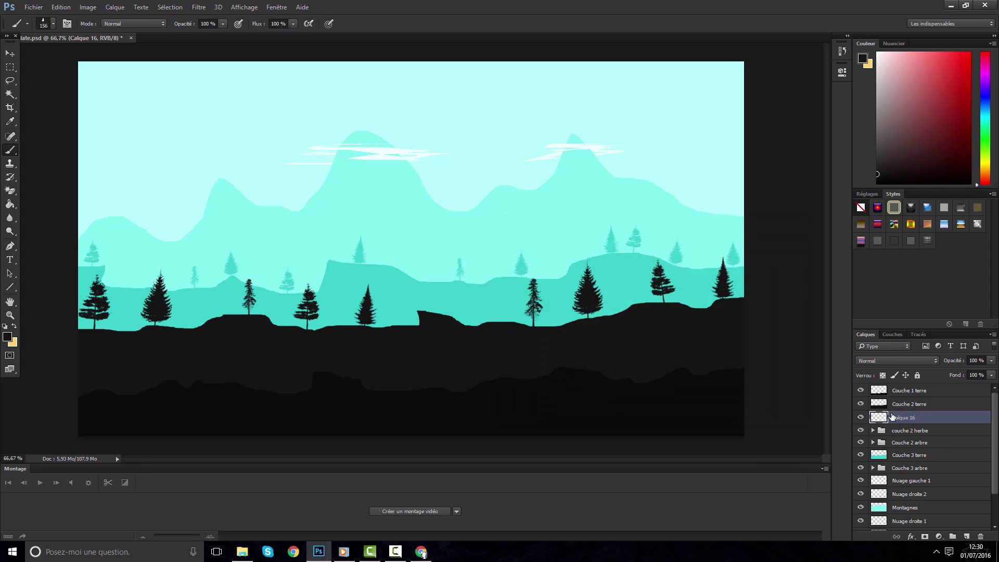
{"action": "left_click_drag", "start_coordinate": [904, 417], "coordinate": [879, 418]}
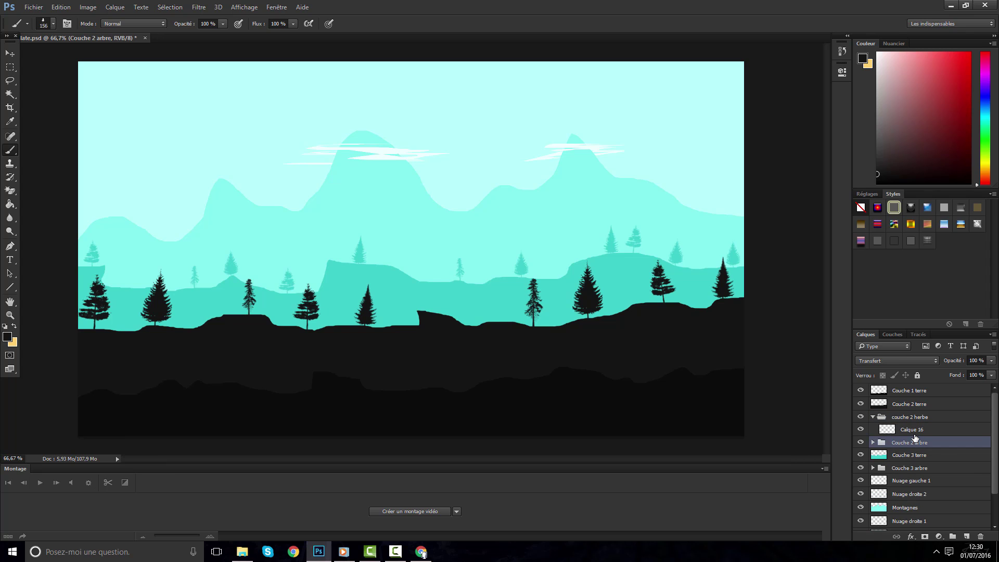
{"action": "left_click", "coordinate": [913, 429]}
Choose the grass brush labelled 83 for painting on Calque 16
{"action": "right_click", "coordinate": [214, 210]}
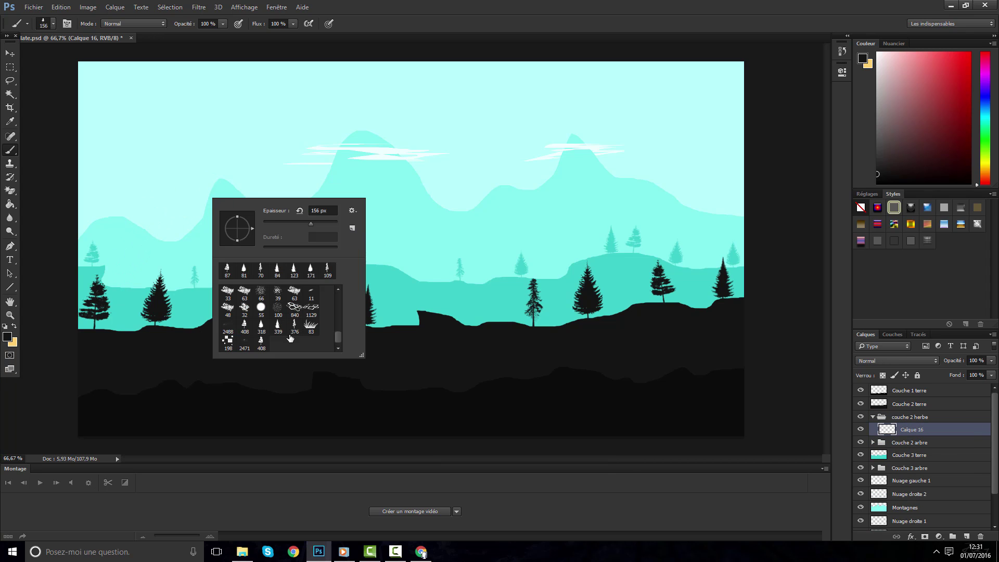
{"action": "left_click", "coordinate": [310, 325]}
{"action": "left_click", "coordinate": [368, 219]}
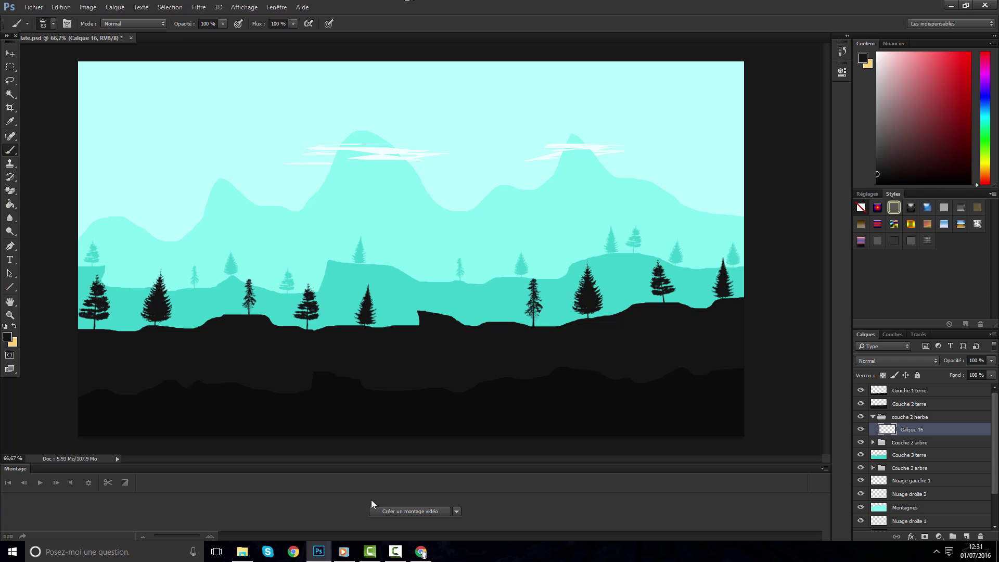
Switch to Chrome, search Google Images for "silhouette herbe", look through the grass silhouettes, and return to Photoshop
{"action": "left_click", "coordinate": [419, 550]}
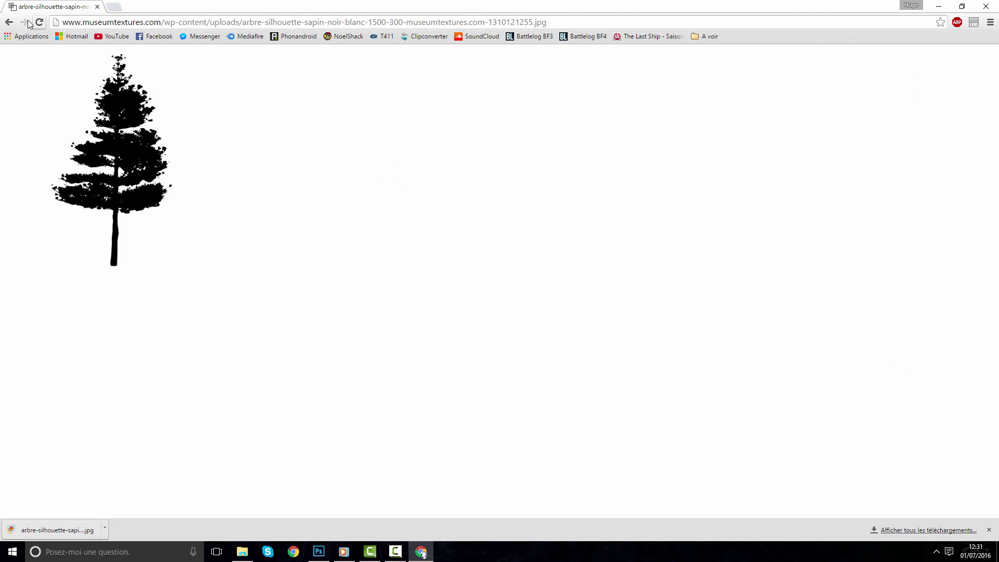
{"action": "left_click", "coordinate": [15, 22]}
{"action": "left_click", "coordinate": [140, 22]}
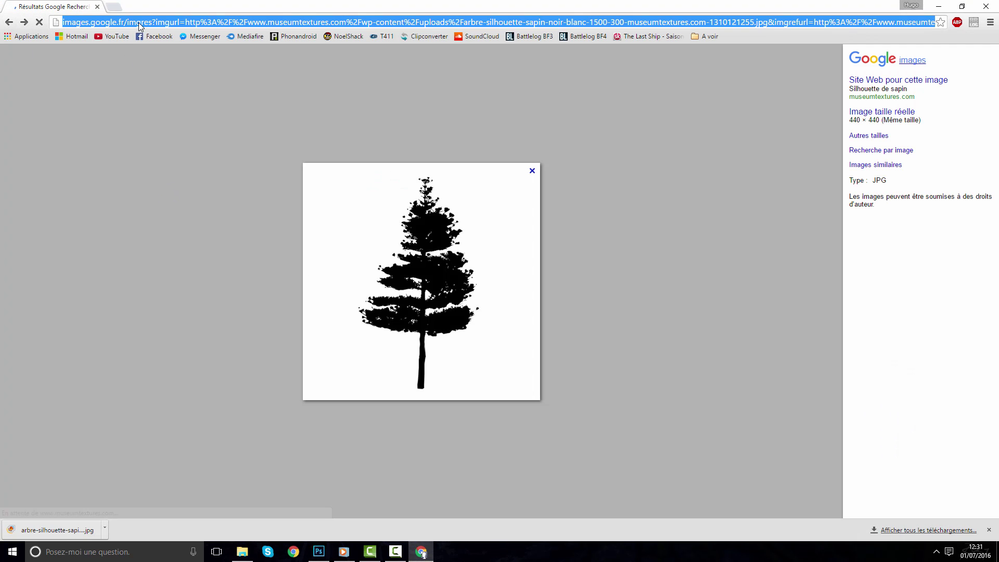
{"action": "type", "text": "silhouette herbe"}
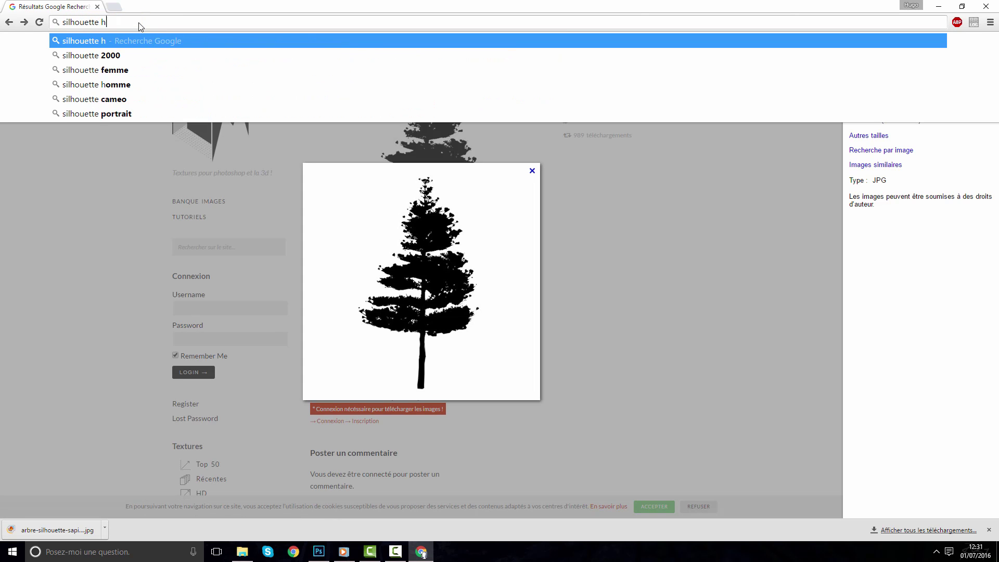
{"action": "key", "text": "Return"}
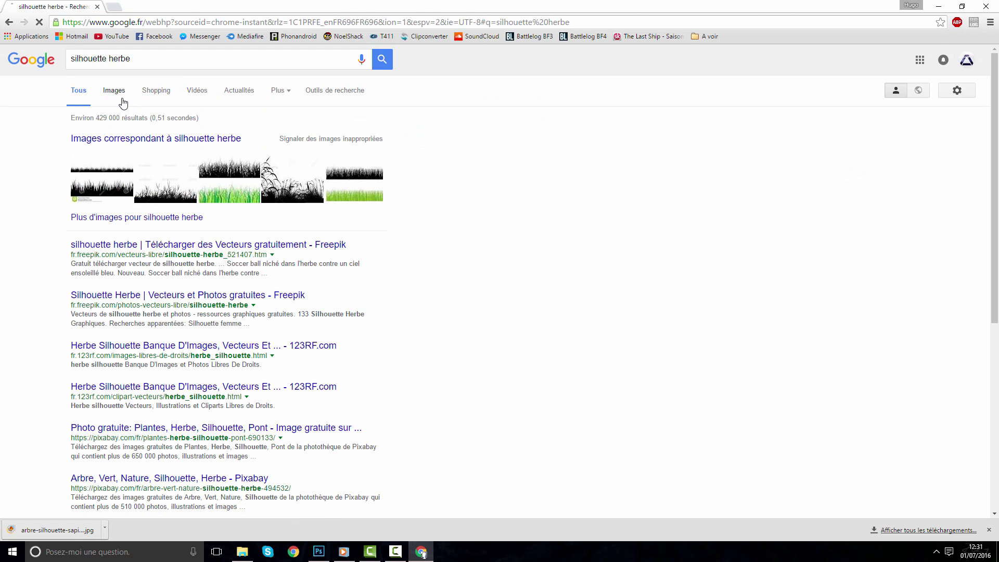
{"action": "left_click", "coordinate": [123, 102]}
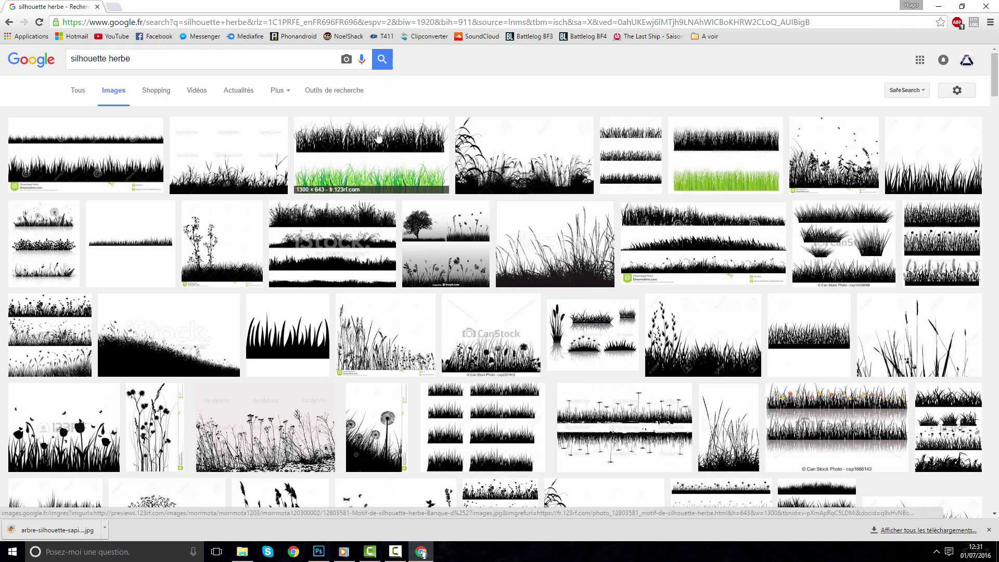
{"action": "scroll", "coordinate": [382, 289], "scroll_direction": "down", "scroll_amount": 4}
{"action": "scroll", "coordinate": [382, 289], "scroll_direction": "down", "scroll_amount": 12}
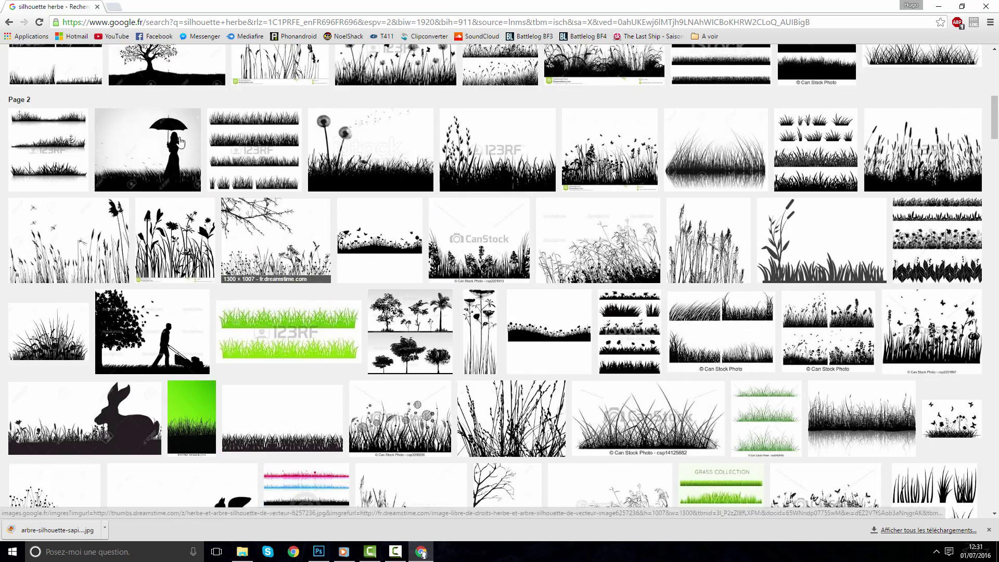
{"action": "scroll", "coordinate": [350, 306], "scroll_direction": "down", "scroll_amount": 2}
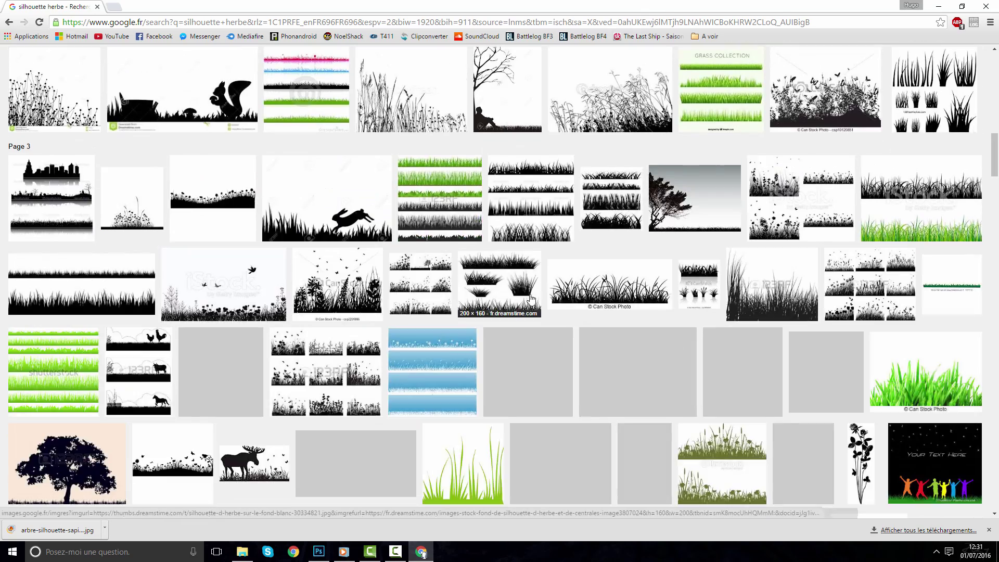
{"action": "left_click", "coordinate": [939, 5]}
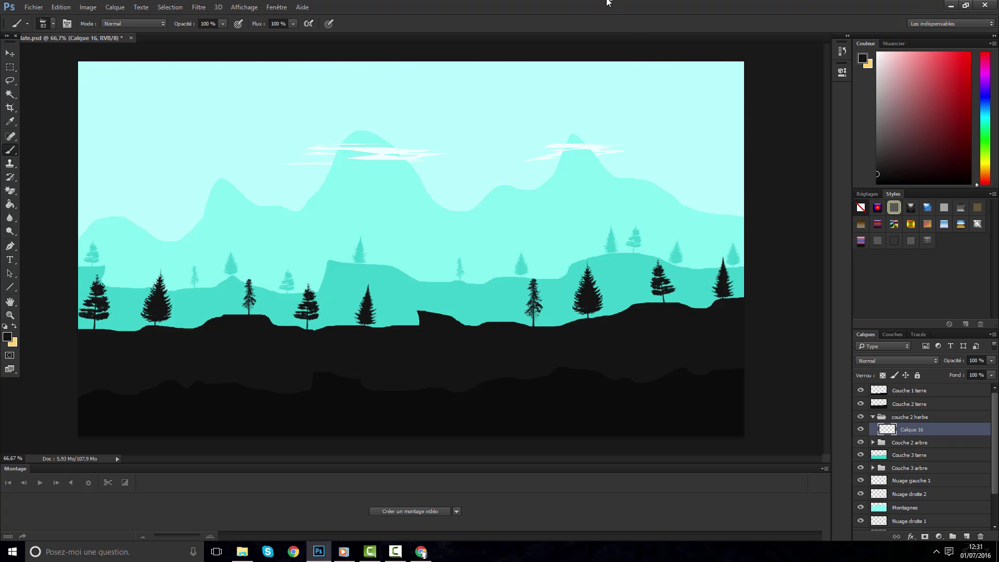
Enlarge the grass brush to 51 px and paint tufts on Calque 16 around the first two dark trees at the hill's left end
{"action": "key", "text": "ctrl+plus"}
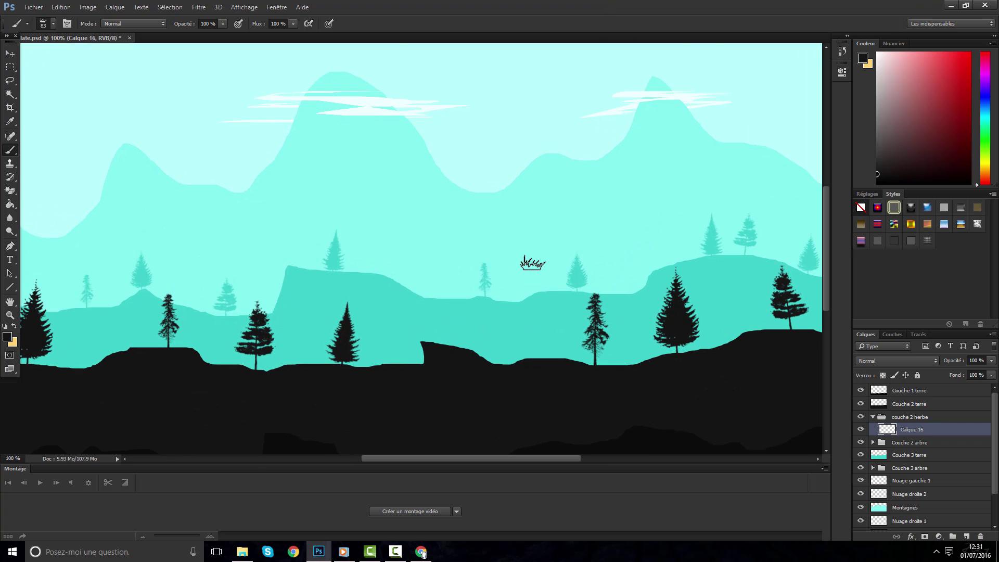
{"action": "scroll", "coordinate": [416, 346], "scroll_direction": "down", "scroll_amount": 2}
{"action": "key", "text": "ctrl+plus"}
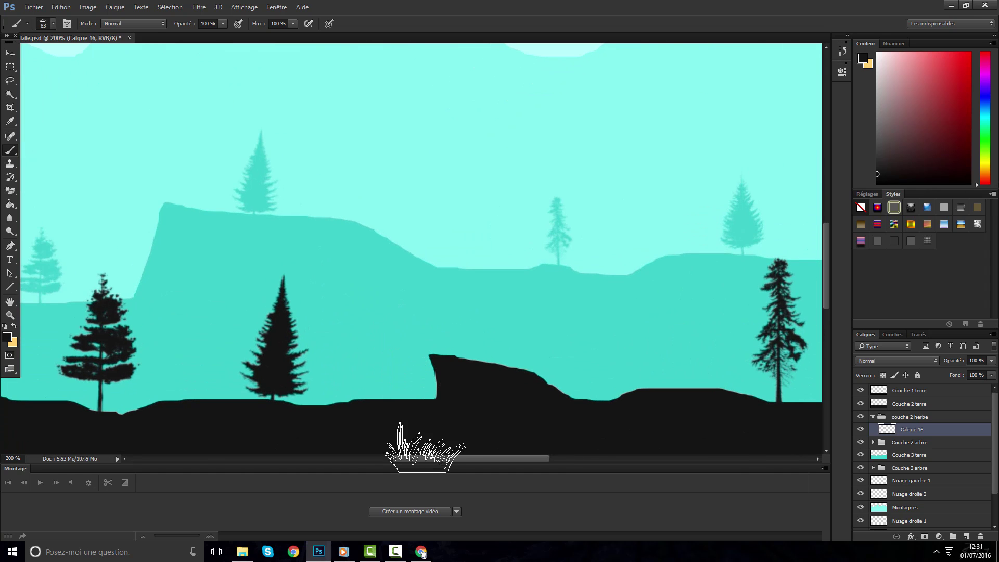
{"action": "left_click_drag", "start_coordinate": [407, 459], "coordinate": [241, 442]}
{"action": "mouse_move", "coordinate": [334, 377]}
{"action": "left_mouse_down"}
{"action": "mouse_move", "coordinate": [310, 372]}
{"action": "mouse_move", "coordinate": [304, 398]}
{"action": "mouse_move", "coordinate": [291, 401]}
{"action": "mouse_move", "coordinate": [348, 395]}
{"action": "left_mouse_up"}
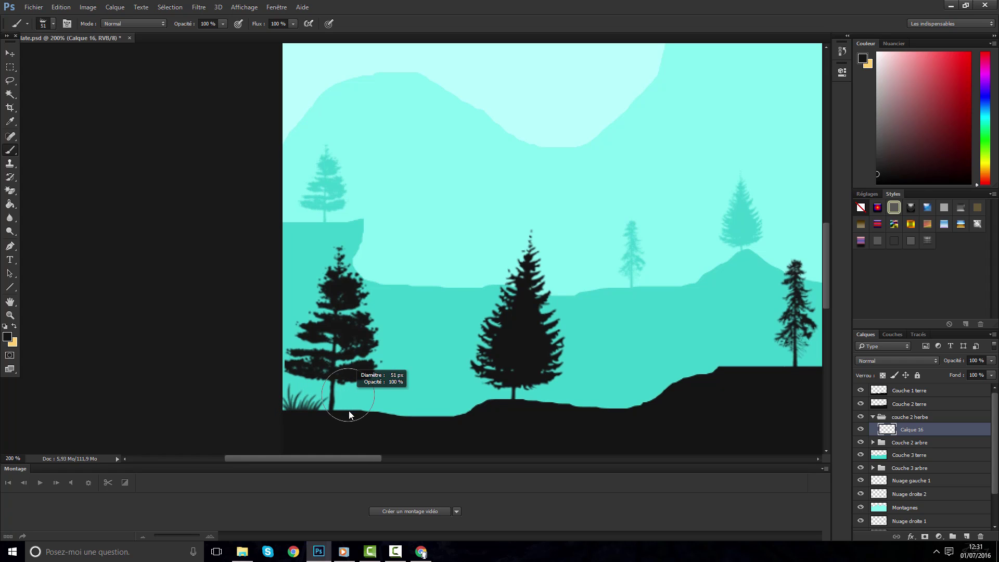
{"action": "left_click", "coordinate": [349, 414]}
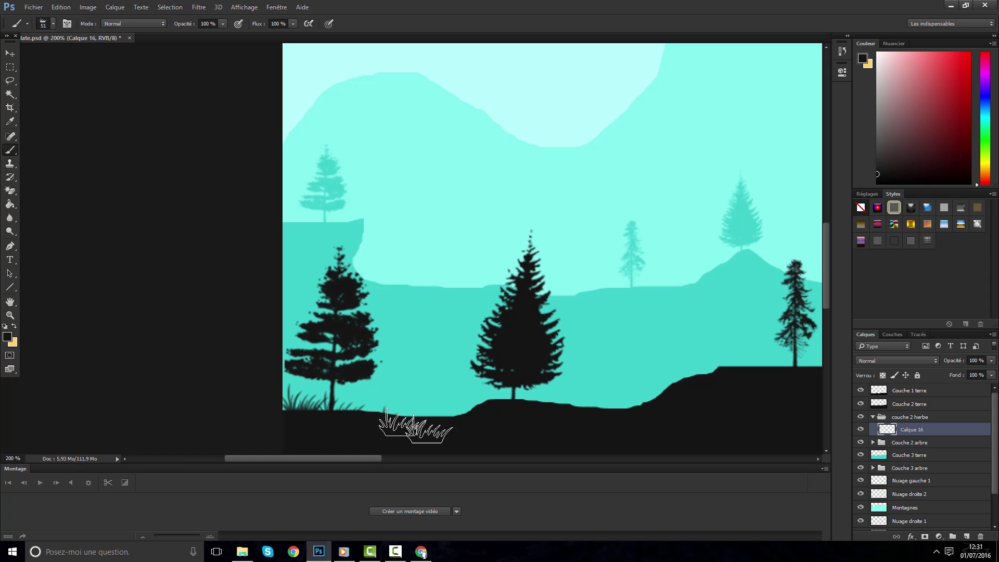
{"action": "left_click", "coordinate": [489, 400]}
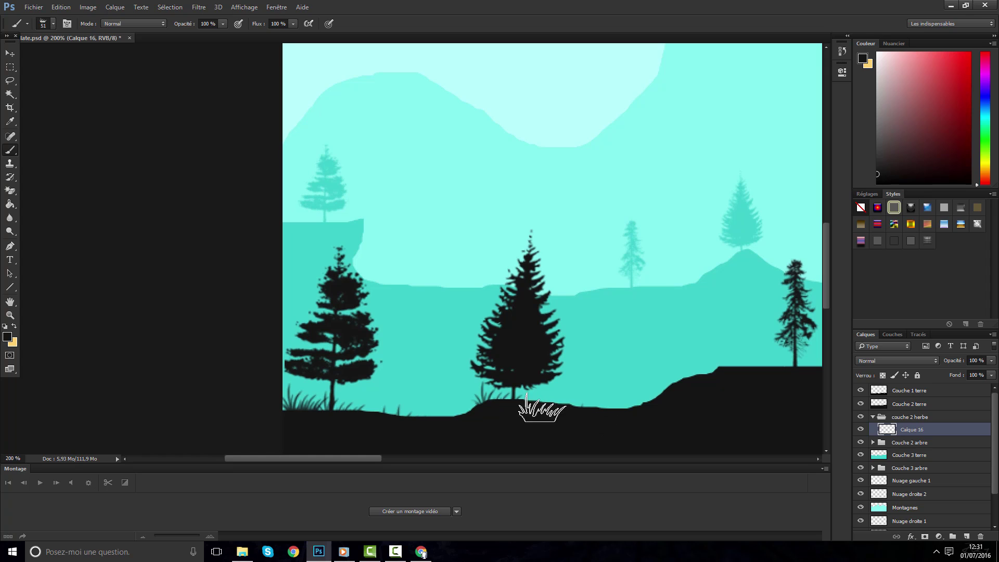
Paint grass tufts up and down the raised mound with the thin tree and in the hollow around the fourth dark tree
{"action": "left_click_drag", "start_coordinate": [358, 458], "coordinate": [396, 457]}
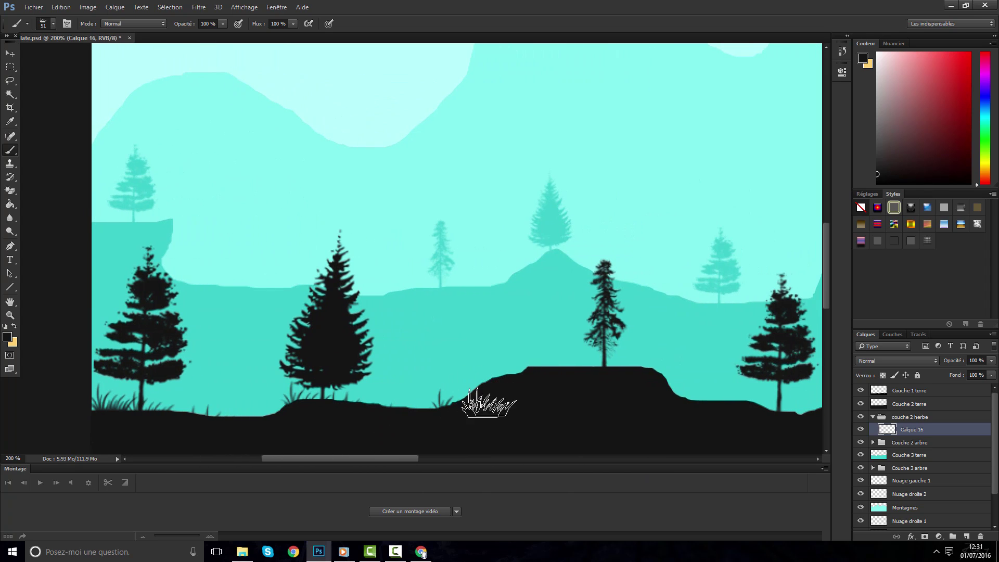
{"action": "mouse_move", "coordinate": [489, 403]}
{"action": "left_mouse_down"}
{"action": "mouse_move", "coordinate": [544, 373]}
{"action": "mouse_move", "coordinate": [492, 389]}
{"action": "left_mouse_up"}
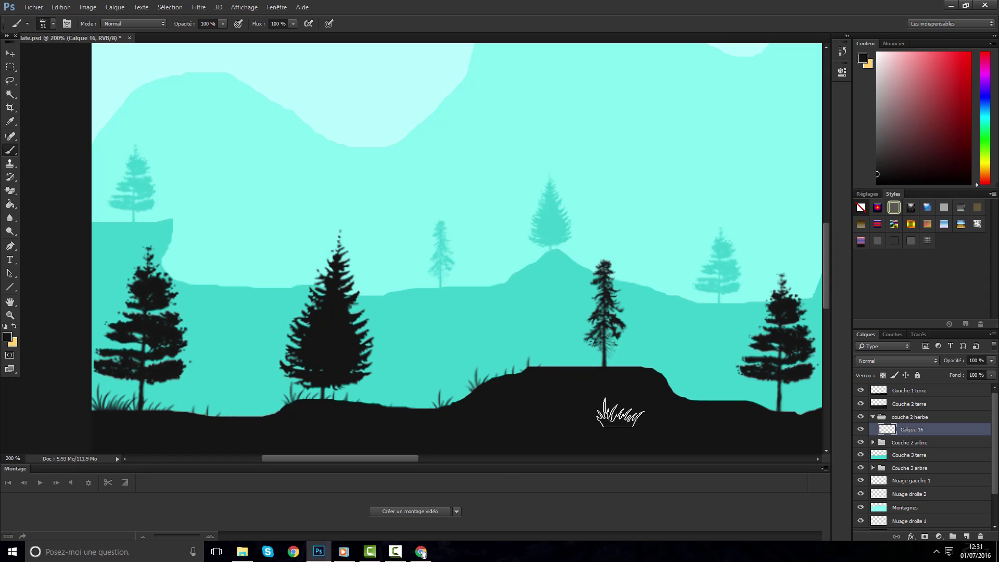
{"action": "left_click", "coordinate": [591, 360]}
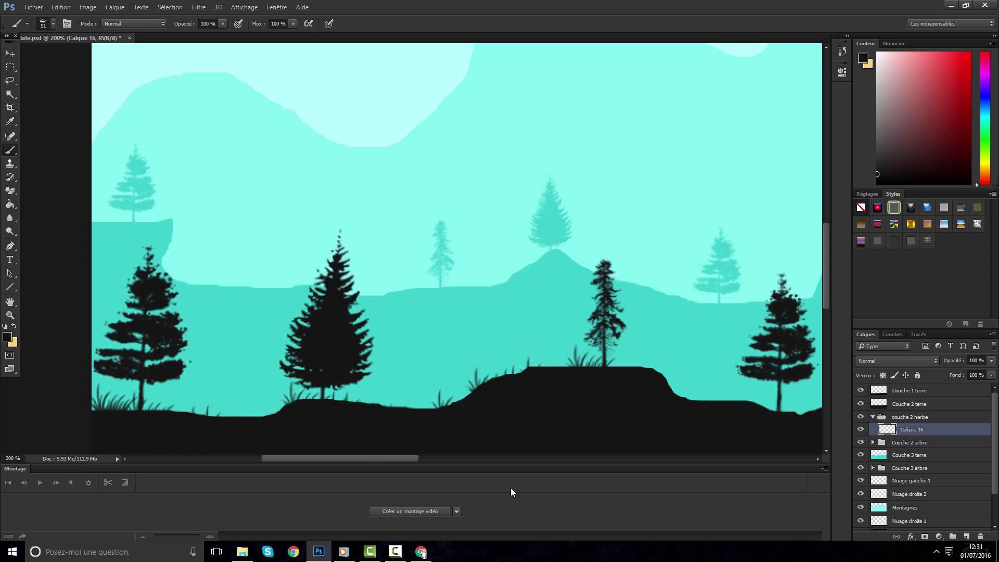
{"action": "left_click_drag", "start_coordinate": [371, 458], "coordinate": [422, 462]}
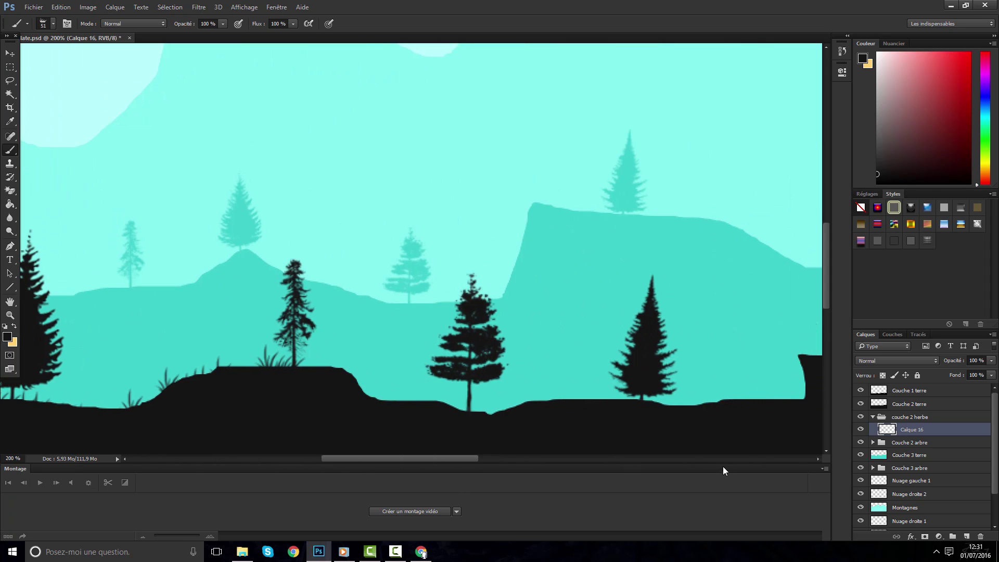
{"action": "scroll", "coordinate": [479, 408], "scroll_direction": "down", "scroll_amount": 2}
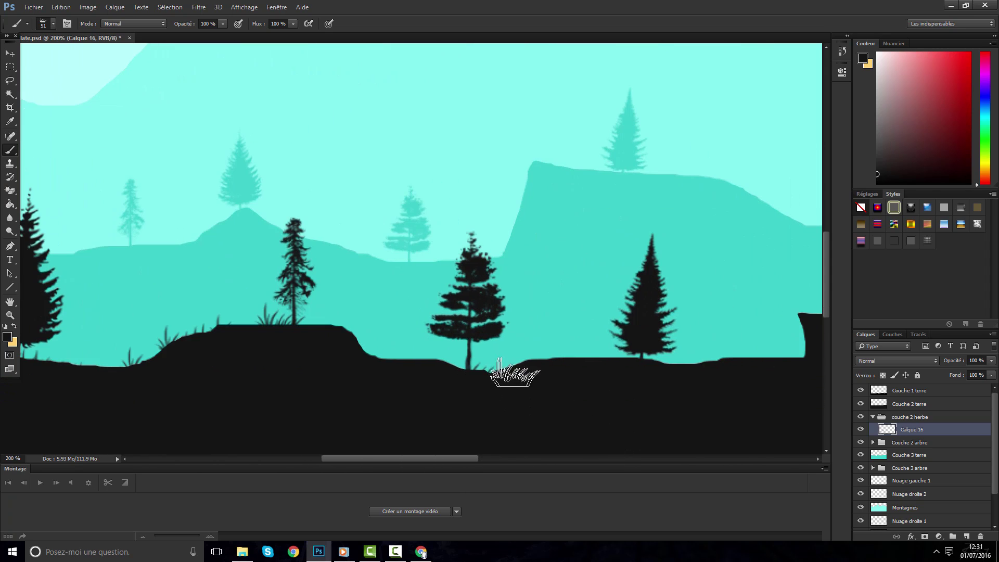
{"action": "mouse_move", "coordinate": [517, 369]}
{"action": "left_mouse_down"}
{"action": "mouse_move", "coordinate": [454, 372]}
{"action": "mouse_move", "coordinate": [352, 345]}
{"action": "left_mouse_up"}
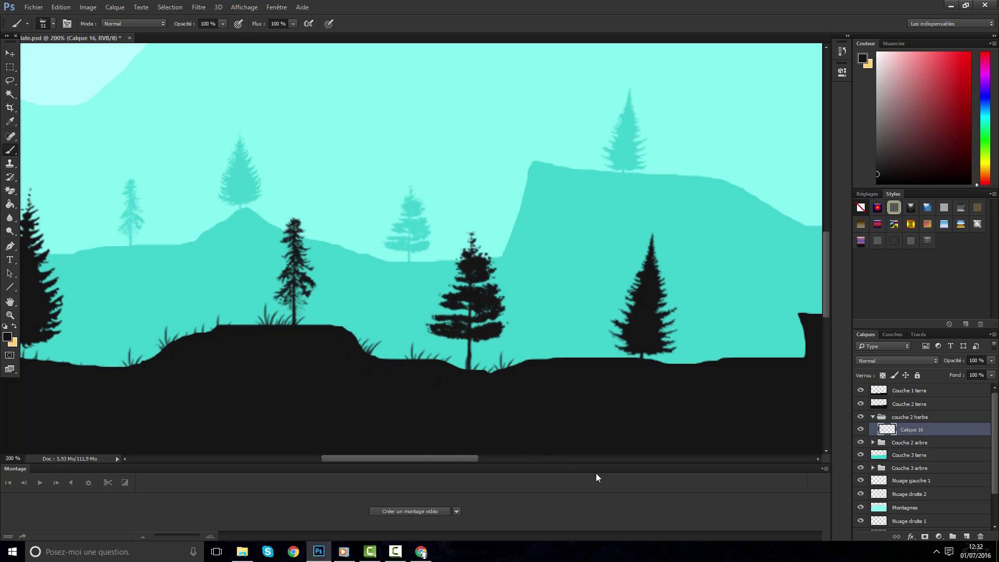
Paint grass tufts around the fifth dark tree, over the small cliff, and along the ground to the next thin tree
{"action": "left_click_drag", "start_coordinate": [404, 458], "coordinate": [431, 457]}
{"action": "mouse_move", "coordinate": [499, 368]}
{"action": "left_mouse_down"}
{"action": "mouse_move", "coordinate": [541, 366]}
{"action": "mouse_move", "coordinate": [475, 362]}
{"action": "mouse_move", "coordinate": [474, 372]}
{"action": "left_mouse_up"}
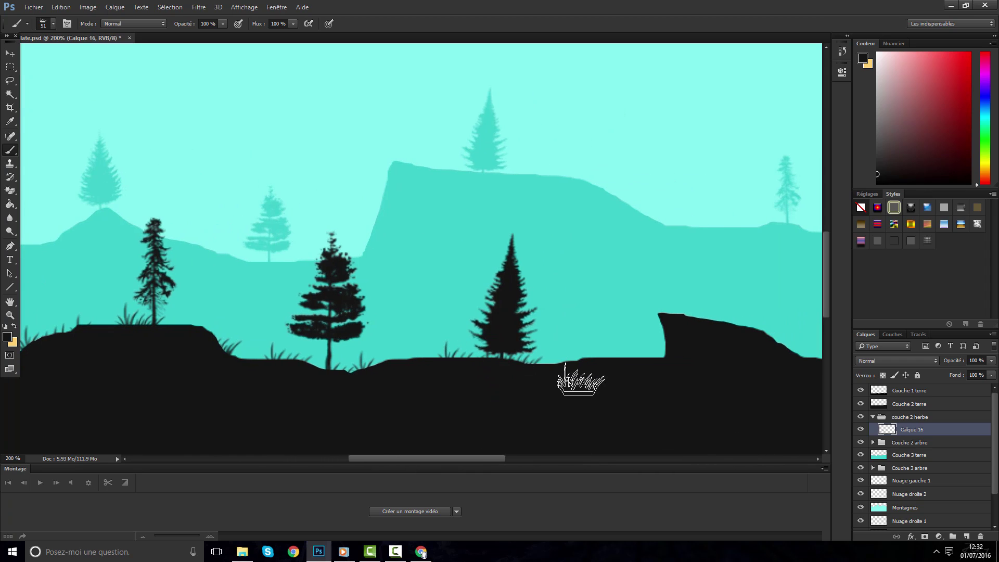
{"action": "left_click", "coordinate": [580, 368]}
{"action": "left_click_drag", "start_coordinate": [668, 315], "coordinate": [686, 319]}
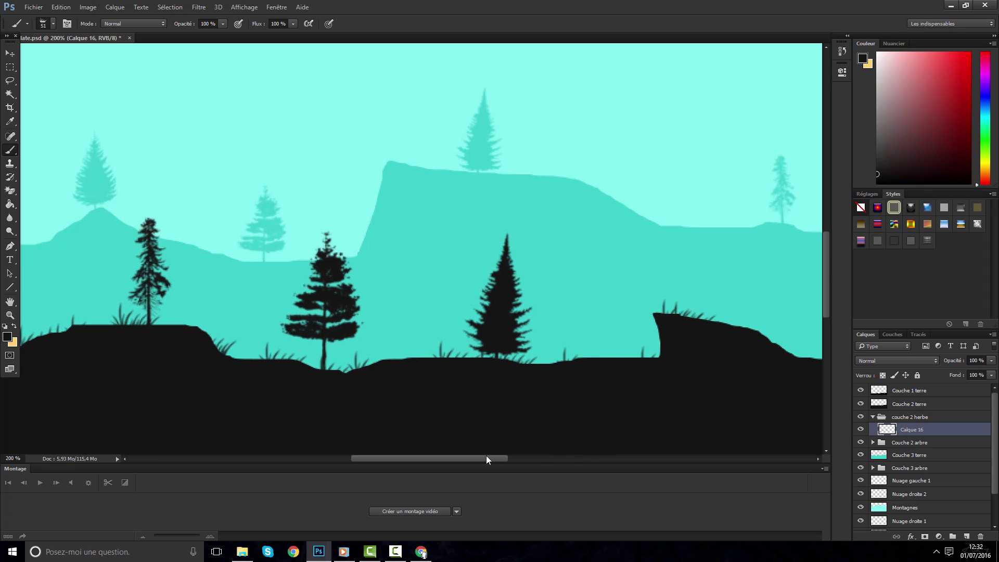
{"action": "left_click_drag", "start_coordinate": [485, 455], "coordinate": [543, 455]}
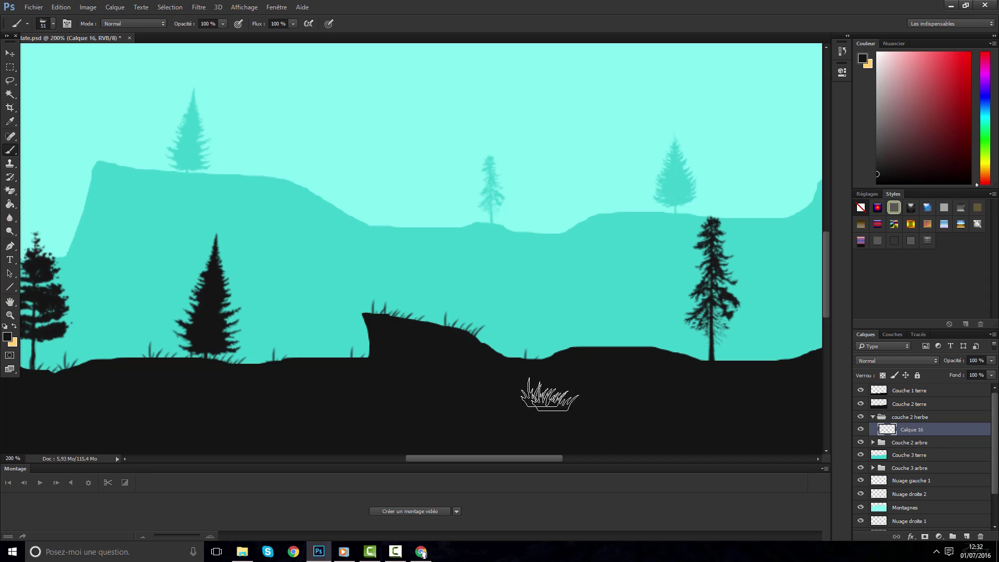
{"action": "mouse_move", "coordinate": [685, 355]}
{"action": "left_mouse_down"}
{"action": "mouse_move", "coordinate": [706, 352]}
{"action": "mouse_move", "coordinate": [672, 348]}
{"action": "left_mouse_up"}
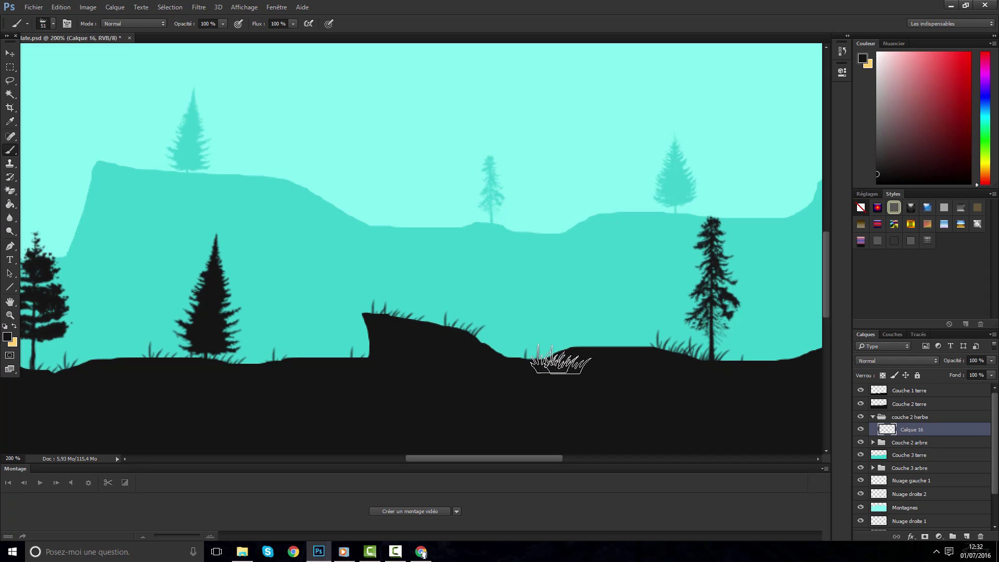
{"action": "left_click", "coordinate": [534, 358]}
Paint grass tufts around the last three dark trees and along the dark hill up to the canvas's right edge
{"action": "left_click_drag", "start_coordinate": [541, 459], "coordinate": [615, 459]}
{"action": "left_click_drag", "start_coordinate": [485, 340], "coordinate": [539, 339]}
{"action": "left_click_drag", "start_coordinate": [359, 367], "coordinate": [429, 370]}
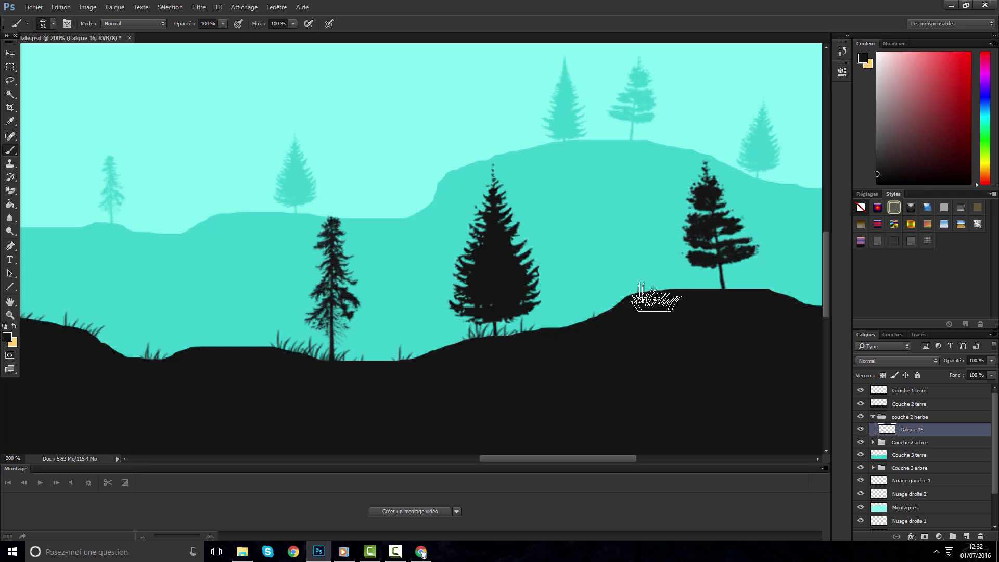
{"action": "left_click_drag", "start_coordinate": [653, 297], "coordinate": [621, 319]}
{"action": "left_click", "coordinate": [720, 294]}
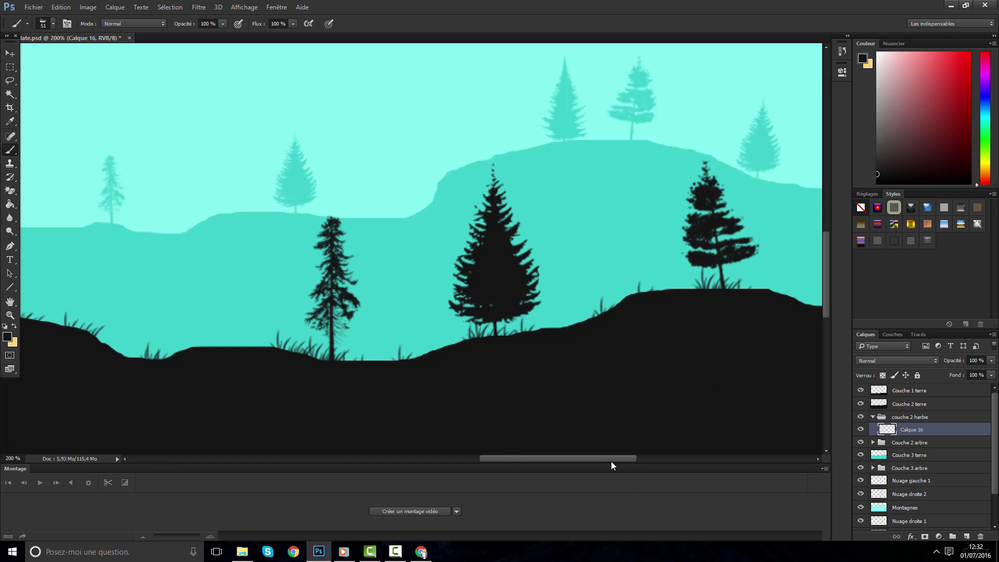
{"action": "left_click_drag", "start_coordinate": [612, 460], "coordinate": [657, 458]}
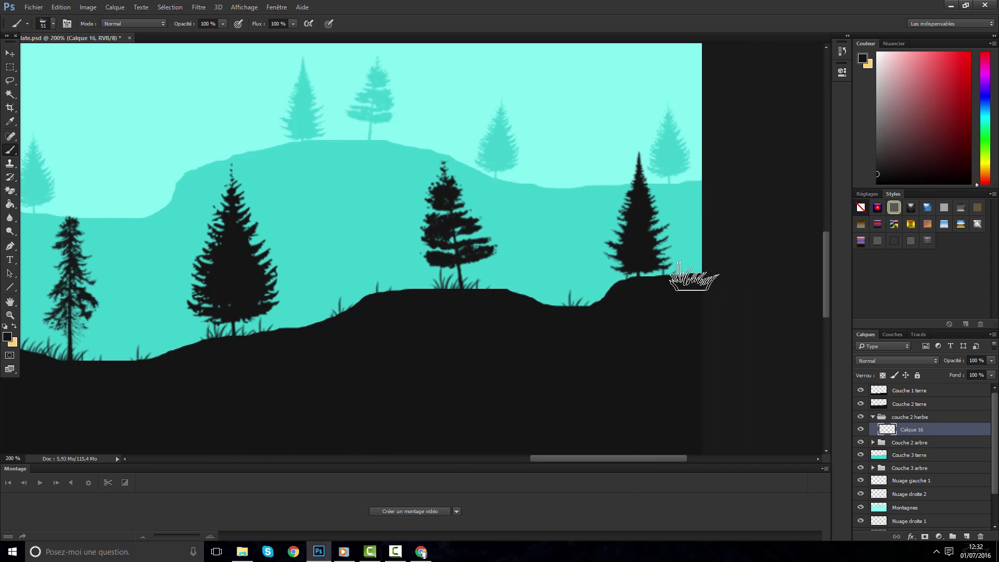
{"action": "key", "text": "ctrl+minus"}
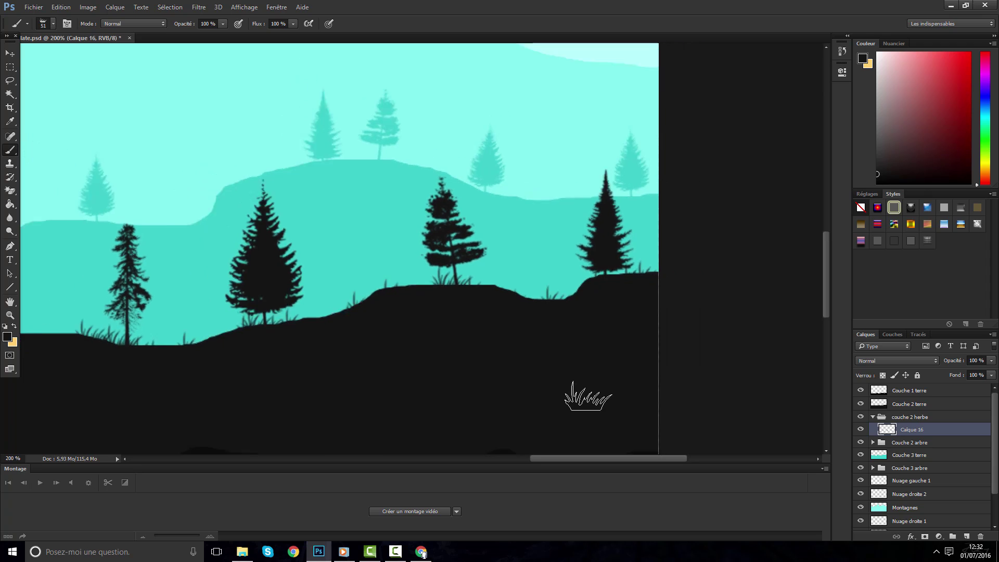
{"action": "key", "text": "ctrl+minus"}
{"action": "key", "text": "ctrl+minus"}
{"action": "key", "text": "ctrl+minus"}
{"action": "key", "text": "ctrl+plus"}
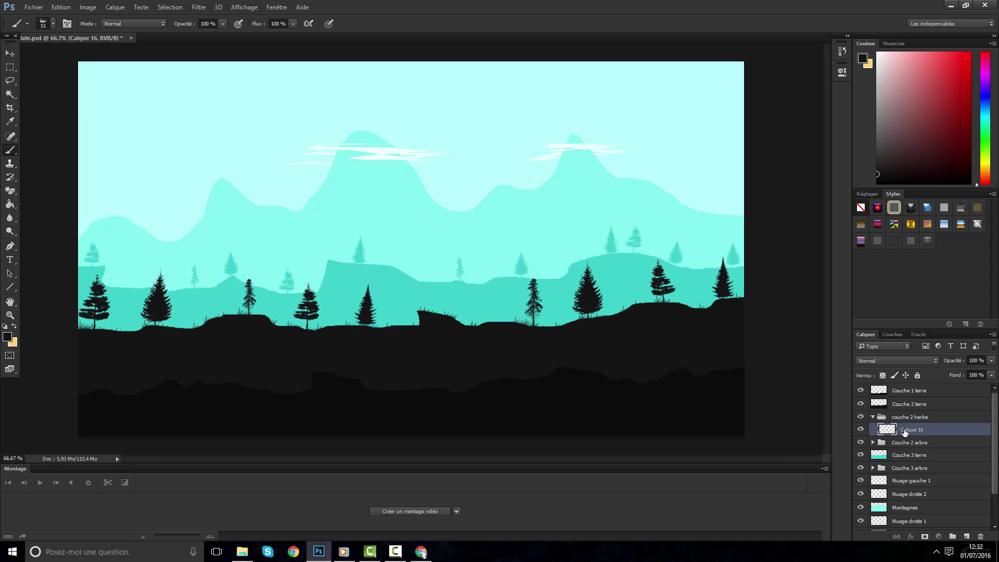
Move Calque 16 out of the couche 2 herbe group and delete the emptied group
{"action": "left_click_drag", "start_coordinate": [905, 433], "coordinate": [897, 414]}
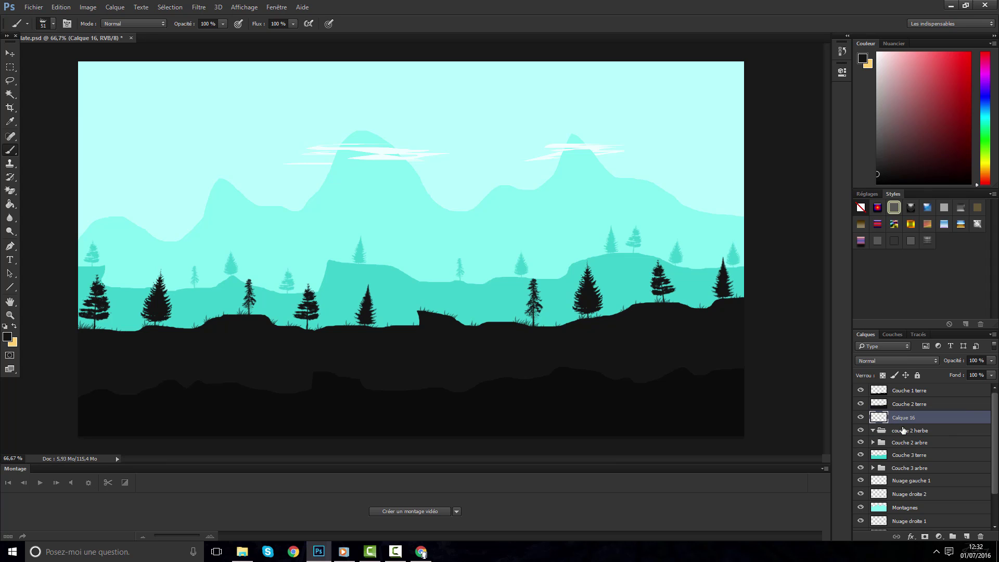
{"action": "left_click", "coordinate": [901, 431]}
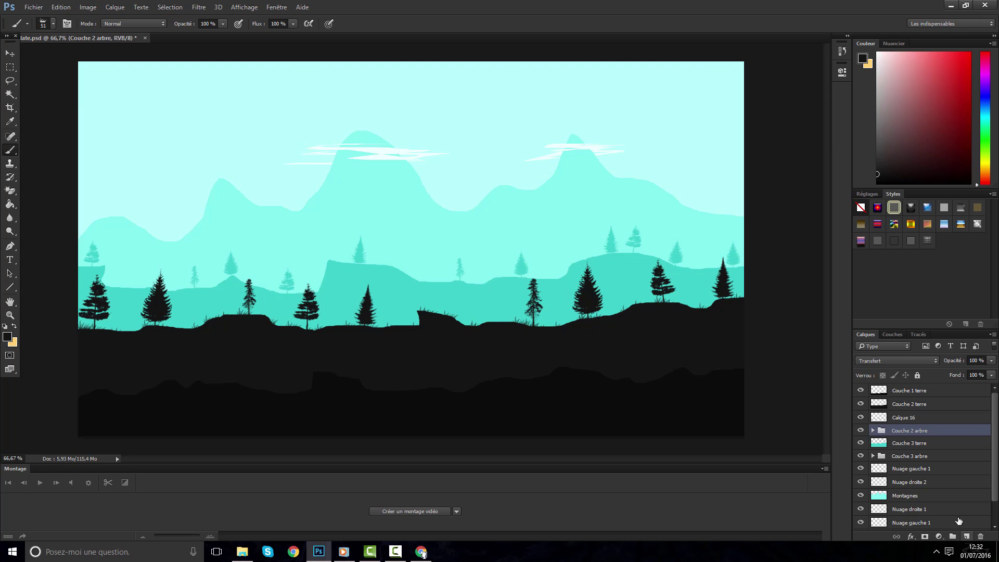
Add a new layer, place it between Couche 3 terre and Couche 3 arbre, and name it Couche 3 herbe
{"action": "left_click", "coordinate": [906, 448]}
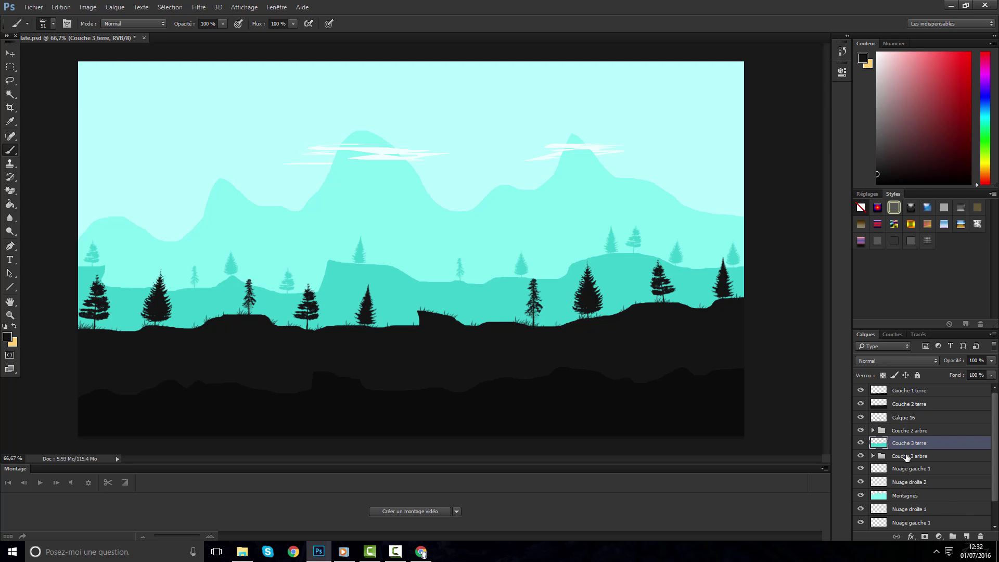
{"action": "left_click", "coordinate": [966, 535]}
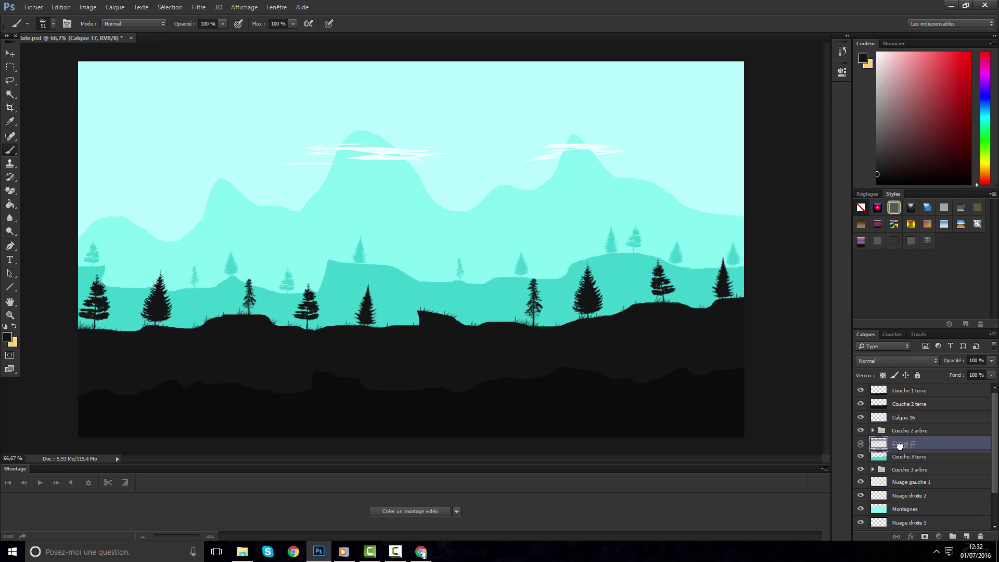
{"action": "left_click_drag", "start_coordinate": [905, 460], "coordinate": [904, 459]}
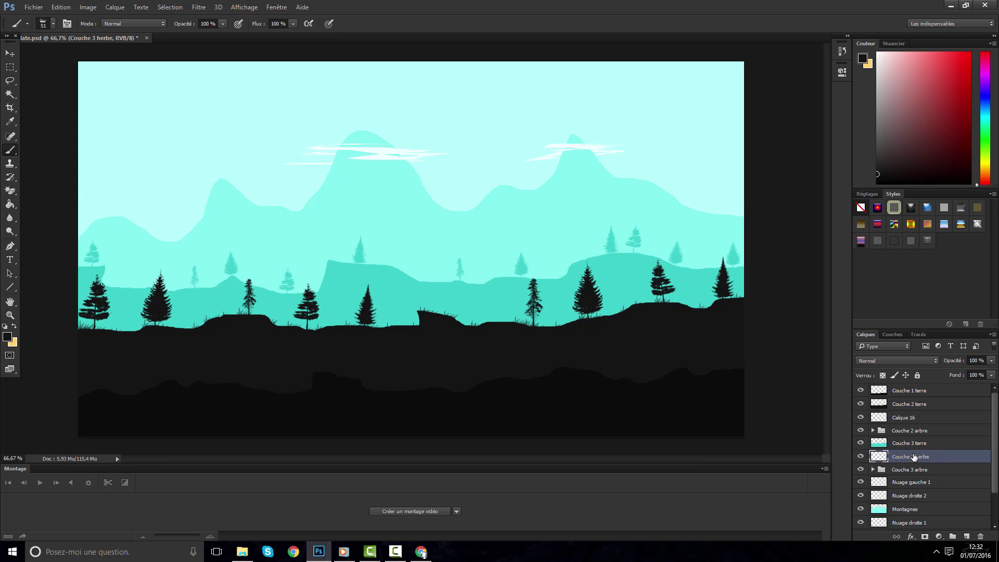
Rename Calque 16 as copuche 2 herbe and make Couche 3 herbe the active layer
{"action": "double_click", "coordinate": [898, 418]}
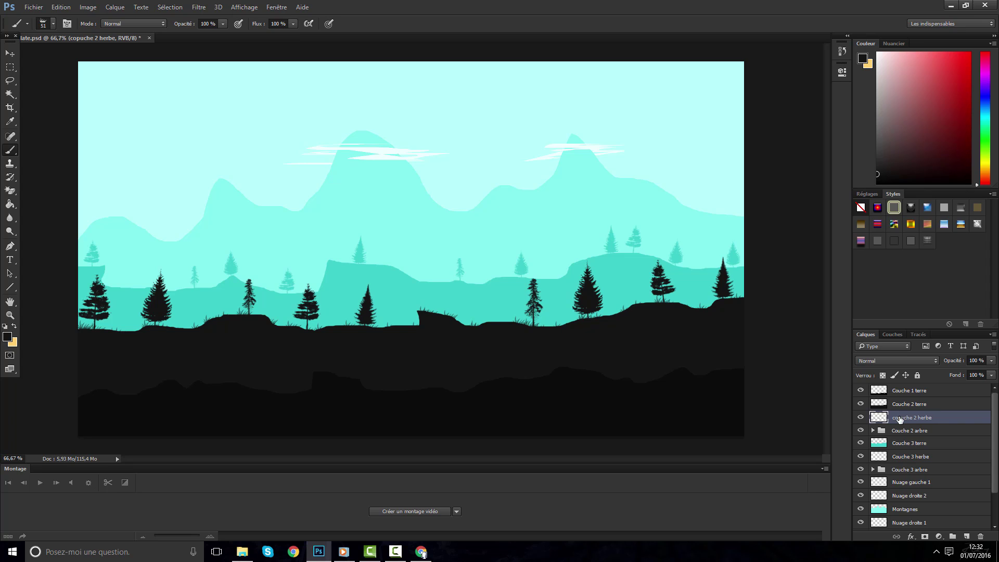
{"action": "left_click", "coordinate": [894, 458]}
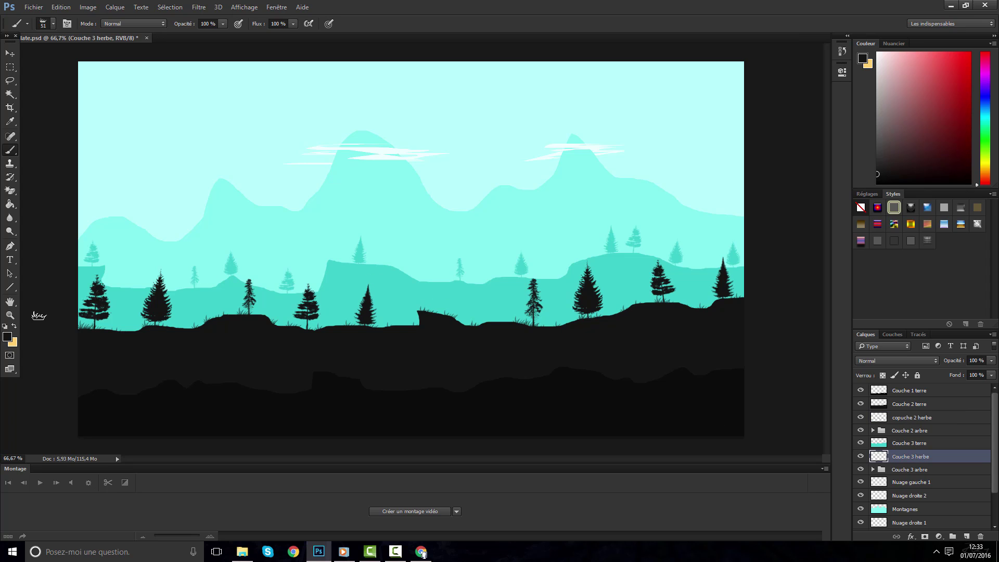
Set the foreground colour to the teal sampled from the distant tree-covered hill
{"action": "left_click", "coordinate": [8, 338]}
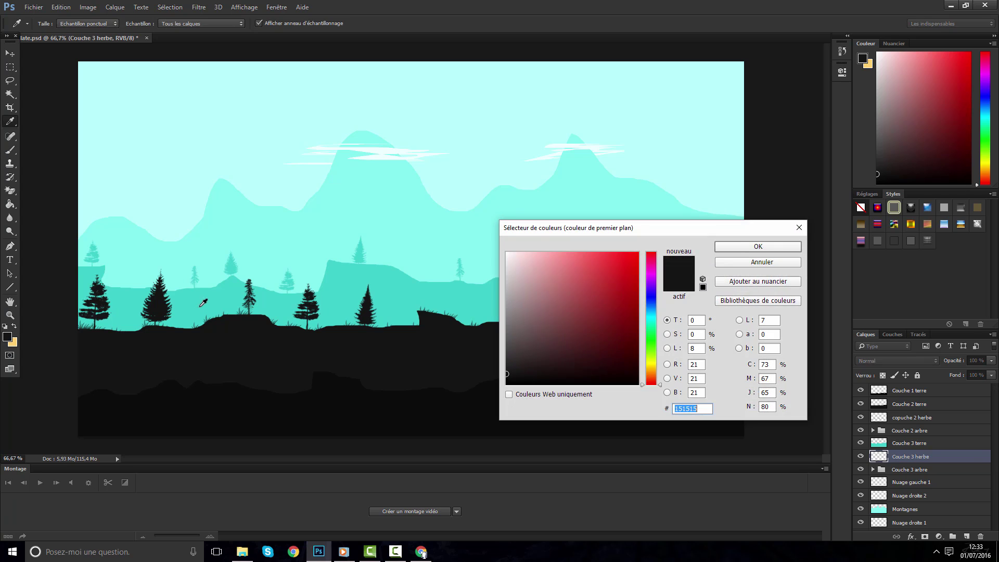
{"action": "left_click", "coordinate": [201, 290]}
{"action": "left_click", "coordinate": [755, 249]}
Reduce the grass brush to 28 px and paint teal tufts around the leftmost teal tree and along the low ground past the second tree
{"action": "key", "text": "ctrl+plus"}
{"action": "key", "text": "ctrl+plus"}
{"action": "key", "text": "ctrl+plus"}
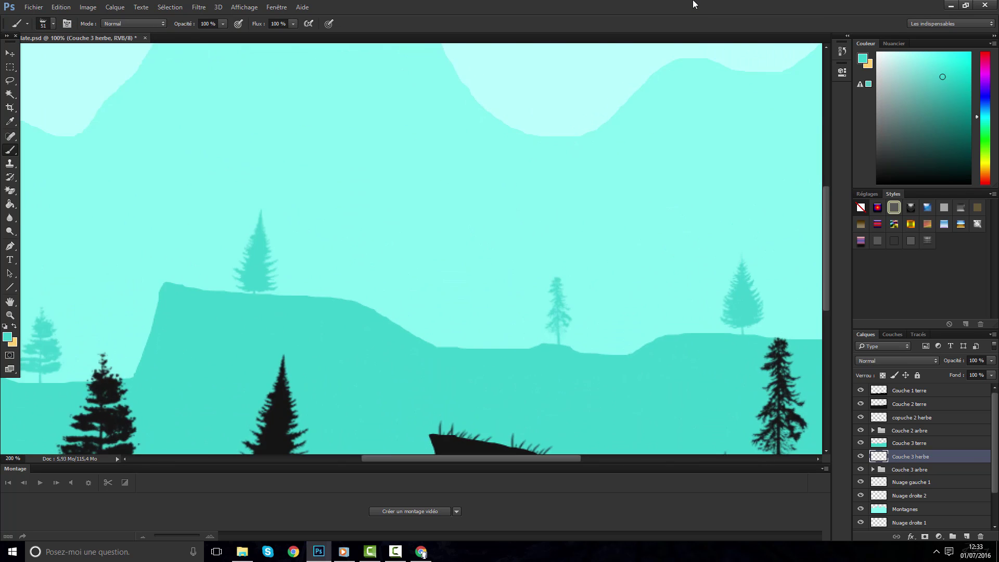
{"action": "left_click_drag", "start_coordinate": [488, 461], "coordinate": [311, 458]}
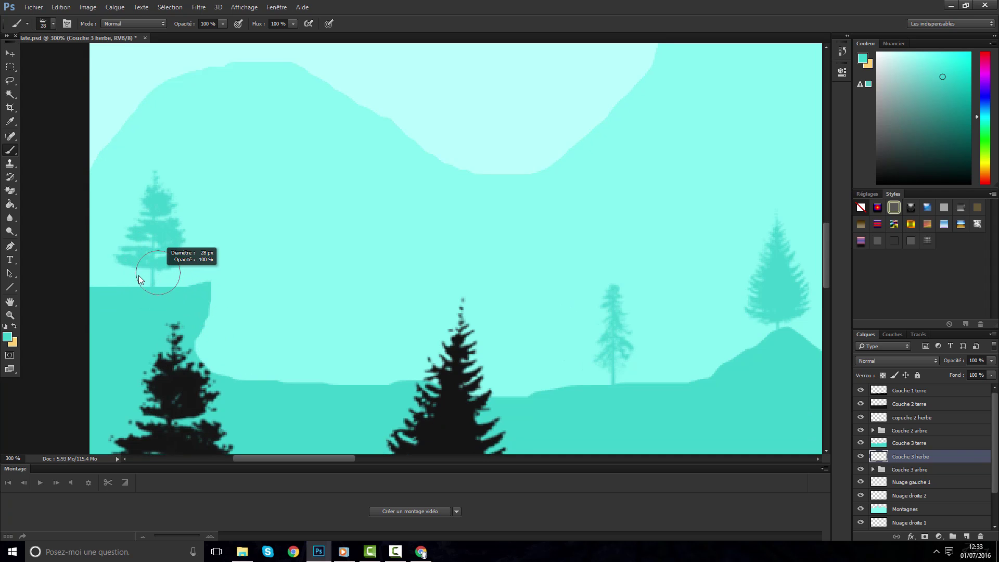
{"action": "left_click_drag", "start_coordinate": [139, 279], "coordinate": [138, 283]}
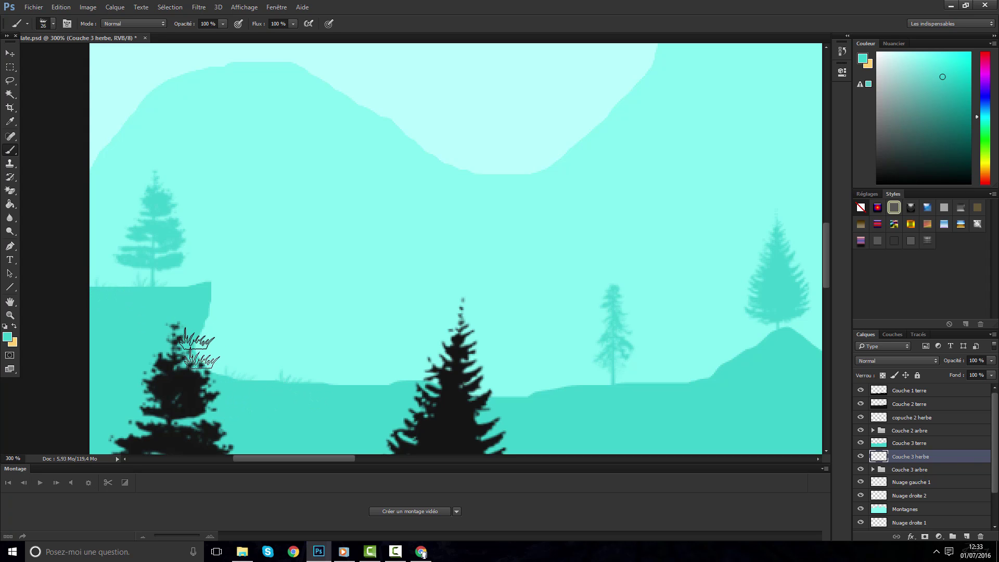
{"action": "left_click_drag", "start_coordinate": [194, 291], "coordinate": [196, 291]}
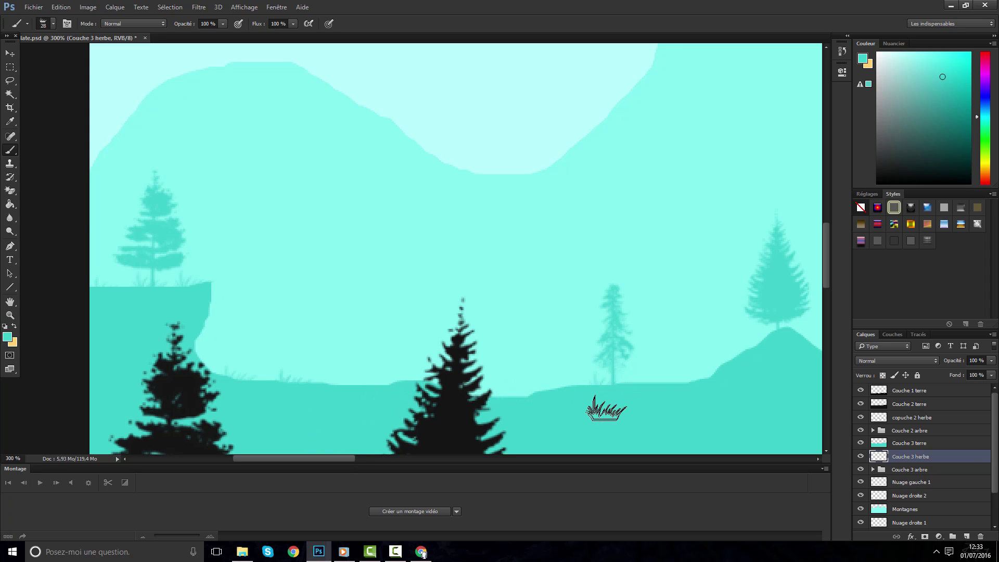
{"action": "left_click", "coordinate": [525, 394]}
{"action": "left_click", "coordinate": [370, 379]}
Paint teal grass tufts on both sides of the pointed mound's tree and down the slope to the next teal tree
{"action": "left_click_drag", "start_coordinate": [339, 461], "coordinate": [382, 458]}
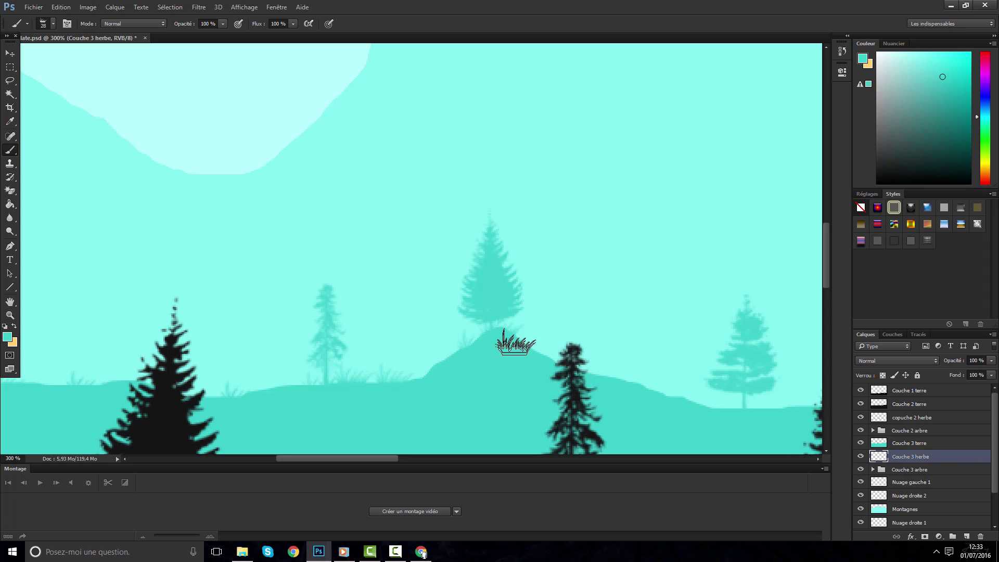
{"action": "scroll", "coordinate": [413, 458], "scroll_direction": "right", "scroll_amount": 1}
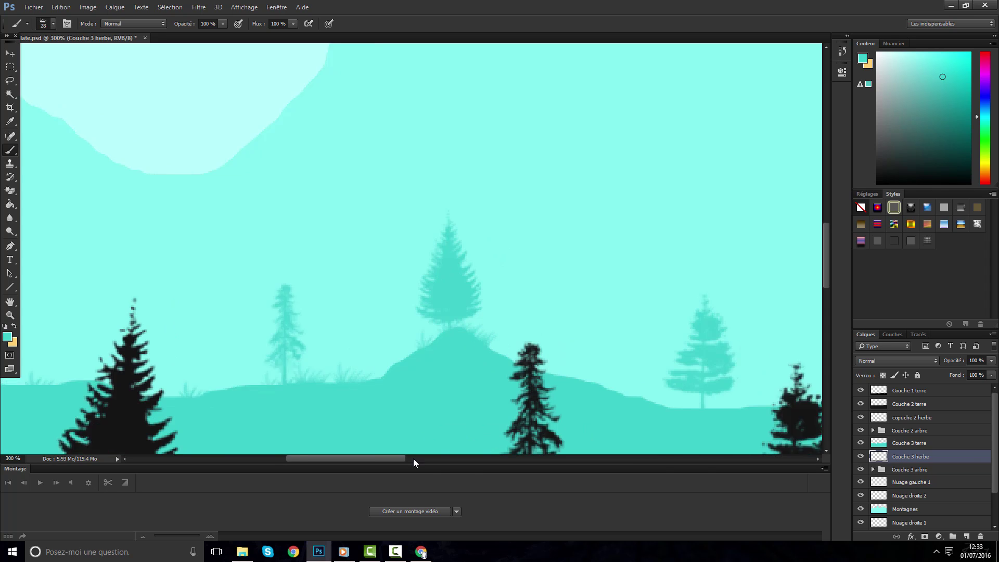
{"action": "scroll", "coordinate": [413, 458], "scroll_direction": "right", "scroll_amount": 3}
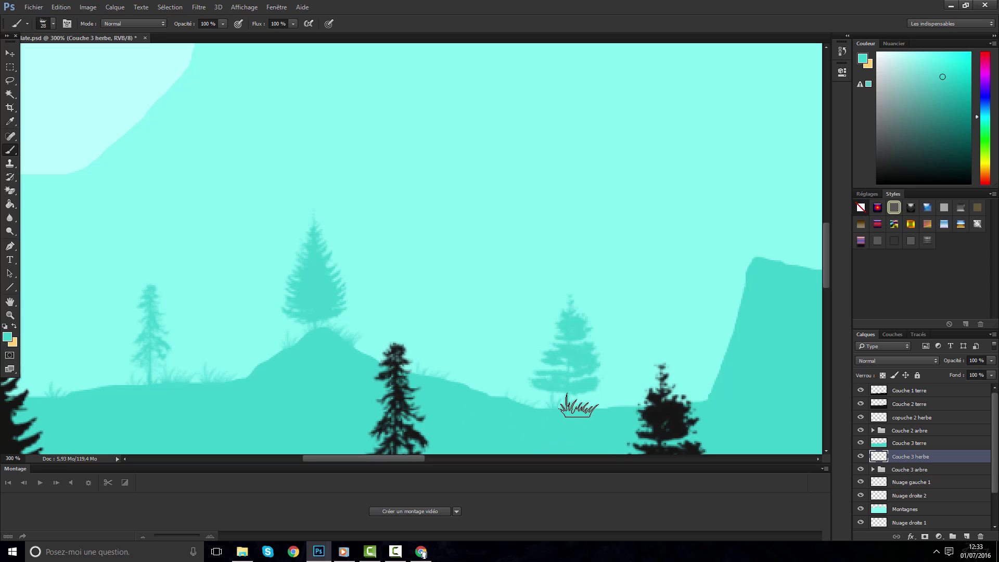
Paint teal grass at the cliff's foot, on its side and along the plateau around its tree
{"action": "left_click_drag", "start_coordinate": [394, 457], "coordinate": [423, 457]}
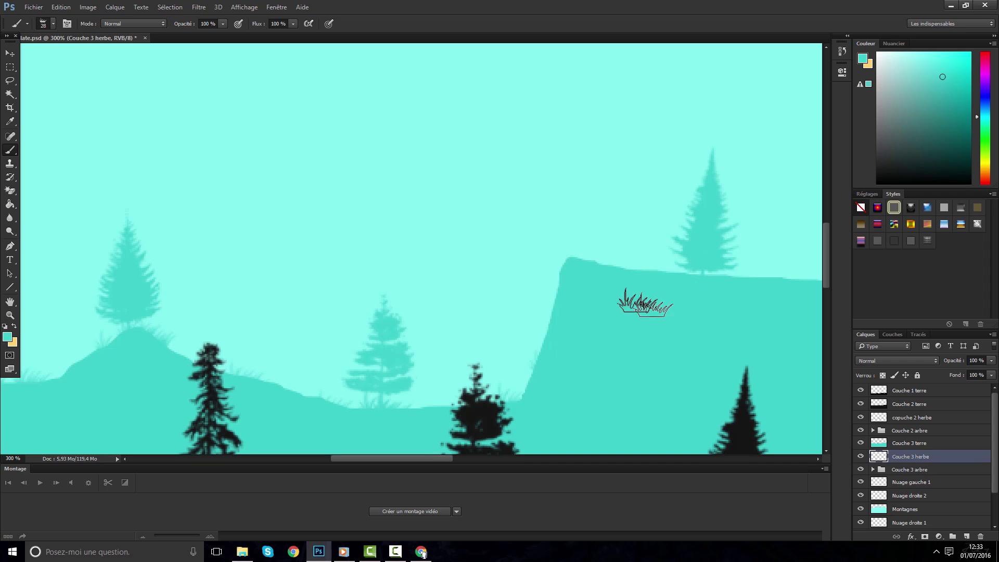
{"action": "mouse_move", "coordinate": [583, 258]}
{"action": "left_mouse_down"}
{"action": "mouse_move", "coordinate": [659, 266]}
{"action": "mouse_move", "coordinate": [616, 260]}
{"action": "left_mouse_up"}
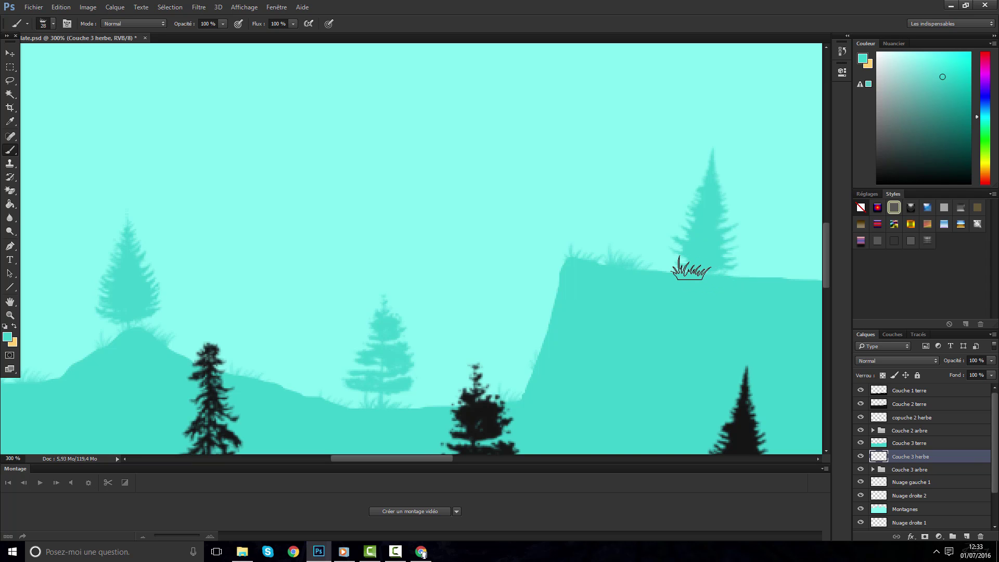
{"action": "left_click_drag", "start_coordinate": [420, 457], "coordinate": [508, 458]}
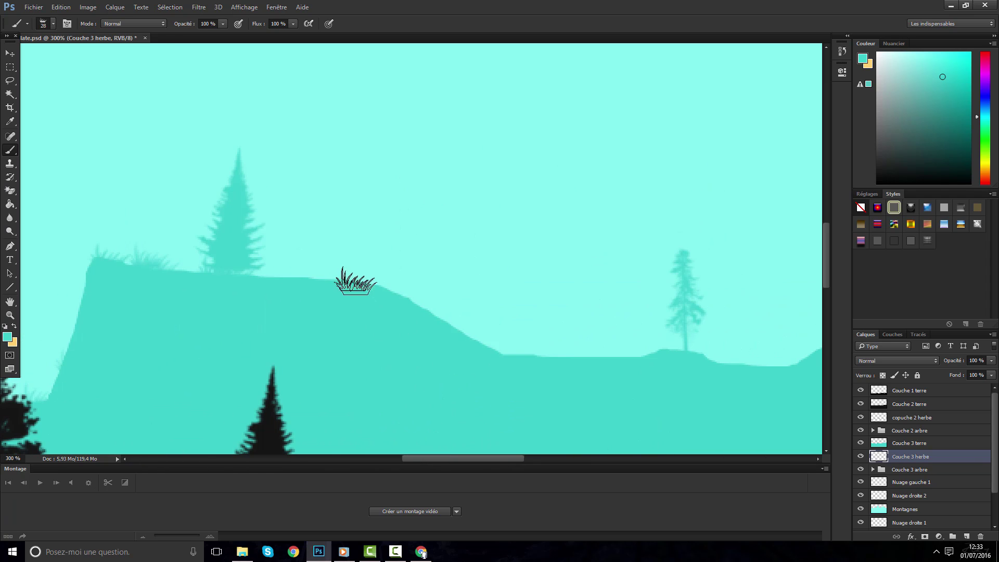
{"action": "left_click_drag", "start_coordinate": [352, 279], "coordinate": [330, 274]}
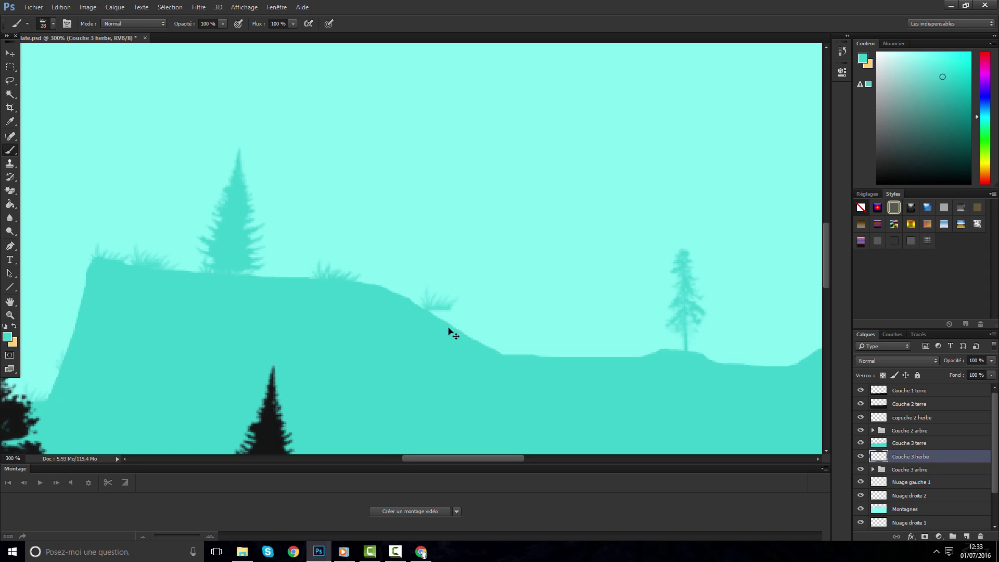
Paint teal grass down the plateau's slope and across the flat ground to the base of the thin tree
{"action": "left_click", "coordinate": [422, 304]}
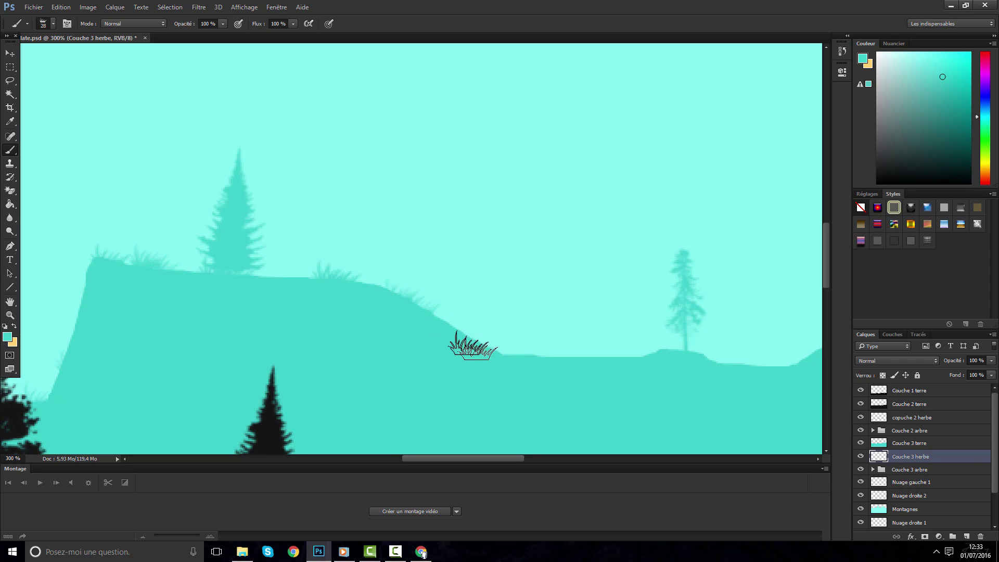
{"action": "left_click", "coordinate": [455, 330]}
{"action": "left_click", "coordinate": [513, 350]}
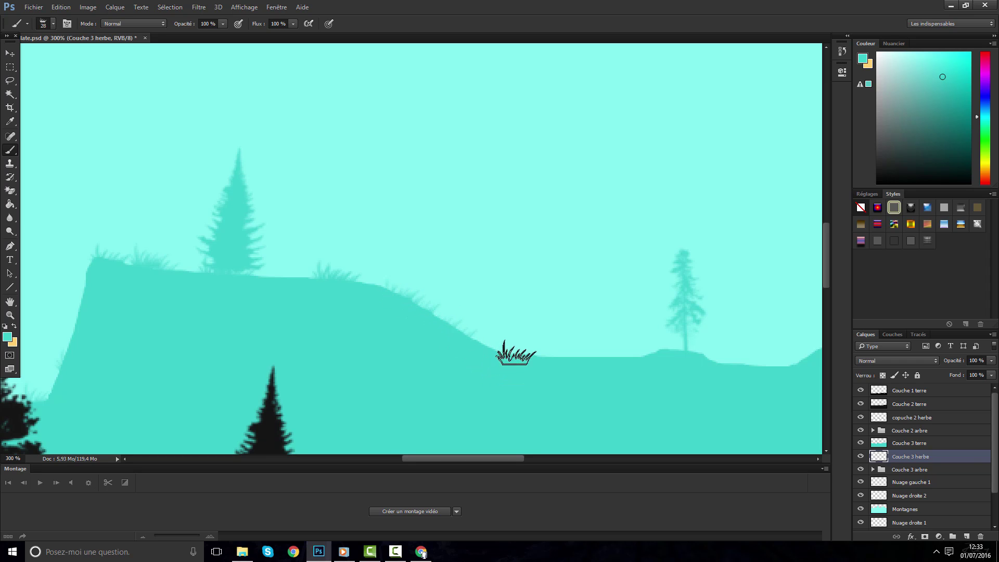
{"action": "left_click", "coordinate": [606, 350]}
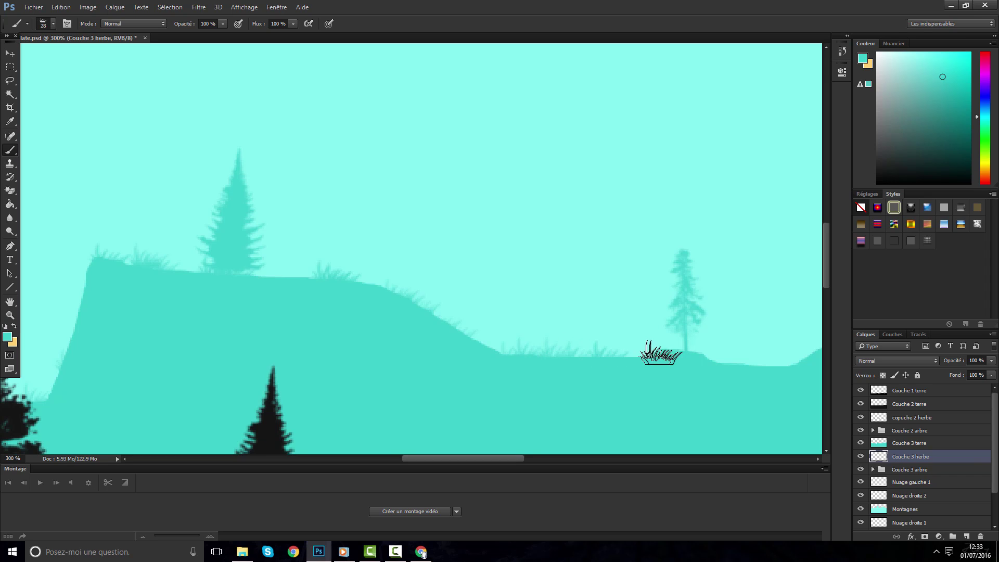
{"action": "left_click", "coordinate": [676, 348]}
Paint teal grass on the rise beyond the thin tree, around the next teal tree and up the large rounded hill
{"action": "left_click_drag", "start_coordinate": [475, 458], "coordinate": [536, 458]}
{"action": "left_click", "coordinate": [431, 355]}
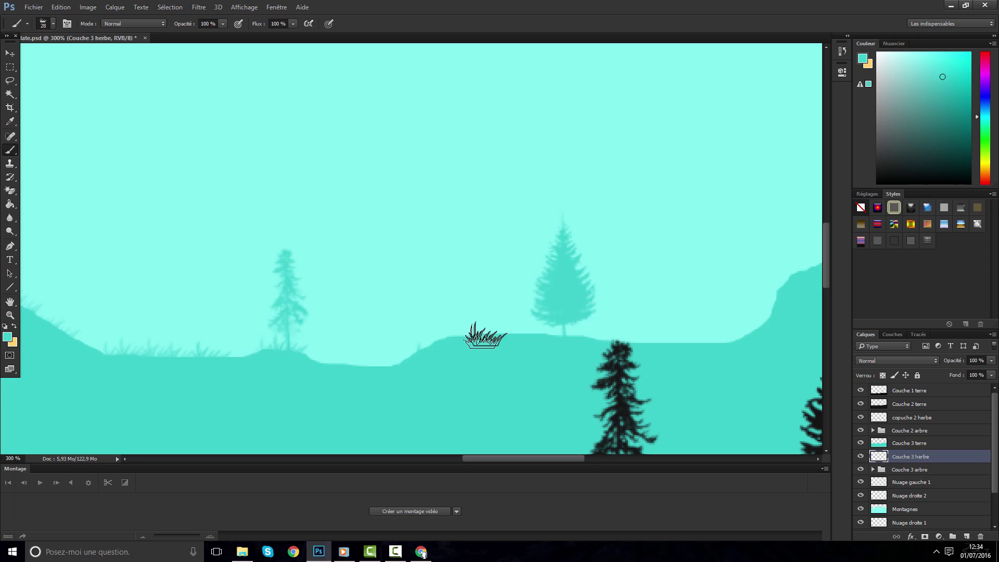
{"action": "left_click", "coordinate": [479, 335]}
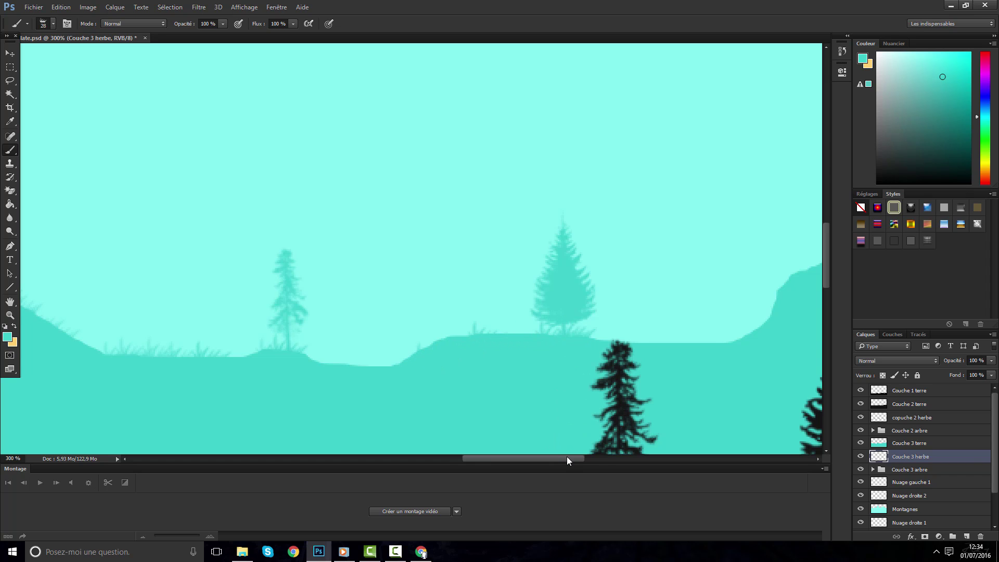
{"action": "left_click_drag", "start_coordinate": [570, 456], "coordinate": [595, 456]}
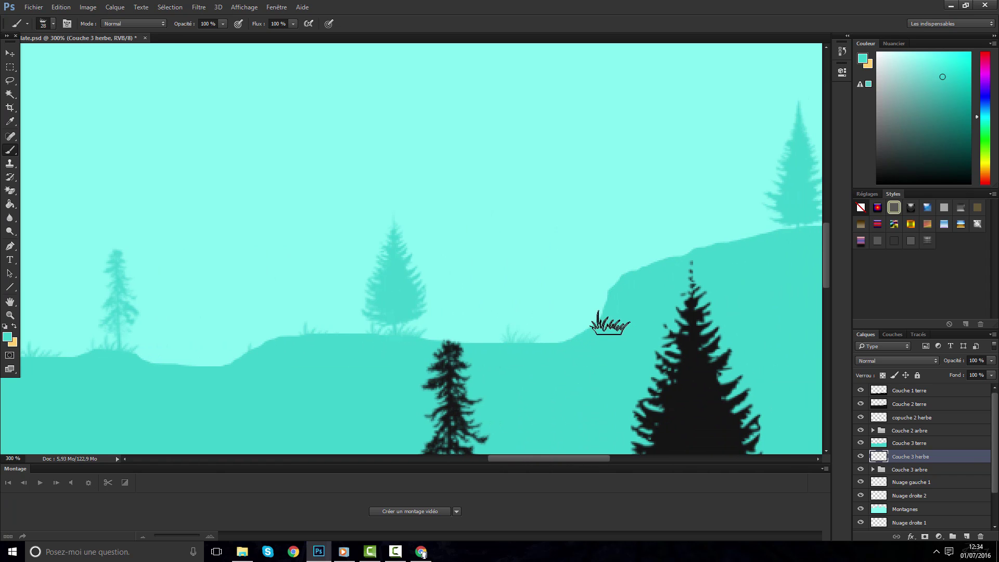
{"action": "left_click", "coordinate": [761, 231]}
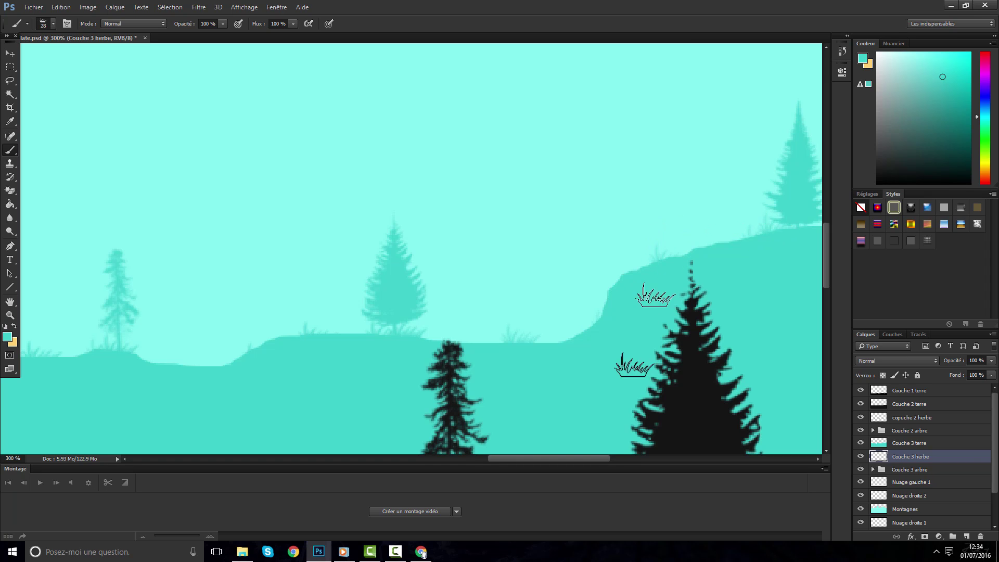
Paint teal grass around the last four teal trees and along the rounded hill towards the canvas's right edge
{"action": "left_click_drag", "start_coordinate": [596, 455], "coordinate": [671, 454]}
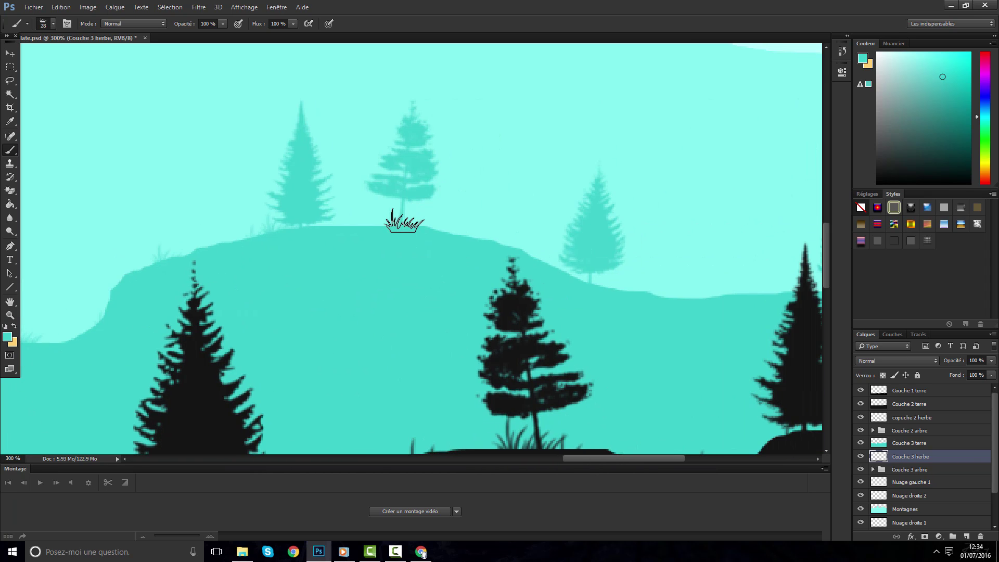
{"action": "left_click_drag", "start_coordinate": [401, 223], "coordinate": [353, 223]}
{"action": "left_click", "coordinate": [509, 238]}
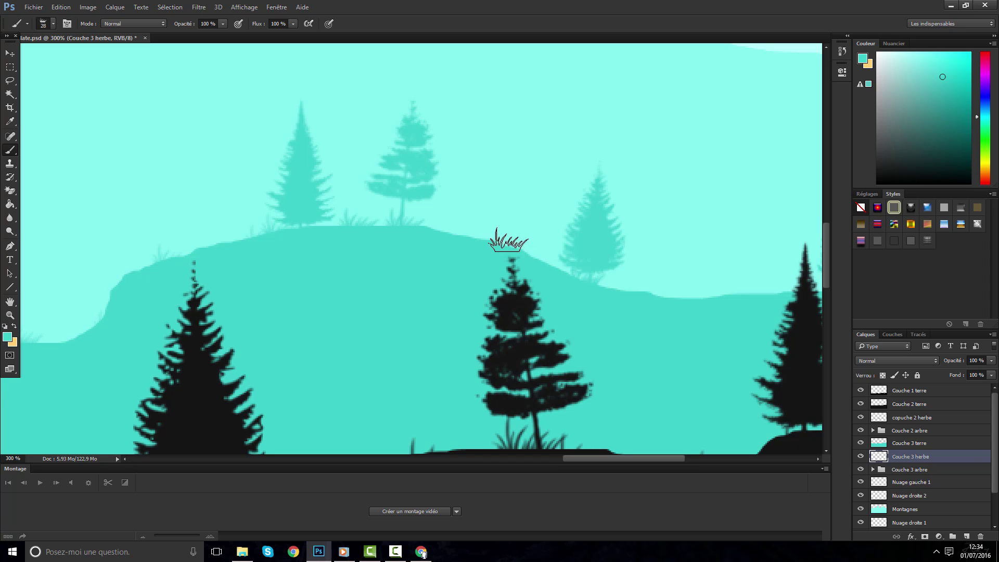
{"action": "left_click_drag", "start_coordinate": [590, 457], "coordinate": [623, 458]}
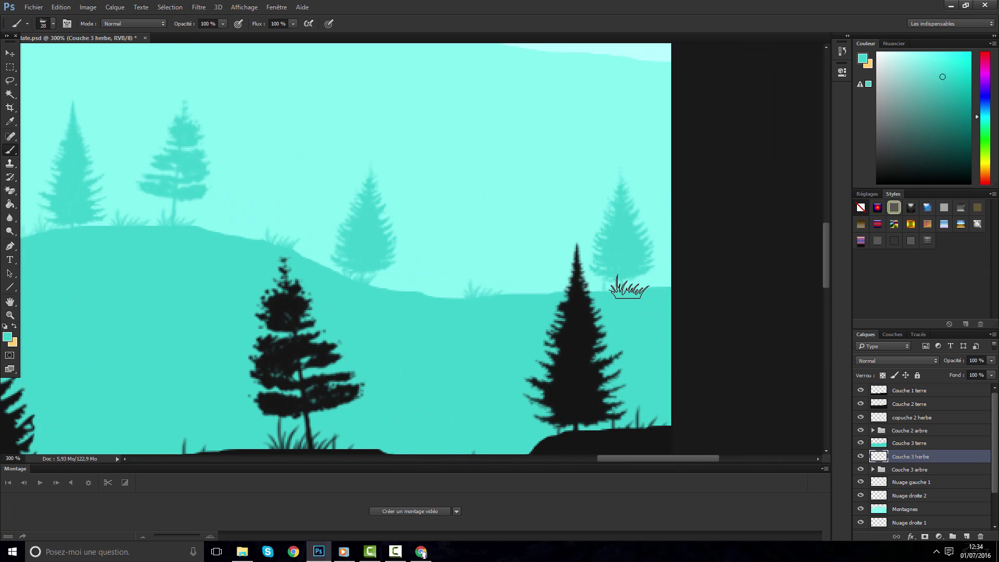
{"action": "key", "text": "ctrl+minus"}
{"action": "key", "text": "ctrl+minus"}
{"action": "key", "text": "ctrl+minus"}
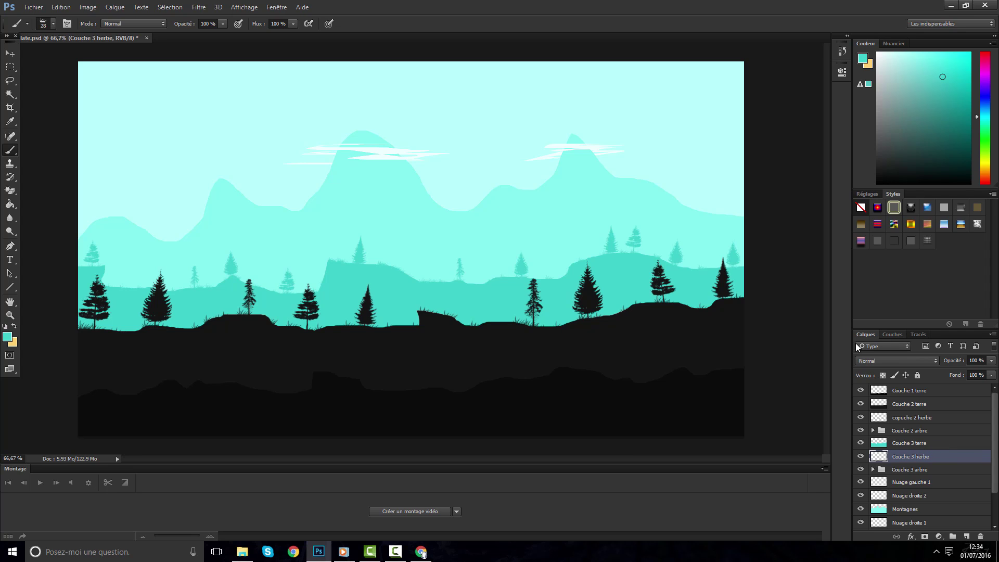
{"action": "left_click", "coordinate": [931, 443]}
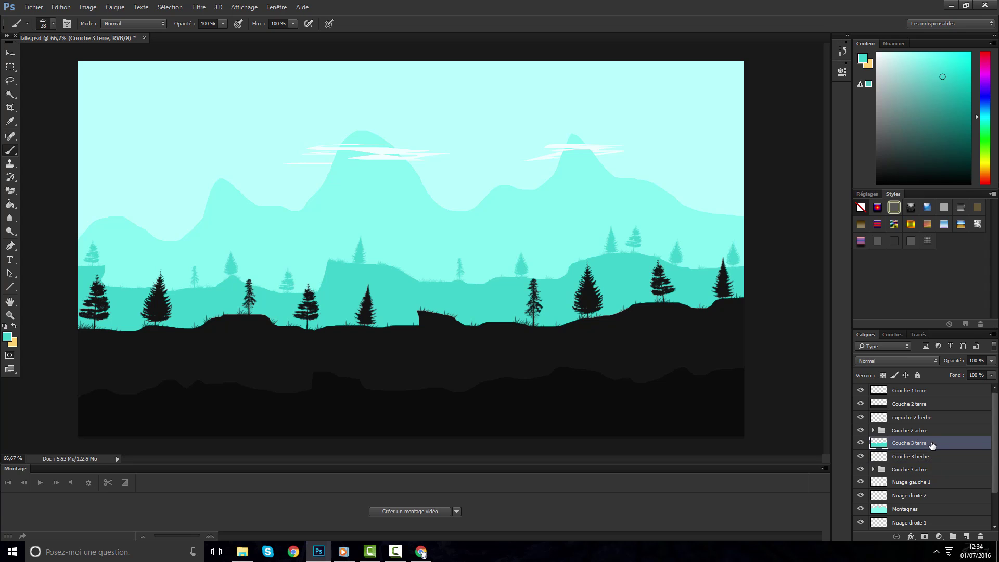
{"action": "left_click", "coordinate": [924, 458]}
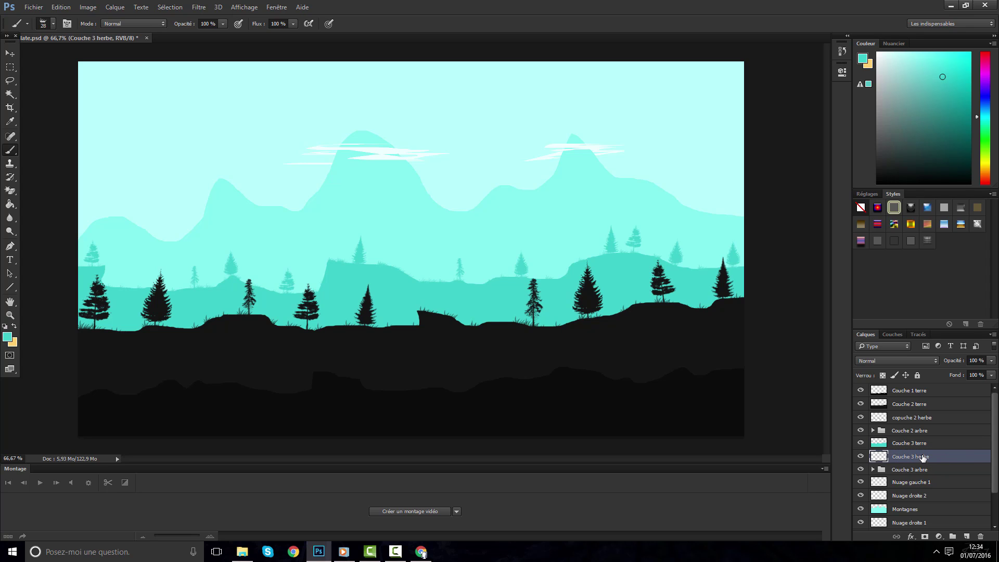
{"action": "left_click", "coordinate": [912, 443]}
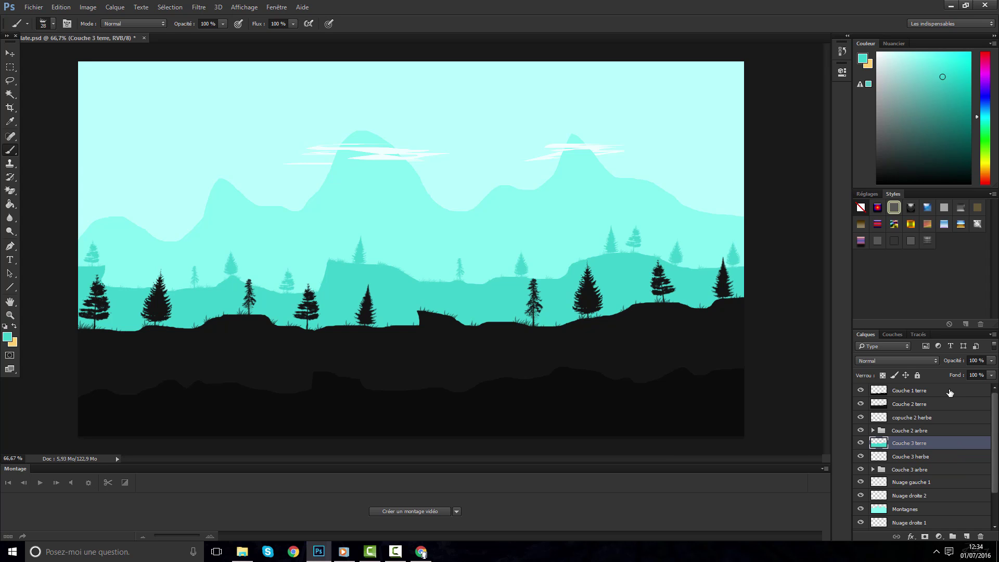
{"action": "left_click", "coordinate": [965, 405]}
{"action": "left_click", "coordinate": [916, 442]}
{"action": "left_click", "coordinate": [875, 510]}
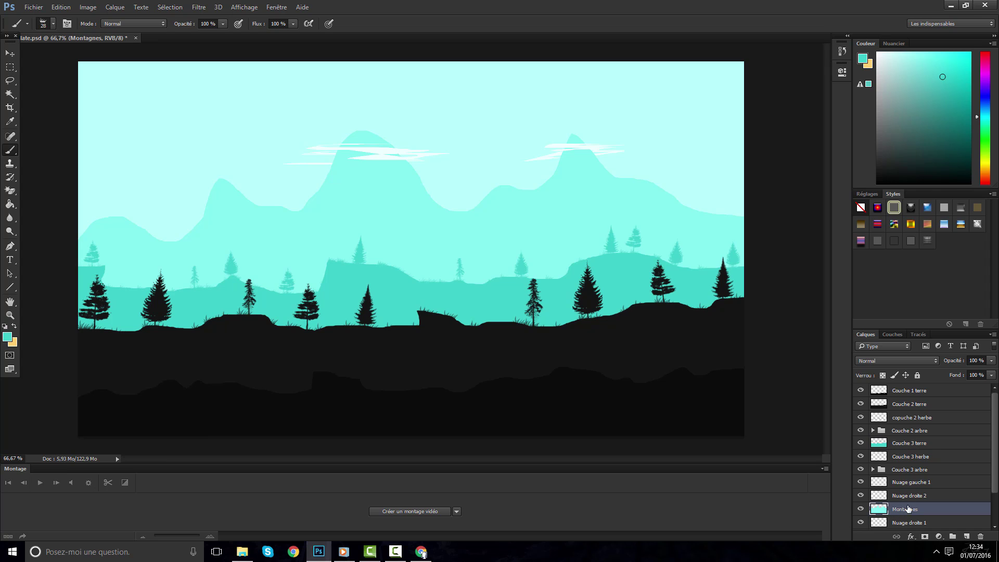
{"action": "left_click", "coordinate": [908, 430]}
{"action": "left_click", "coordinate": [939, 536]}
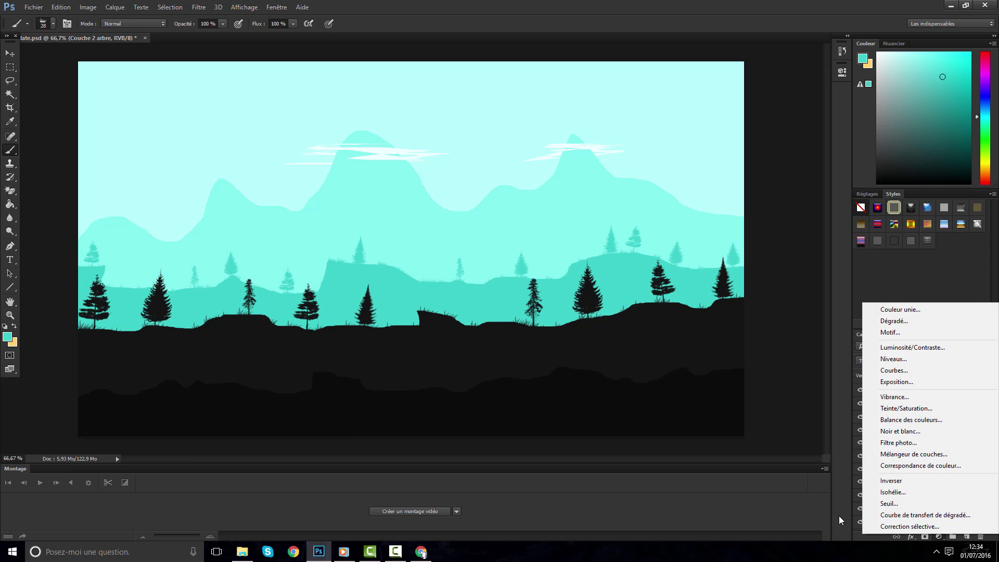
{"action": "key", "text": "Escape"}
{"action": "scroll", "coordinate": [919, 511], "scroll_direction": "down", "scroll_amount": 2}
{"action": "scroll", "coordinate": [967, 458], "scroll_direction": "up", "scroll_amount": 2}
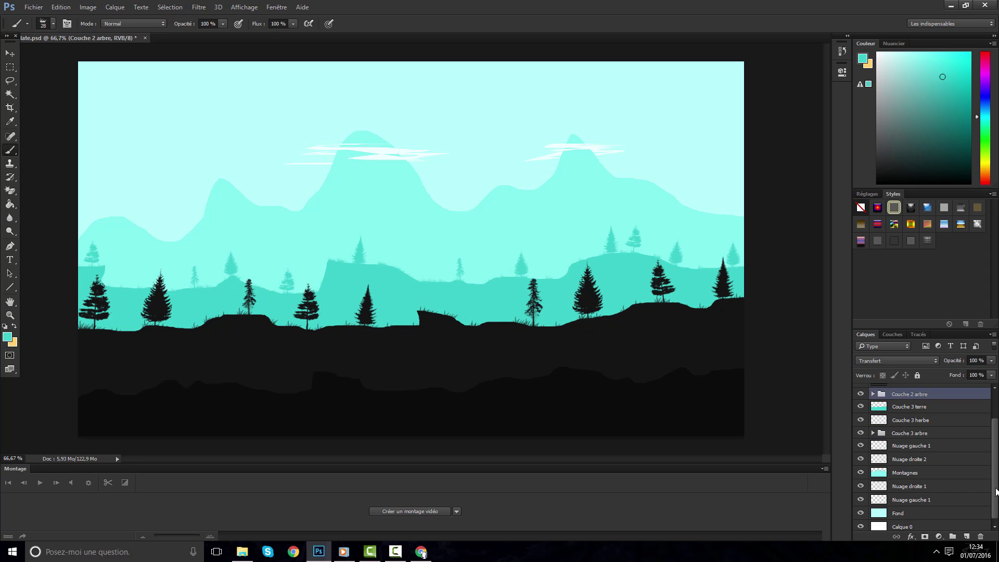
Add a Hue/Saturation adjustment layer above Couche 1 terre and set its hue to +39
{"action": "left_click", "coordinate": [933, 398]}
{"action": "left_click", "coordinate": [939, 535]}
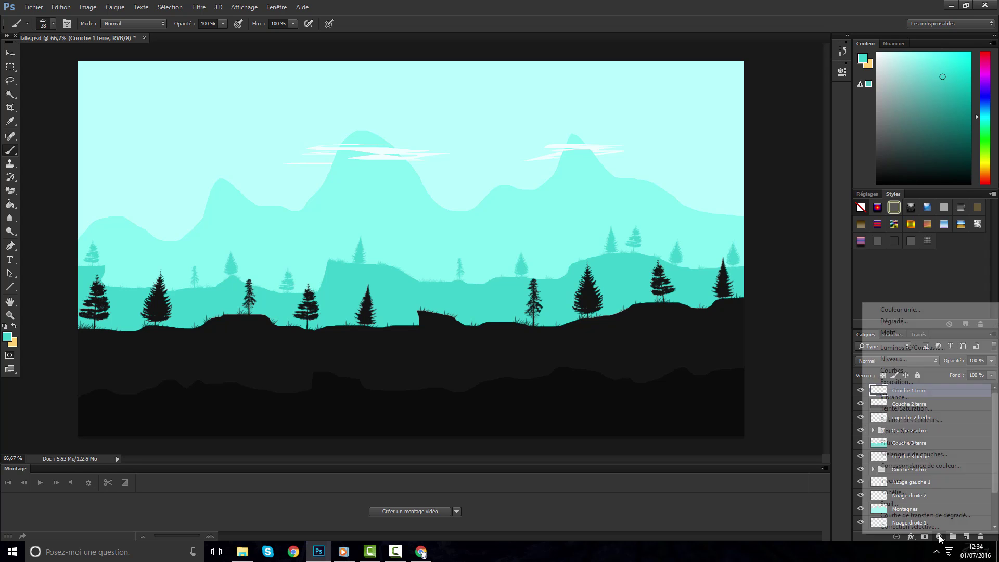
{"action": "left_click", "coordinate": [914, 408]}
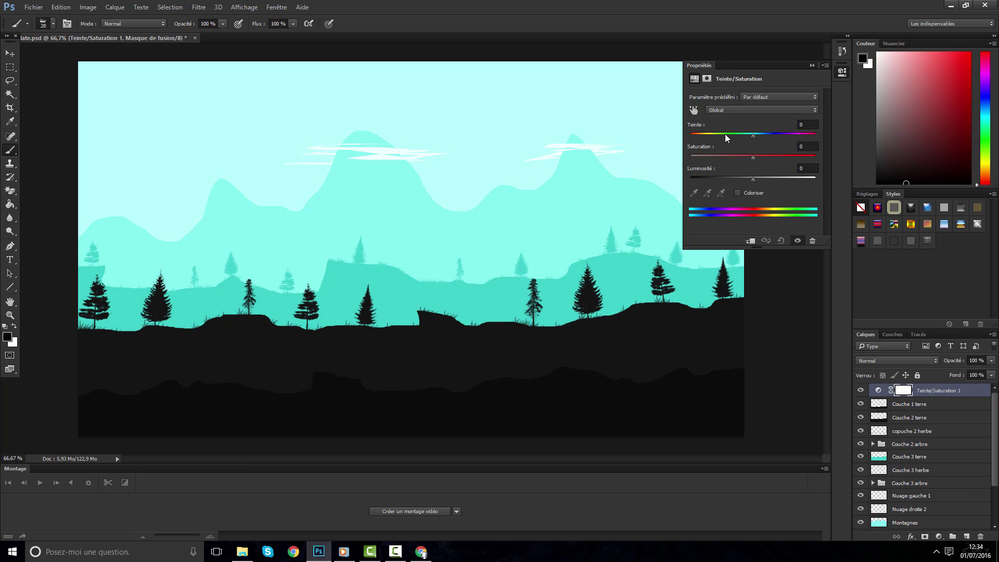
{"action": "left_click_drag", "start_coordinate": [752, 134], "coordinate": [778, 135]}
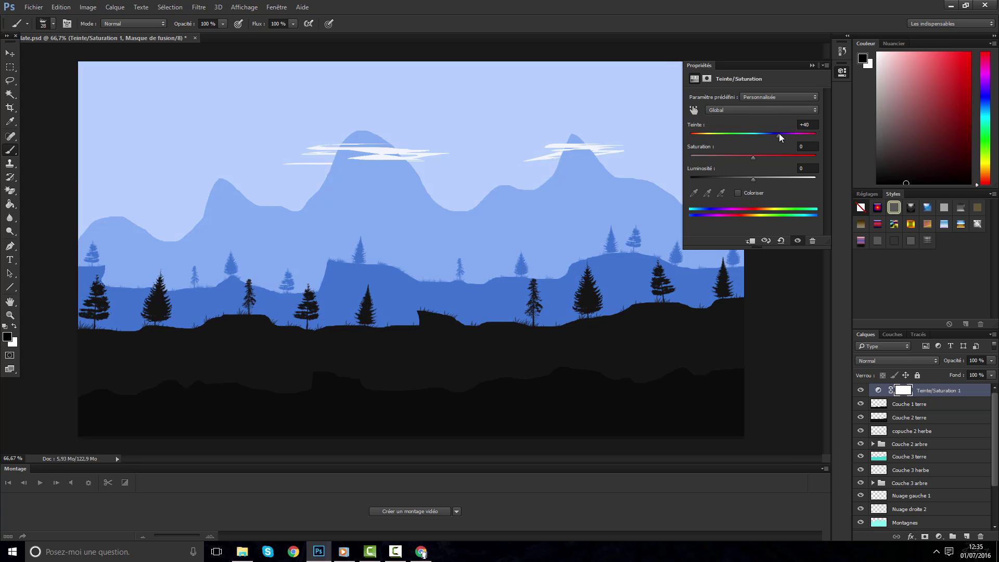
{"action": "left_click", "coordinate": [811, 66]}
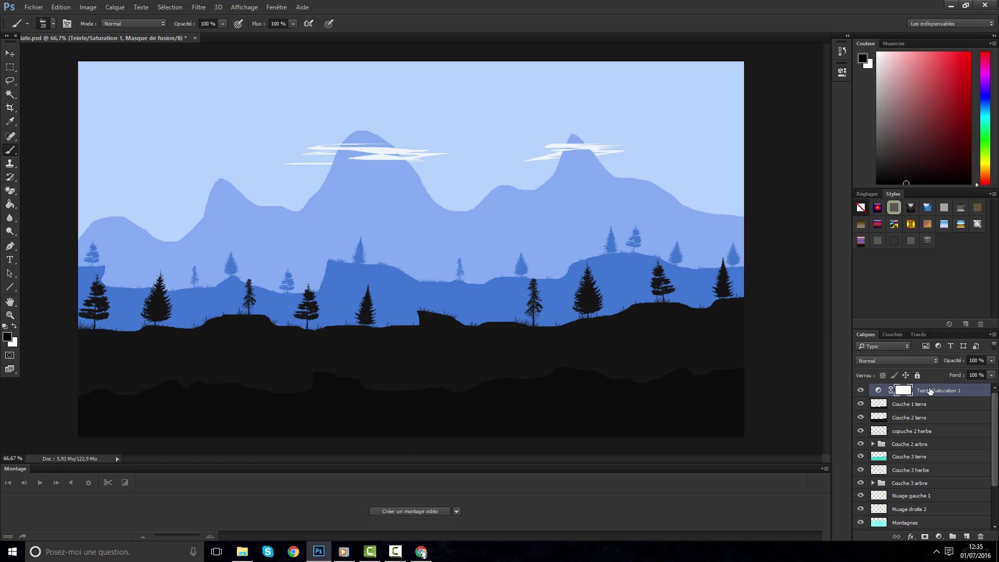
Reopen the Hue/Saturation layer's properties and lower its saturation to -65
{"action": "scroll", "coordinate": [927, 433], "scroll_direction": "down", "scroll_amount": 1}
{"action": "scroll", "coordinate": [927, 426], "scroll_direction": "up", "scroll_amount": 1}
{"action": "left_click", "coordinate": [840, 77]}
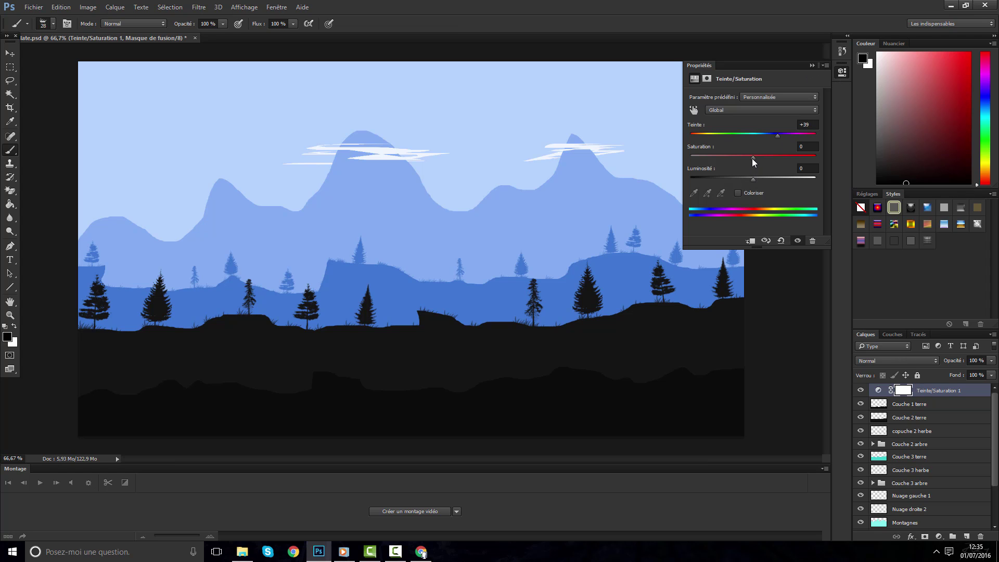
{"action": "left_click_drag", "start_coordinate": [752, 158], "coordinate": [711, 153]}
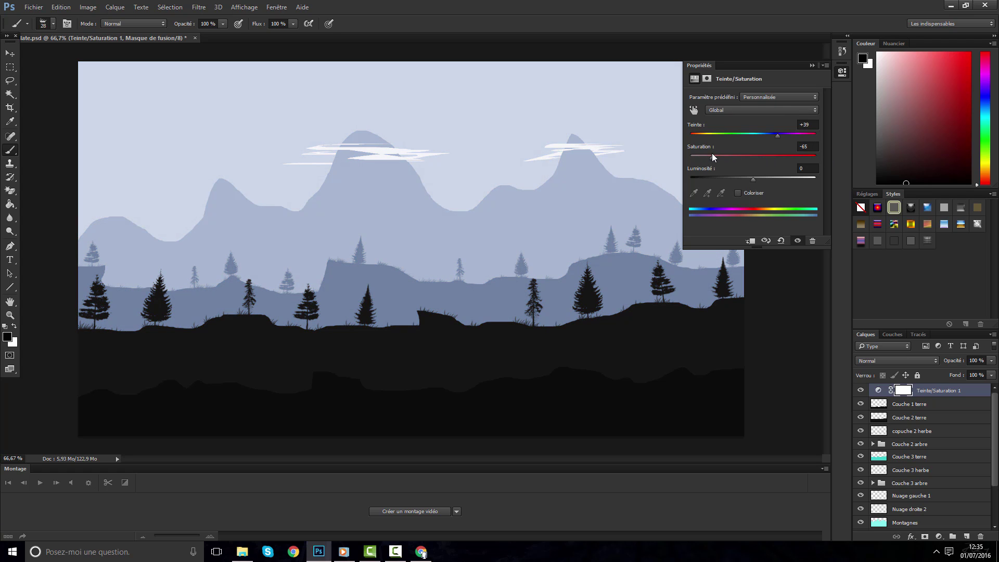
Reset the Hue/Saturation layer's saturation and lightness to 0, close its properties and select the Couche 1 terre layer
{"action": "left_click", "coordinate": [800, 147]}
{"action": "type", "text": "0"}
{"action": "mouse_move", "coordinate": [753, 177]}
{"action": "left_mouse_down"}
{"action": "mouse_move", "coordinate": [783, 177]}
{"action": "mouse_move", "coordinate": [729, 179]}
{"action": "mouse_move", "coordinate": [754, 179]}
{"action": "left_mouse_up"}
{"action": "type", "text": "0"}
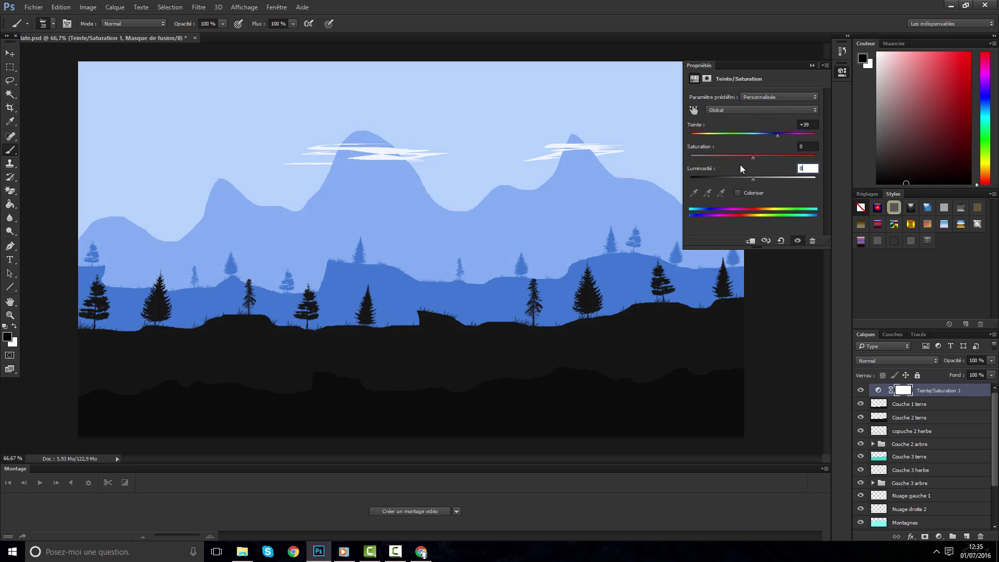
{"action": "key", "text": "Return"}
{"action": "left_click", "coordinate": [813, 64]}
{"action": "left_click", "coordinate": [939, 405]}
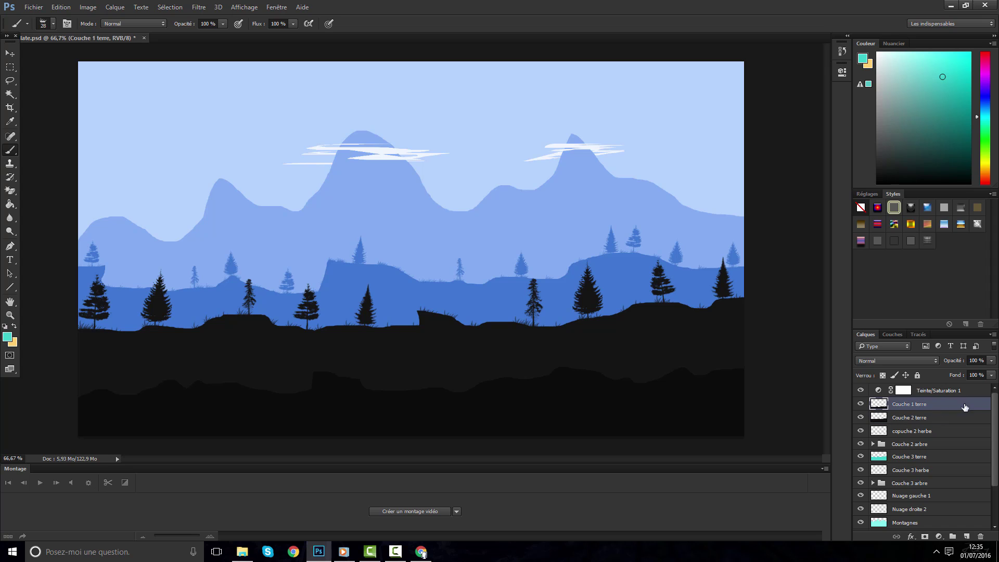
{"action": "left_click_drag", "start_coordinate": [997, 409], "coordinate": [994, 431]}
Switch to the Windows desktop and create a new folder named Rendus on it
{"action": "left_click", "coordinate": [947, 5]}
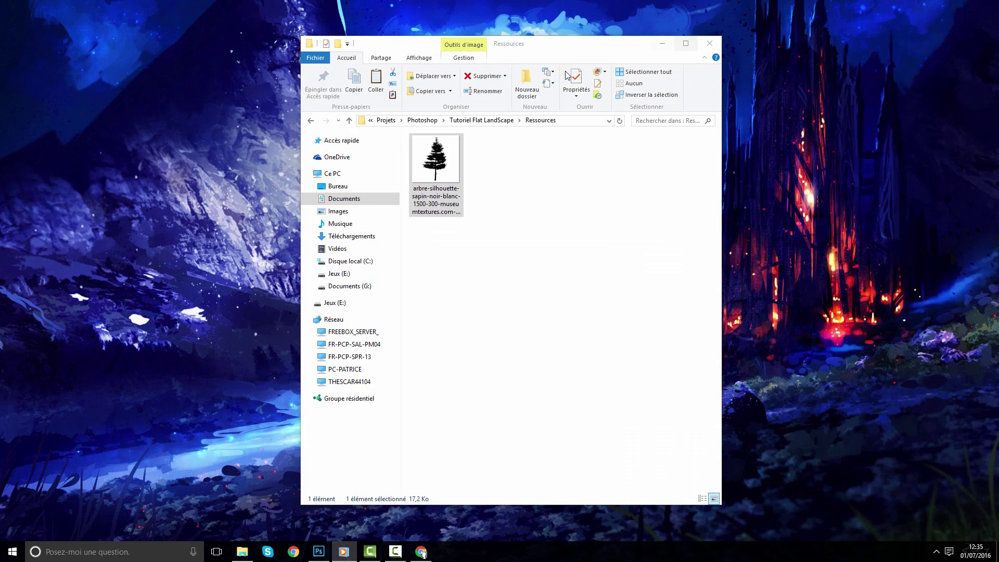
{"action": "right_click", "coordinate": [72, 87]}
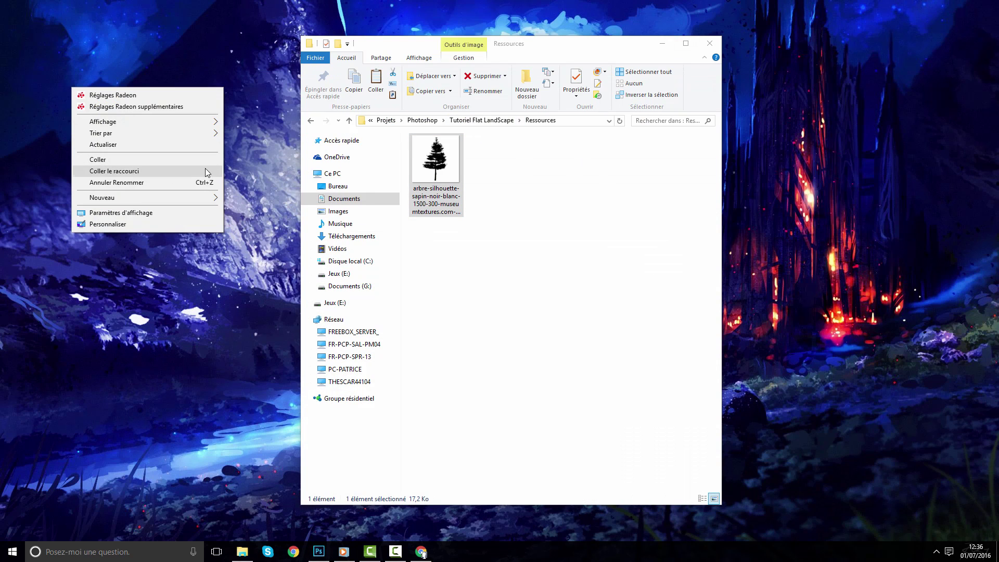
{"action": "mouse_move", "coordinate": [140, 199]}
{"action": "left_click", "coordinate": [248, 198]}
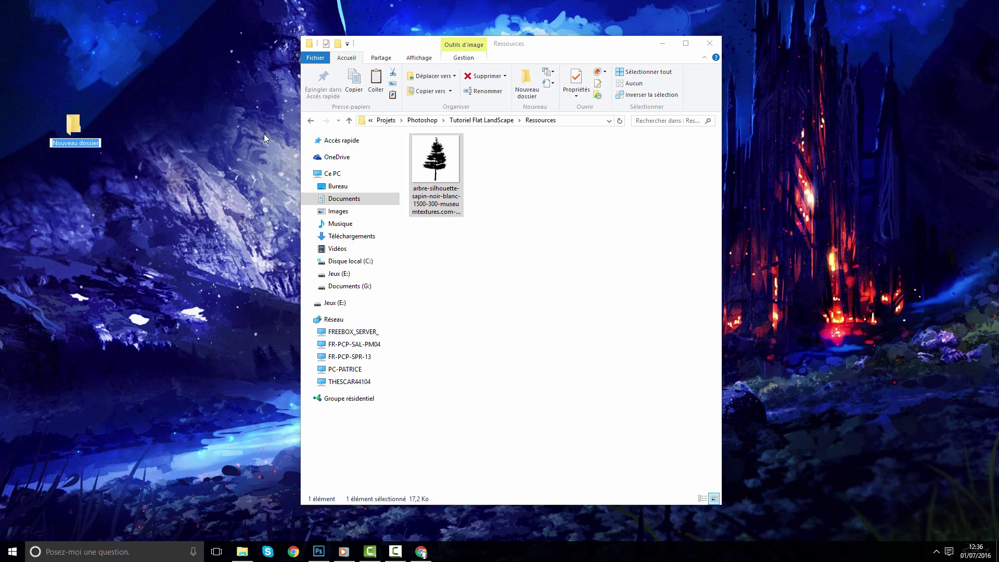
{"action": "type", "text": "Rendus"}
{"action": "key", "text": "Return"}
Return to Photoshop and hide every layer from Calque 0 up to Couche 1 terre, leaving the Hue/Saturation layer on
{"action": "left_click", "coordinate": [319, 552]}
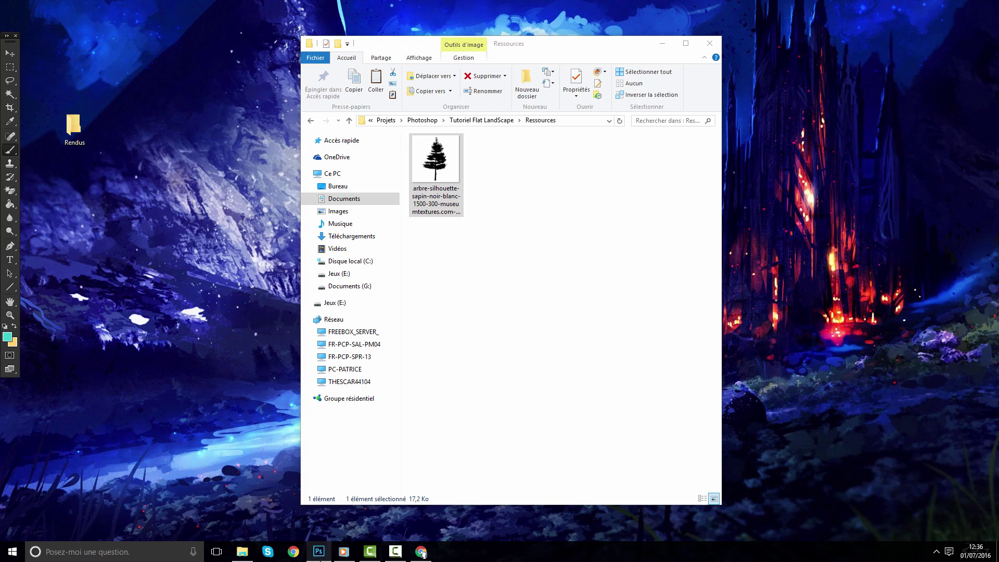
{"action": "scroll", "coordinate": [946, 466], "scroll_direction": "down", "scroll_amount": 3}
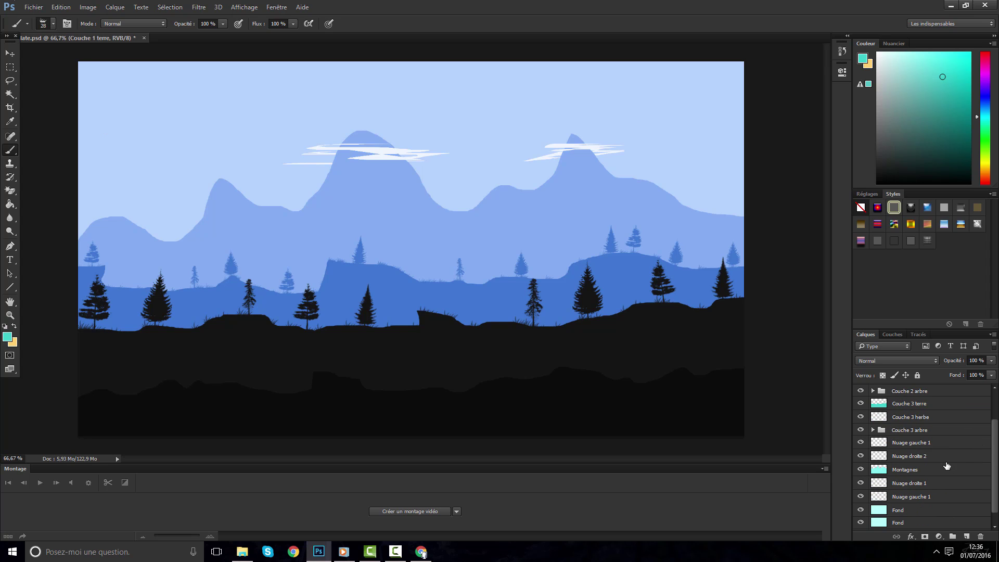
{"action": "left_click", "coordinate": [878, 523]}
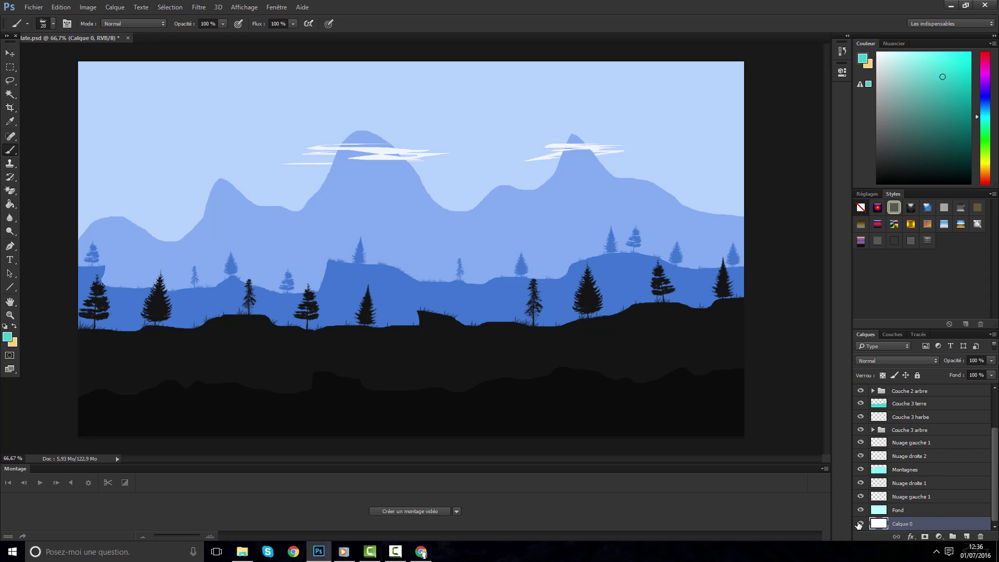
{"action": "scroll", "coordinate": [911, 496], "scroll_direction": "up", "scroll_amount": 3}
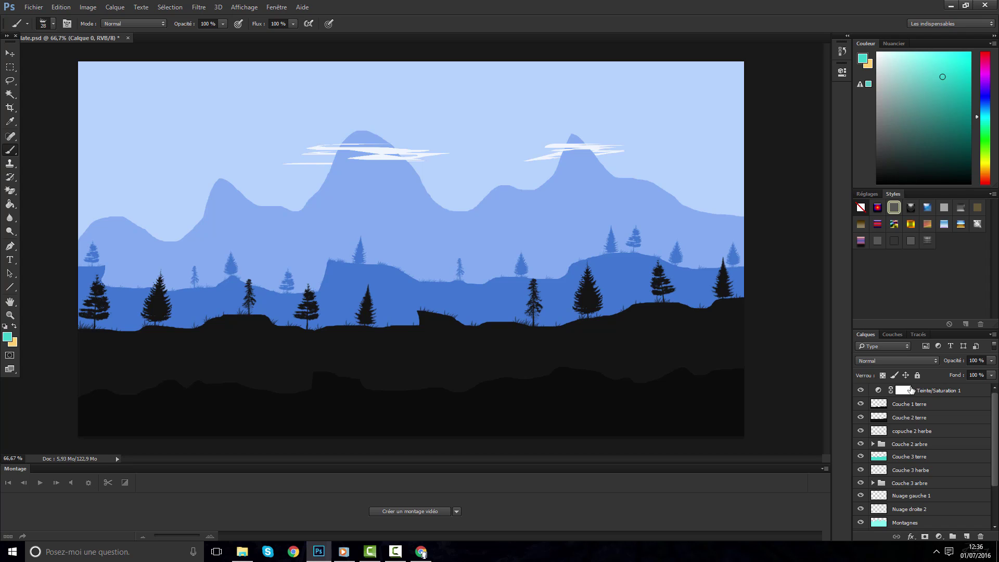
{"action": "left_click", "coordinate": [882, 404], "text": "shift"}
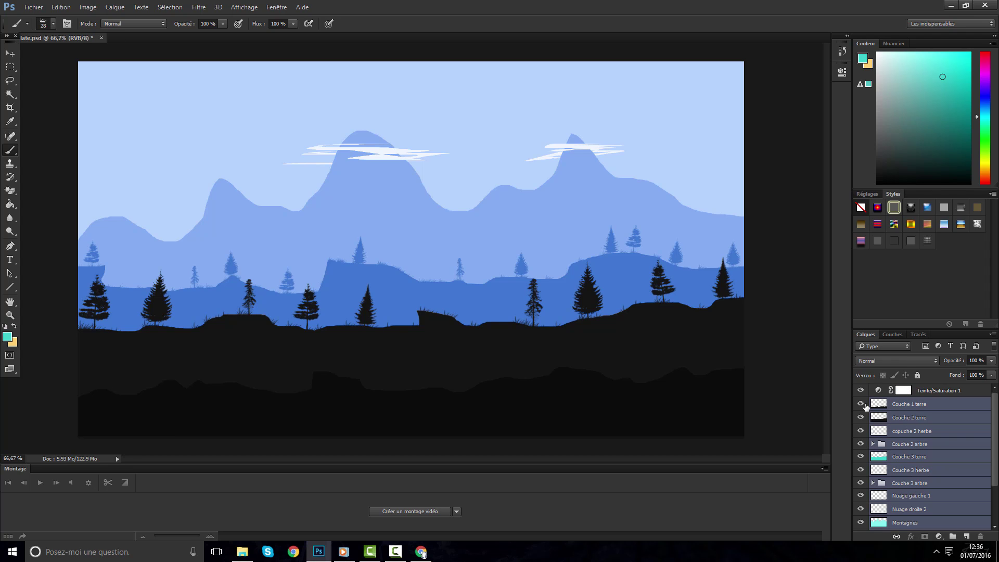
{"action": "left_click_drag", "start_coordinate": [865, 406], "coordinate": [863, 532]}
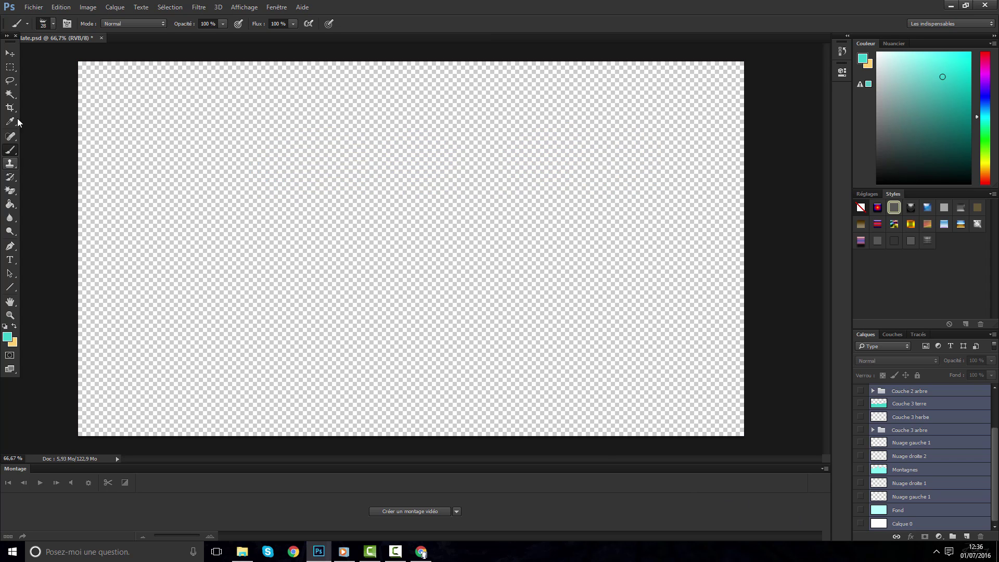
{"action": "right_click", "coordinate": [10, 67]}
{"action": "left_click", "coordinate": [46, 67]}
{"action": "left_click", "coordinate": [924, 484]}
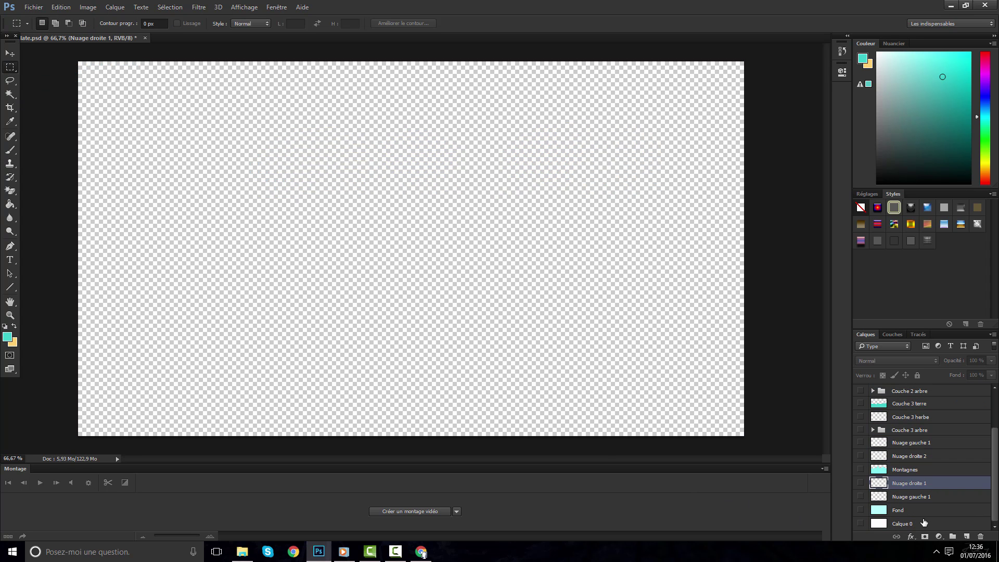
{"action": "left_click", "coordinate": [923, 522]}
{"action": "left_click", "coordinate": [861, 511]}
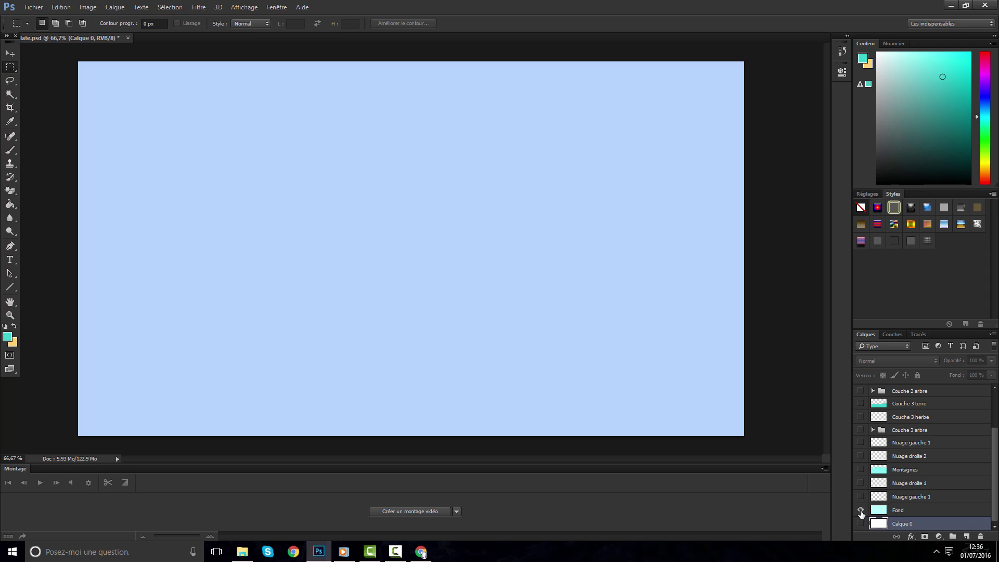
{"action": "left_click", "coordinate": [889, 515]}
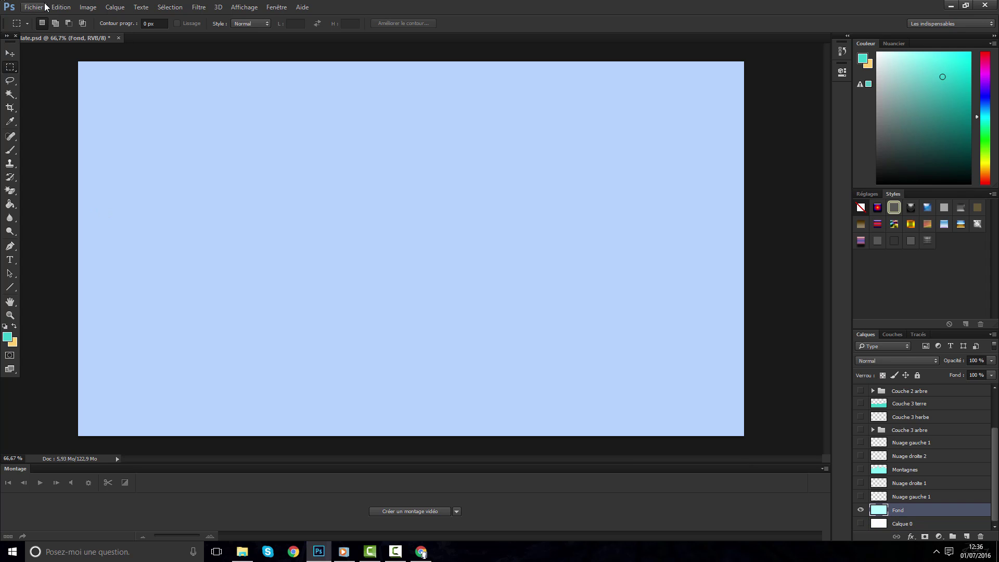
{"action": "left_click", "coordinate": [860, 511]}
{"action": "left_click", "coordinate": [874, 497]}
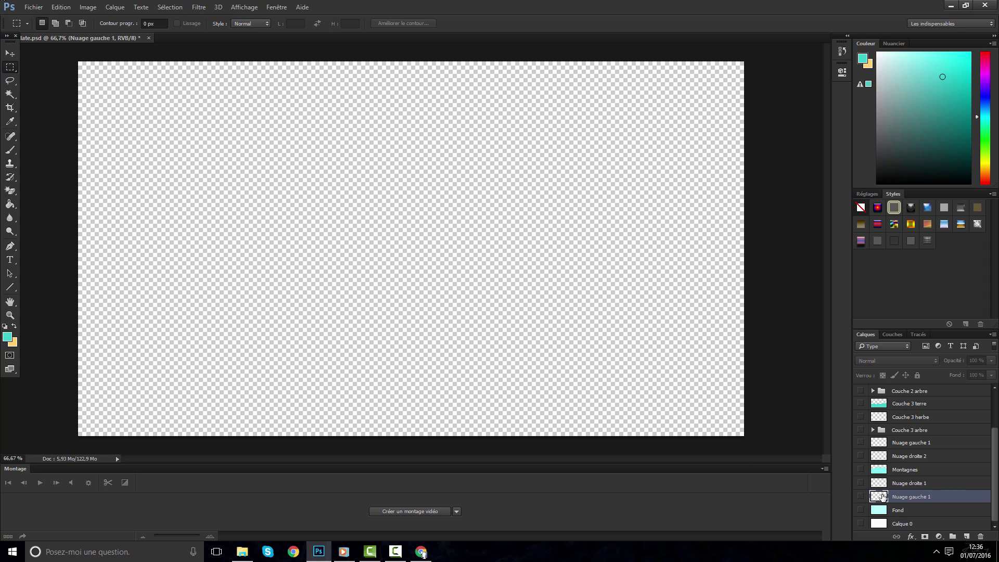
Show the Couche 1 terre layer and save the image as a PNG named Couche terre 1 in the desktop's Rendus folder
{"action": "scroll", "coordinate": [898, 473], "scroll_direction": "up", "scroll_amount": 2}
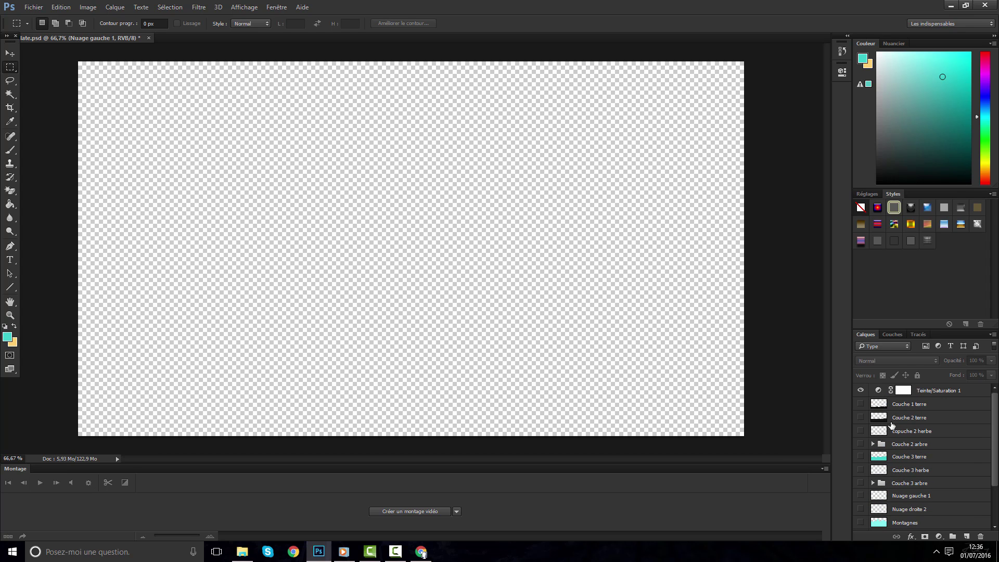
{"action": "left_click", "coordinate": [860, 404]}
{"action": "left_click", "coordinate": [33, 7]}
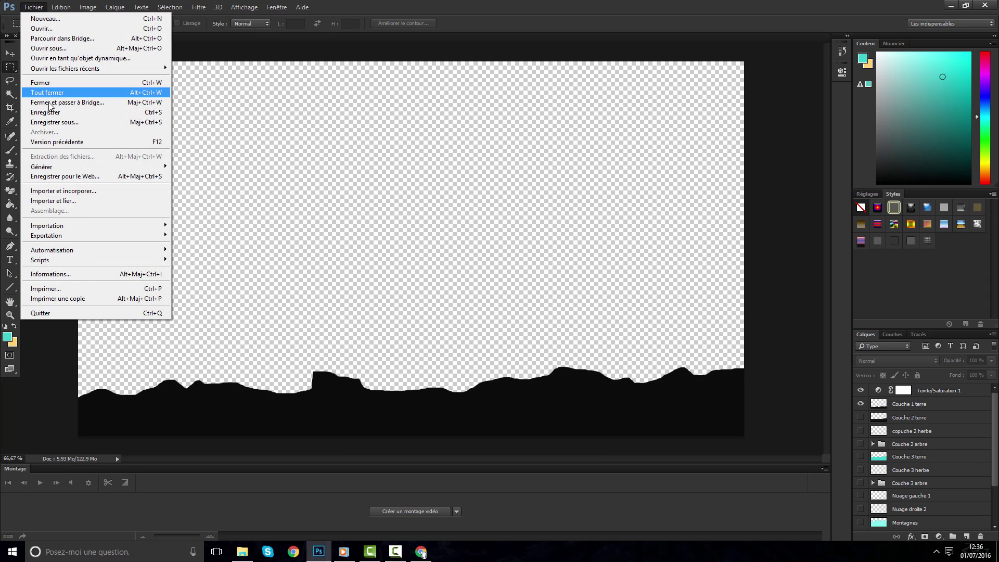
{"action": "left_click", "coordinate": [54, 118]}
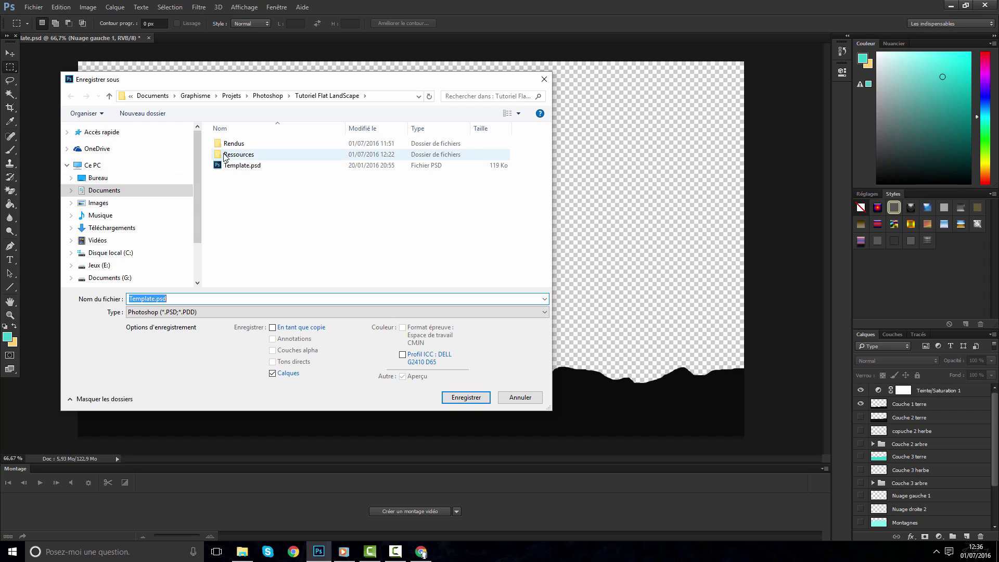
{"action": "left_click", "coordinate": [125, 178]}
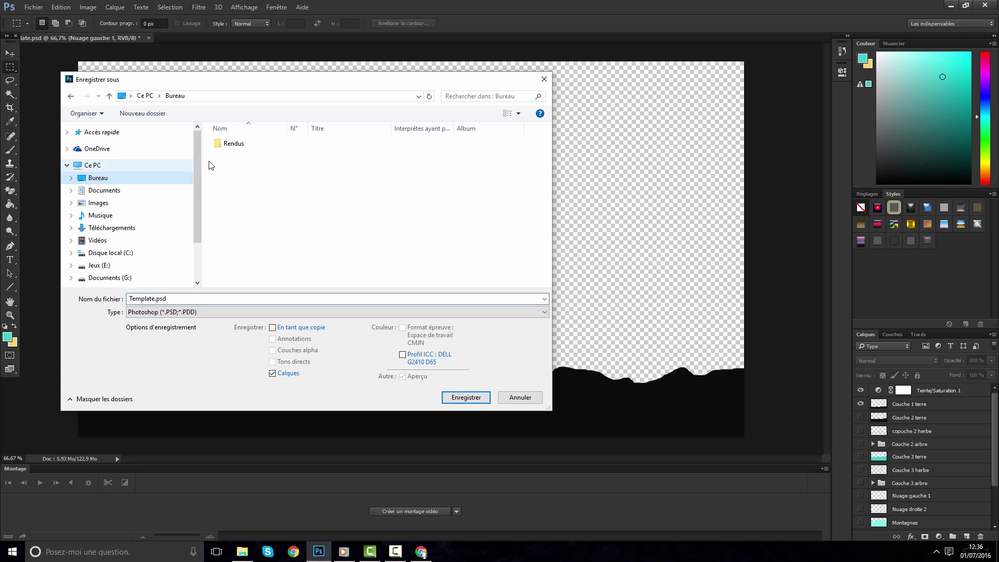
{"action": "left_click", "coordinate": [191, 298]}
{"action": "type", "text": "Couche ter"}
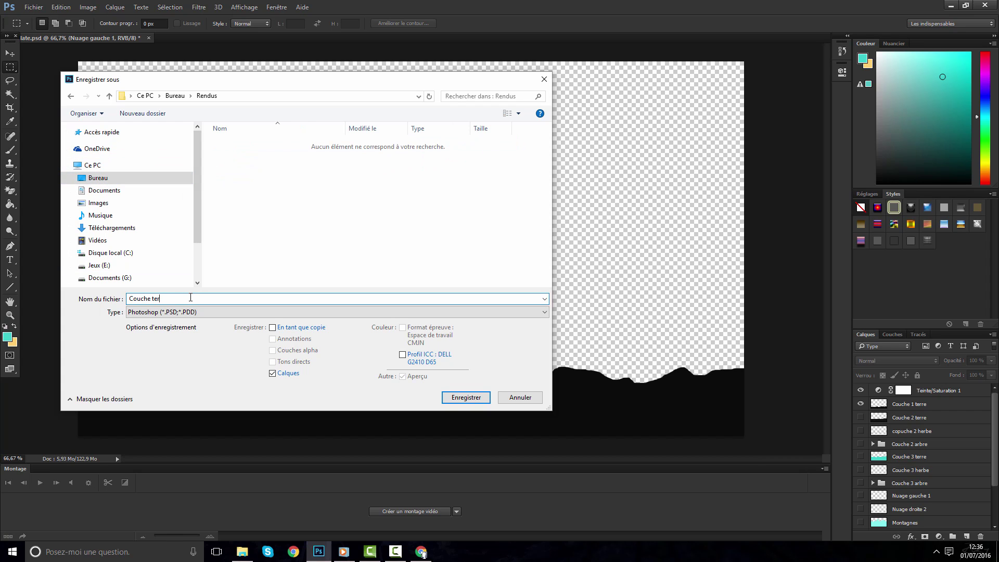
{"action": "type", "text": "re 1"}
{"action": "left_click", "coordinate": [173, 312]}
{"action": "left_click", "coordinate": [183, 449]}
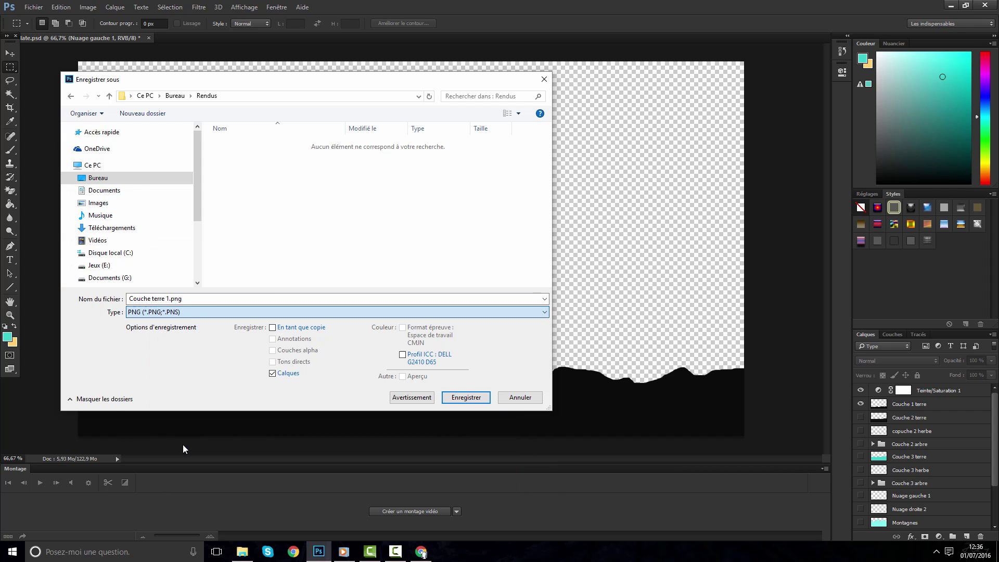
{"action": "left_click", "coordinate": [466, 396]}
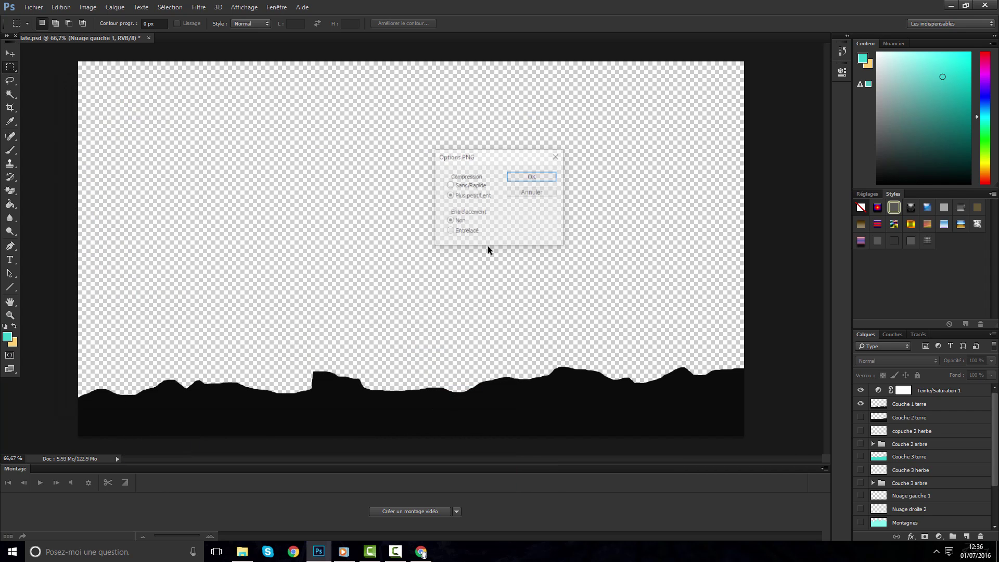
{"action": "left_click", "coordinate": [538, 177]}
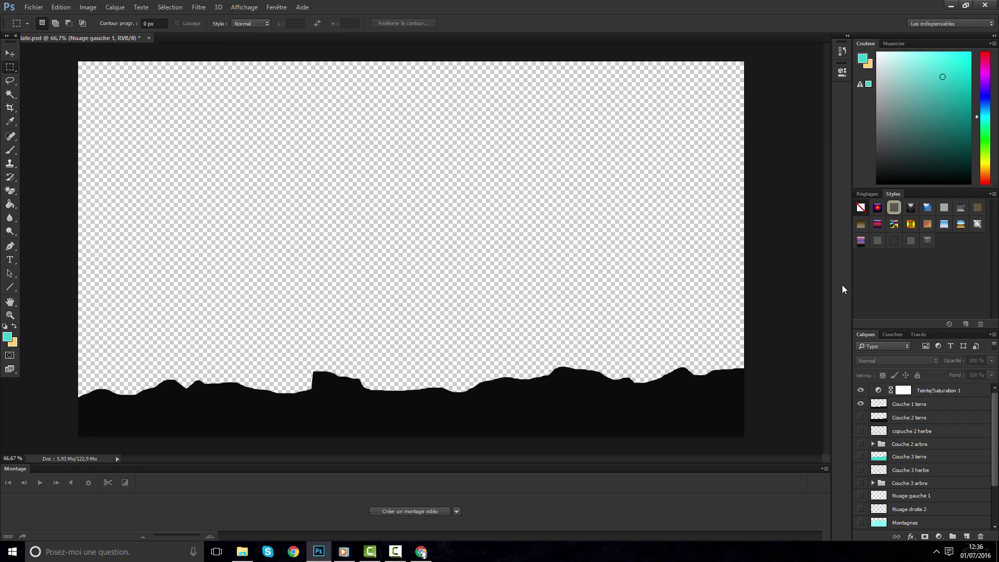
Switch to File Explorer, check the exported PNG in the desktop's Rendus folder and return to Photoshop
{"action": "left_click", "coordinate": [242, 551]}
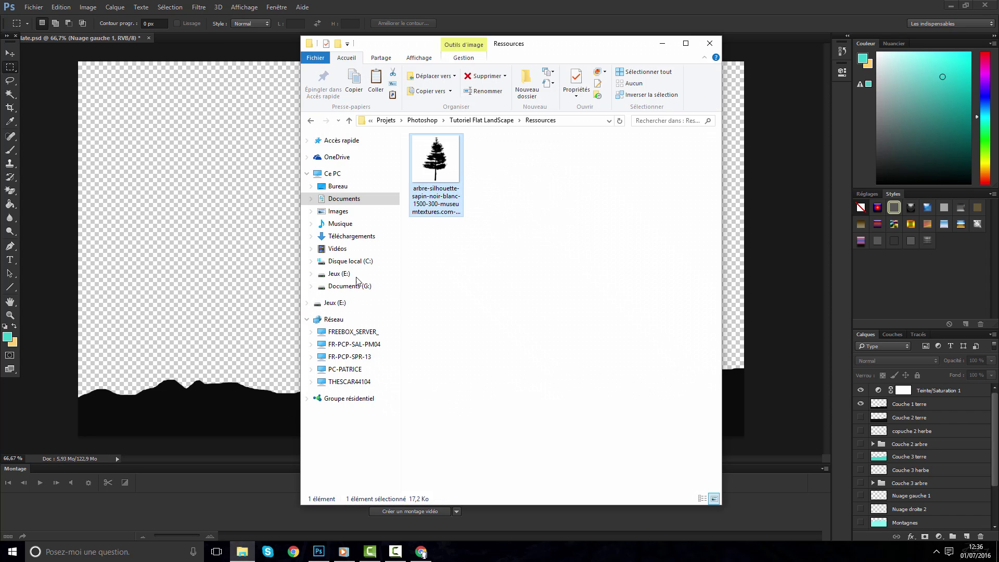
{"action": "left_click", "coordinate": [338, 186]}
{"action": "double_click", "coordinate": [436, 155]}
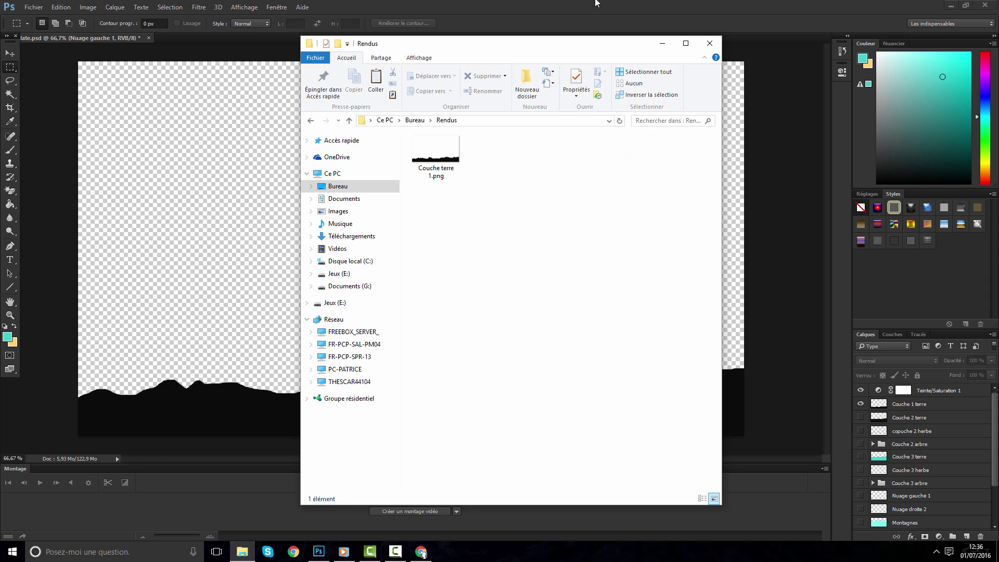
{"action": "left_click", "coordinate": [622, 4]}
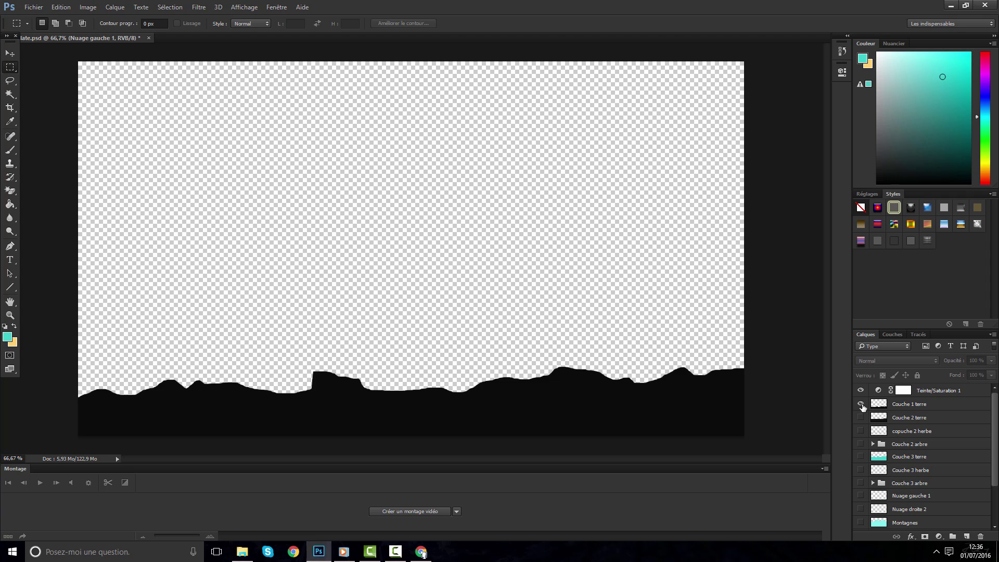
Replace Couche 1 terre with Couche 2 terre as the visible layer and save it as PNG Couche terre 2 in the desktop's Rendus folder
{"action": "left_click", "coordinate": [860, 404]}
{"action": "left_click", "coordinate": [860, 417]}
{"action": "left_click", "coordinate": [34, 7]}
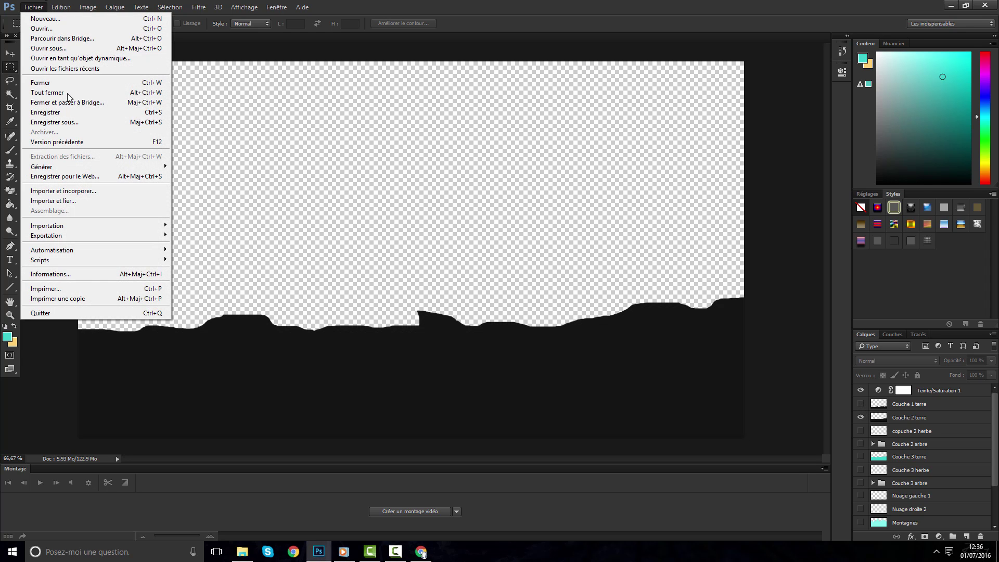
{"action": "left_click", "coordinate": [79, 121]}
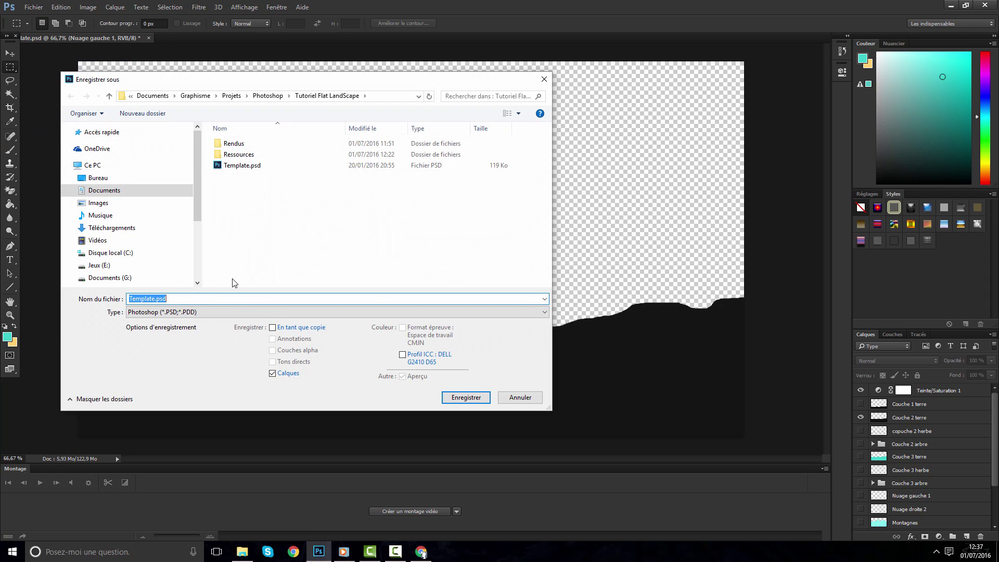
{"action": "type", "text": "Couche terre 2"}
{"action": "left_click", "coordinate": [97, 177]}
{"action": "double_click", "coordinate": [299, 150]}
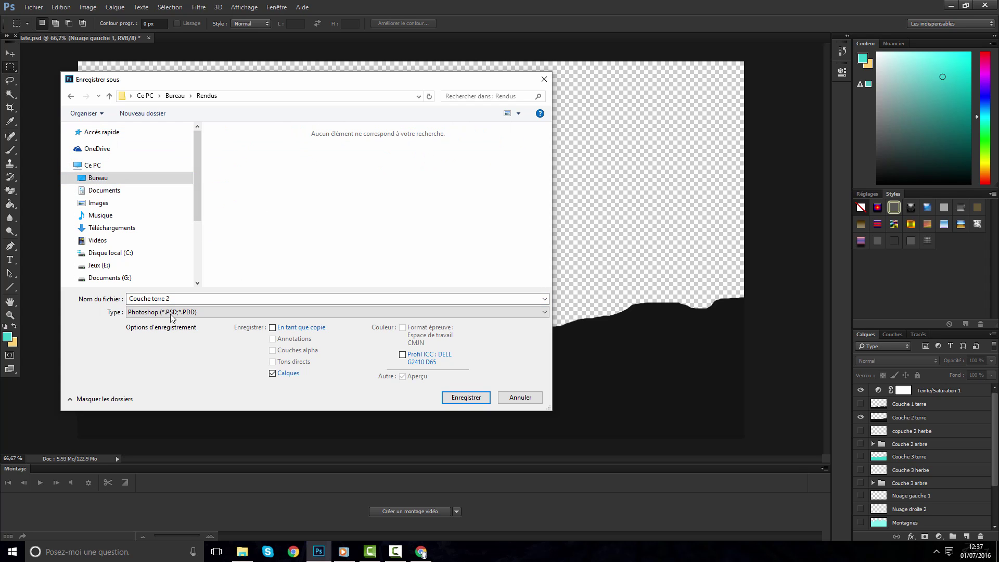
{"action": "left_click", "coordinate": [176, 313]}
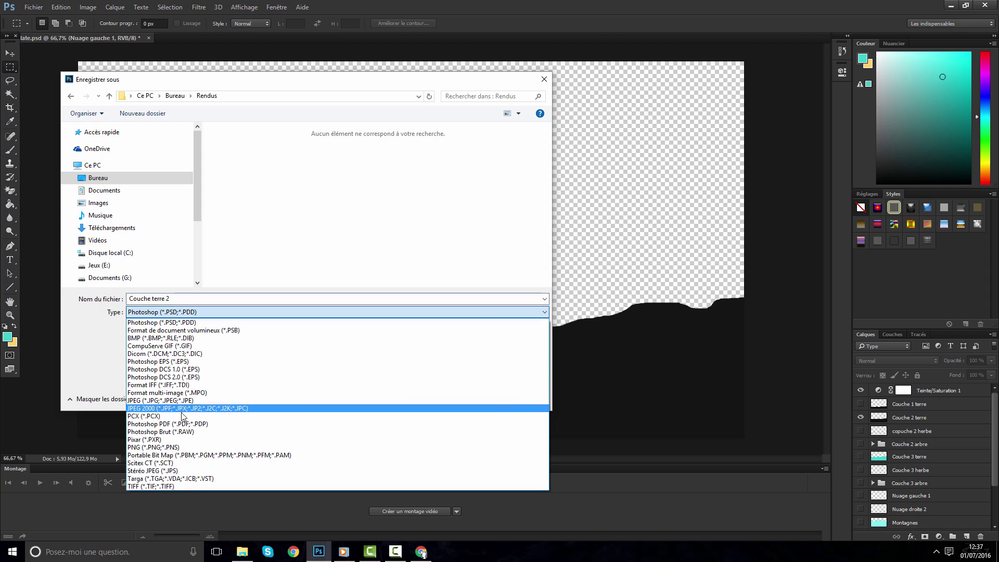
{"action": "left_click", "coordinate": [156, 446]}
{"action": "left_click", "coordinate": [466, 398]}
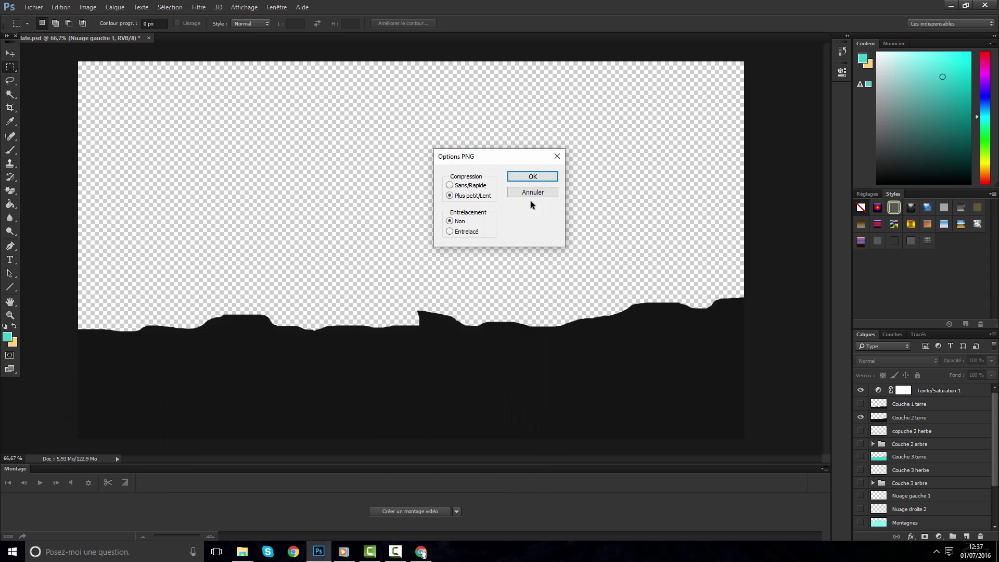
{"action": "left_click", "coordinate": [544, 176]}
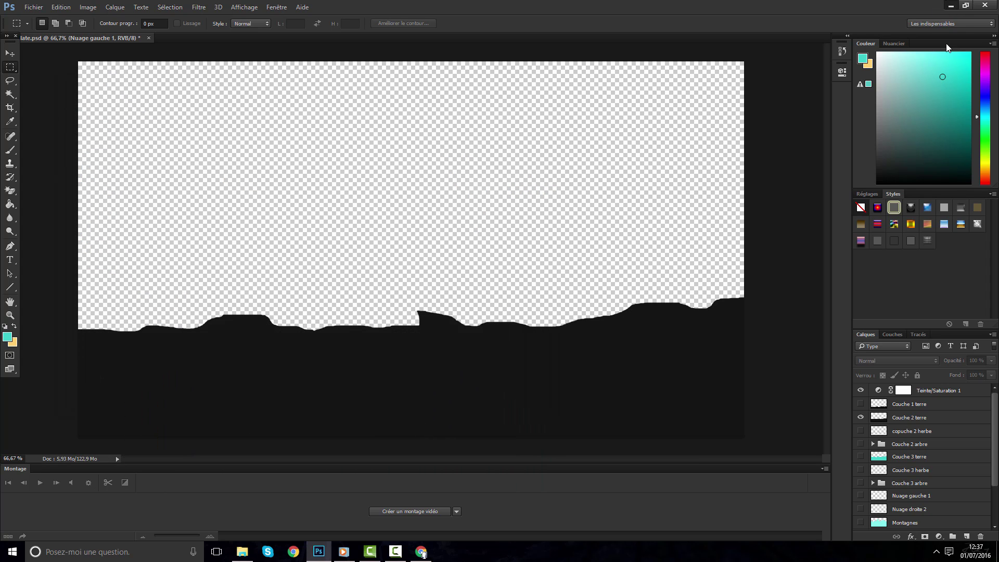
Switch to File Explorer and open the Tuto intro folder under Documents, Graphisme, Projets, After Effects, Flat ladscape
{"action": "left_click", "coordinate": [242, 552]}
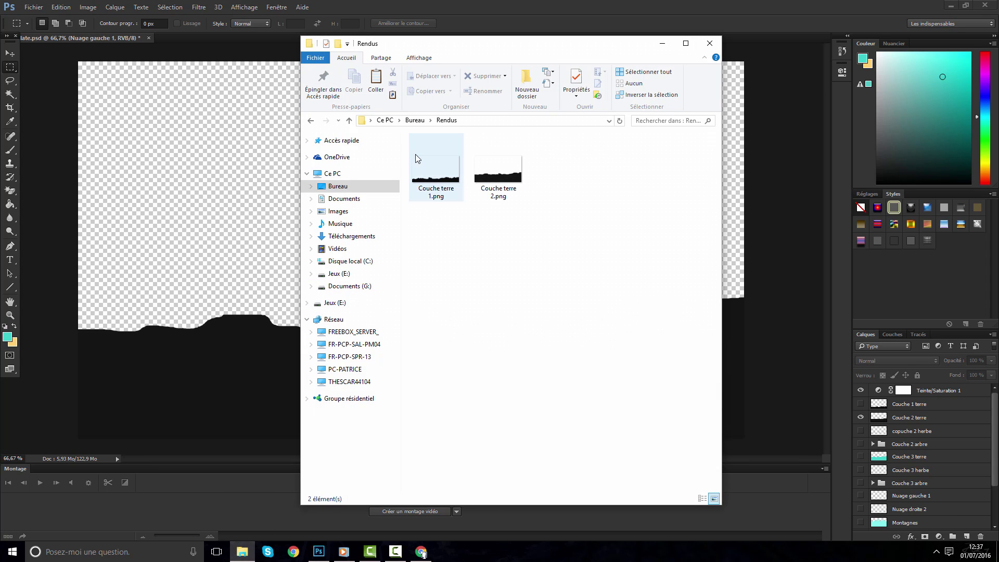
{"action": "left_click", "coordinate": [343, 198]}
{"action": "double_click", "coordinate": [442, 223]}
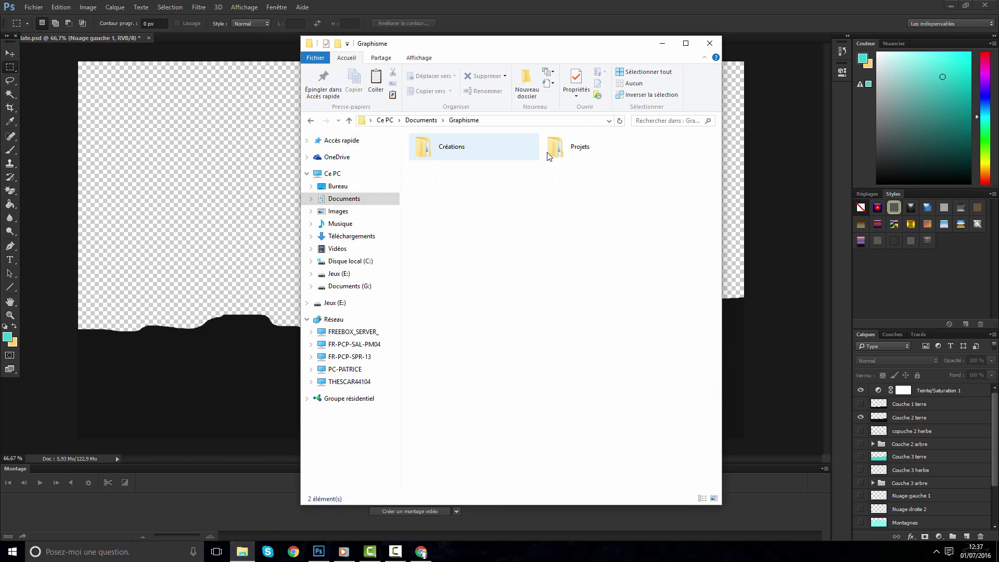
{"action": "double_click", "coordinate": [439, 136]}
{"action": "double_click", "coordinate": [440, 148]}
{"action": "double_click", "coordinate": [637, 150]}
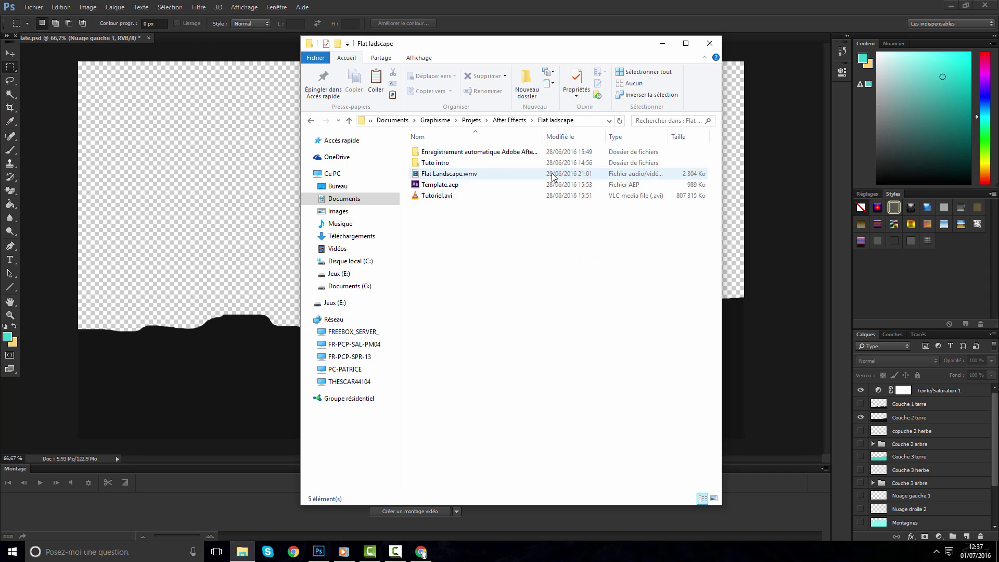
{"action": "double_click", "coordinate": [416, 162]}
View the Tuto intro folder's exported PNG layers one after another in the photo viewer, starting from arbre 1.png, and close the viewer
{"action": "double_click", "coordinate": [444, 155]}
{"action": "key", "text": "Right"}
{"action": "key", "text": "Right"}
{"action": "key", "text": "Right"}
{"action": "key", "text": "Right"}
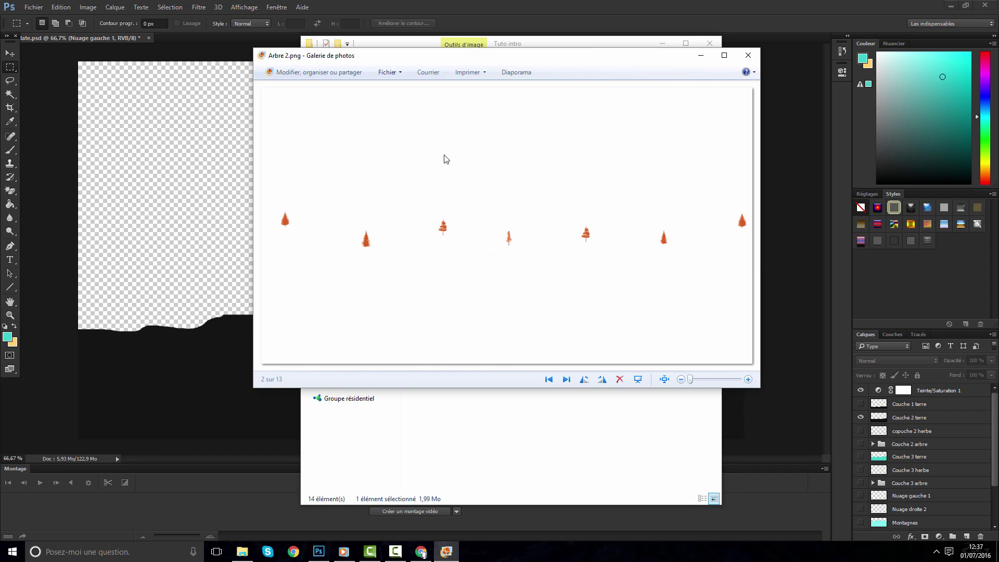
{"action": "key", "text": "Right"}
{"action": "key", "text": "Right"}
{"action": "key", "text": "Right"}
{"action": "key", "text": "Right"}
{"action": "key", "text": "Right"}
{"action": "key", "text": "Right"}
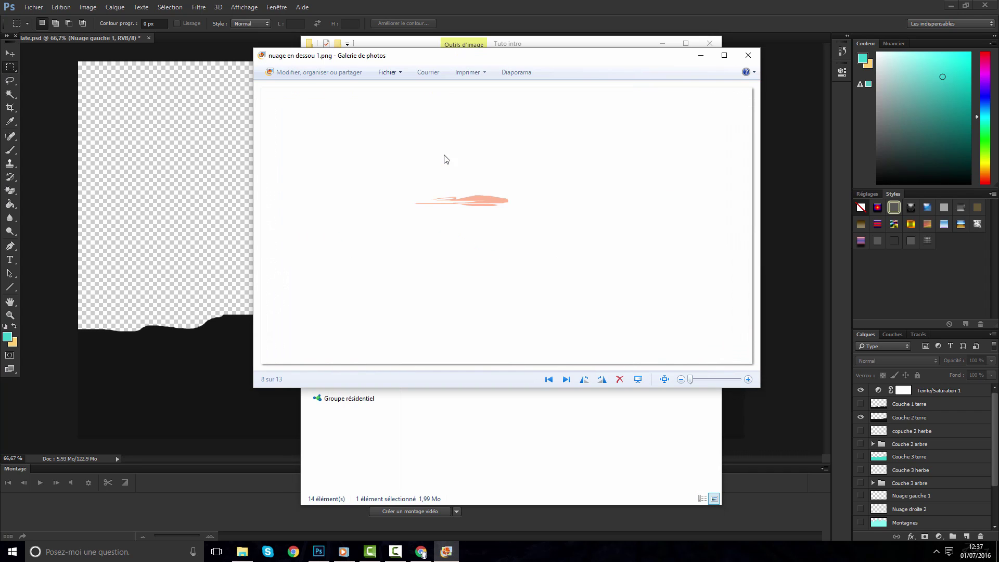
{"action": "key", "text": "Right"}
{"action": "key", "text": "Right"}
{"action": "key", "text": "Right"}
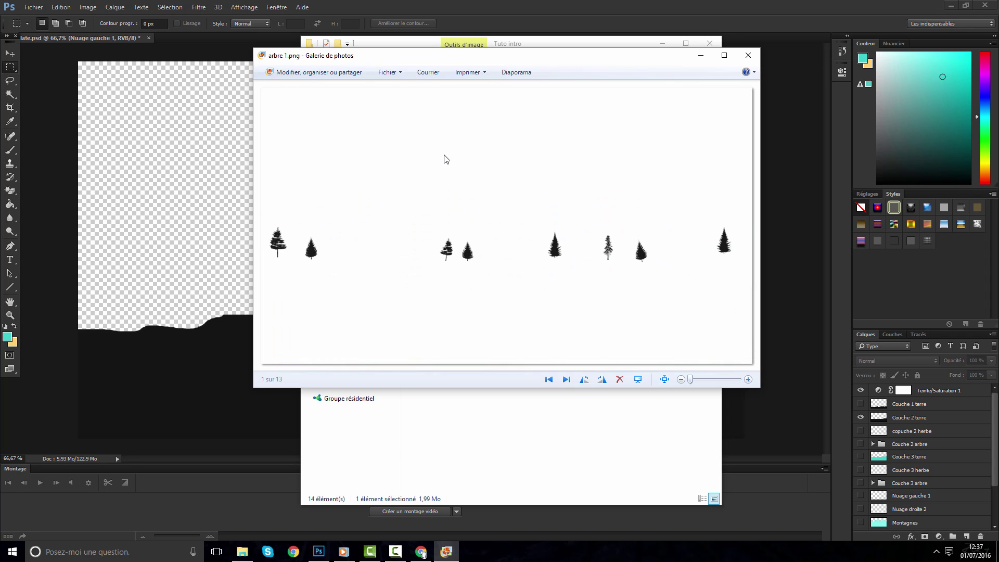
{"action": "left_click", "coordinate": [754, 55]}
Return to Photoshop, select the Couche 2 terre layer and look over the remaining layers down to Calque 0
{"action": "left_click", "coordinate": [343, 552]}
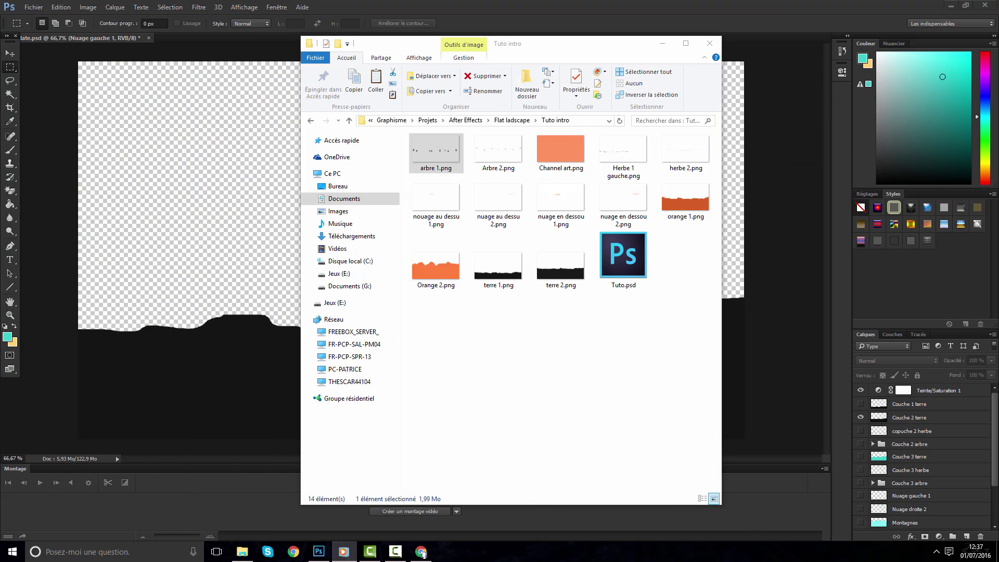
{"action": "left_click", "coordinate": [838, 2]}
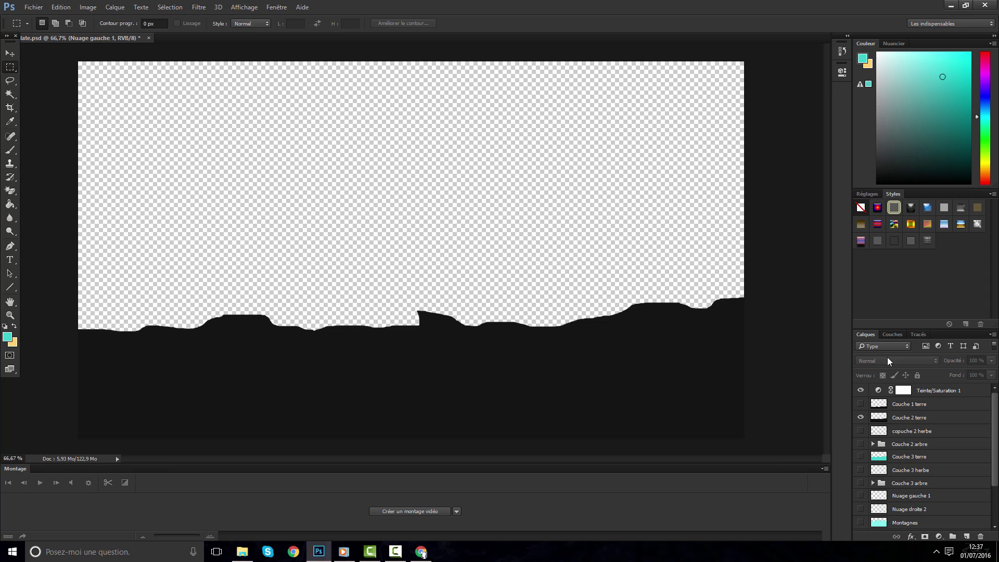
{"action": "left_click", "coordinate": [899, 416]}
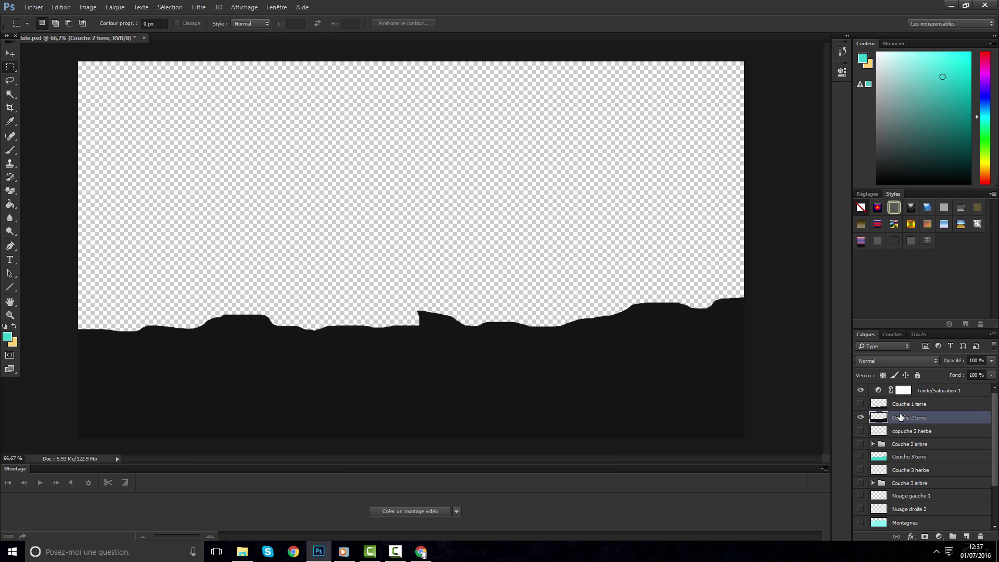
{"action": "scroll", "coordinate": [894, 439], "scroll_direction": "down", "scroll_amount": 2}
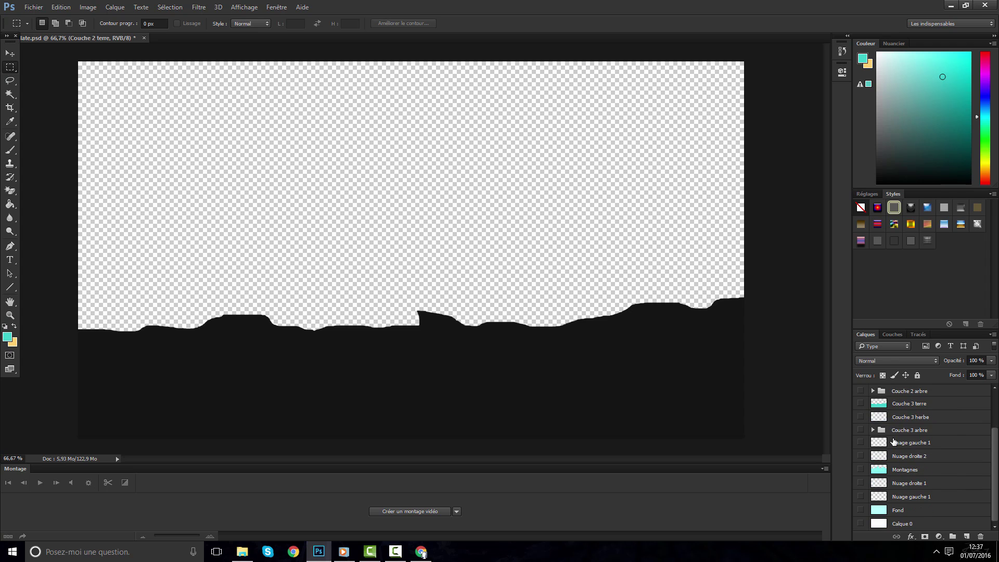
Minimize Photoshop and the Tuto intro folder window, and move the Rendus folder to the middle of the desktop
{"action": "left_click", "coordinate": [950, 5]}
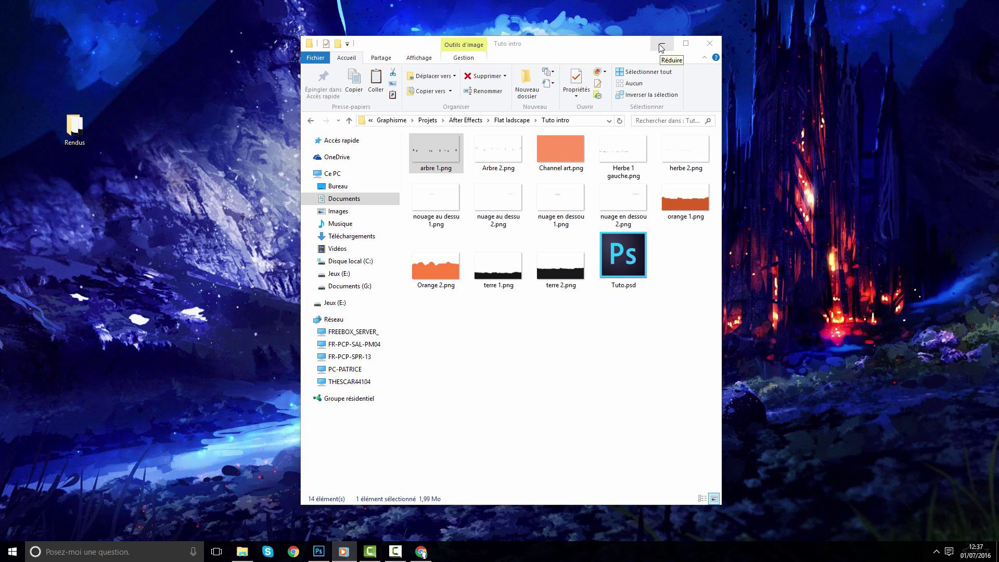
{"action": "left_click", "coordinate": [506, 213]}
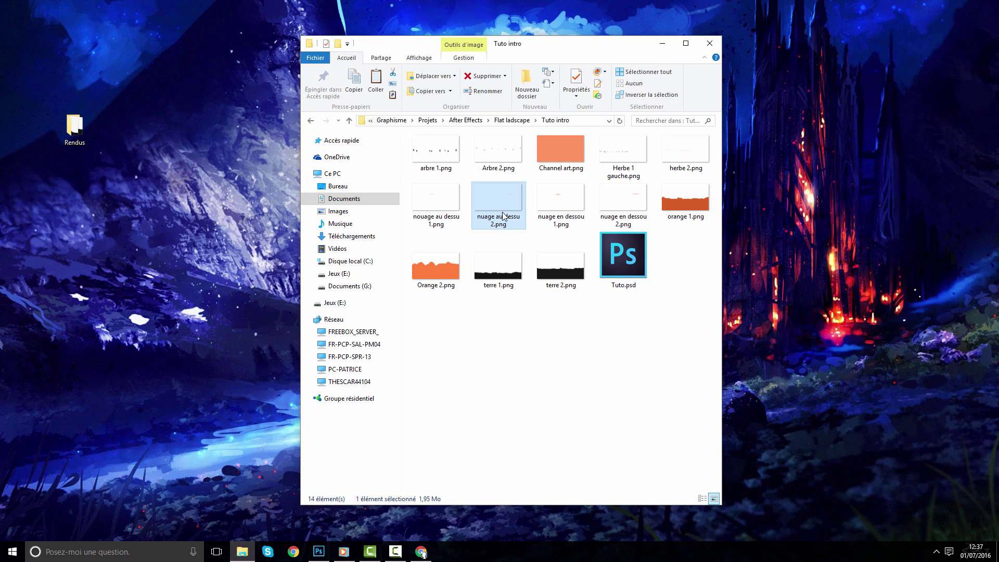
{"action": "left_click", "coordinate": [662, 43]}
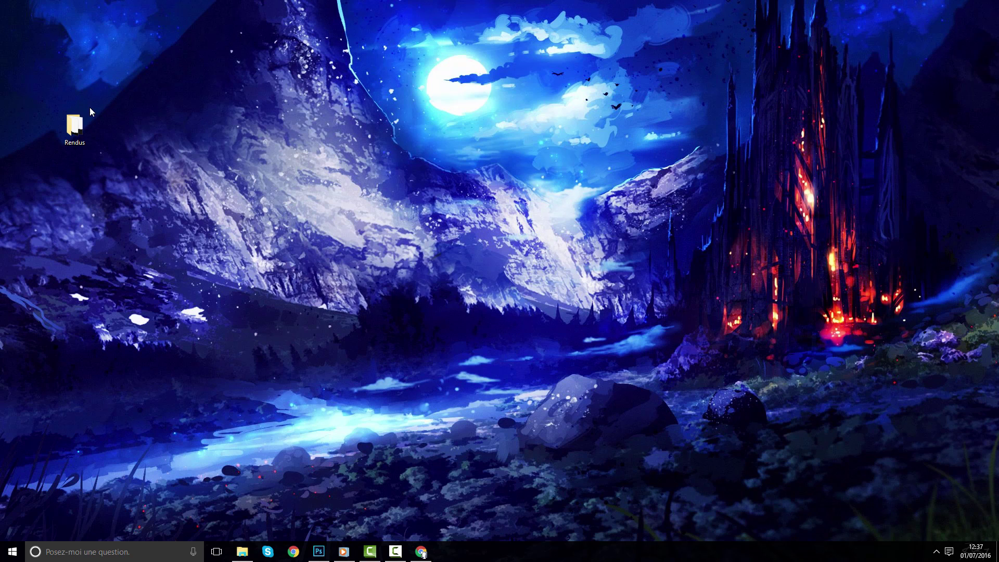
{"action": "left_click_drag", "start_coordinate": [75, 126], "coordinate": [475, 287]}
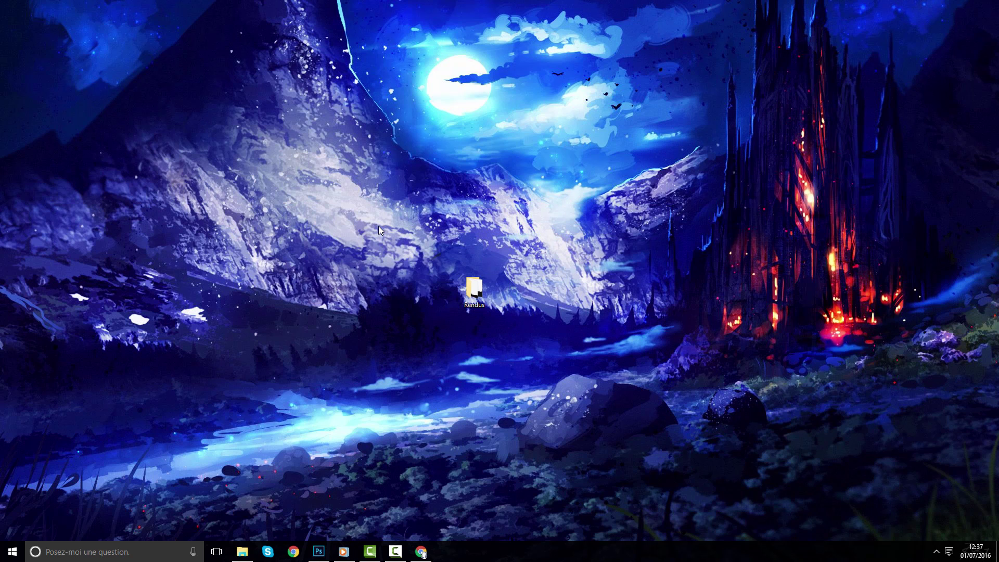